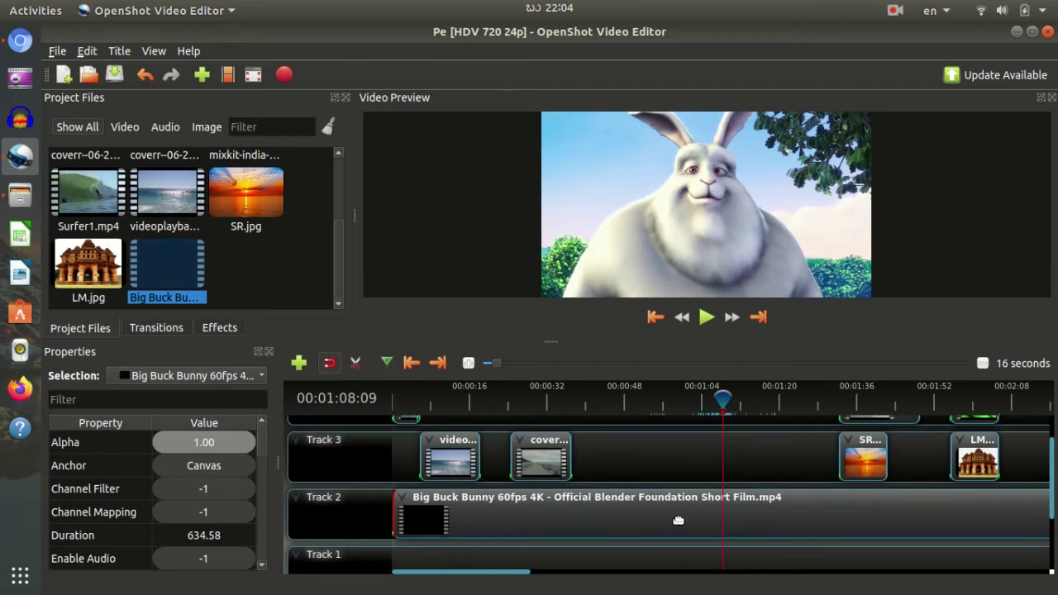
# - Switch the Razor tool on and off, and view the Split Clip dialog for the Big Buck Bunny project file
pyautogui.click(354, 364)
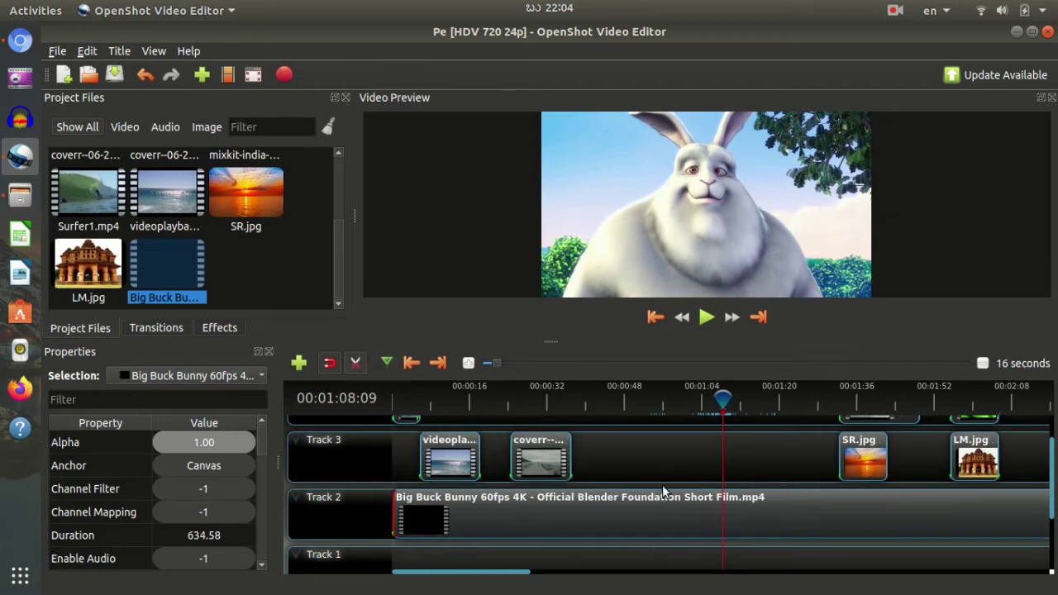
pyautogui.click(354, 364)
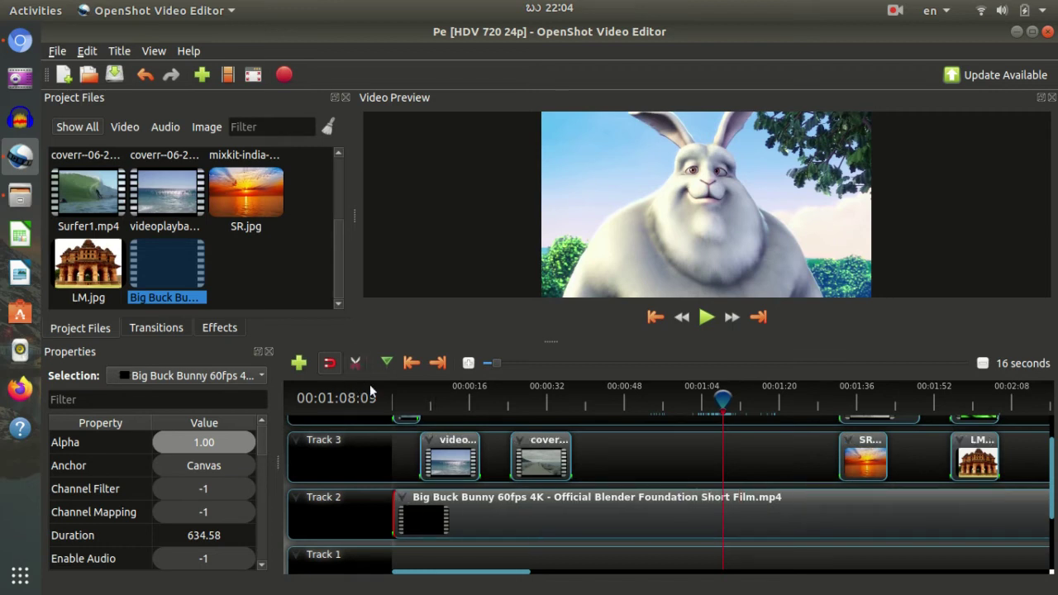
pyautogui.rightClick(156, 258)
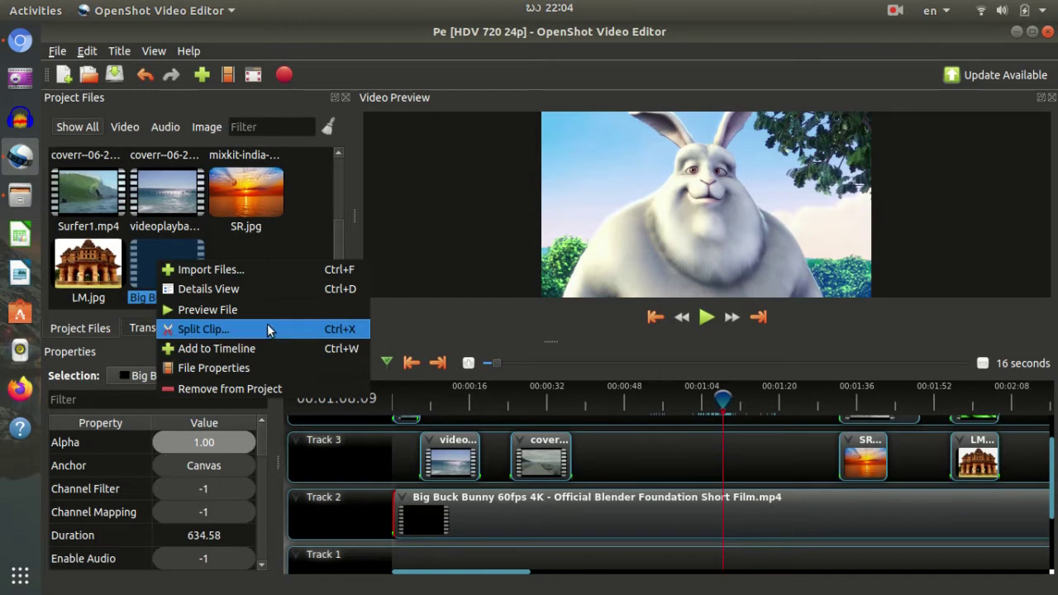
pyautogui.click(268, 250)
pyautogui.rightClick(182, 258)
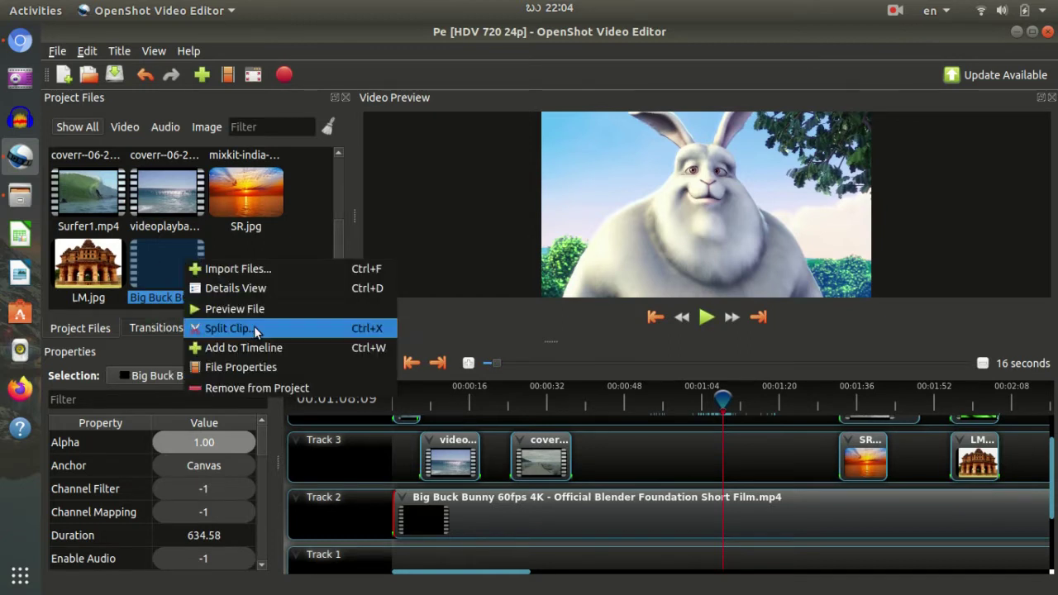
pyautogui.click(253, 326)
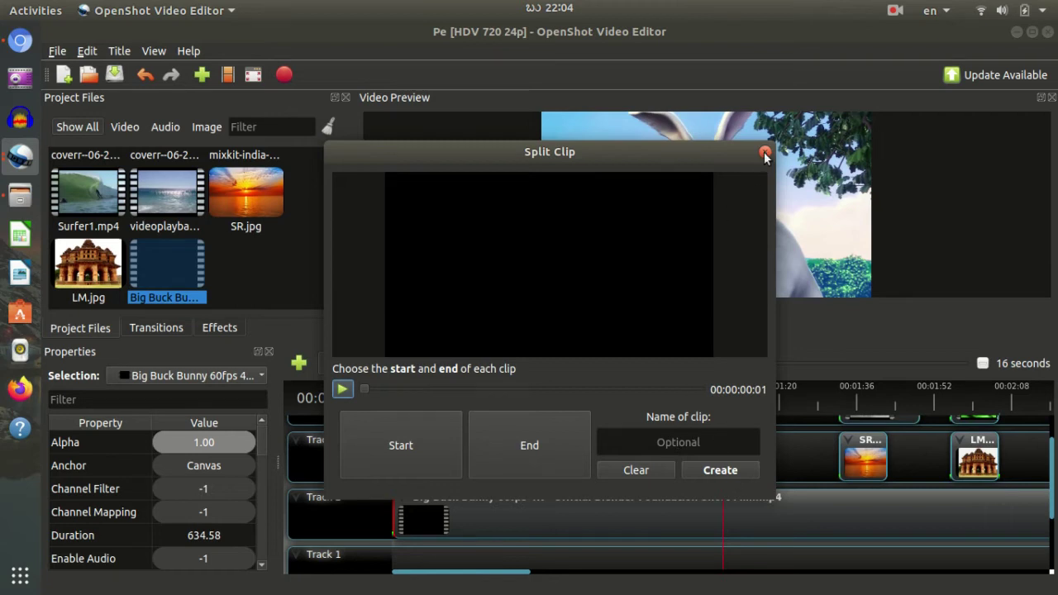
pyautogui.moveTo(769, 143); pyautogui.dragTo(769, 172)
pyautogui.press('Escape')
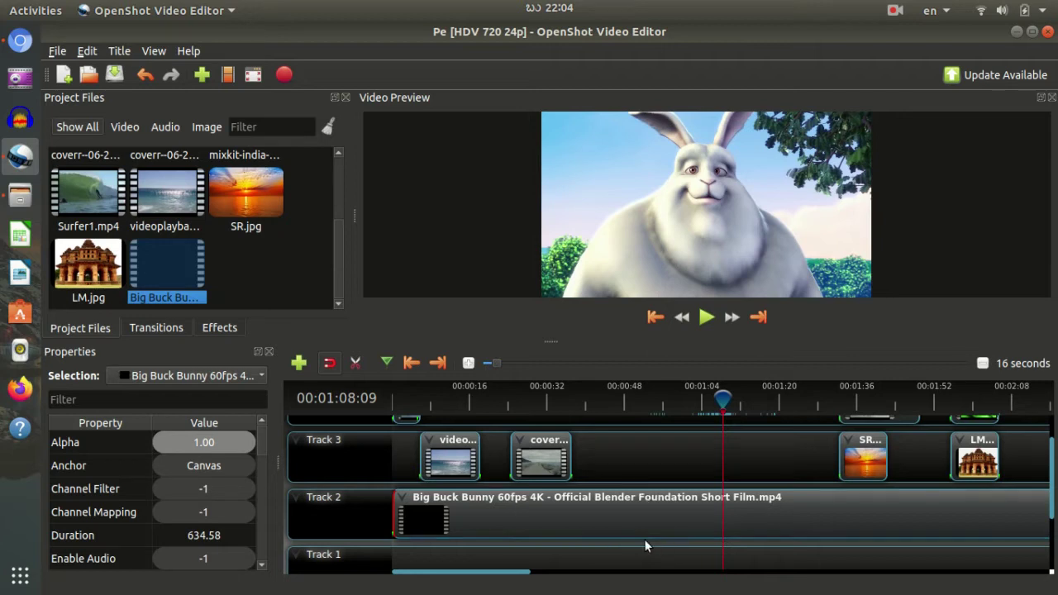
# - Examine the editing and Display options offered for the Big Buck Bunny clip on Track 2
pyautogui.rightClick(625, 529)
pyautogui.moveTo(693, 440)
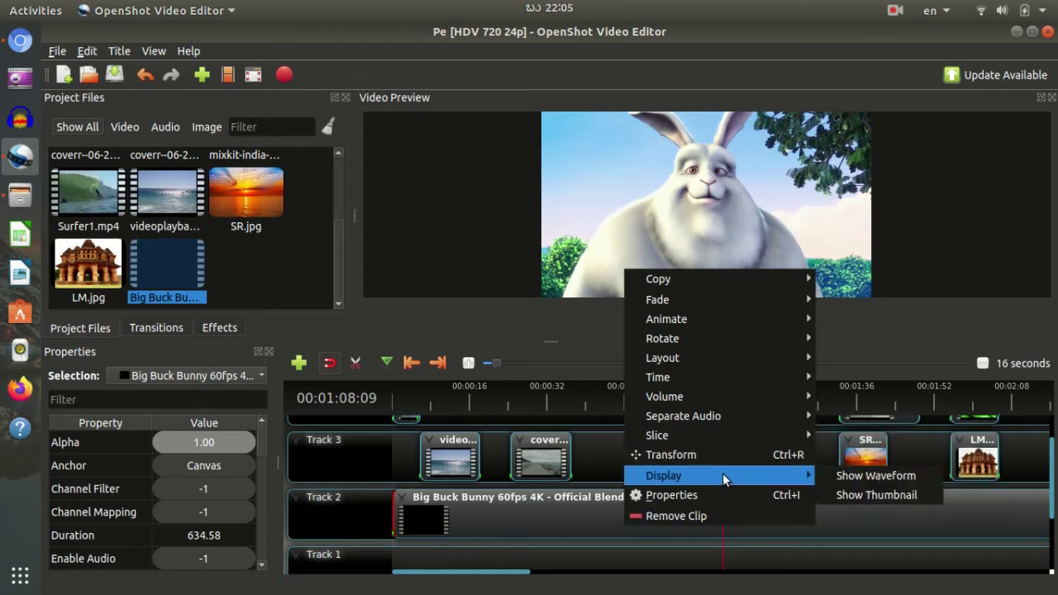
pyautogui.click(592, 522)
pyautogui.rightClick(633, 519)
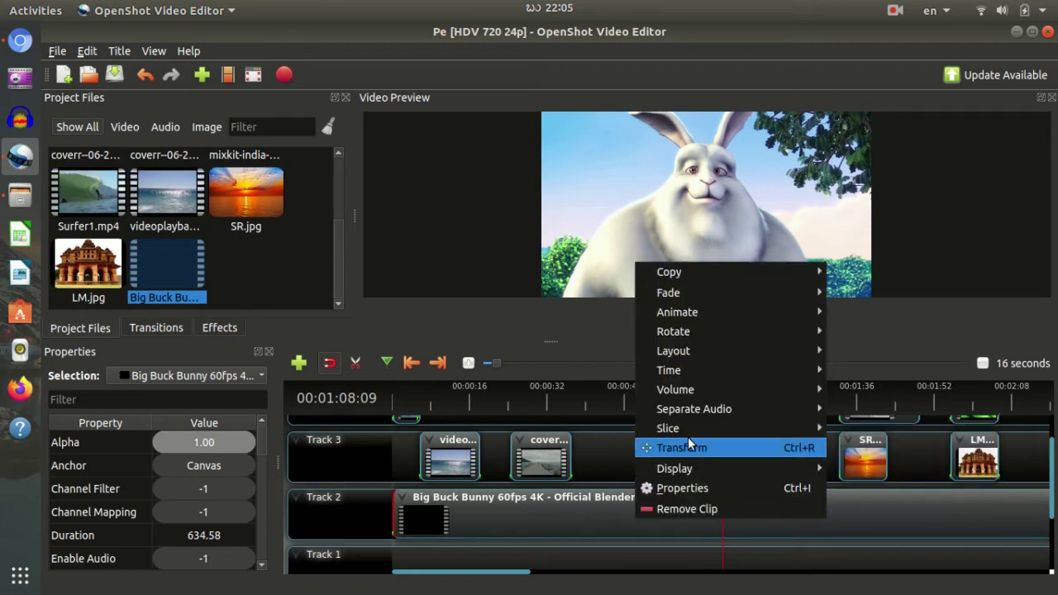
pyautogui.click(157, 272)
# - Reopen the Split Clip dialog for the Big Buck Bunny project file to review it, and close it without creating a clip
pyautogui.rightClick(158, 269)
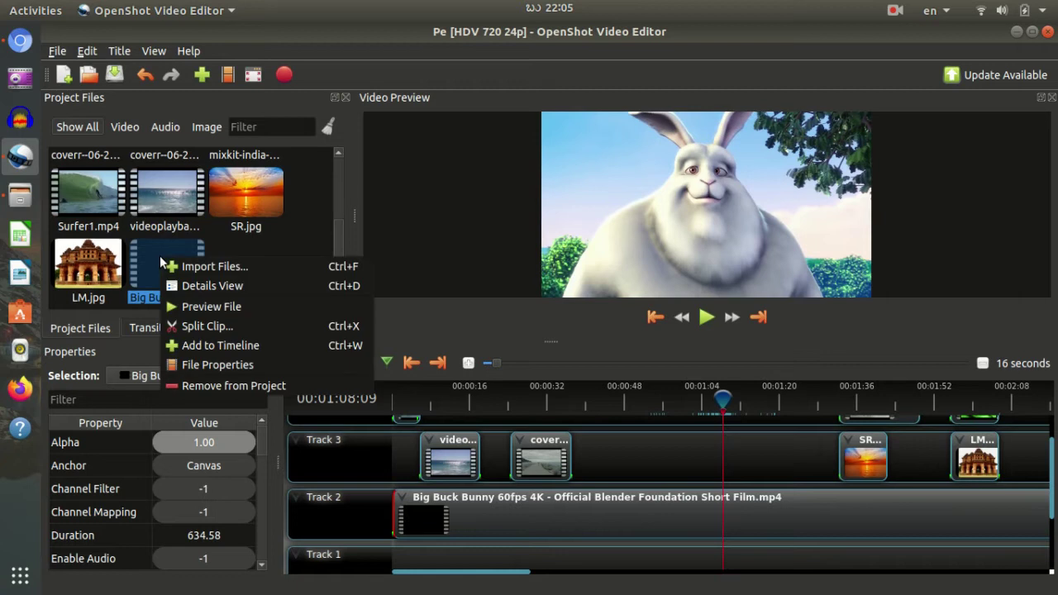
pyautogui.click(237, 331)
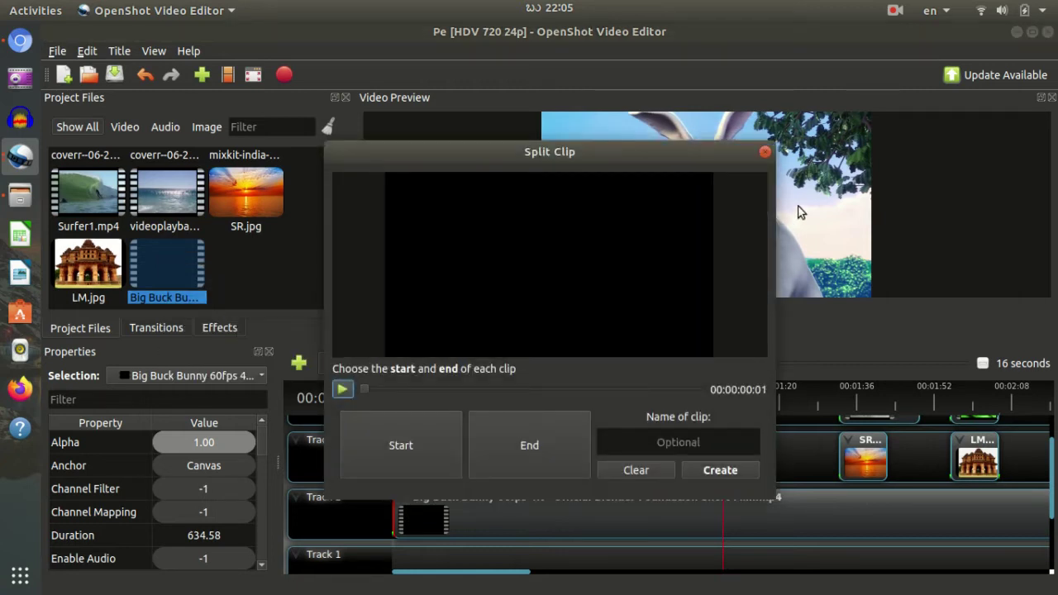
pyautogui.click(765, 152)
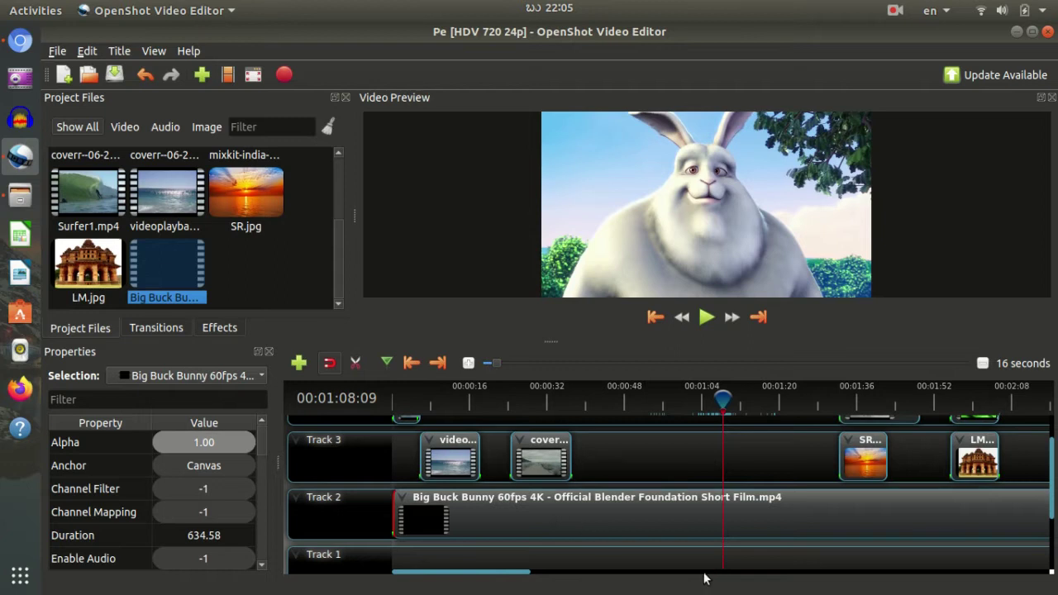
# - Review the Separate Audio options of the Big Buck Bunny clip and look over the neighbouring timeline tracks
pyautogui.rightClick(633, 516)
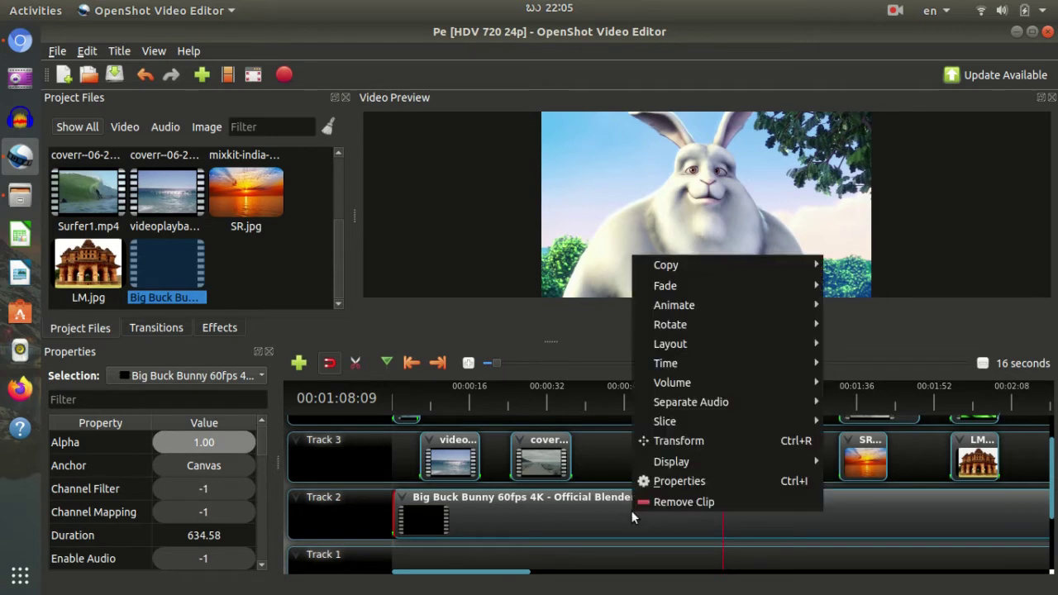
pyautogui.moveTo(733, 275)
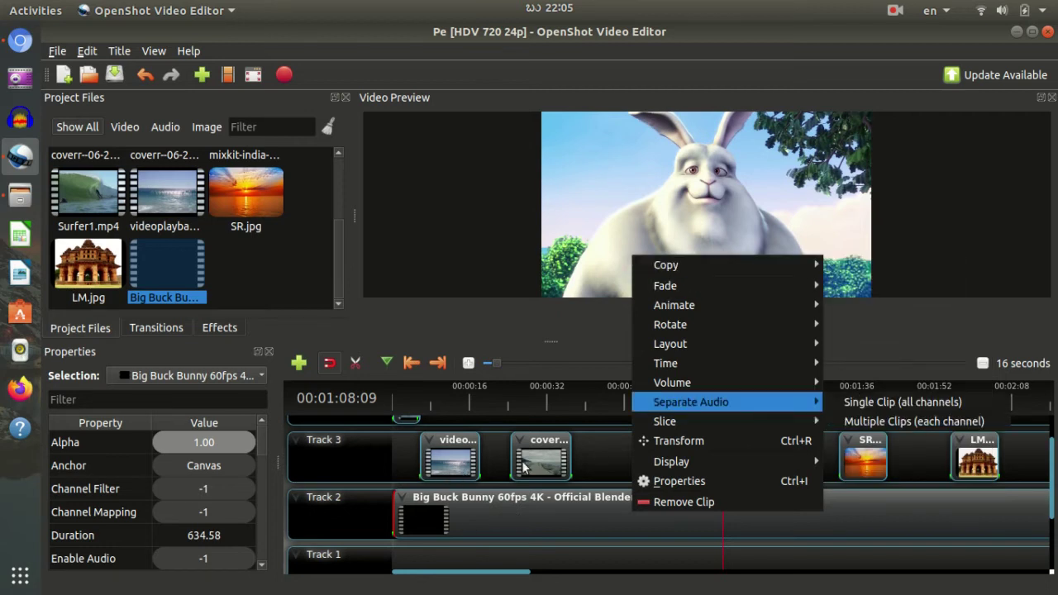
pyautogui.click(578, 521)
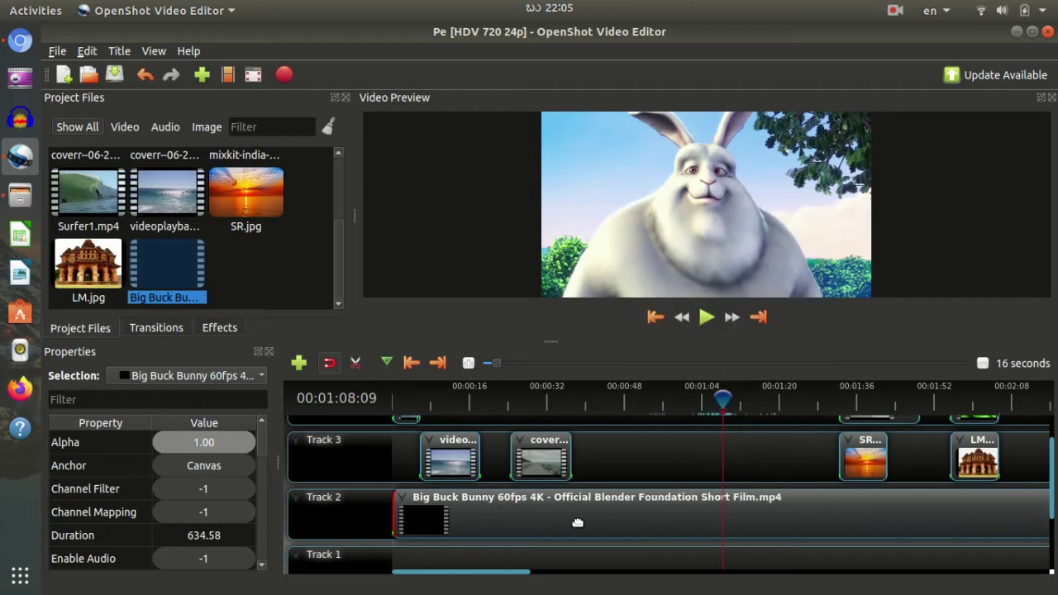
pyautogui.scroll(1, 619, 501)
pyautogui.scroll(-2, 619, 501)
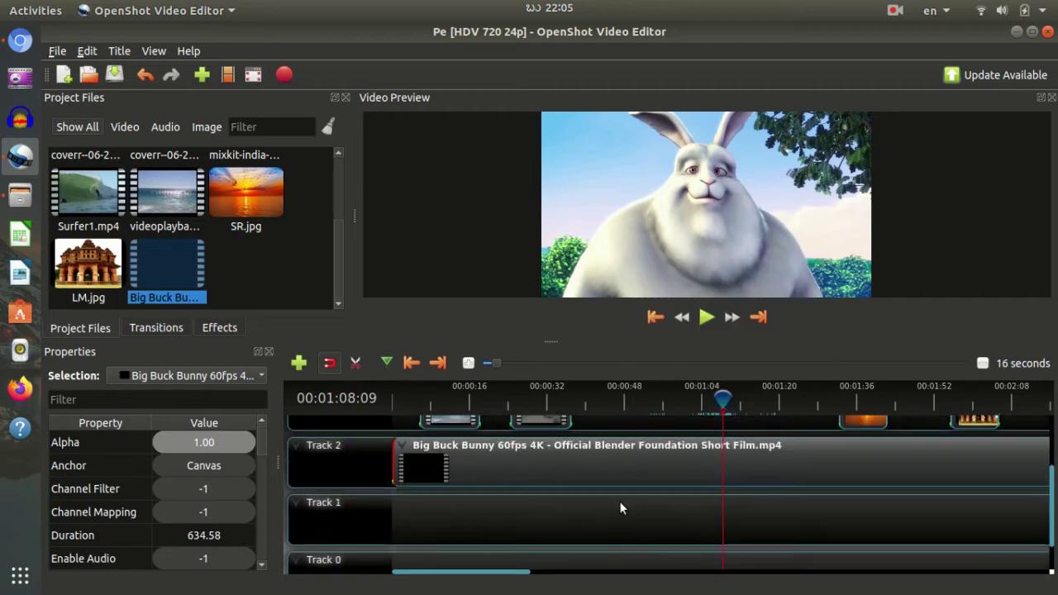
pyautogui.scroll(1, 619, 501)
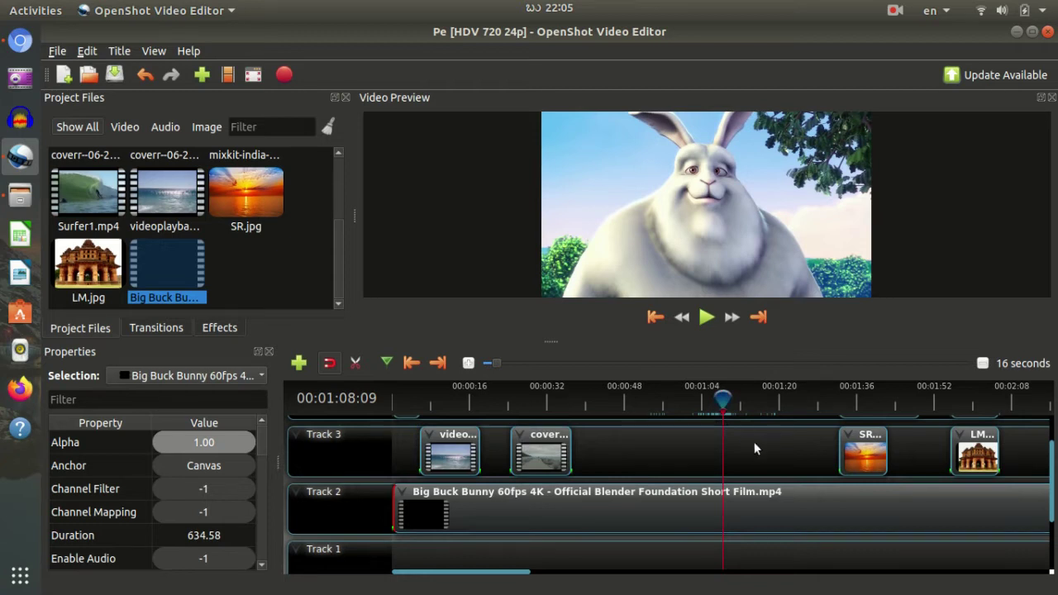
# - Examine the Fade, Animate, Rotate, Layout and Slice options for the Track 2 clip without applying any
pyautogui.rightClick(644, 509)
pyautogui.moveTo(736, 284)
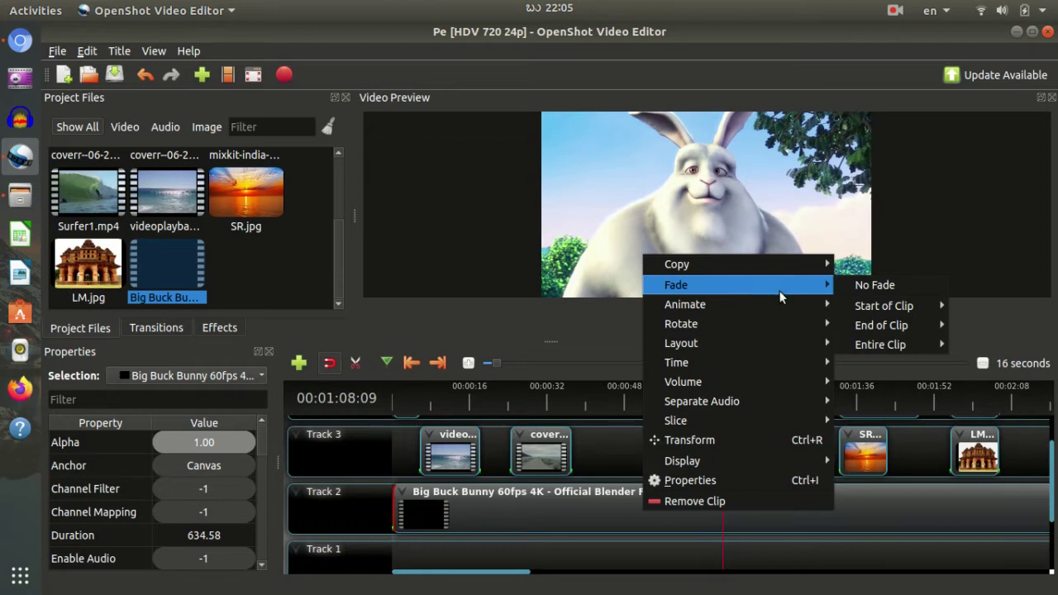
pyautogui.moveTo(874, 314)
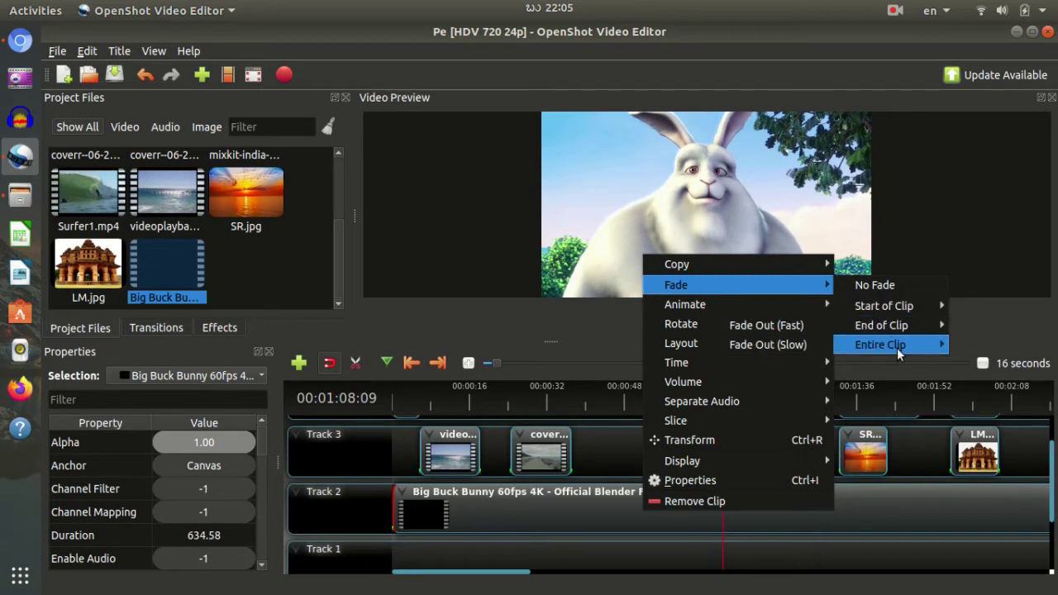
pyautogui.moveTo(898, 352)
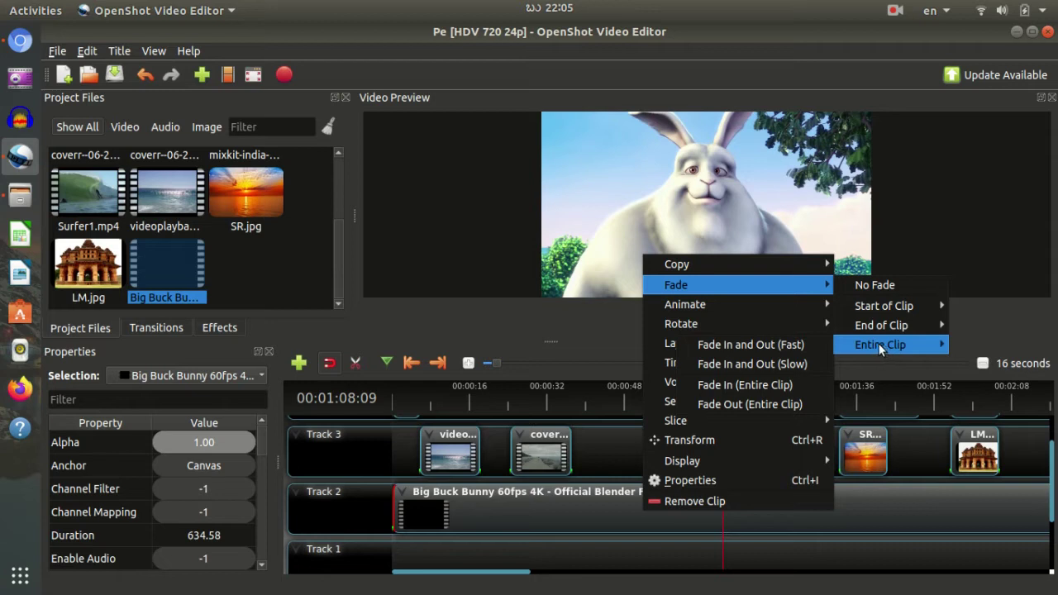
pyautogui.moveTo(752, 305)
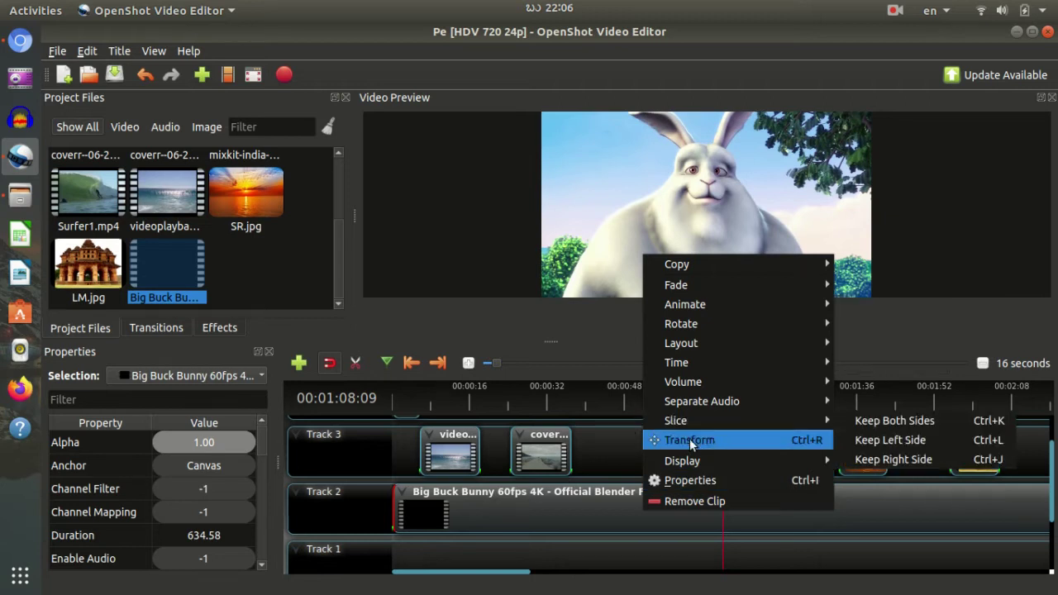
pyautogui.moveTo(770, 351)
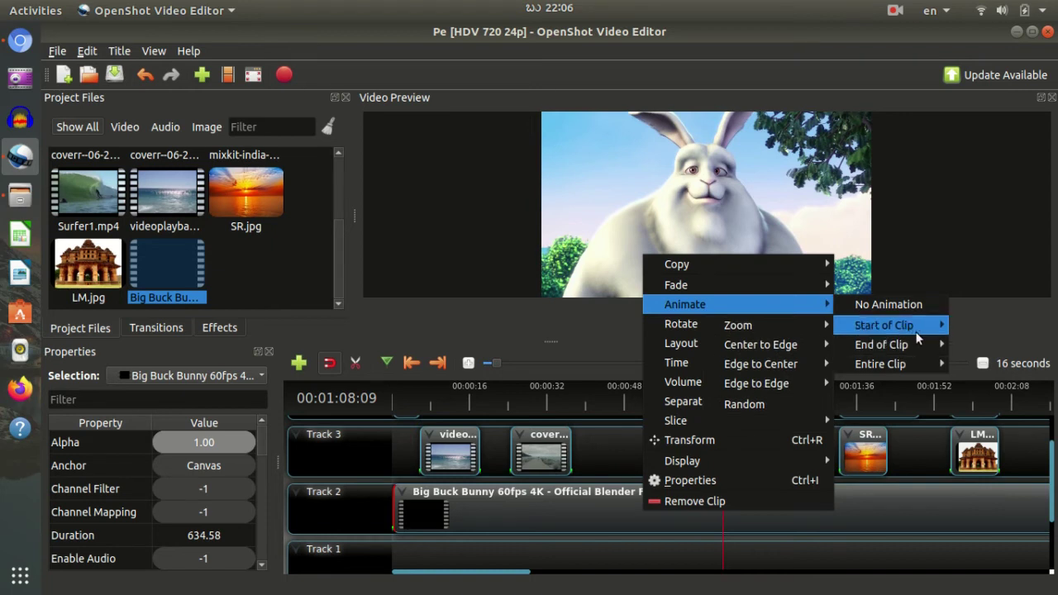
pyautogui.moveTo(819, 325)
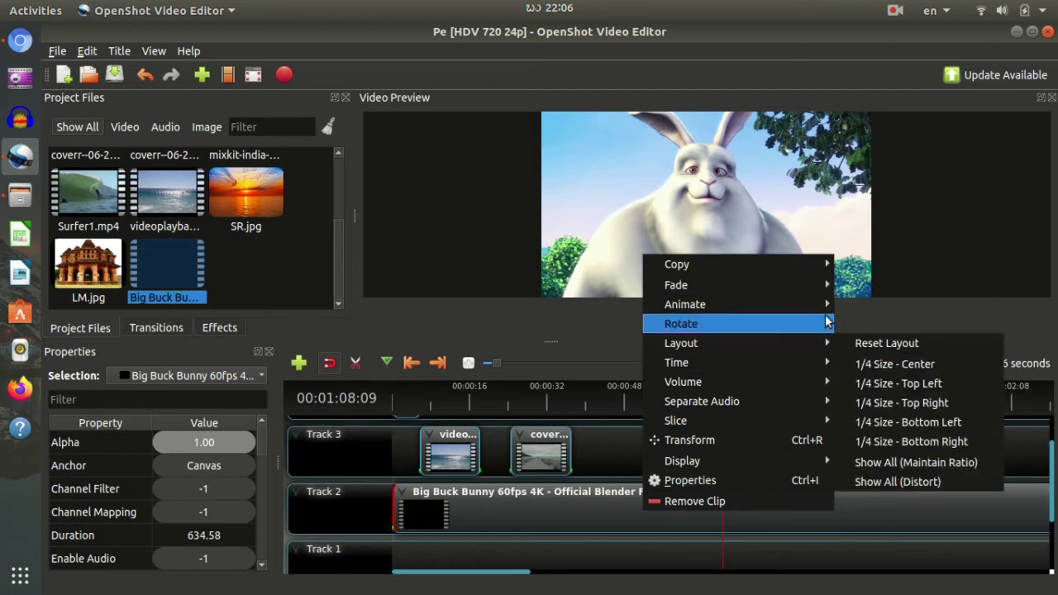
pyautogui.moveTo(818, 304)
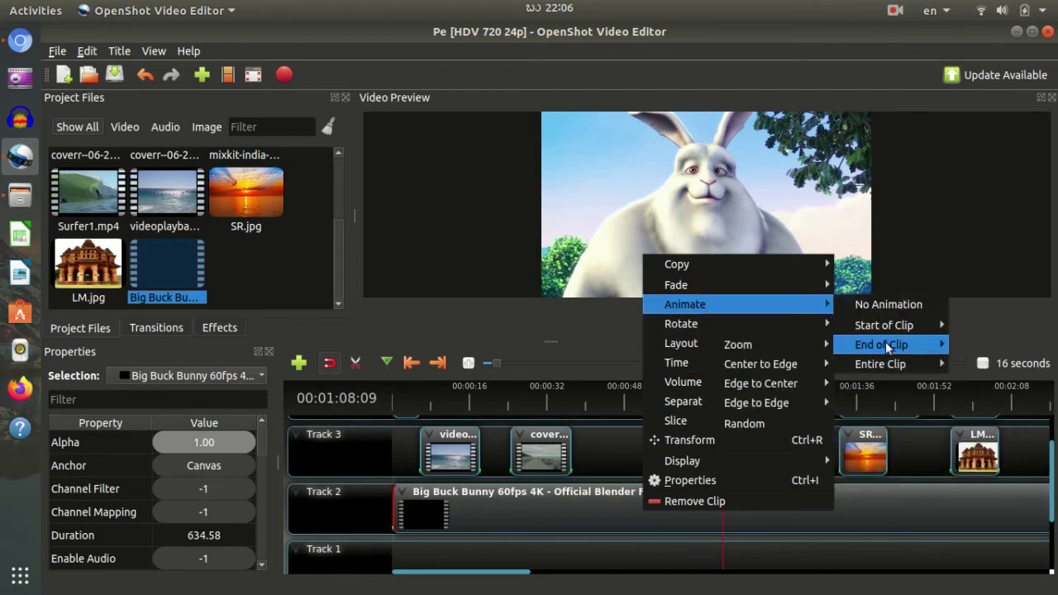
pyautogui.moveTo(792, 389)
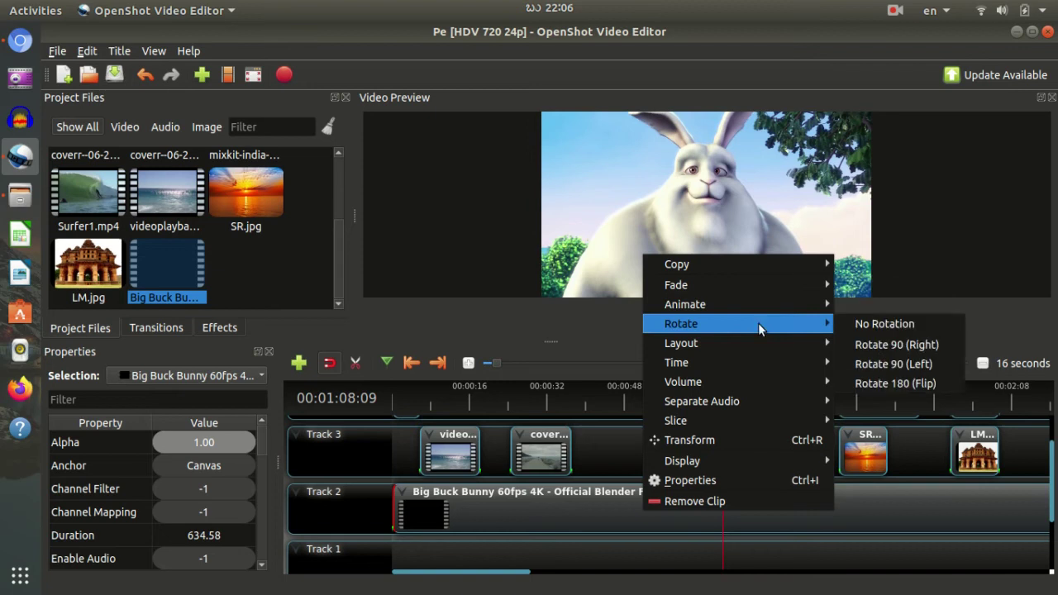
pyautogui.moveTo(662, 342)
pyautogui.click(588, 345)
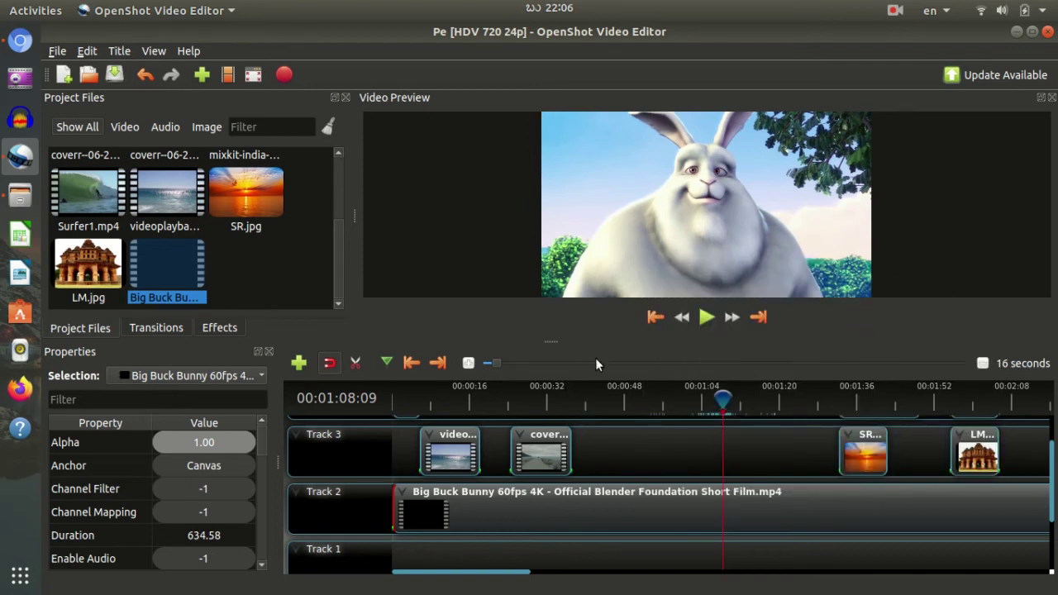
# - Examine the Layout presets and Time options for the Big Buck Bunny clip without applying any
pyautogui.rightClick(630, 511)
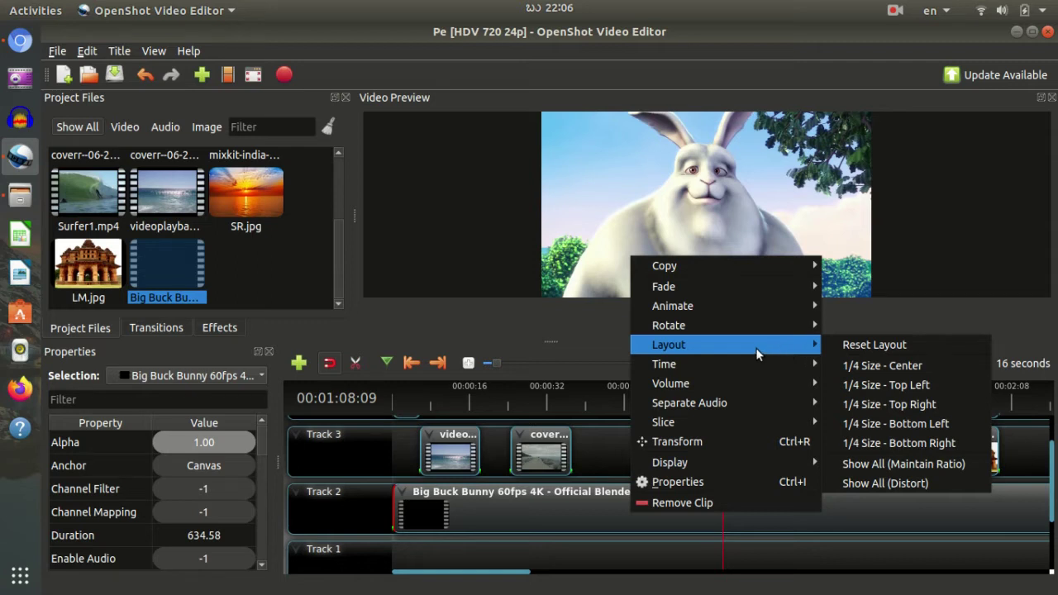
pyautogui.moveTo(658, 383)
pyautogui.click(602, 465)
pyautogui.scroll(1, 602, 465)
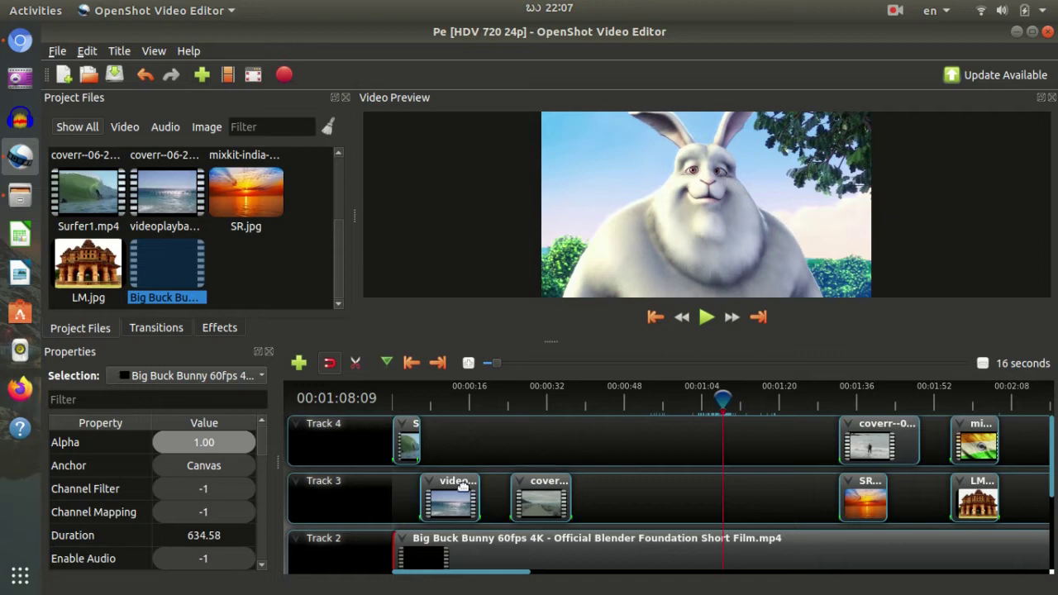
pyautogui.rightClick(623, 546)
pyautogui.moveTo(749, 379)
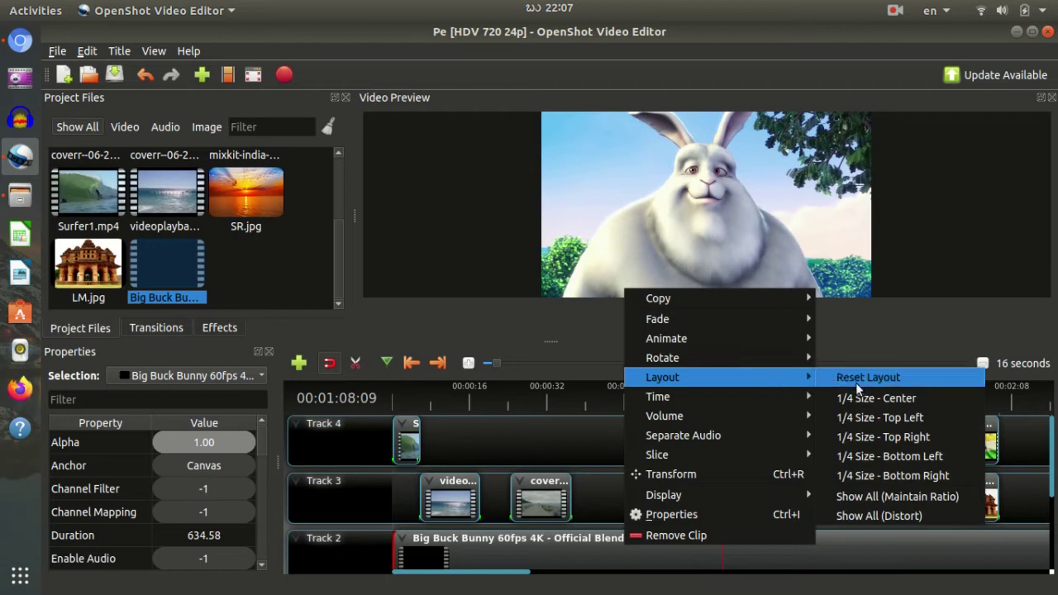
pyautogui.moveTo(744, 405)
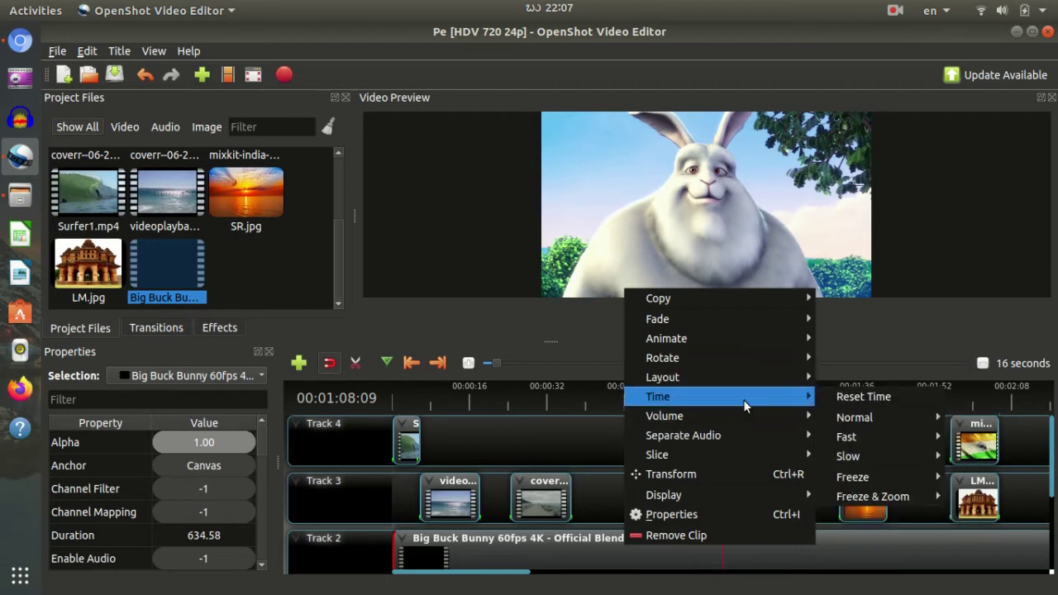
pyautogui.click(610, 364)
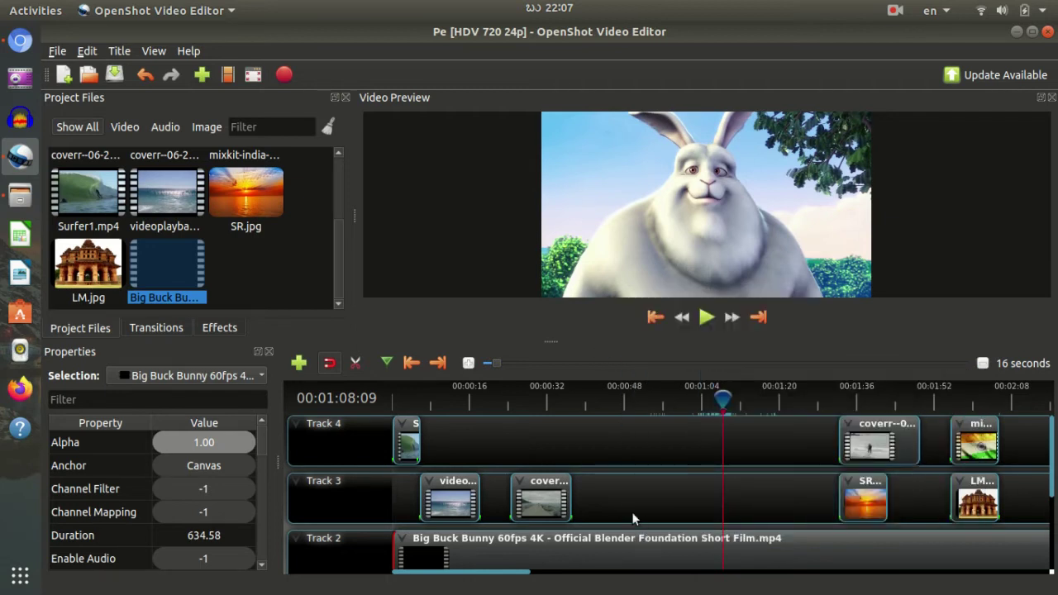
# - Scrub through the Big Buck Bunny clip and place the playhead at about 00:01:19:17 on the timeline
pyautogui.scroll(-1, 628, 503)
pyautogui.scroll(1, 633, 491)
pyautogui.click(748, 402)
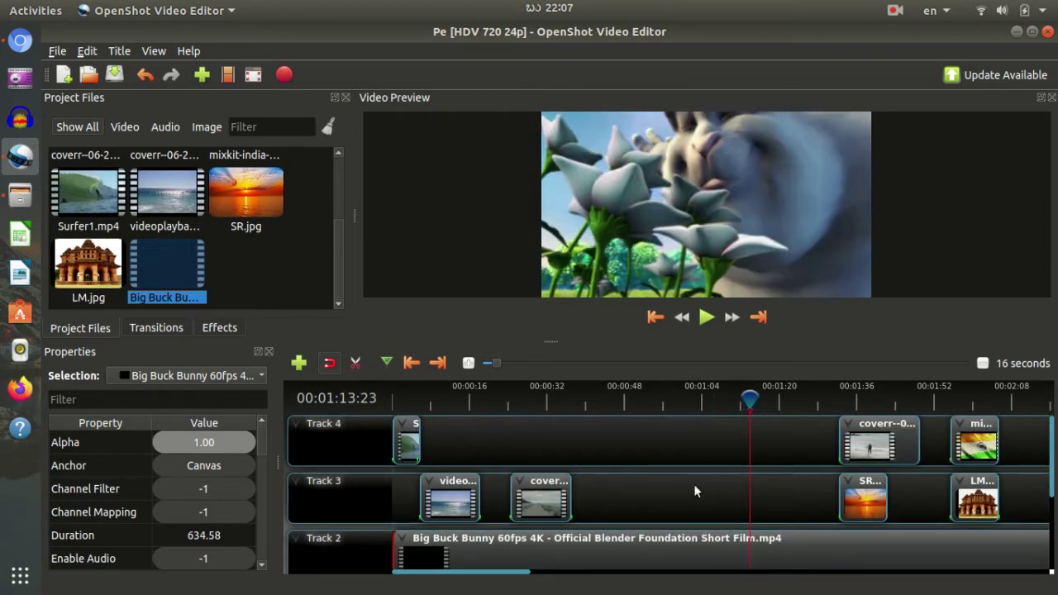
pyautogui.click(785, 398)
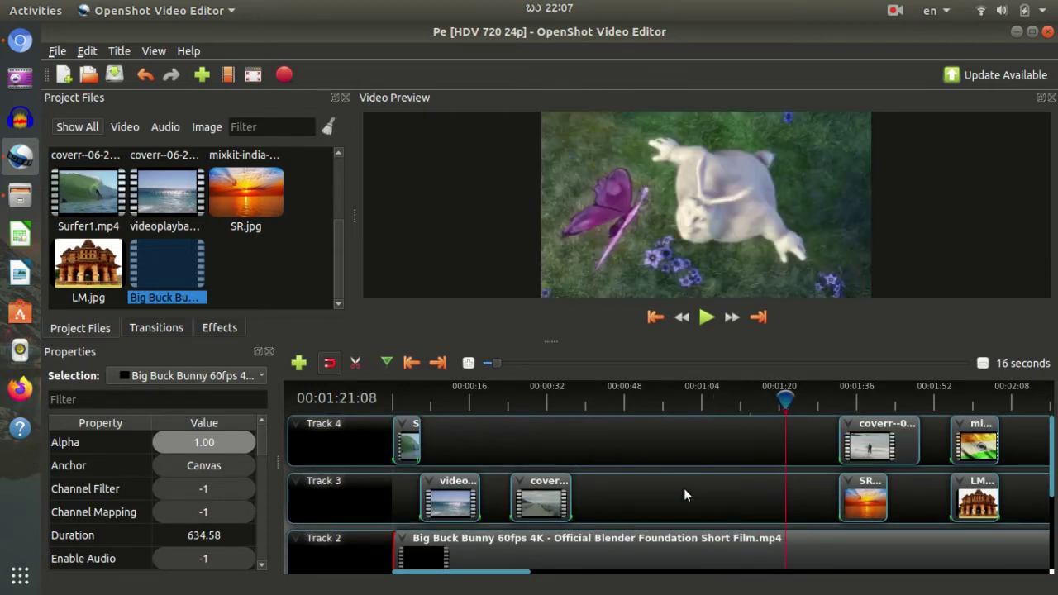
pyautogui.scroll(-1, 684, 494)
pyautogui.click(776, 399)
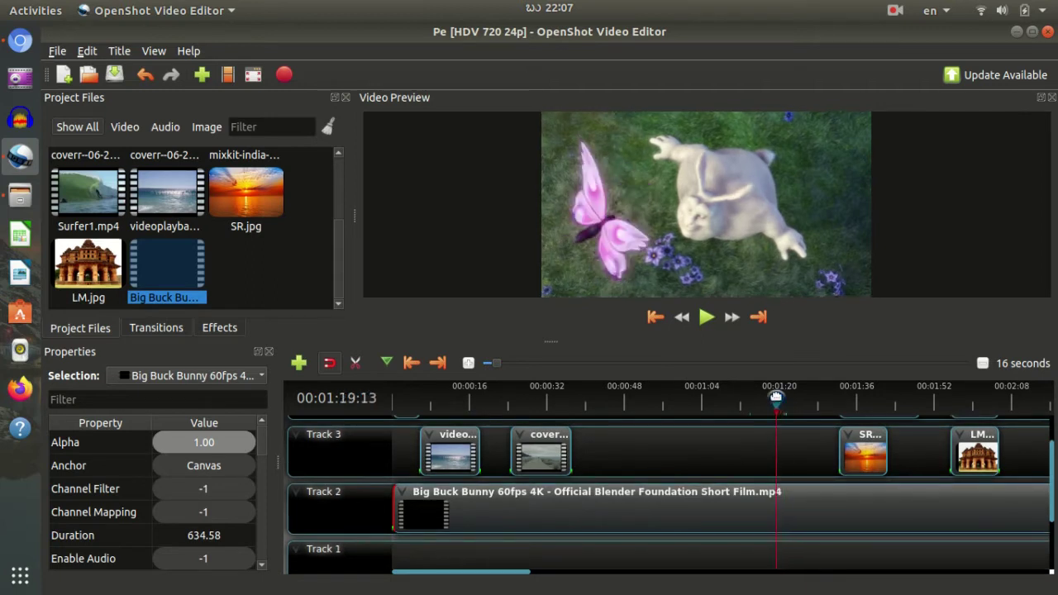
pyautogui.click(768, 399)
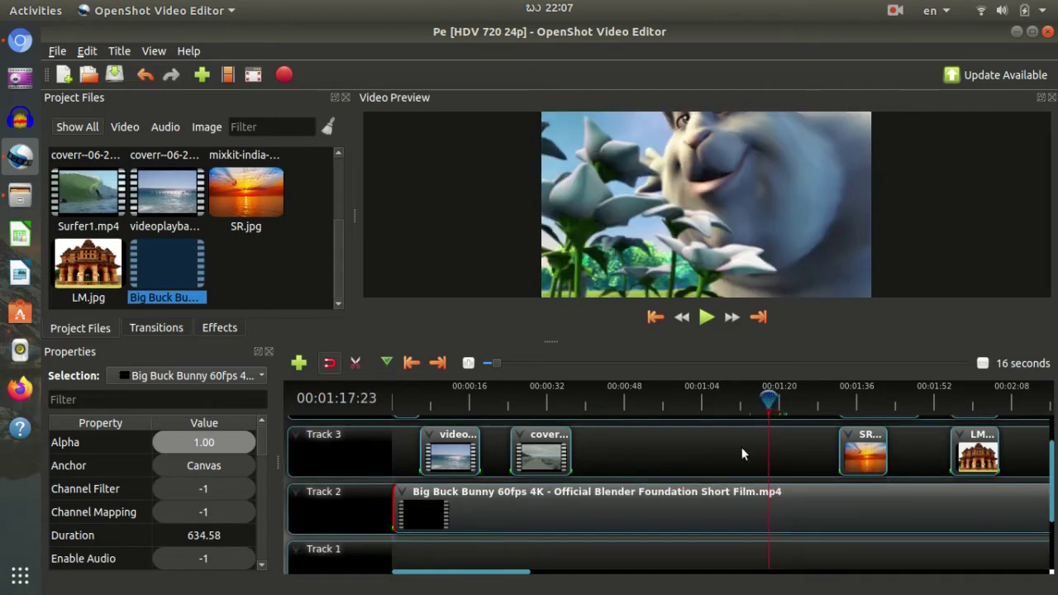
pyautogui.click(780, 399)
pyautogui.click(777, 399)
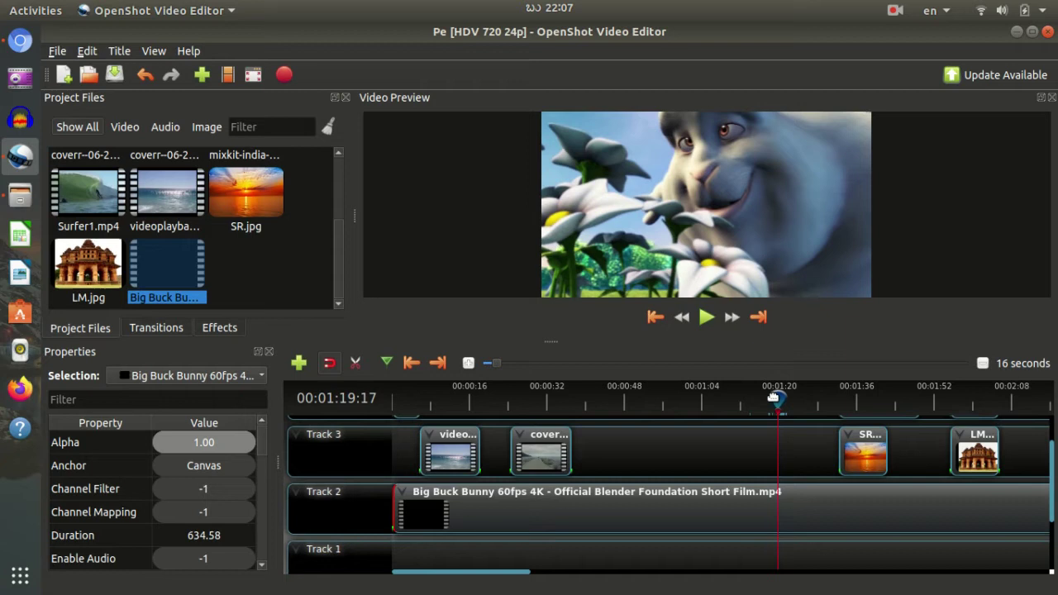
# - Examine the Time options of the Big Buck Bunny clip, including the Slow and Freeze entries, without applying any
pyautogui.rightClick(671, 521)
pyautogui.moveTo(816, 374)
pyautogui.moveTo(915, 427)
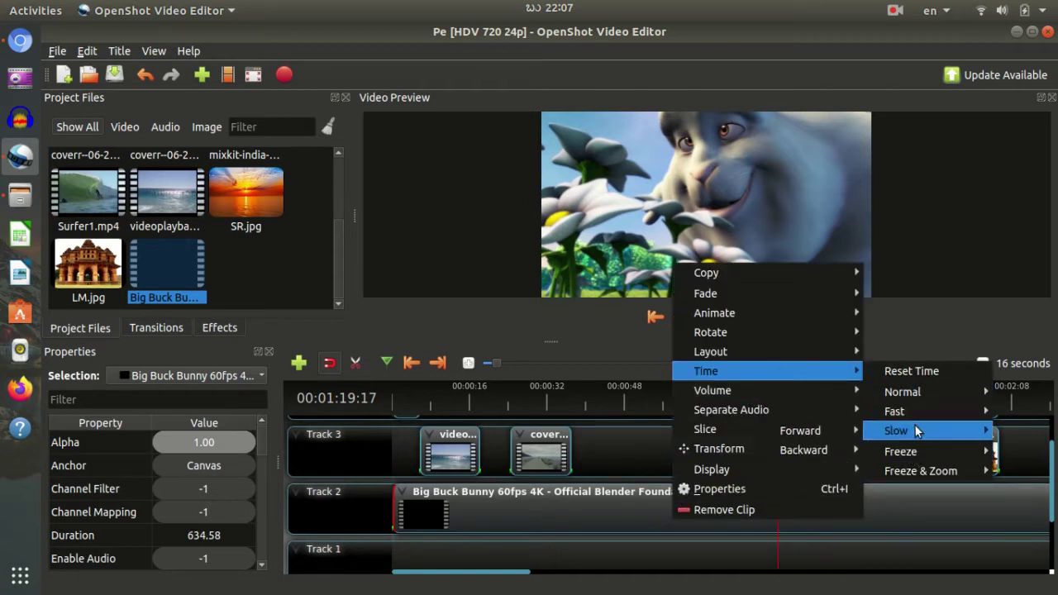
pyautogui.moveTo(926, 446)
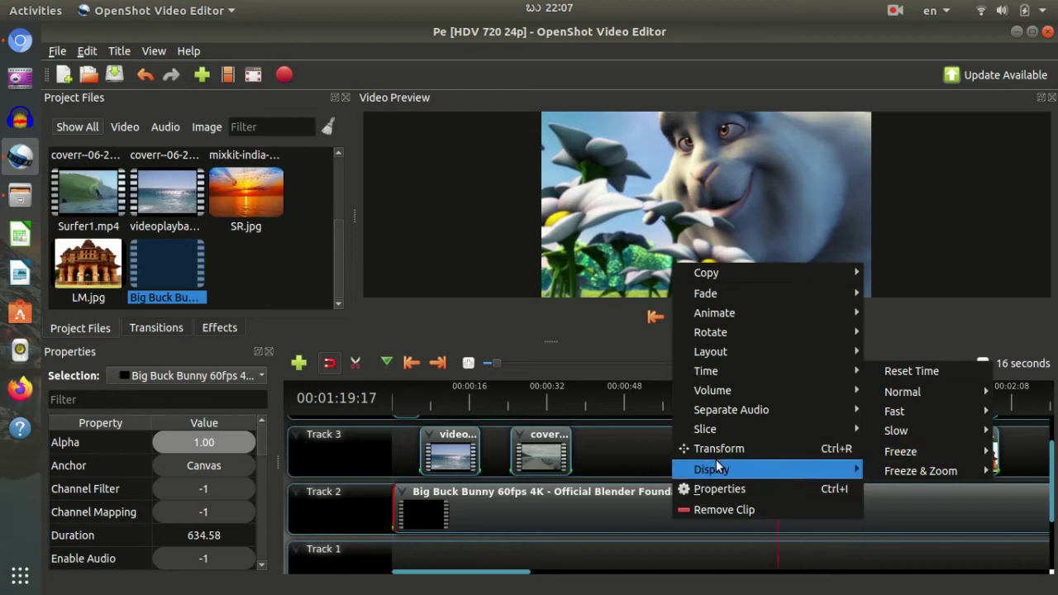
pyautogui.click(625, 377)
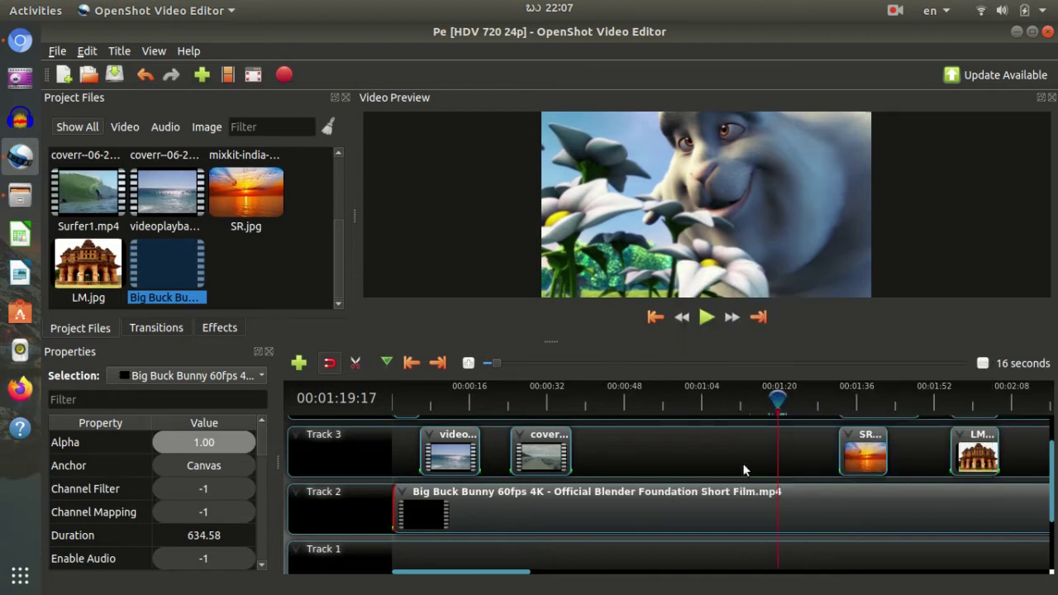
pyautogui.rightClick(722, 501)
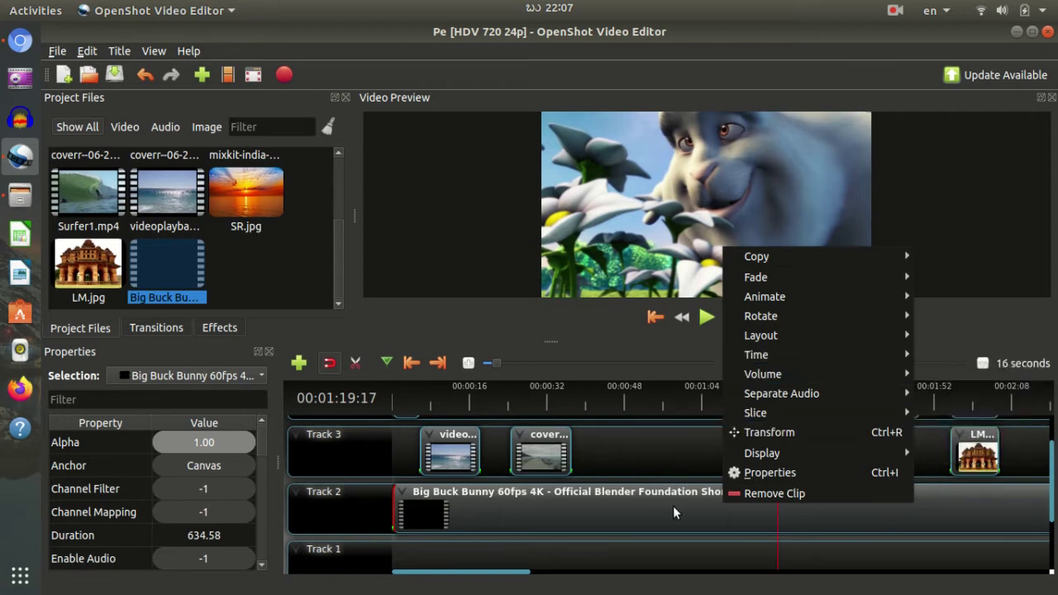
pyautogui.click(673, 506)
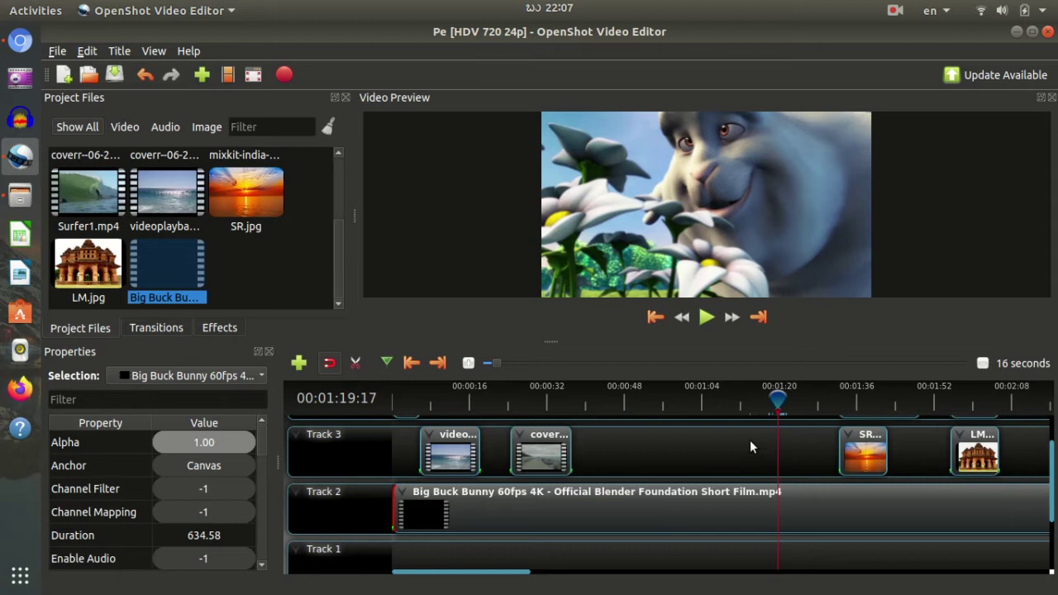
# - Look at the Big Buck Bunny clip's Volume options and check the system's sound controls without changing anything
pyautogui.rightClick(742, 519)
pyautogui.moveTo(783, 385)
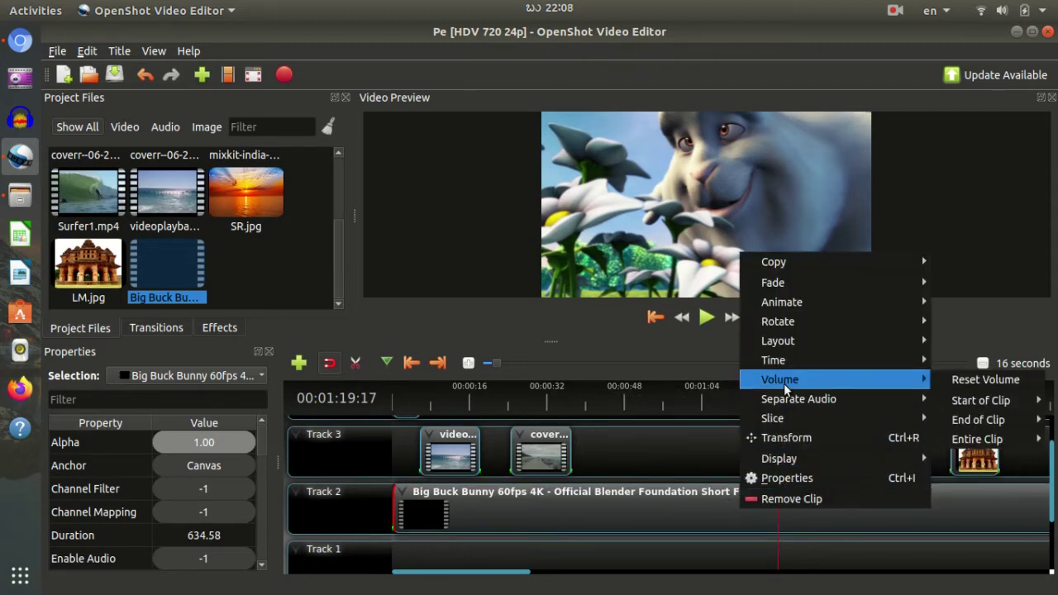
pyautogui.click(990, 40)
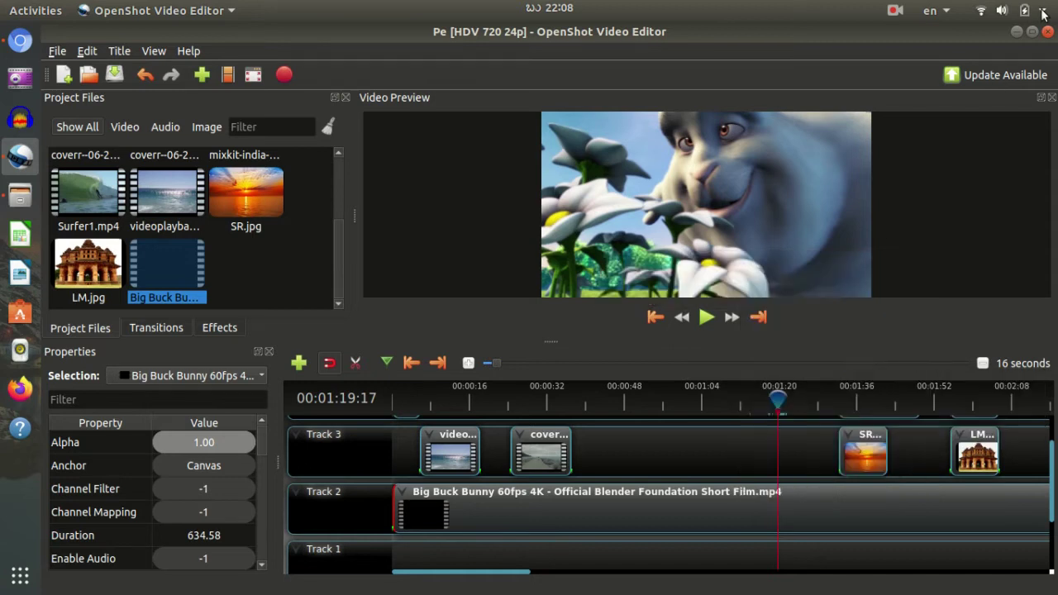
pyautogui.click(1002, 10)
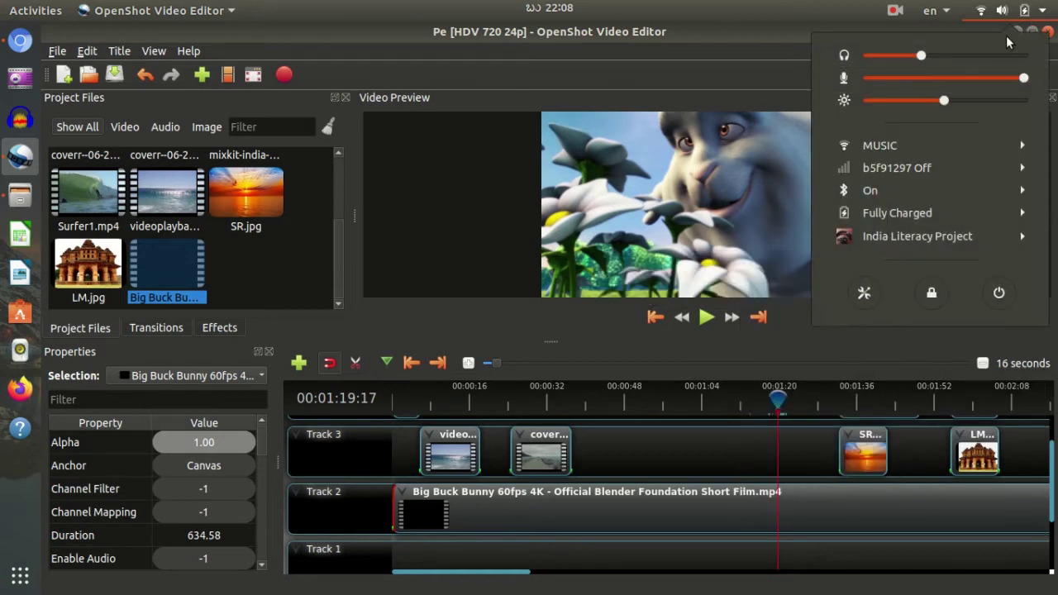
pyautogui.click(727, 501)
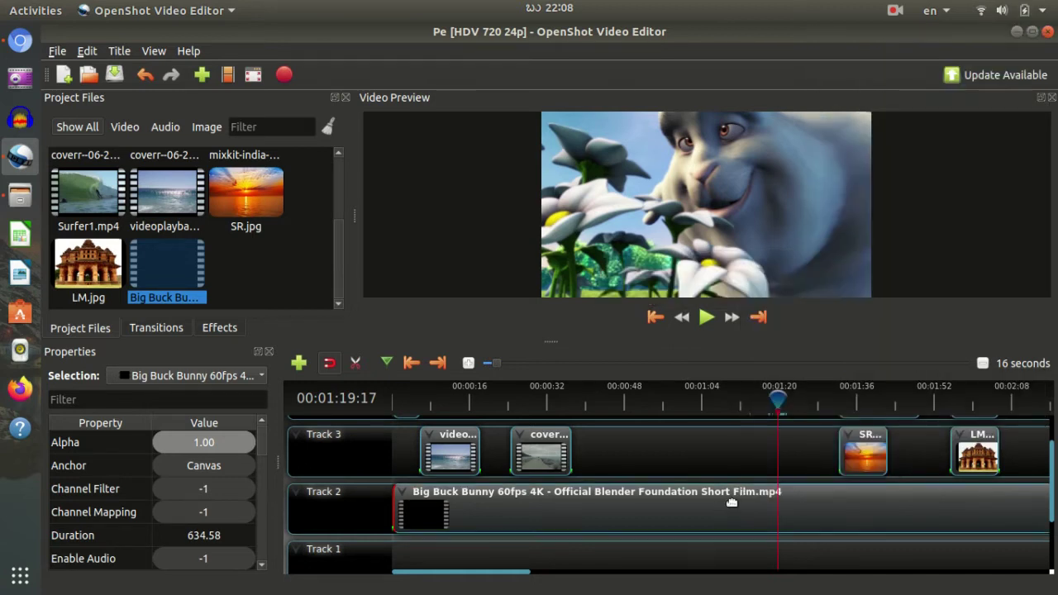
# - Review the Start of Clip and End of Clip volume options, plus Separate Audio and Slice, for the Big Buck Bunny clip
pyautogui.rightClick(703, 501)
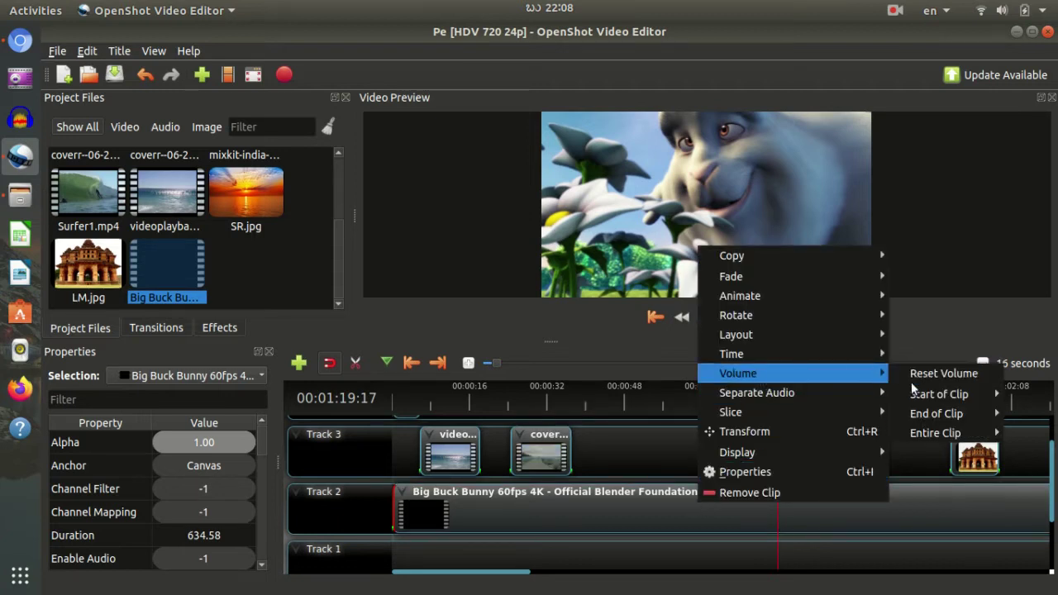
pyautogui.moveTo(930, 397)
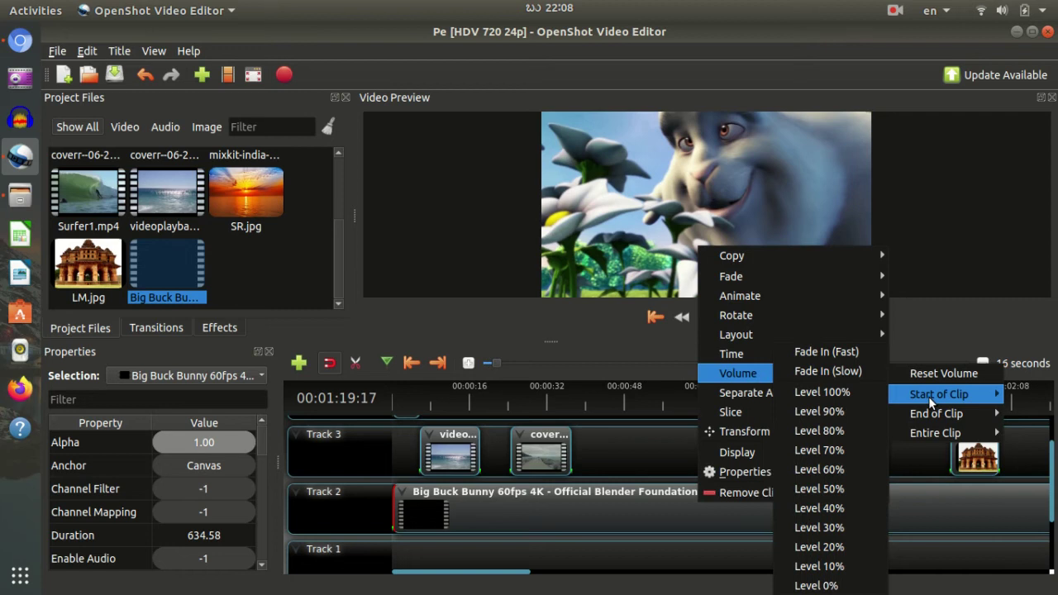
pyautogui.moveTo(936, 415)
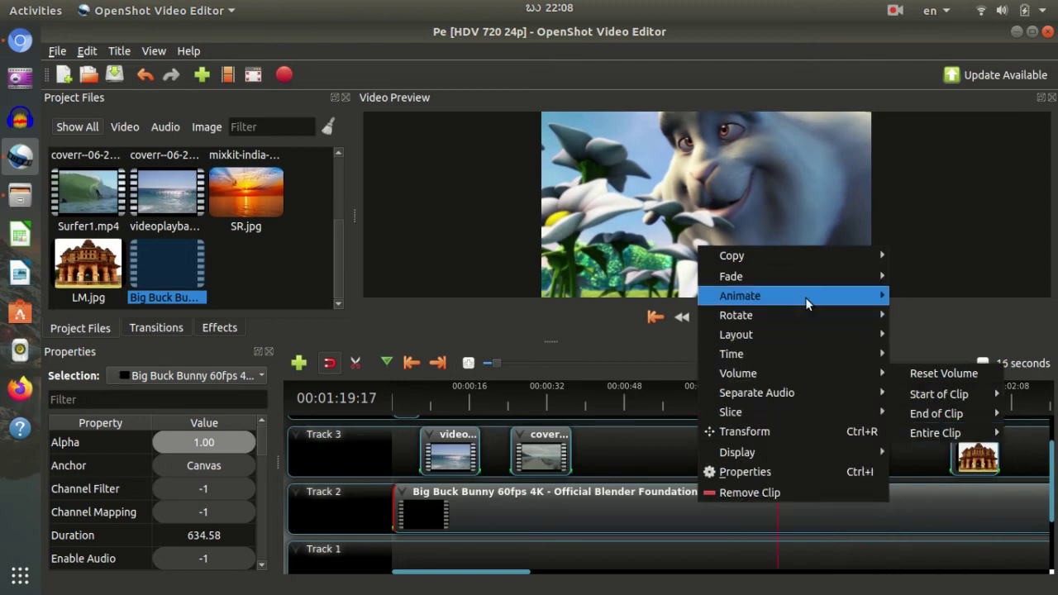
pyautogui.moveTo(860, 374)
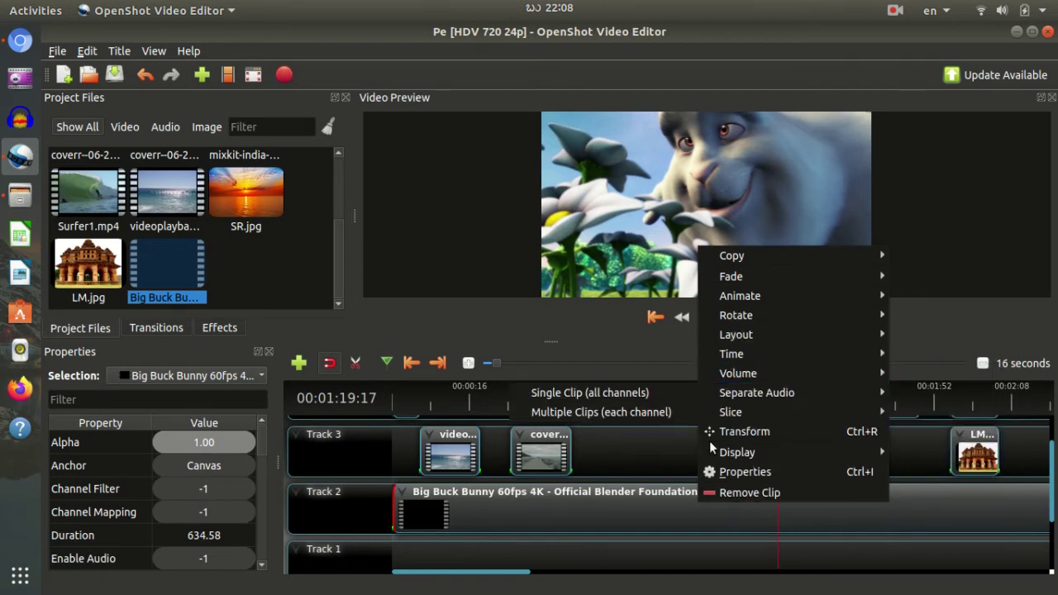
pyautogui.moveTo(721, 413)
pyautogui.click(584, 340)
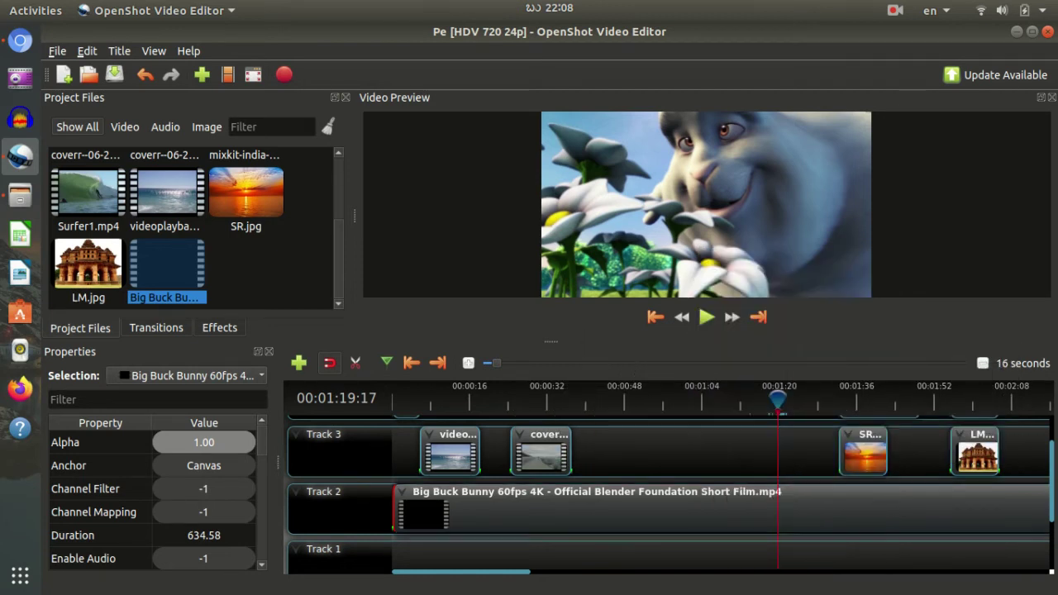
# - Separate the Big Buck Bunny clip's audio into a single clip with all channels on the track below
pyautogui.scroll(-1, 594, 520)
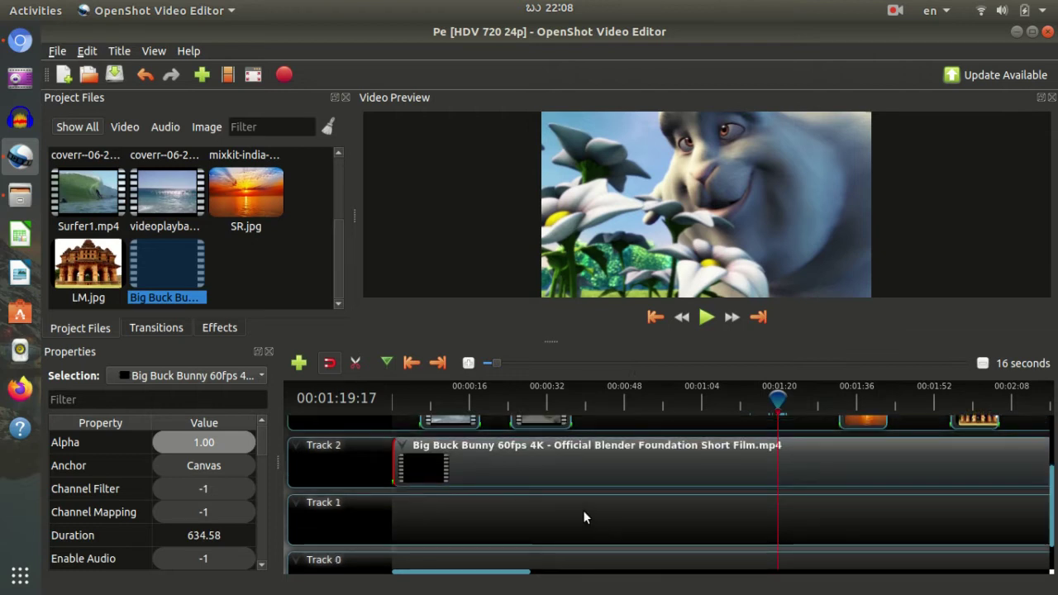
pyautogui.scroll(1, 570, 514)
pyautogui.scroll(-1, 578, 488)
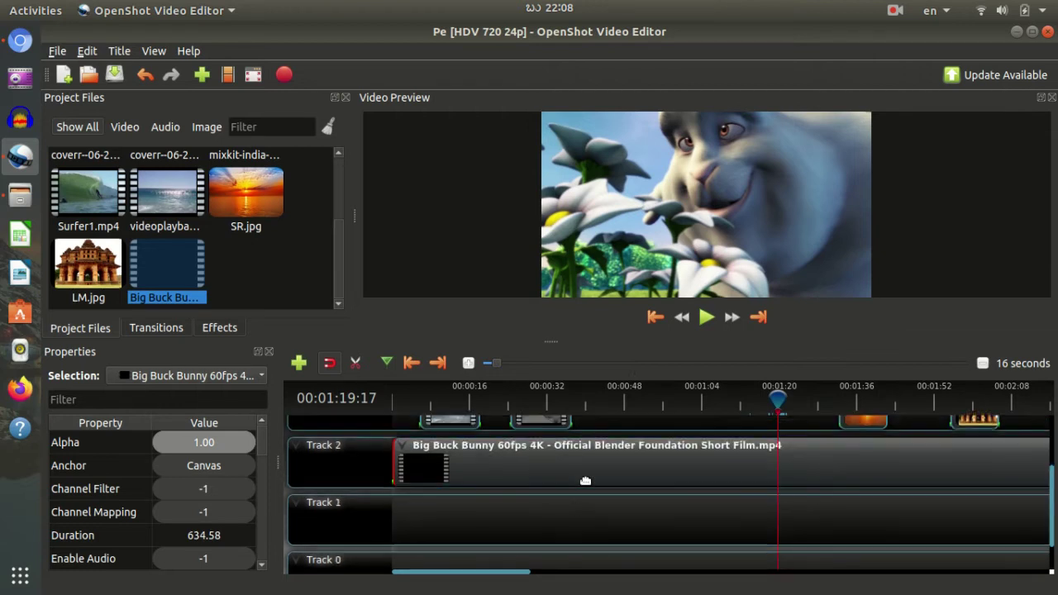
pyautogui.rightClick(635, 460)
pyautogui.moveTo(732, 354)
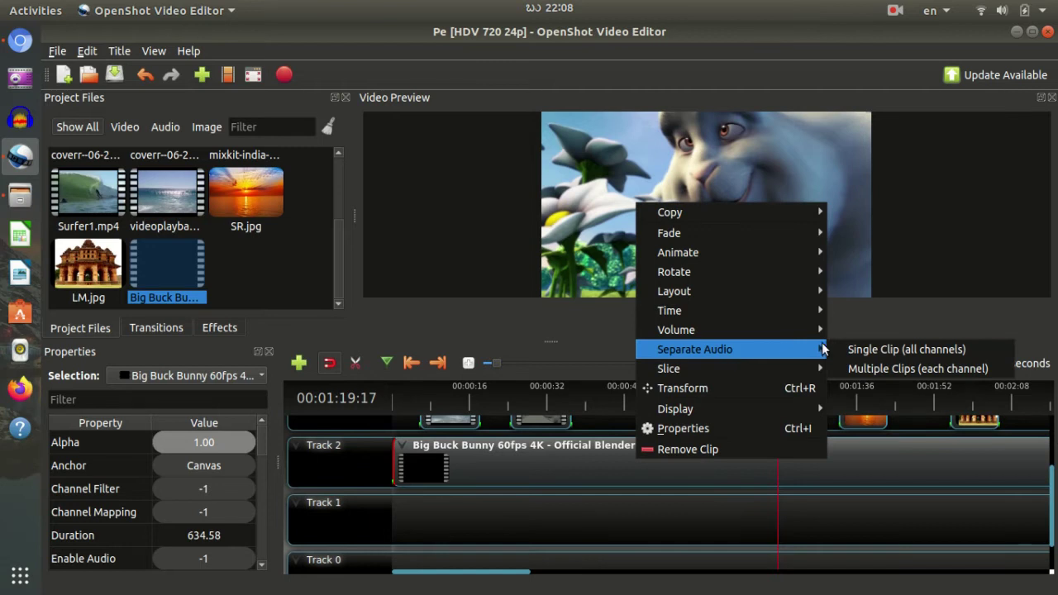
pyautogui.click(860, 350)
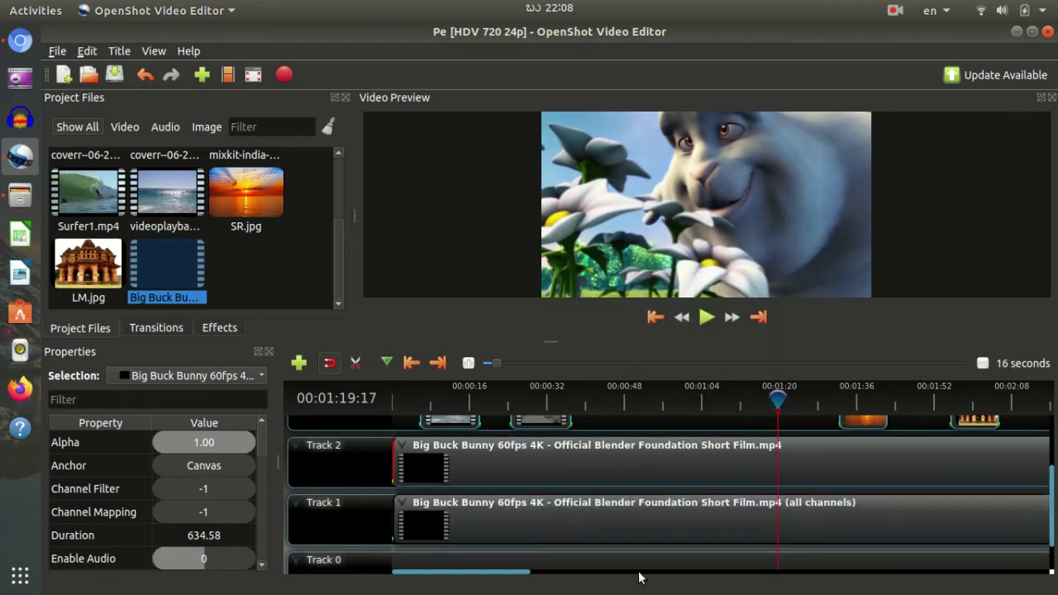
# - Delete the separated audio clip from Track 1 and briefly play the Big Buck Bunny video without it
pyautogui.click(638, 515)
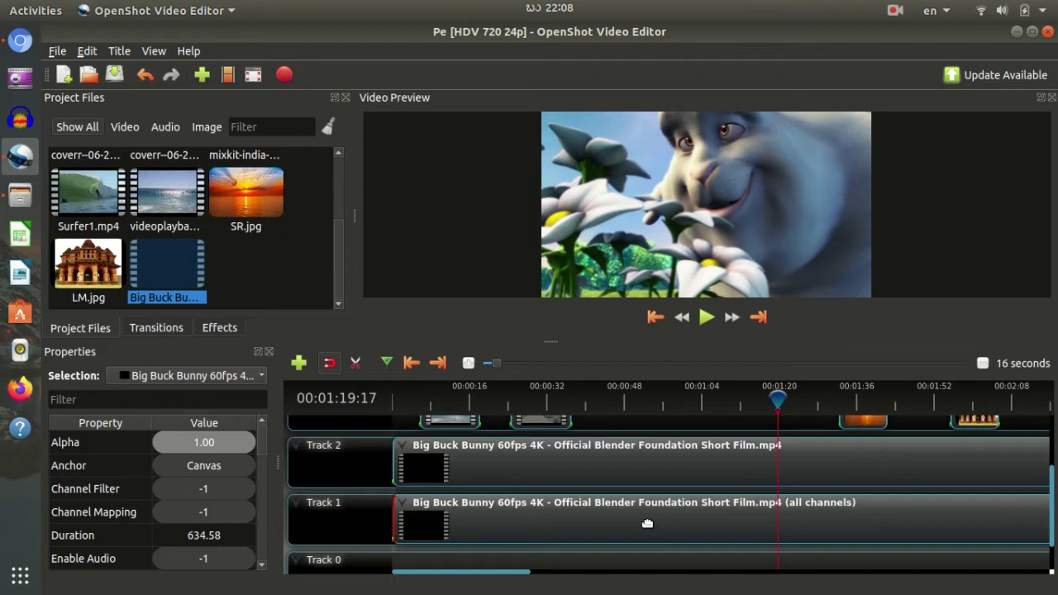
pyautogui.press('Delete')
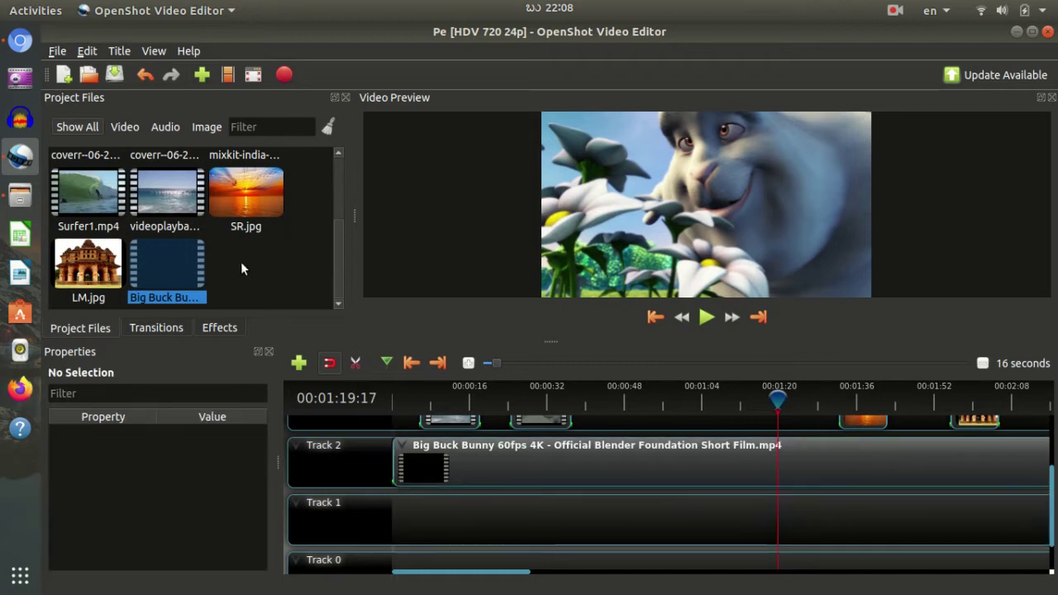
pyautogui.scroll(3, 240, 261)
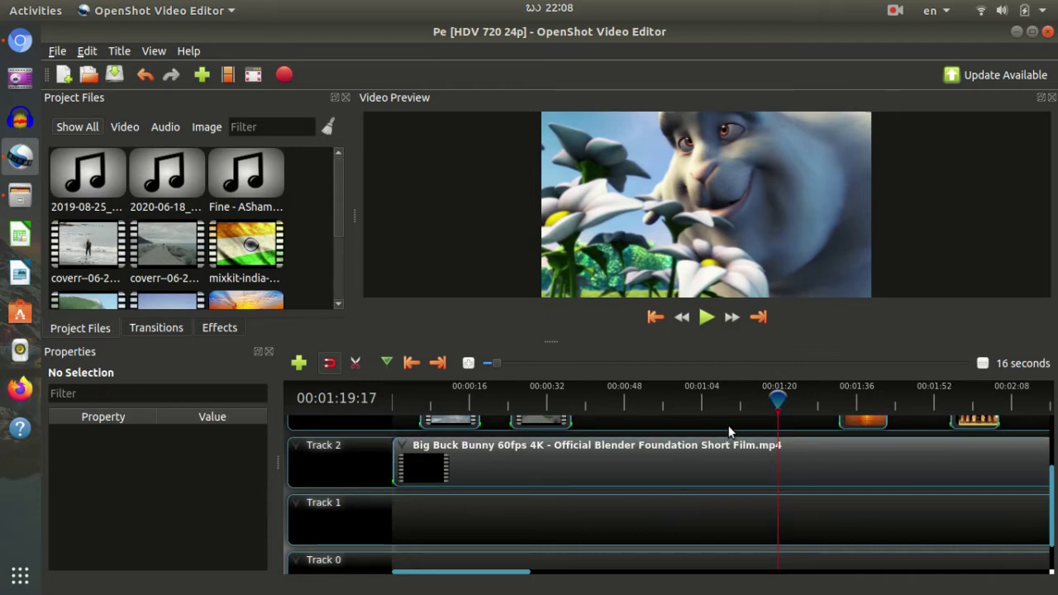
pyautogui.press('space')
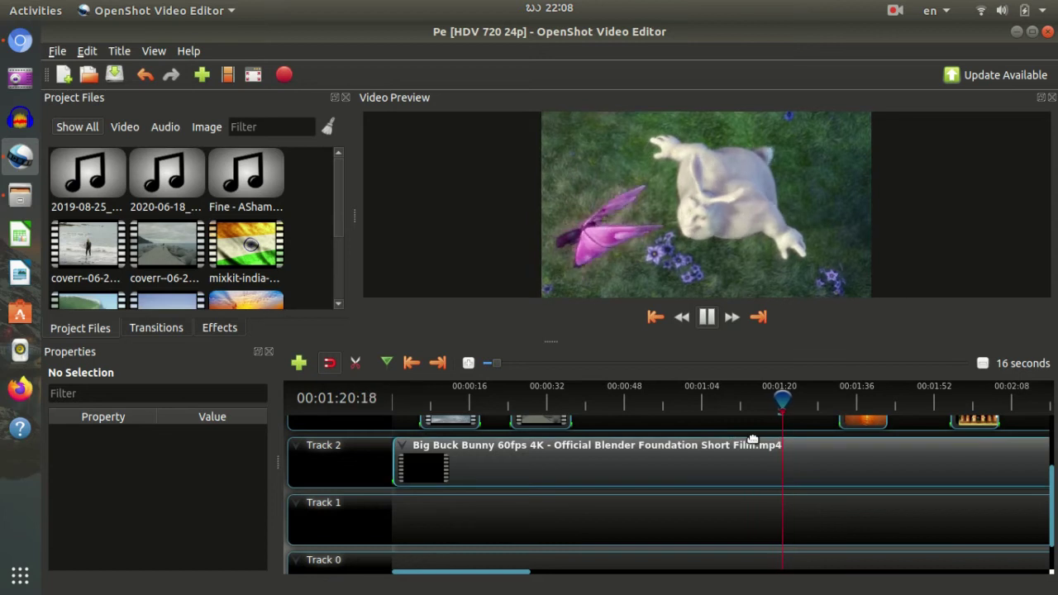
pyautogui.press('space')
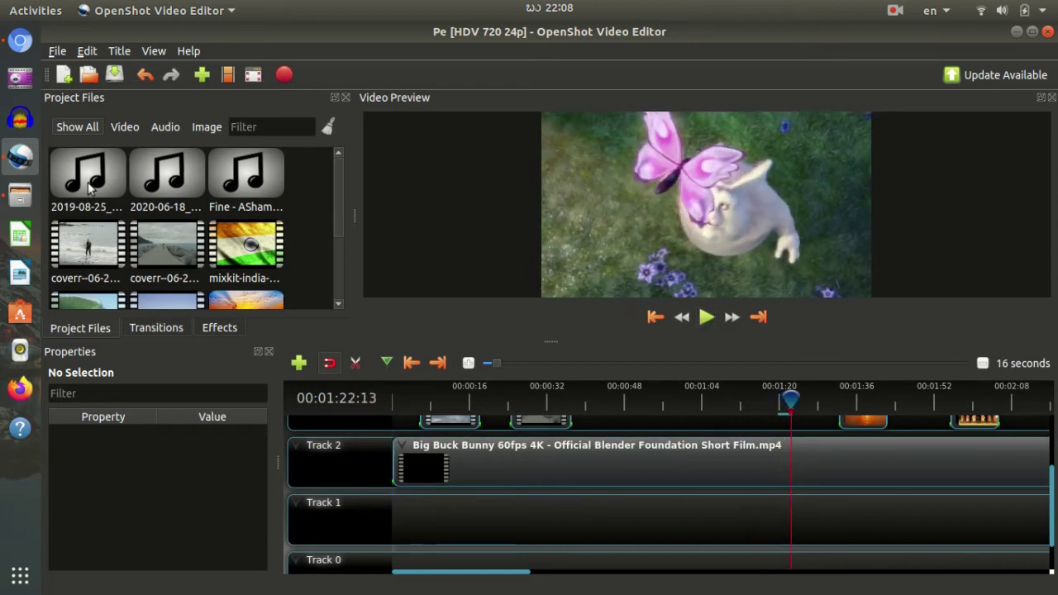
# - Add the 2019-08-25 Smooth Presentation music file at the start of Track 1 and play it from slightly before 00:01:20
pyautogui.moveTo(89, 182); pyautogui.dragTo(348, 501)
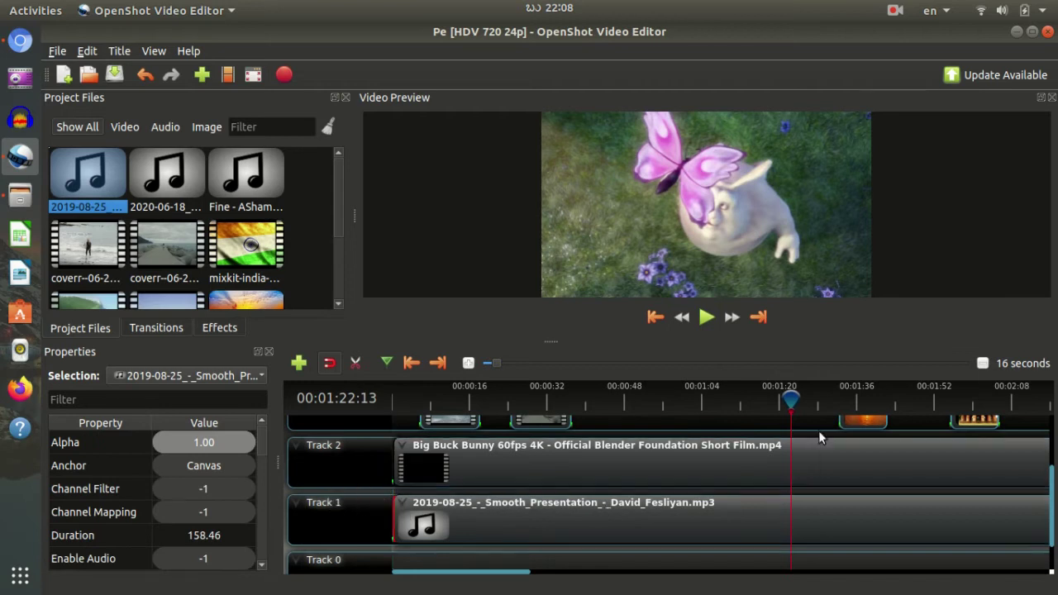
pyautogui.moveTo(791, 404); pyautogui.dragTo(768, 403)
pyautogui.press('space')
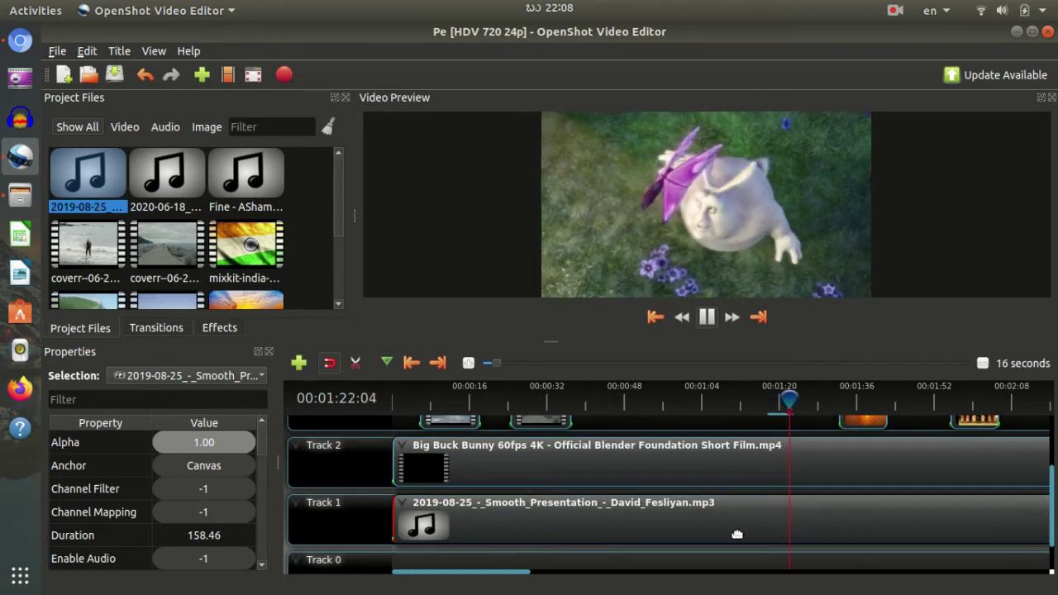
pyautogui.press('space')
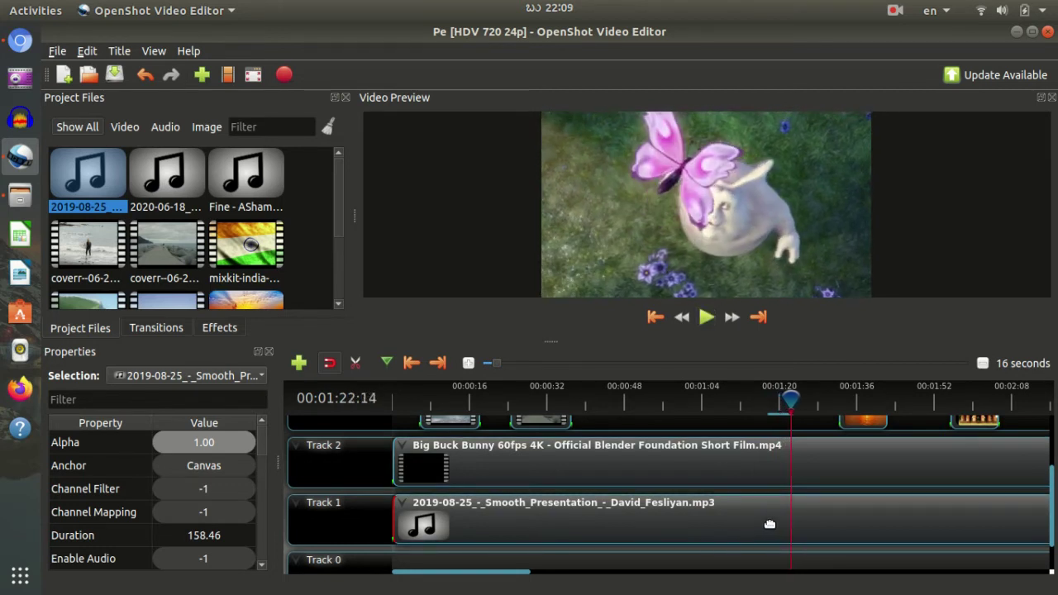
# - Examine the Slice options, Keep Both Sides, Keep Left Side and Keep Right Side, for the music clip without applying any
pyautogui.rightClick(703, 516)
pyautogui.moveTo(787, 426)
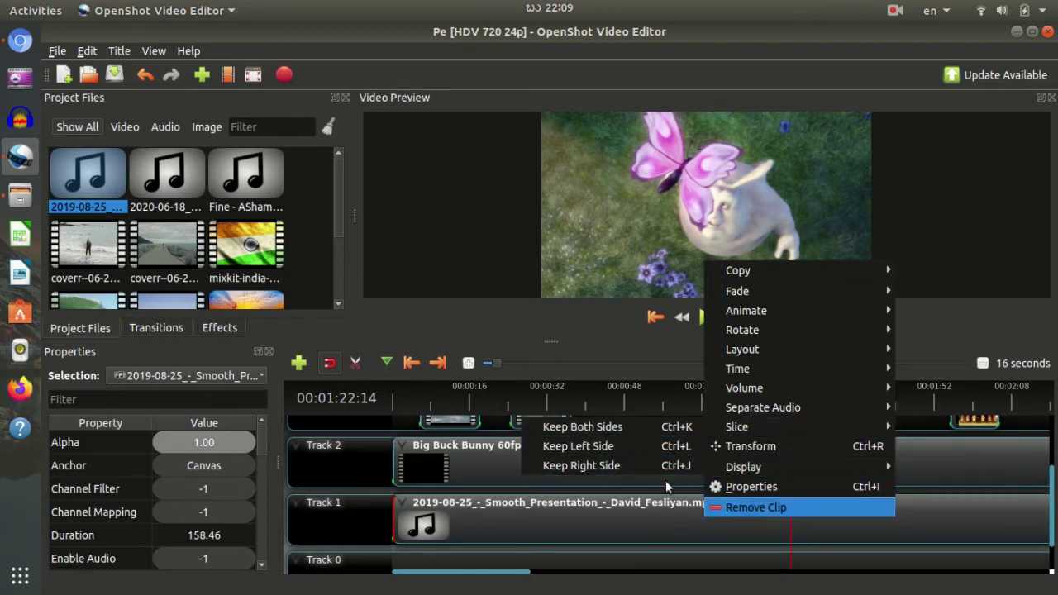
pyautogui.click(759, 526)
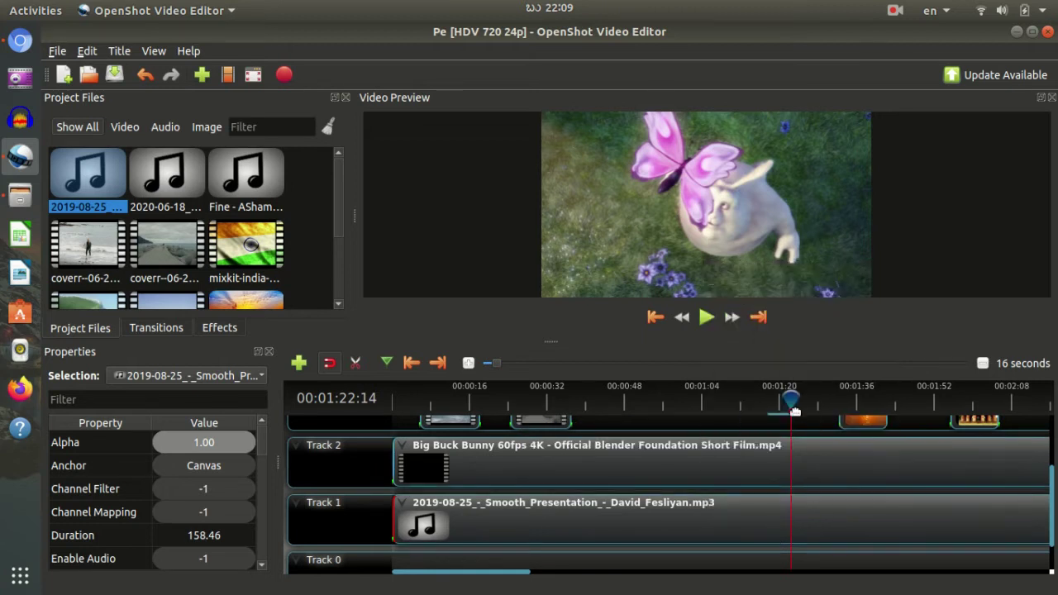
pyautogui.rightClick(770, 515)
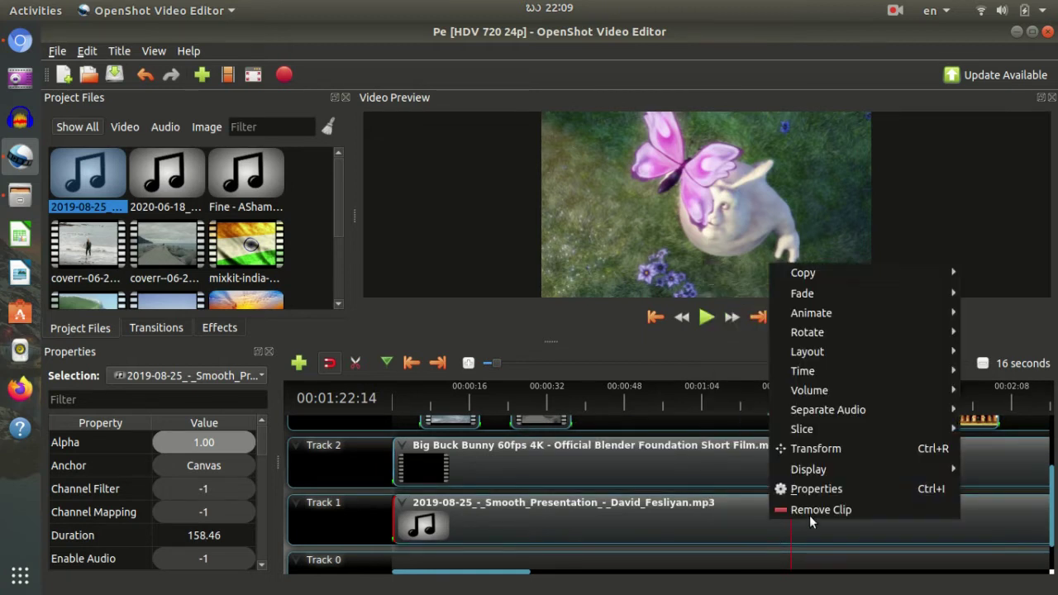
pyautogui.moveTo(818, 430)
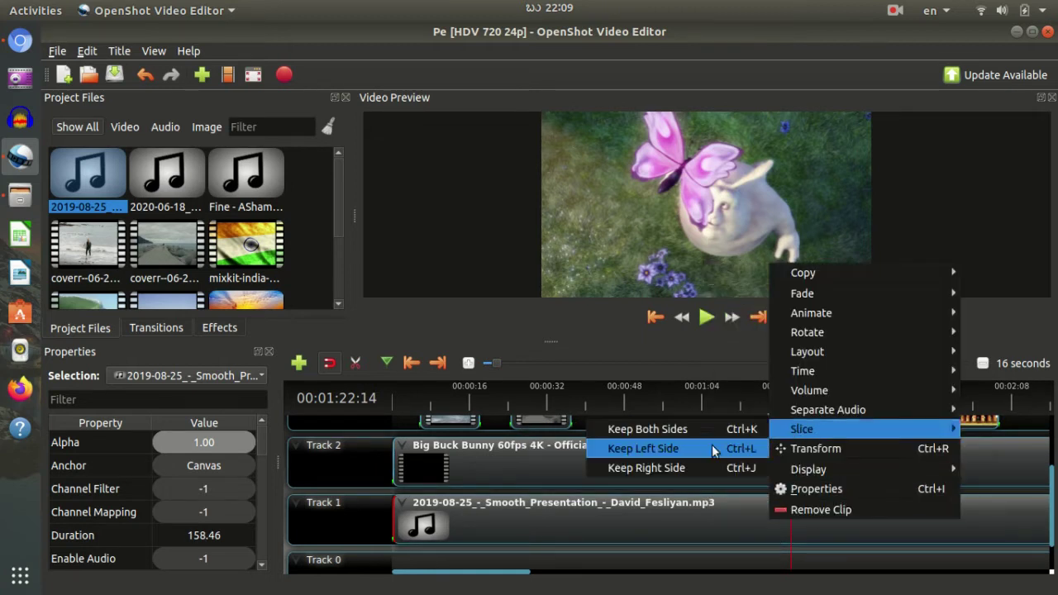
pyautogui.click(699, 527)
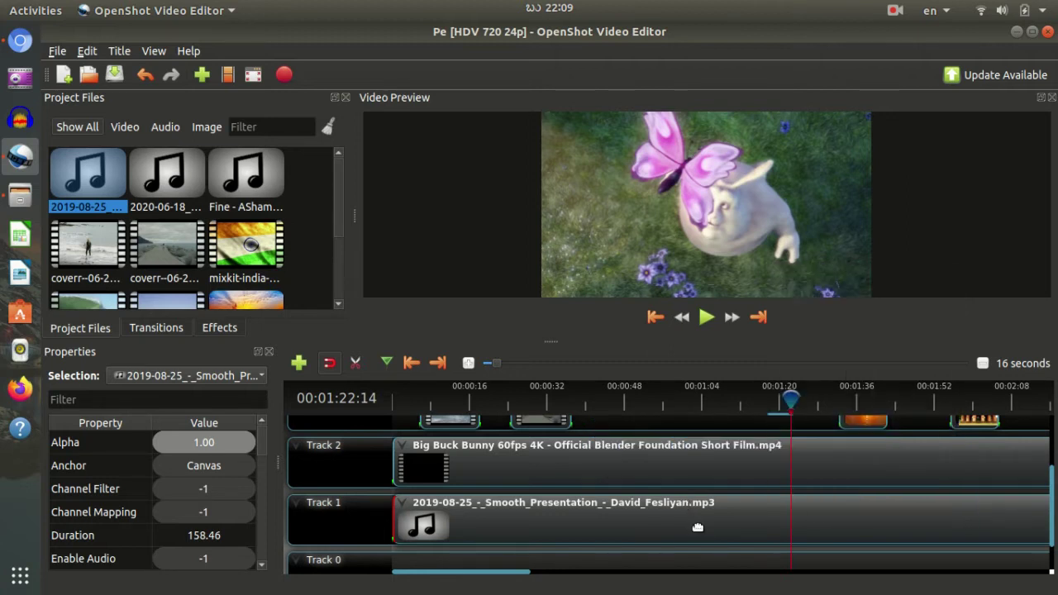
pyautogui.scroll(1, 697, 527)
pyautogui.scroll(-1, 698, 526)
pyautogui.rightClick(684, 520)
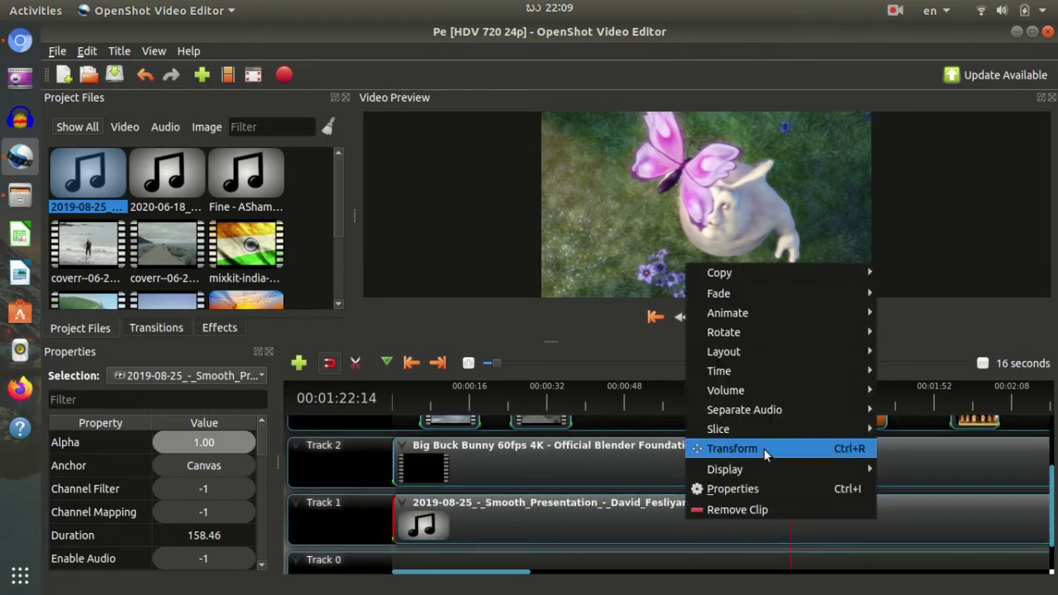
pyautogui.click(667, 522)
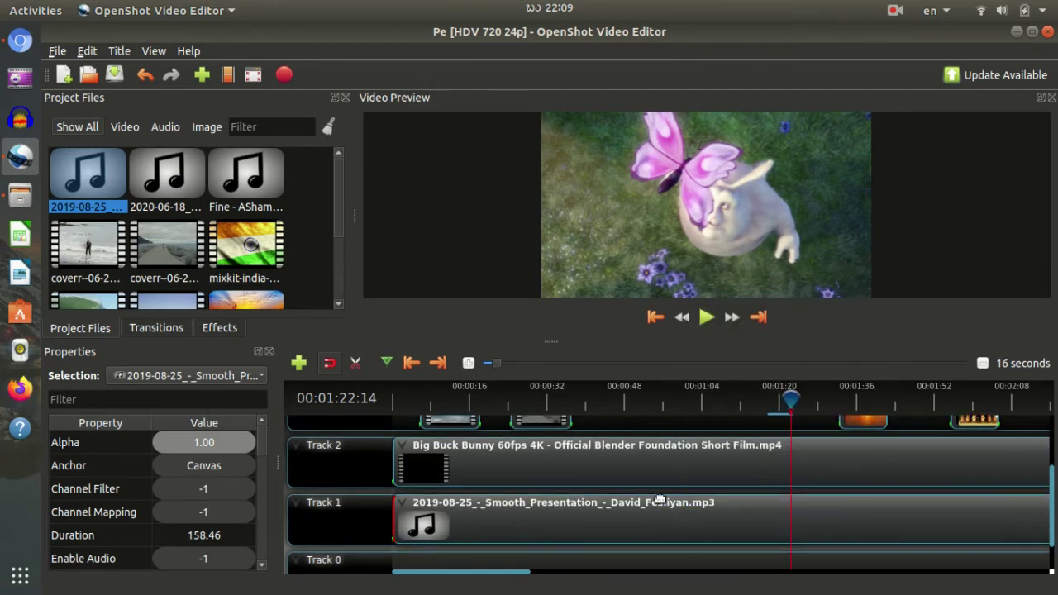
# - Delete the Big Buck Bunny clip from Track 2 and the music clip from Track 1
pyautogui.click(650, 476)
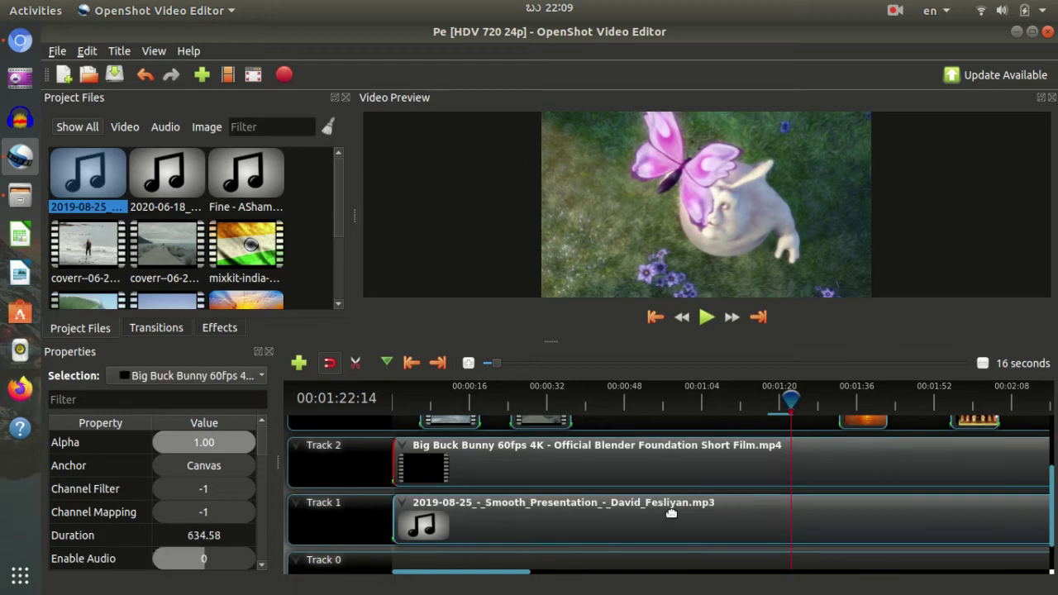
pyautogui.press('Delete')
pyautogui.click(664, 512)
pyautogui.press('Delete')
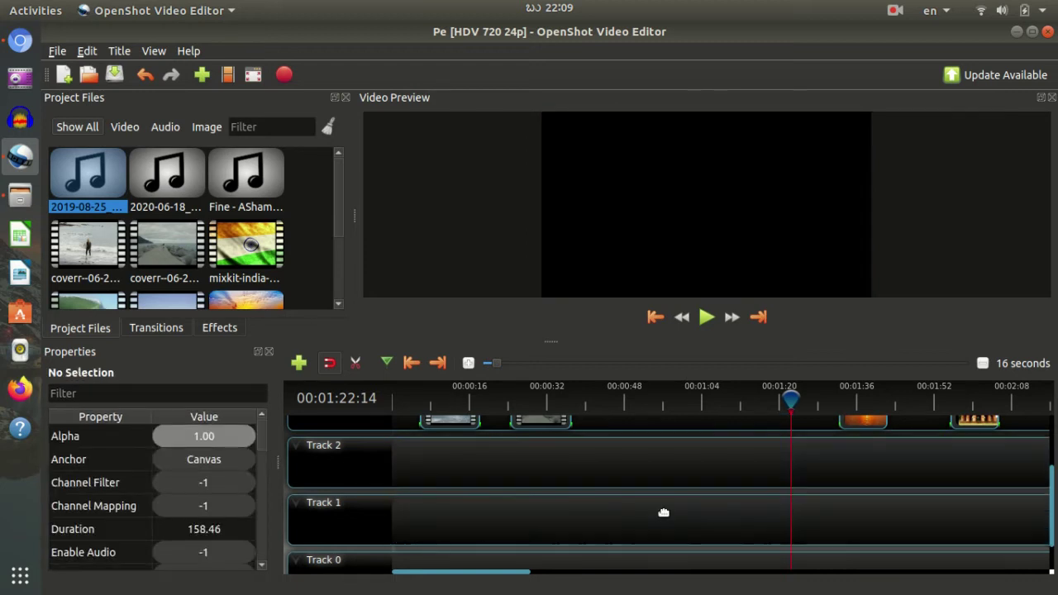
# - Move the SR image clip on Track 3 earlier to about 00:01:15 and place the playhead inside it at 00:01:17:12
pyautogui.scroll(2, 664, 510)
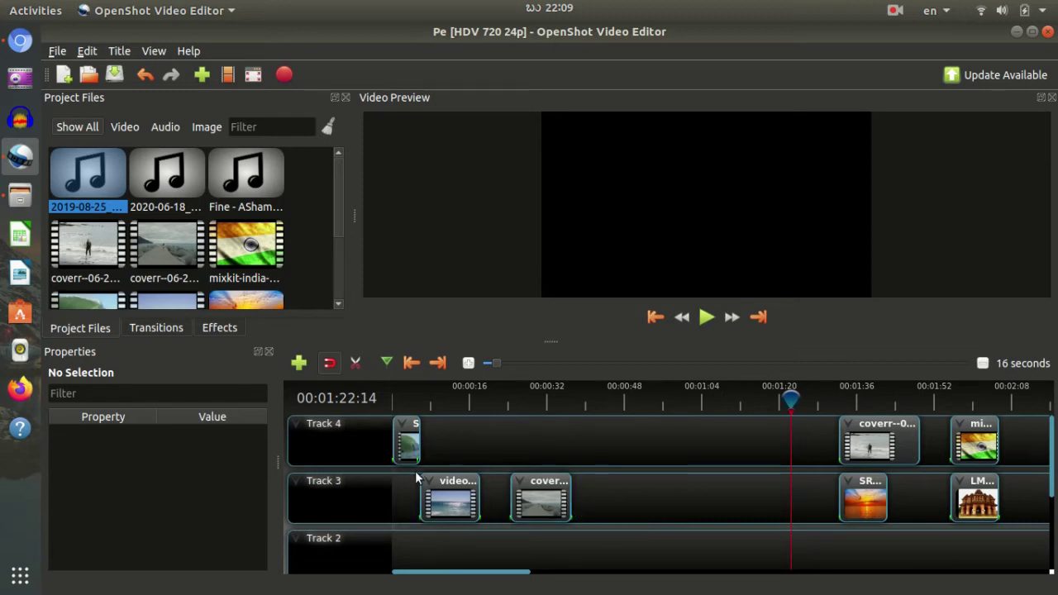
pyautogui.scroll(-3, 233, 218)
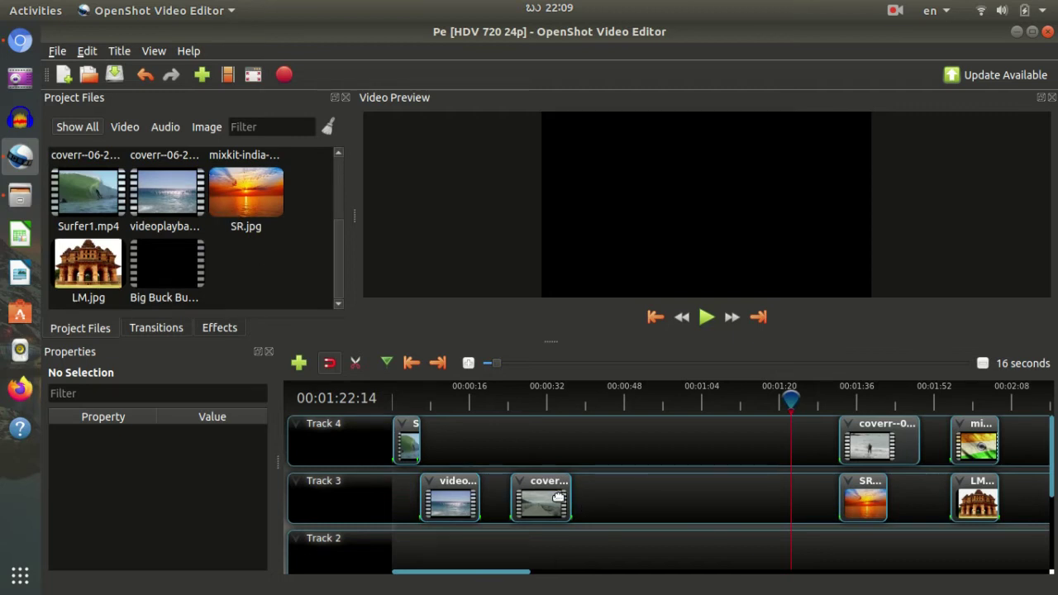
pyautogui.click(511, 401)
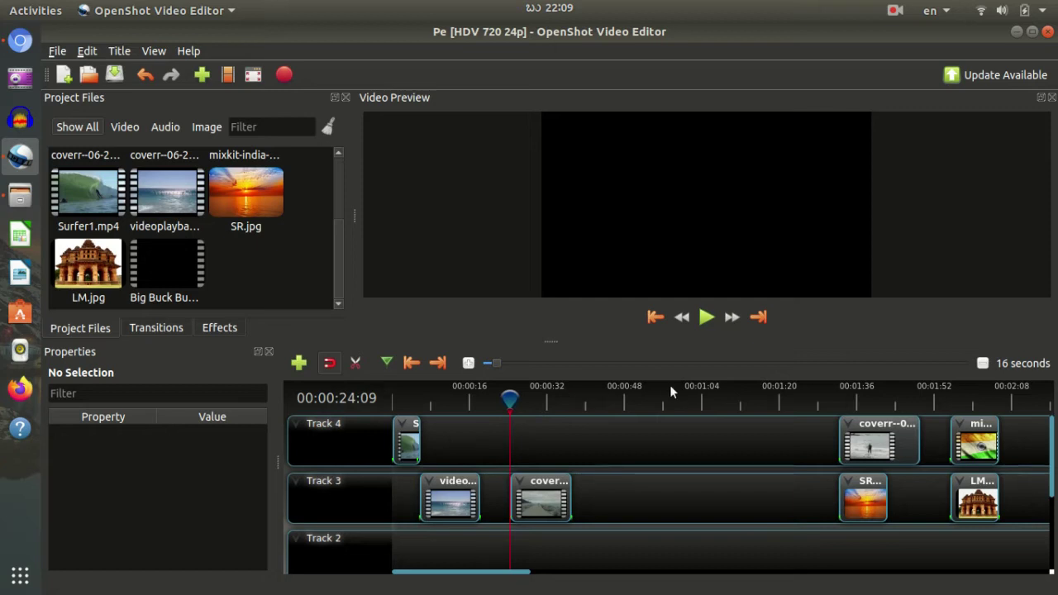
pyautogui.moveTo(879, 514); pyautogui.dragTo(795, 500)
pyautogui.click(750, 403)
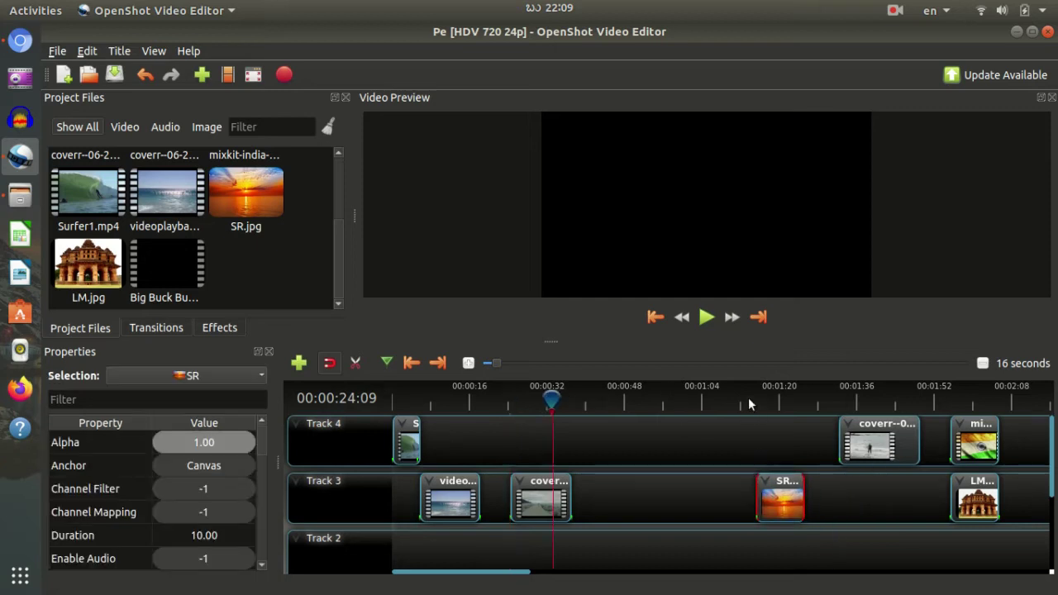
pyautogui.click(767, 402)
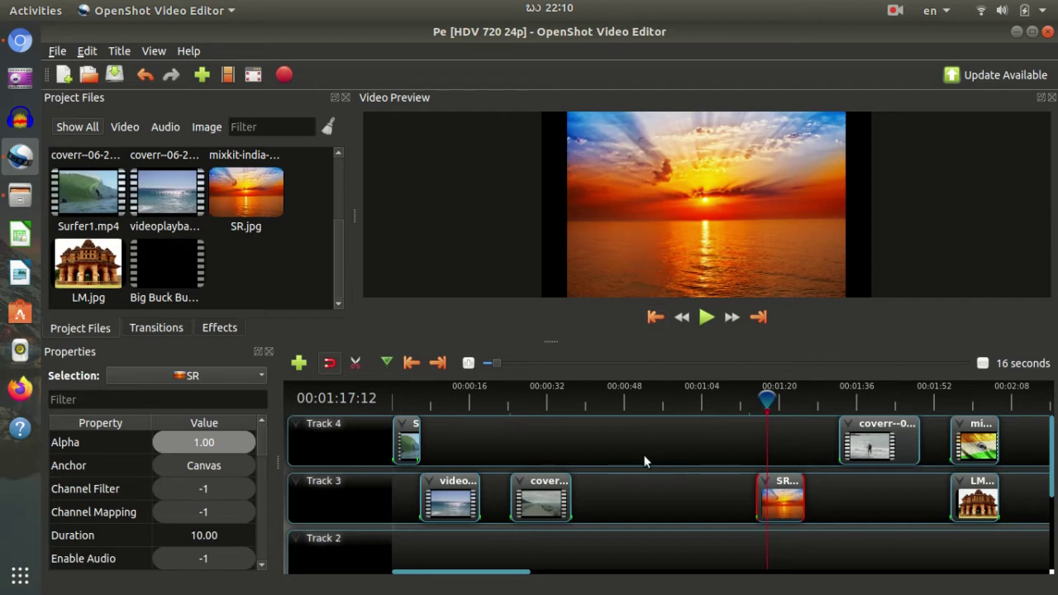
# - Examine the clip options of the coverr drone clip on Track 3, including Transform and the Display choices, without applying any
pyautogui.scroll(-1, 637, 474)
pyautogui.scroll(1, 638, 474)
pyautogui.scroll(-1, 638, 474)
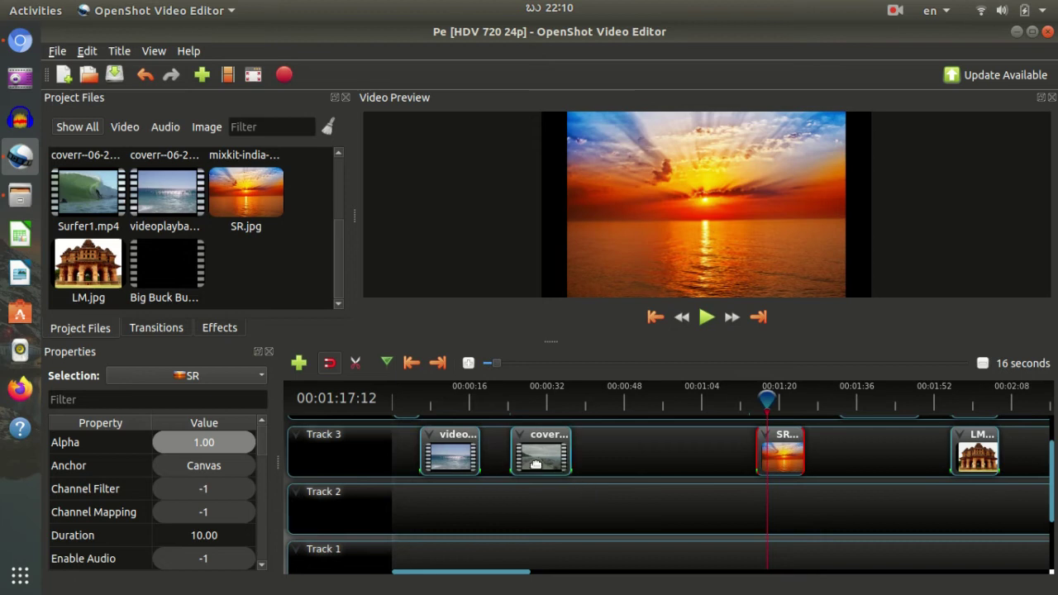
pyautogui.scroll(1, 606, 506)
pyautogui.scroll(-1, 605, 506)
pyautogui.rightClick(533, 453)
pyautogui.click(588, 495)
pyautogui.rightClick(533, 455)
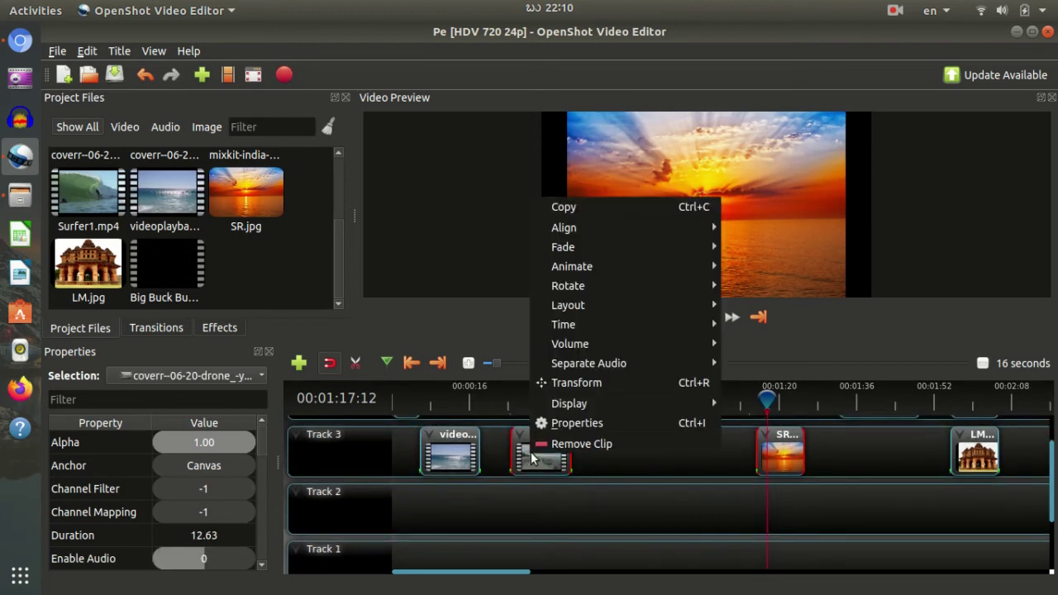
pyautogui.click(639, 501)
pyautogui.click(519, 514)
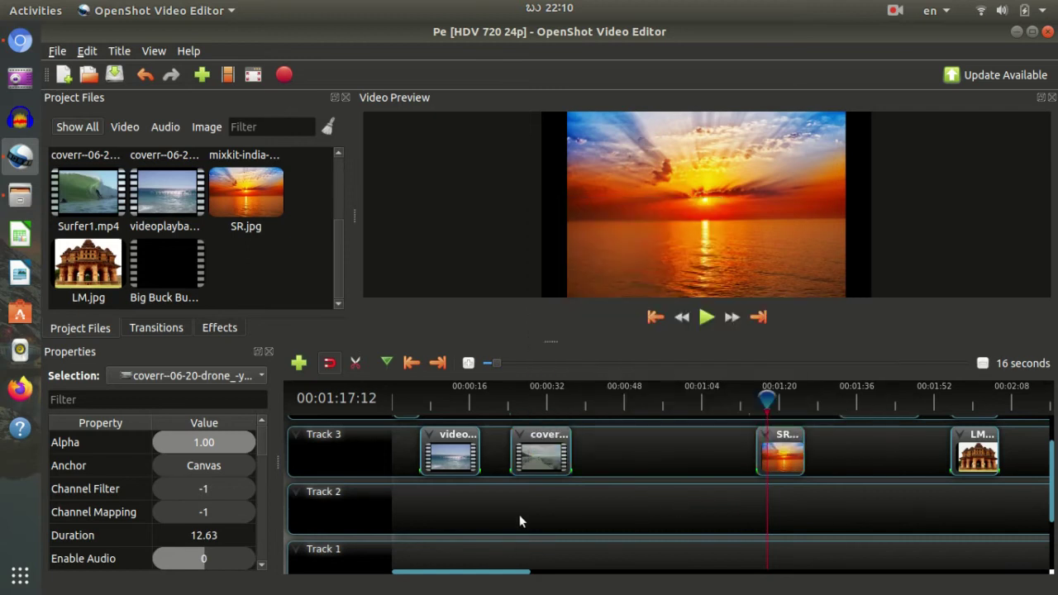
pyautogui.rightClick(533, 453)
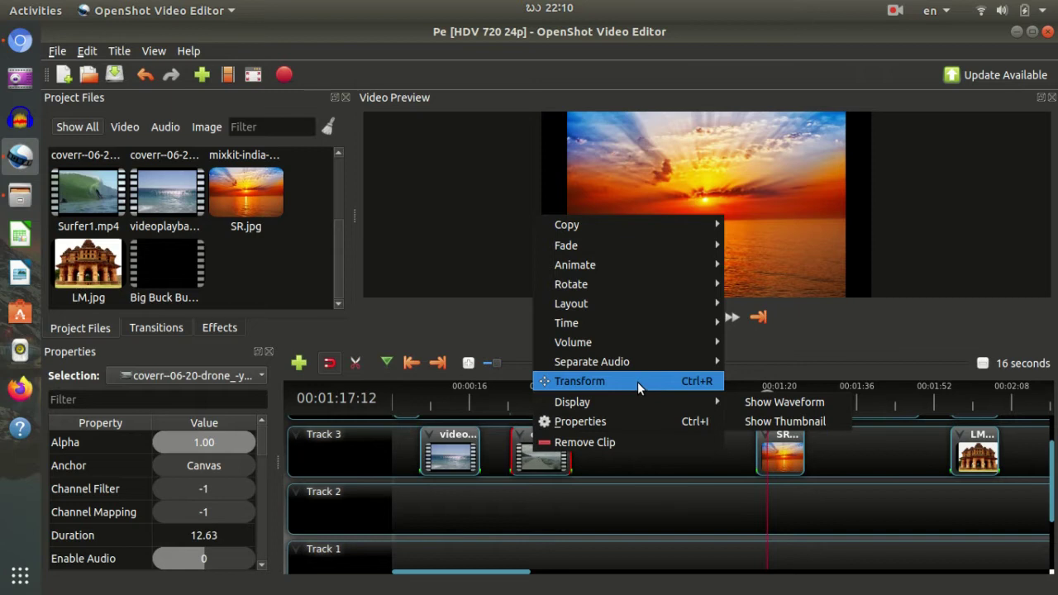
pyautogui.click(658, 511)
pyautogui.scroll(1, 658, 513)
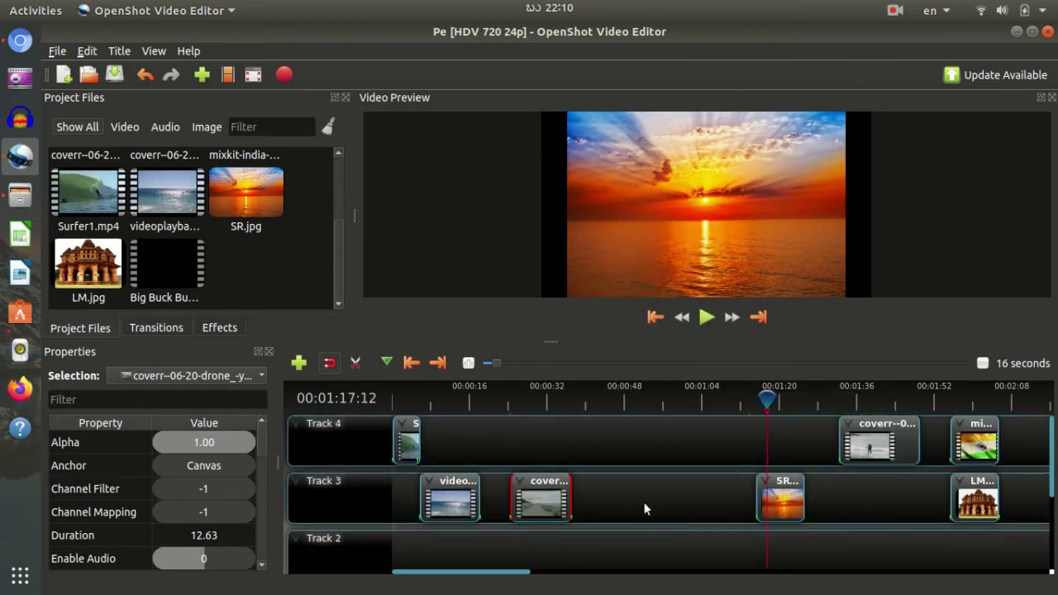
pyautogui.click(646, 509)
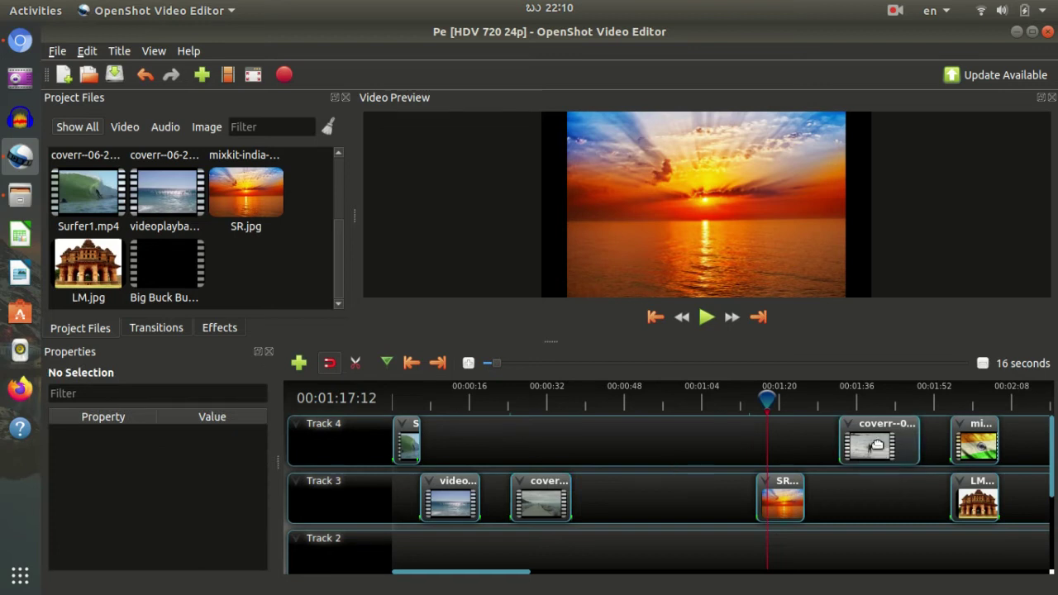
# - Move the coverr blonde surfer clip on Track 4 earlier so that it starts at about 00:00:48
pyautogui.moveTo(878, 447); pyautogui.dragTo(660, 447)
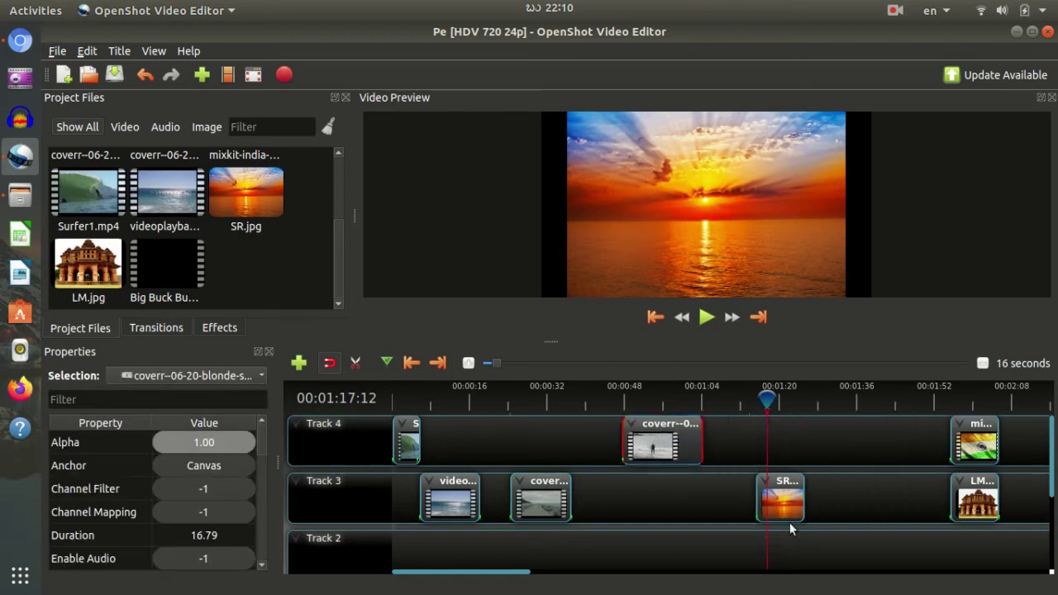
pyautogui.moveTo(784, 508); pyautogui.dragTo(645, 515)
pyautogui.hotkey('ctrl', 'z')
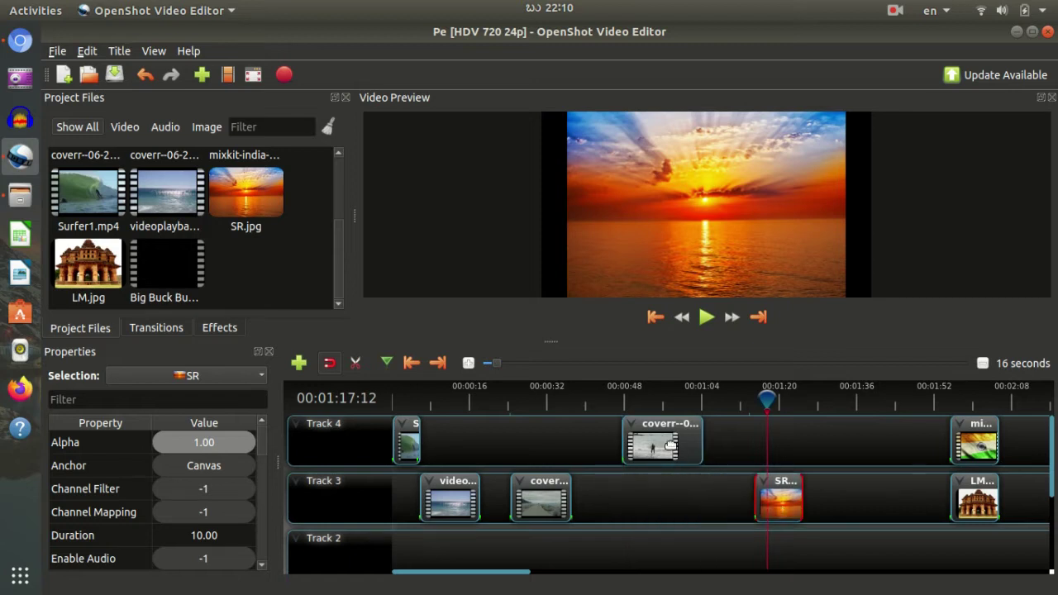
pyautogui.rightClick(670, 446)
pyautogui.click(645, 504)
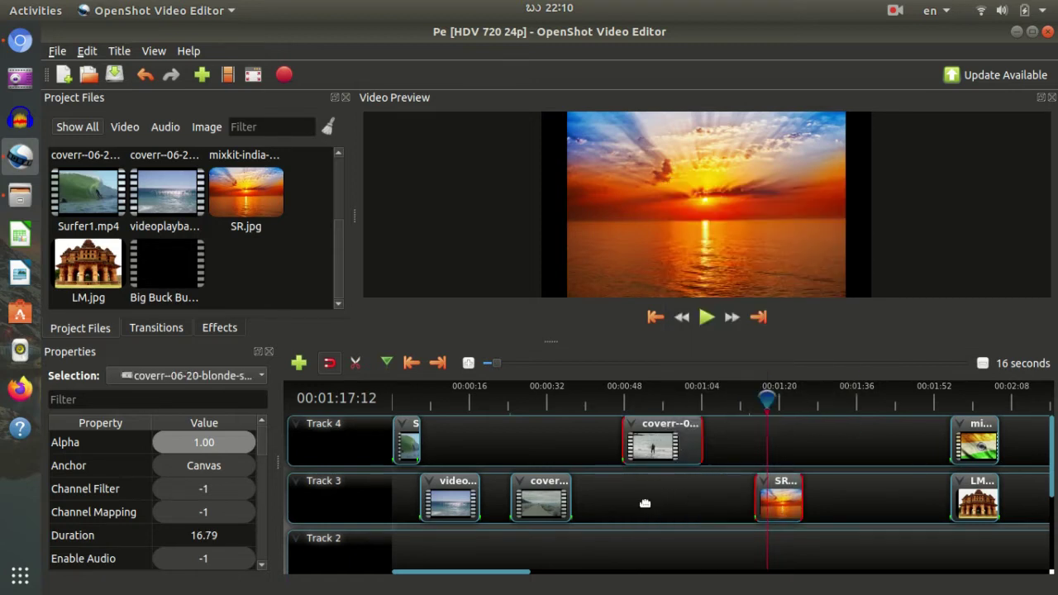
pyautogui.moveTo(761, 399); pyautogui.dragTo(623, 394)
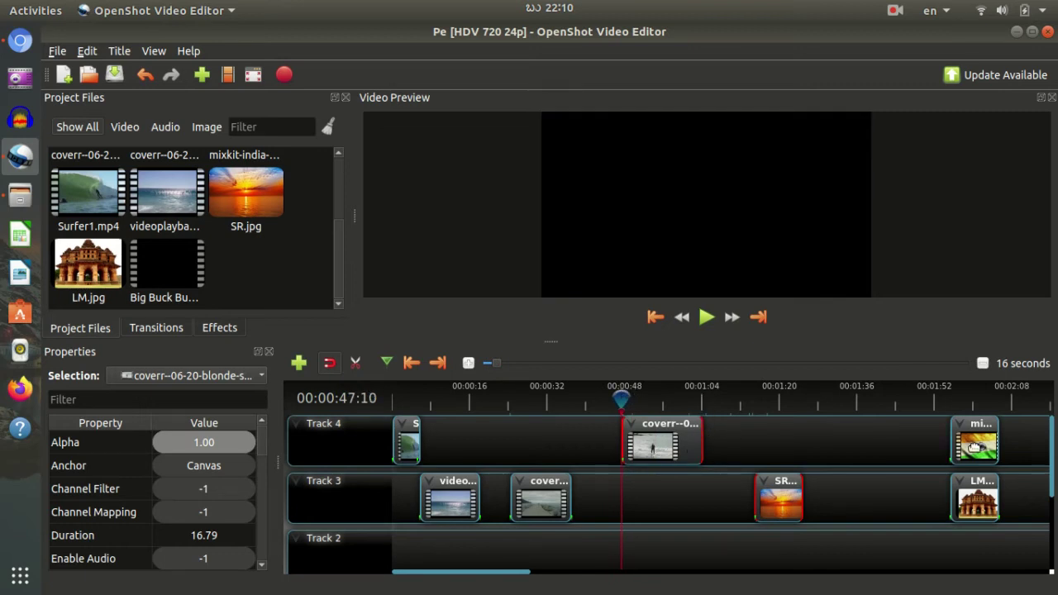
pyautogui.rightClick(643, 447)
pyautogui.click(688, 374)
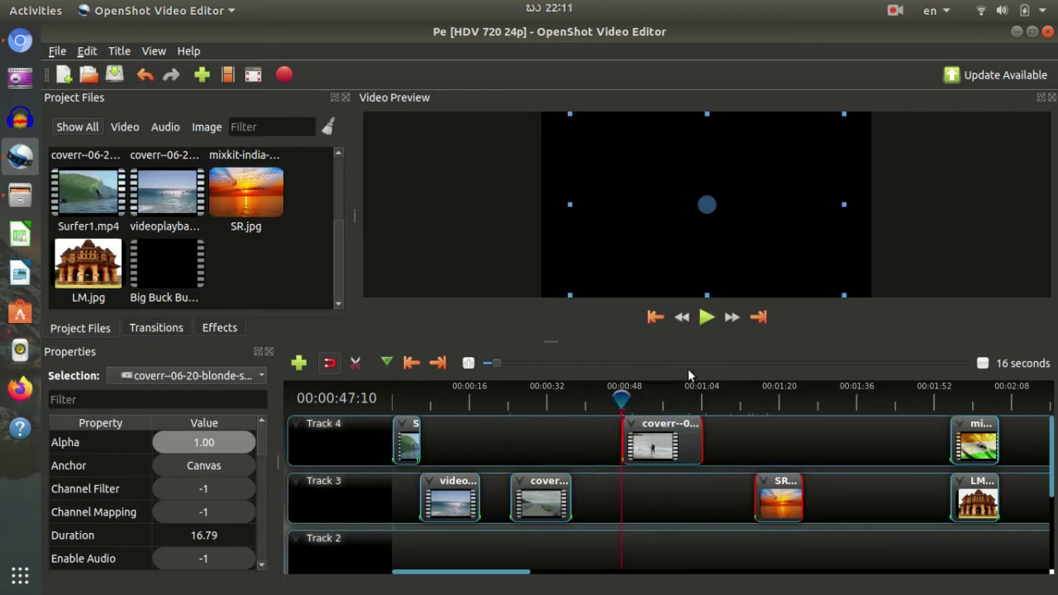
pyautogui.click(744, 447)
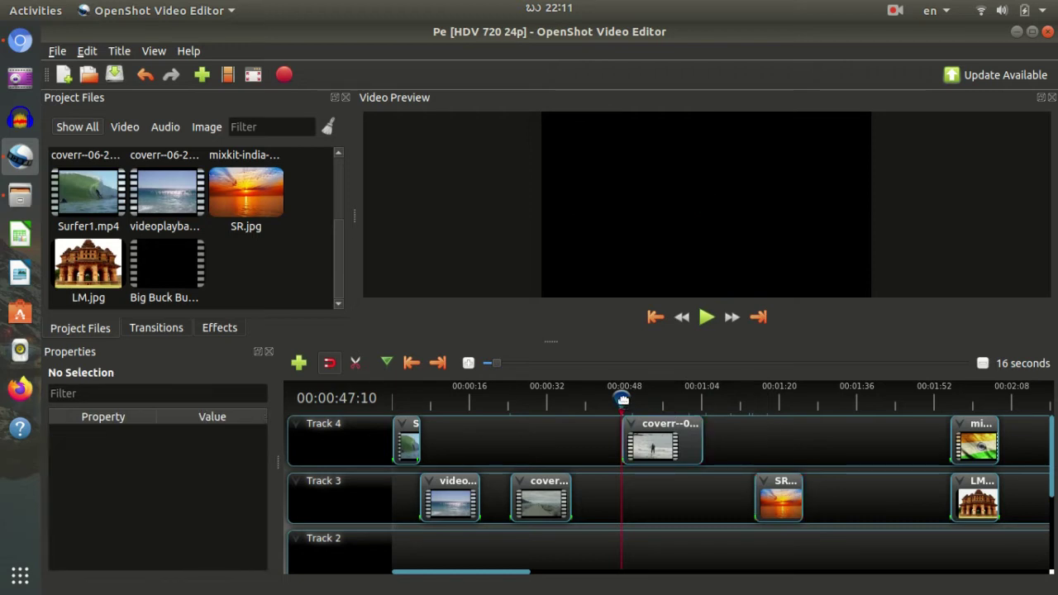
# - Play the surfer clip on Track 4 from its start to 00:00:48:02 and enable Transform for it there
pyautogui.moveTo(622, 400); pyautogui.dragTo(621, 401)
pyautogui.press('space')
pyautogui.press('space')
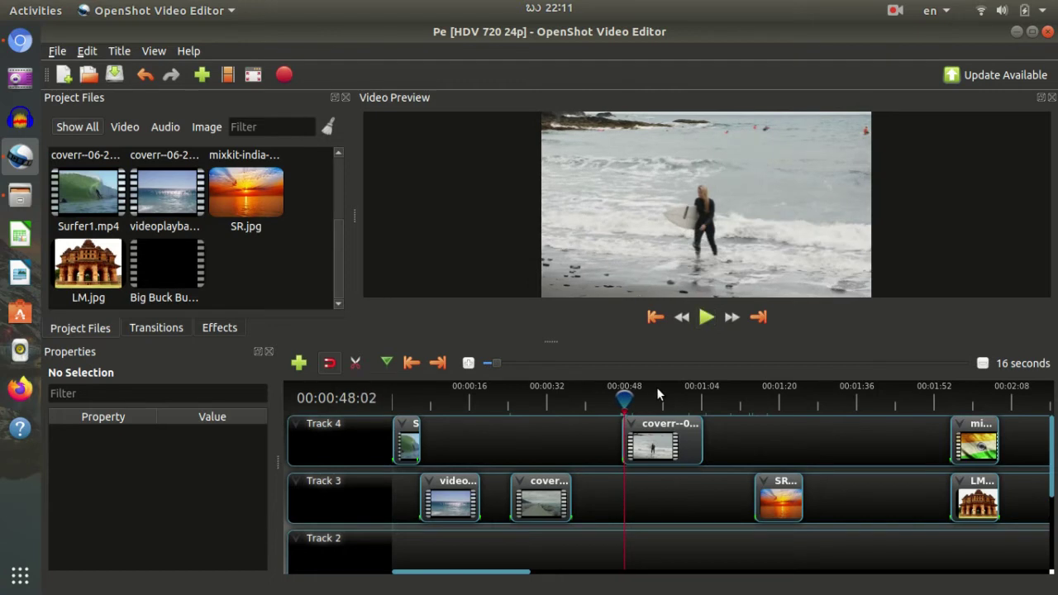
pyautogui.rightClick(655, 425)
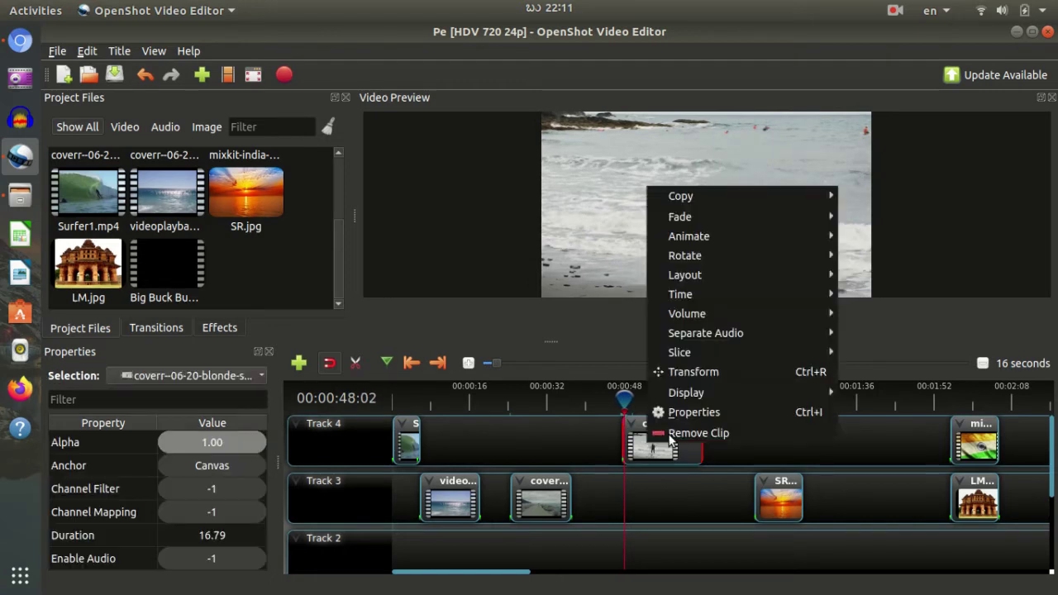
pyautogui.click(736, 376)
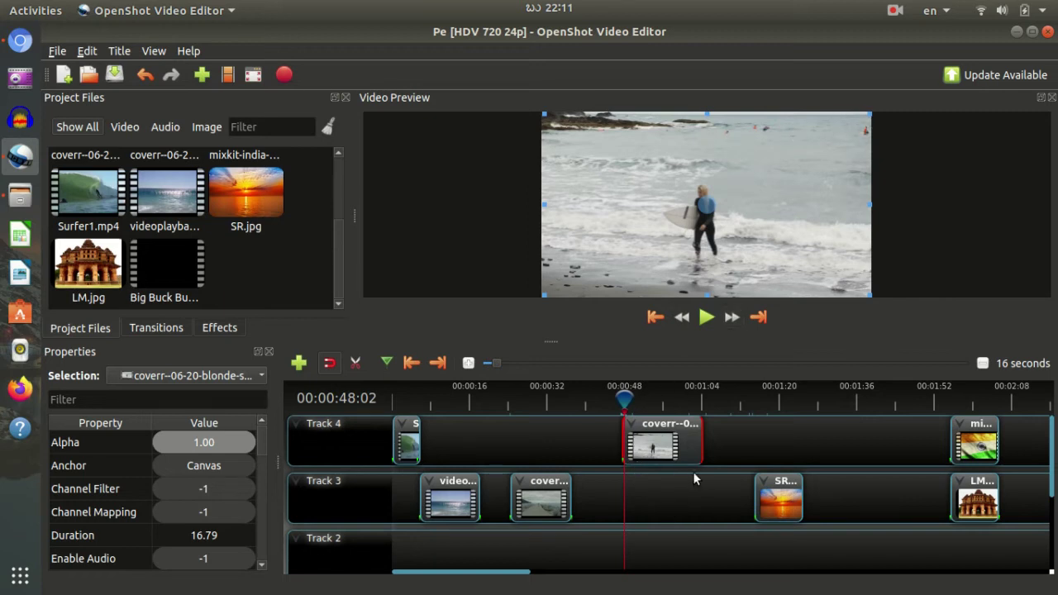
# - At 00:01:04:02, near the surfer clip's end, use Transform to shrink it below half size and move it to the video frame's upper-left corner
pyautogui.press('space')
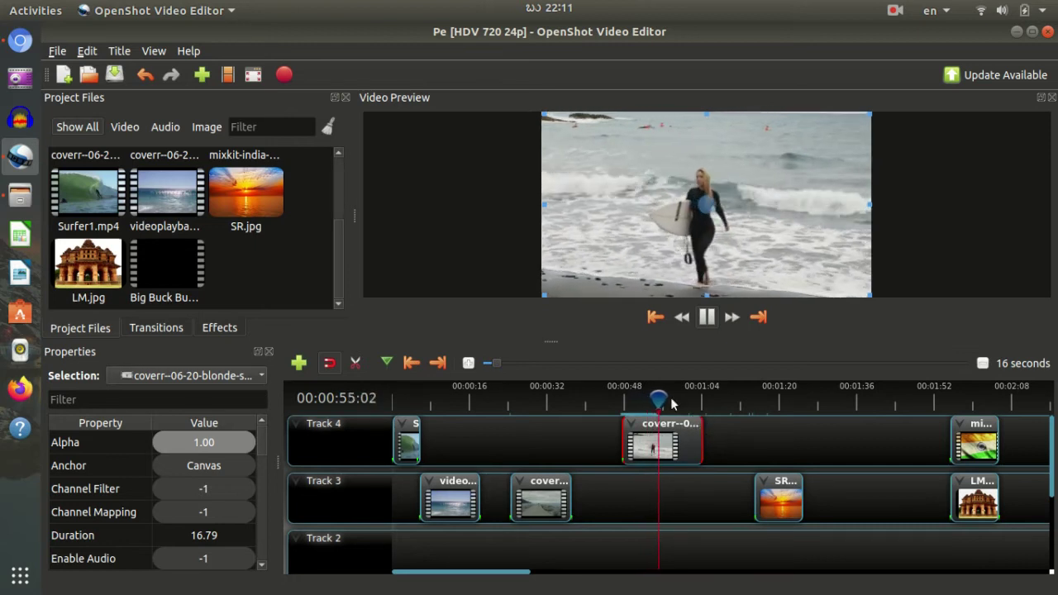
pyautogui.moveTo(660, 398); pyautogui.dragTo(690, 394)
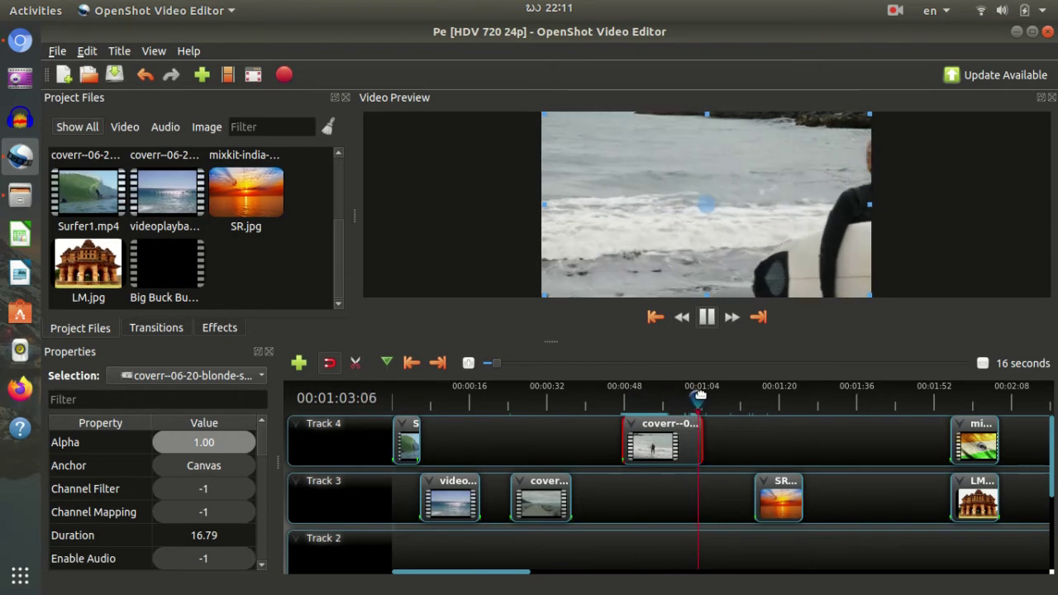
pyautogui.press('space')
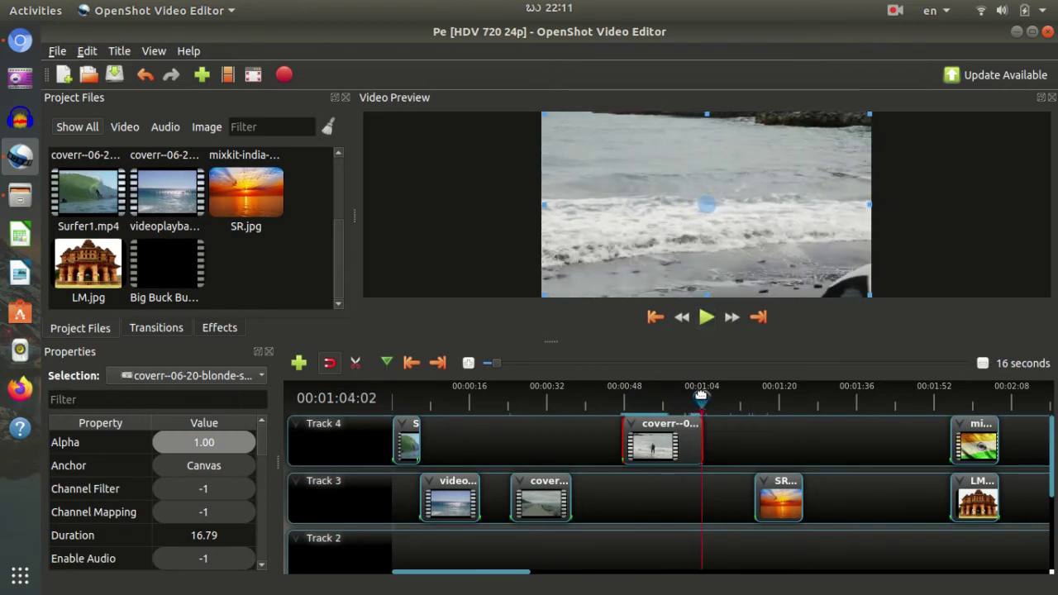
pyautogui.rightClick(689, 447)
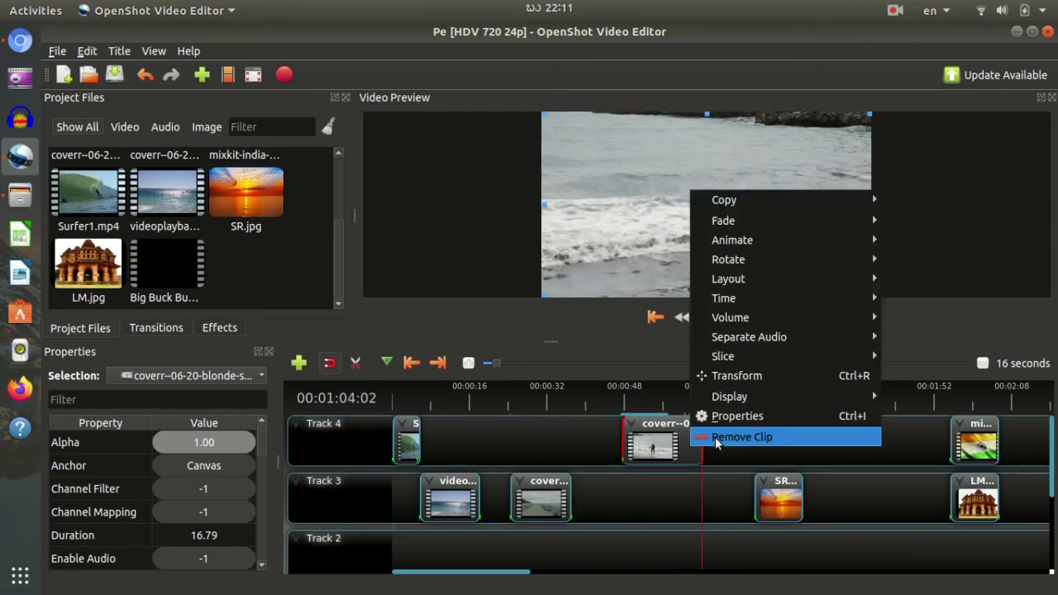
pyautogui.click(718, 373)
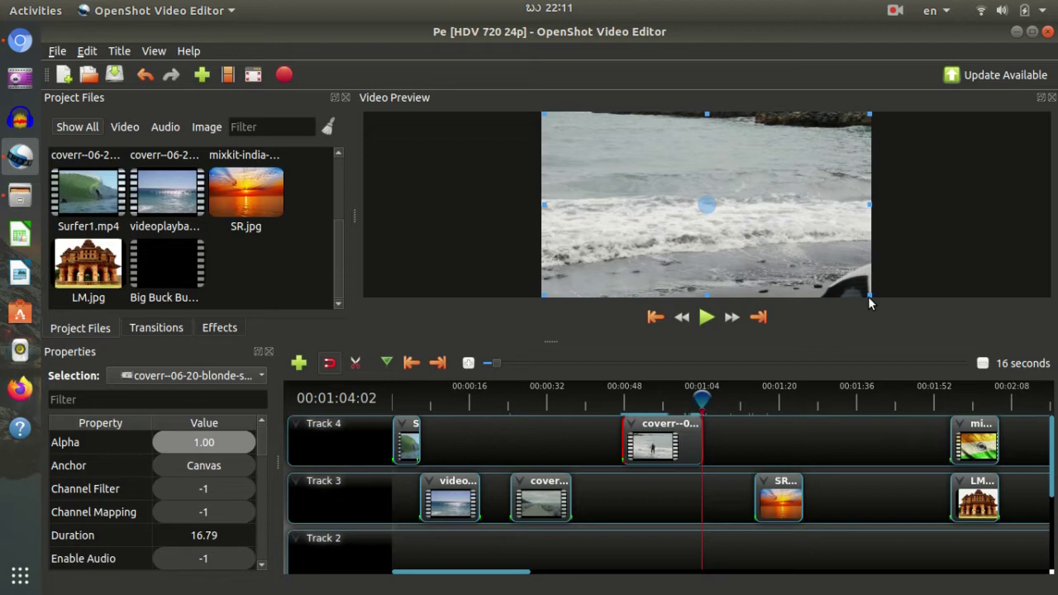
pyautogui.moveTo(862, 288); pyautogui.dragTo(770, 239)
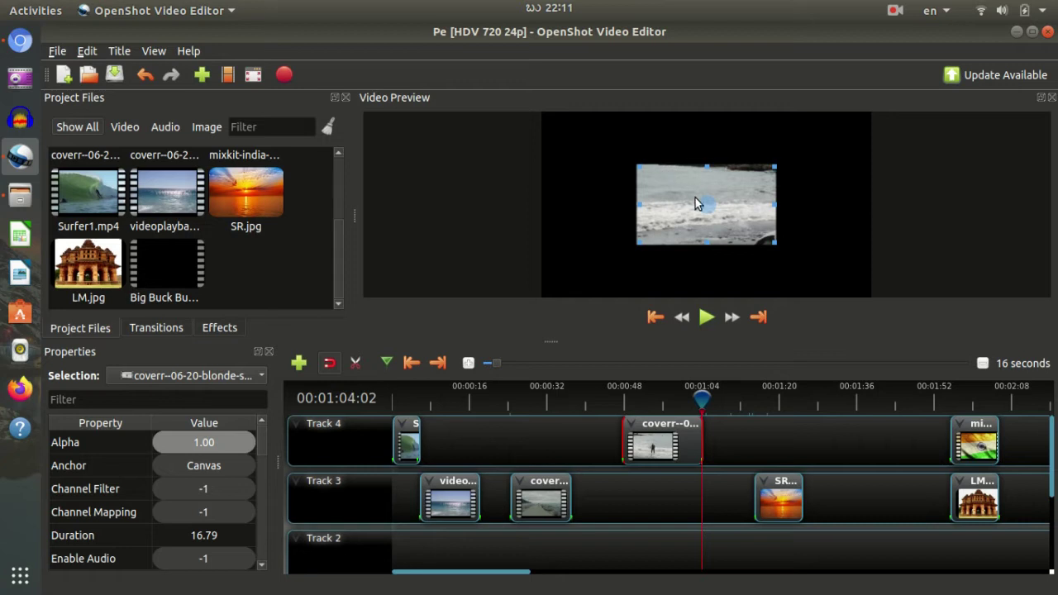
pyautogui.moveTo(674, 193); pyautogui.dragTo(611, 165)
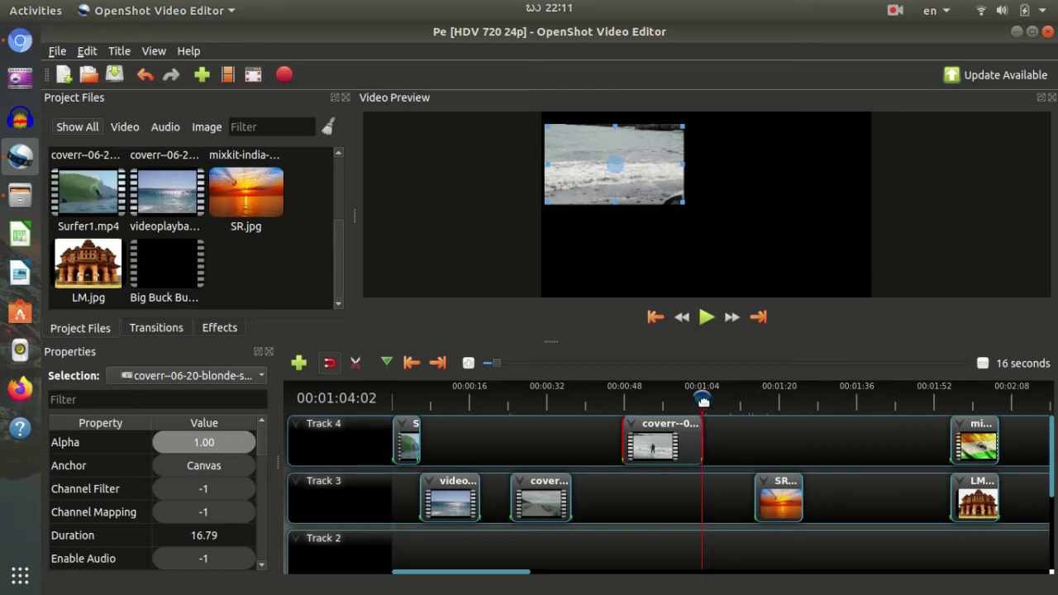
# - Deselect the transformed surfer clip and play it through from its start on Track 4
pyautogui.click(738, 429)
pyautogui.moveTo(703, 398); pyautogui.dragTo(621, 397)
pyautogui.press('space')
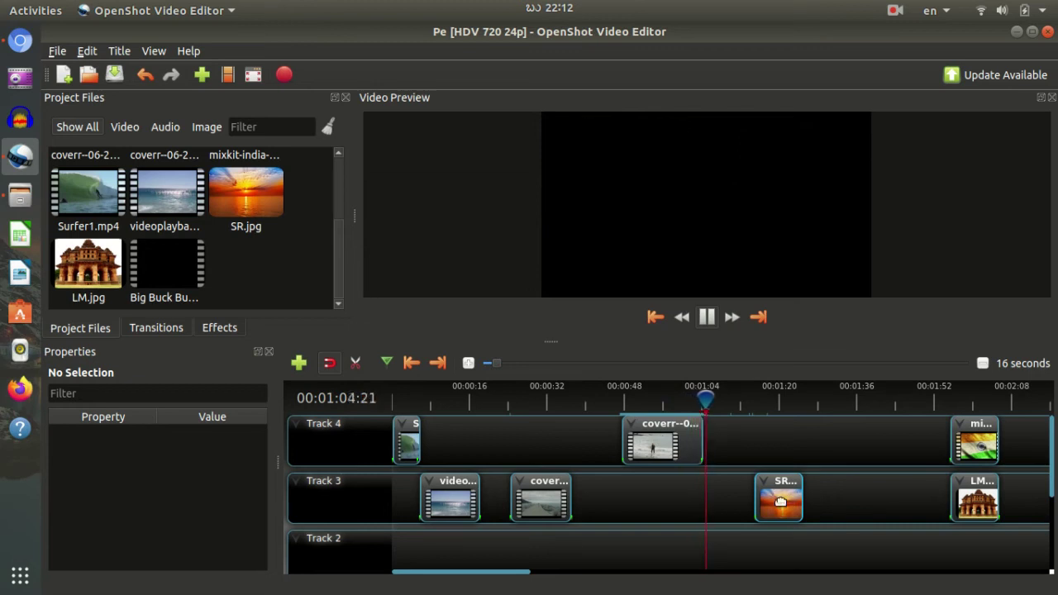
# - Move the SR clip on Track 3 directly beneath the surfer clip's start and play both from 00:00:47:19
pyautogui.moveTo(769, 480); pyautogui.dragTo(645, 506)
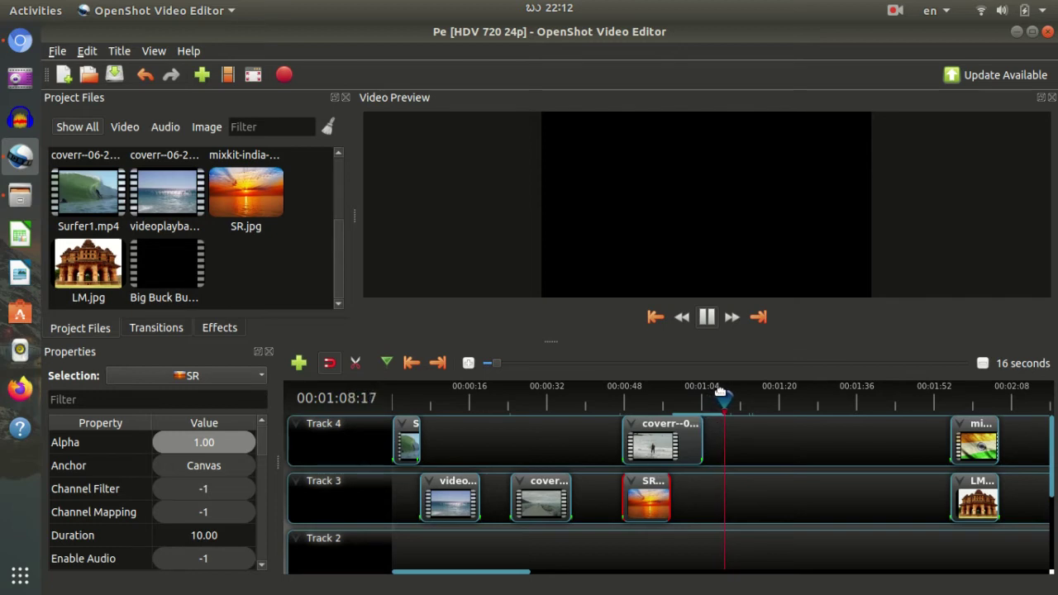
pyautogui.moveTo(721, 392); pyautogui.dragTo(638, 394)
pyautogui.press('space')
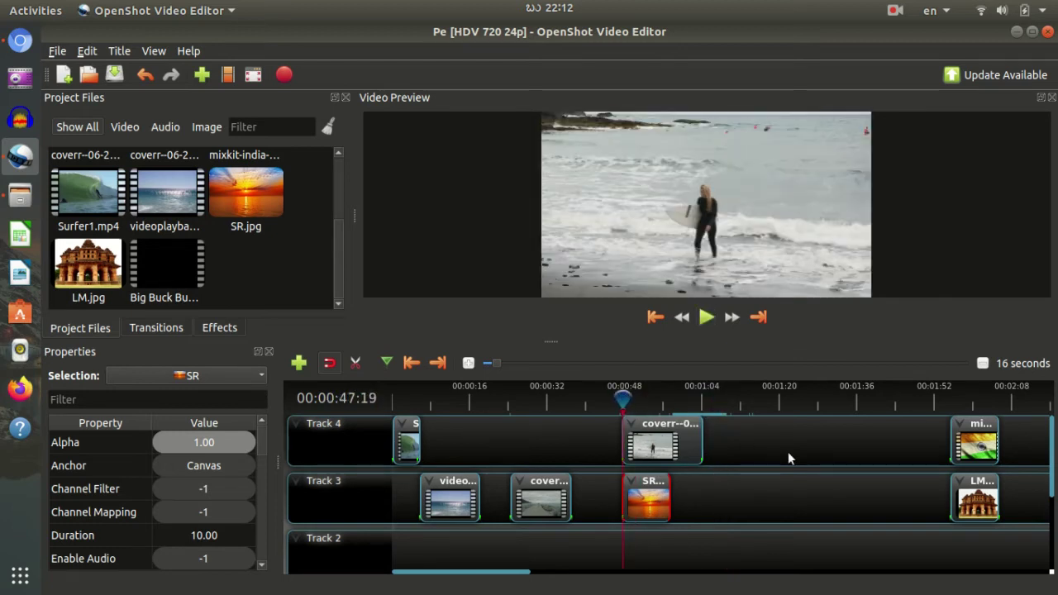
pyautogui.press('space')
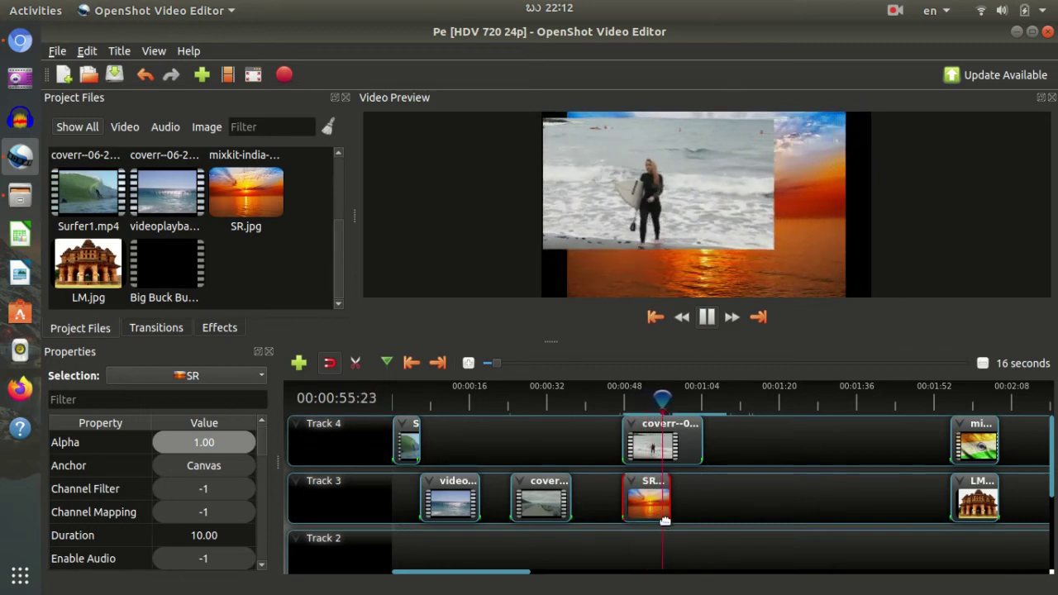
# - Move the surfer clip on Track 4 to start at about 00:01:01 and the LM clip on Track 3 to about 00:01:25
pyautogui.moveTo(677, 443); pyautogui.dragTo(739, 439)
pyautogui.moveTo(957, 509); pyautogui.dragTo(829, 509)
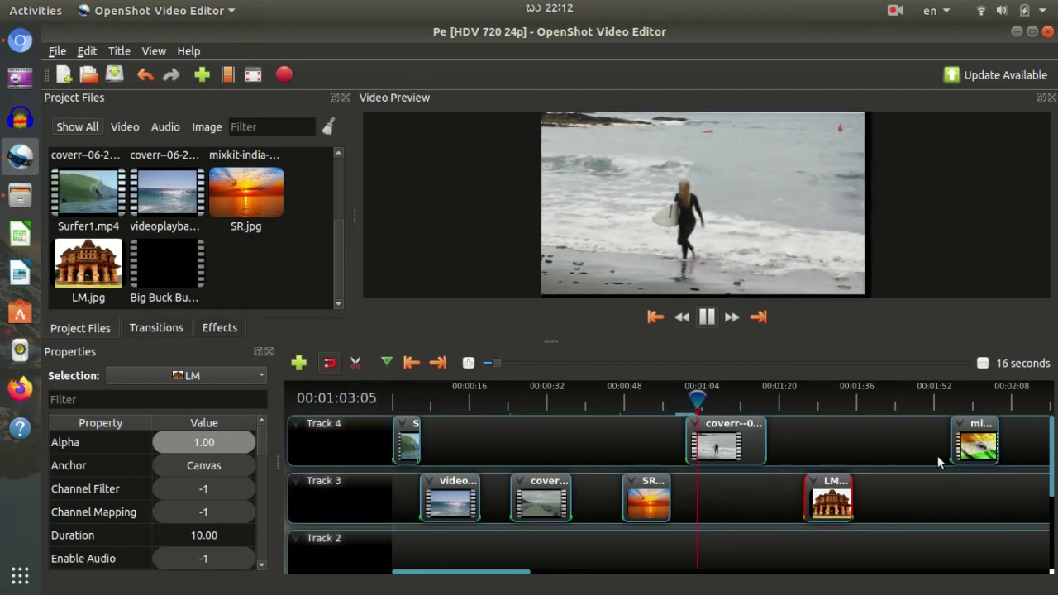
# - Place the mixkit India flag clip on Track 3 beneath the surfer clip's start, and move the LM clip to Track 4 at about 00:01:34
pyautogui.moveTo(963, 448); pyautogui.dragTo(700, 506)
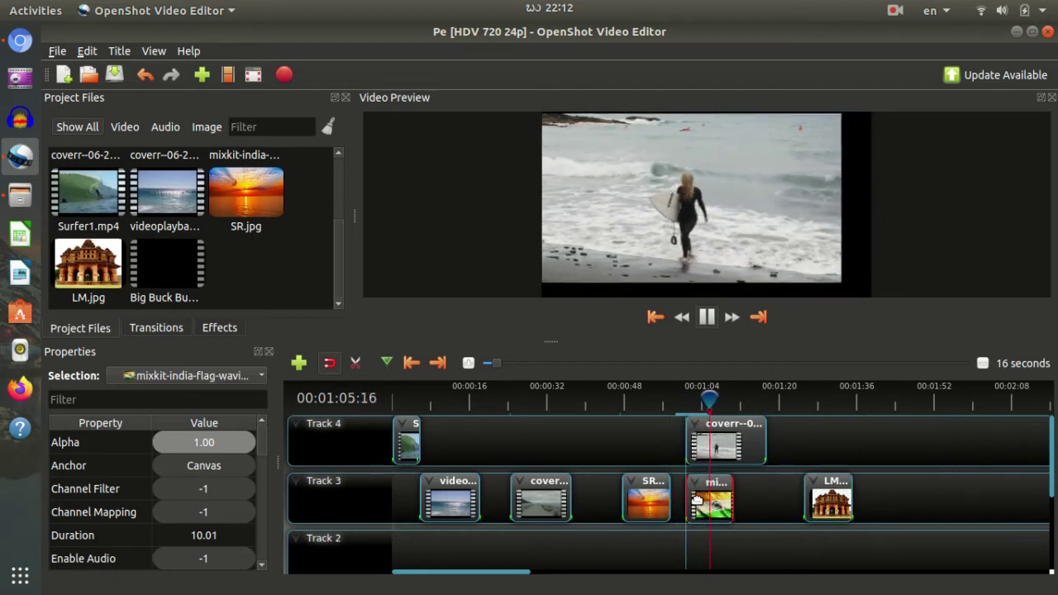
pyautogui.click(691, 388)
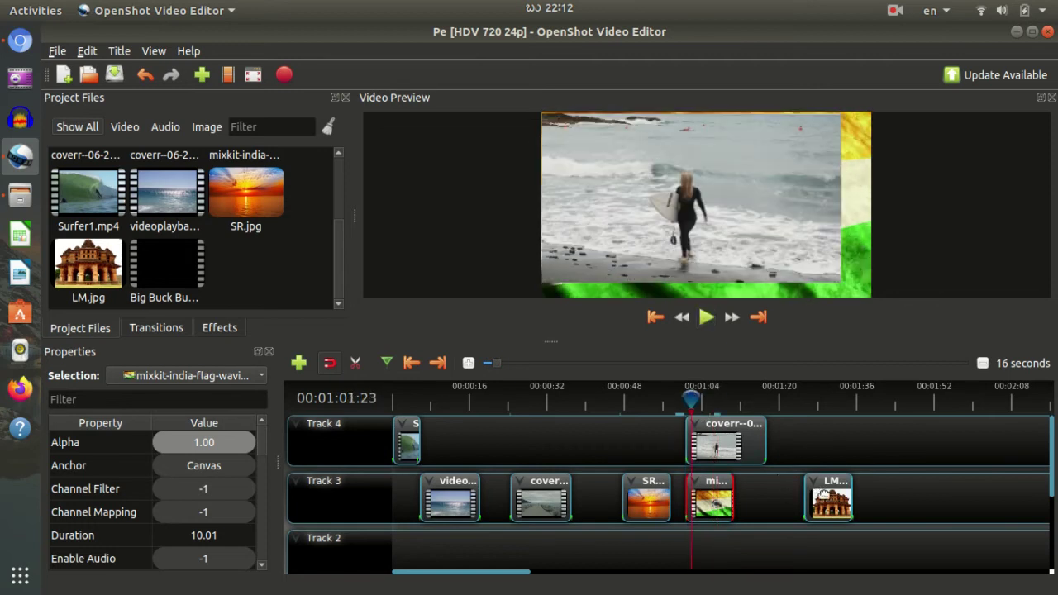
pyautogui.moveTo(859, 493); pyautogui.dragTo(904, 436)
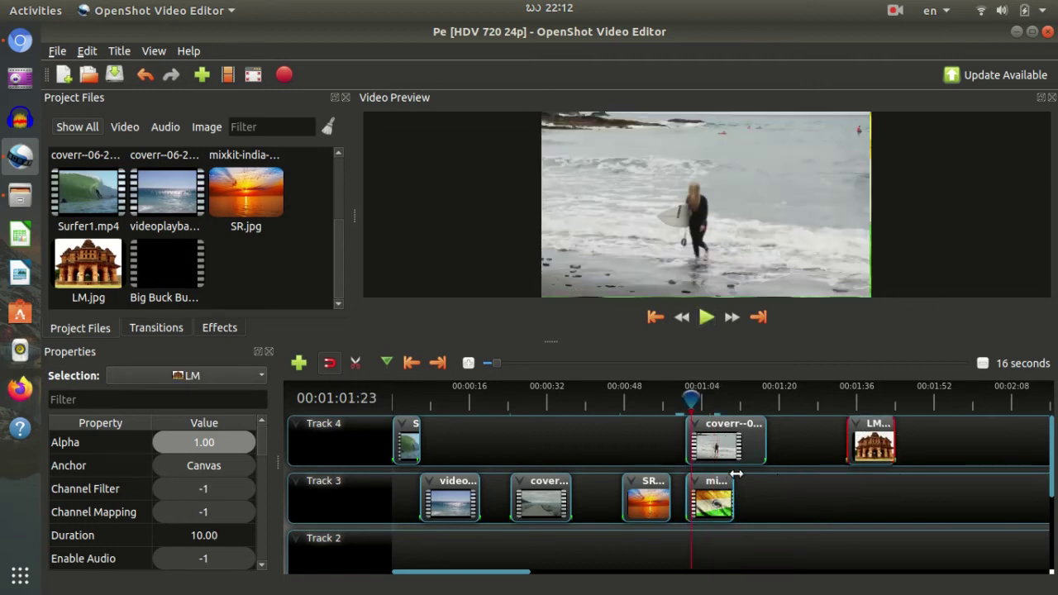
# - Play the surfer clip over the India flag clip from 00:01:04:20 until the flag clip has ended, with nothing left selected
pyautogui.moveTo(695, 398); pyautogui.dragTo(705, 397)
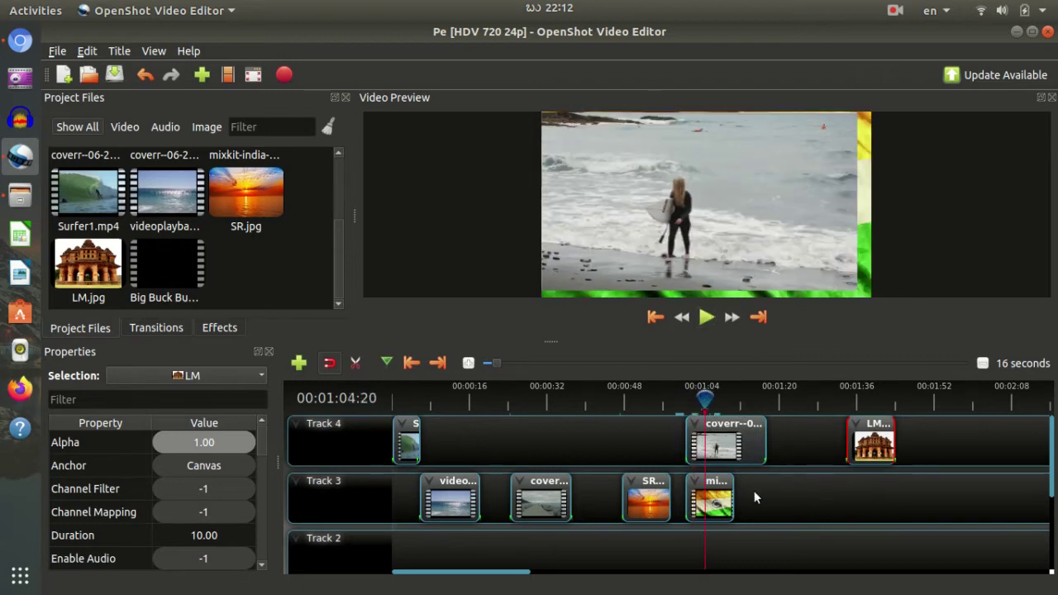
pyautogui.press('space')
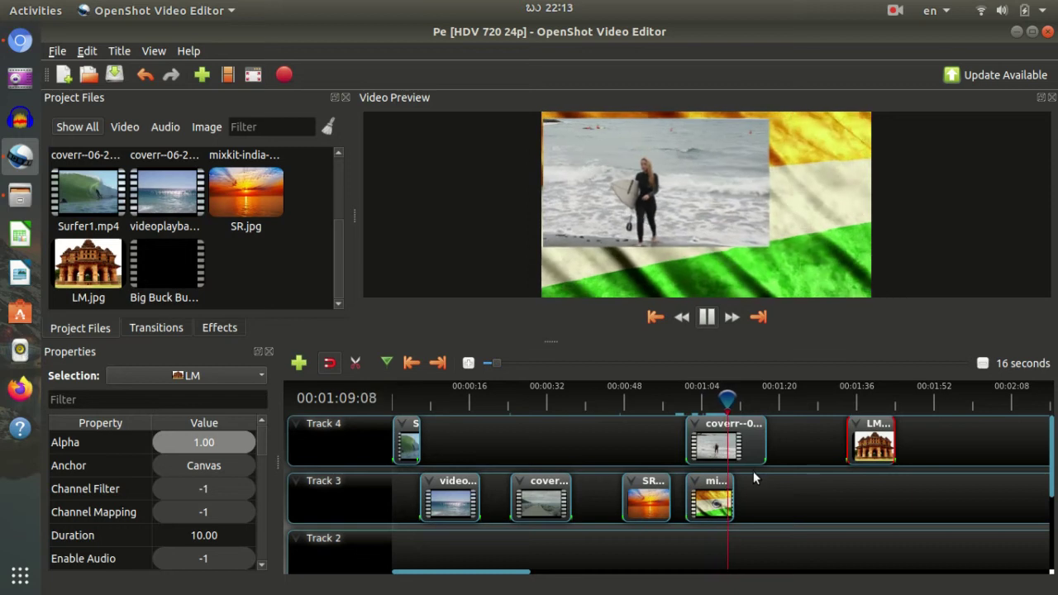
pyautogui.press('space')
pyautogui.click(799, 486)
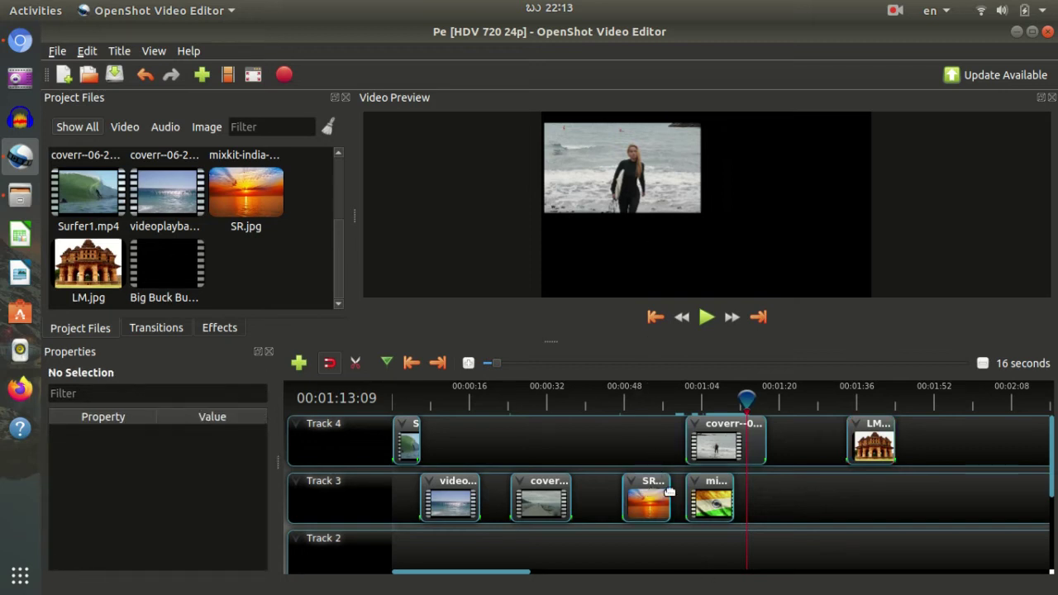
# - Move the SR clip beneath the LM clip on Track 3, and the mixkit India flag clip beneath both on Track 2
pyautogui.moveTo(669, 492); pyautogui.dragTo(879, 487)
pyautogui.click(840, 404)
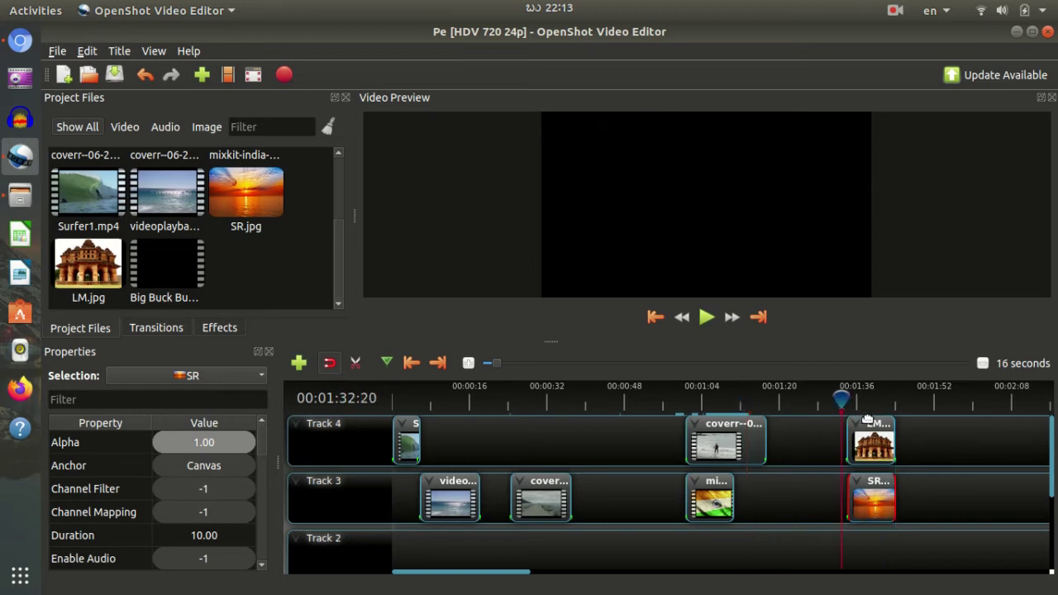
pyautogui.moveTo(711, 496); pyautogui.dragTo(873, 553)
pyautogui.rightClick(878, 444)
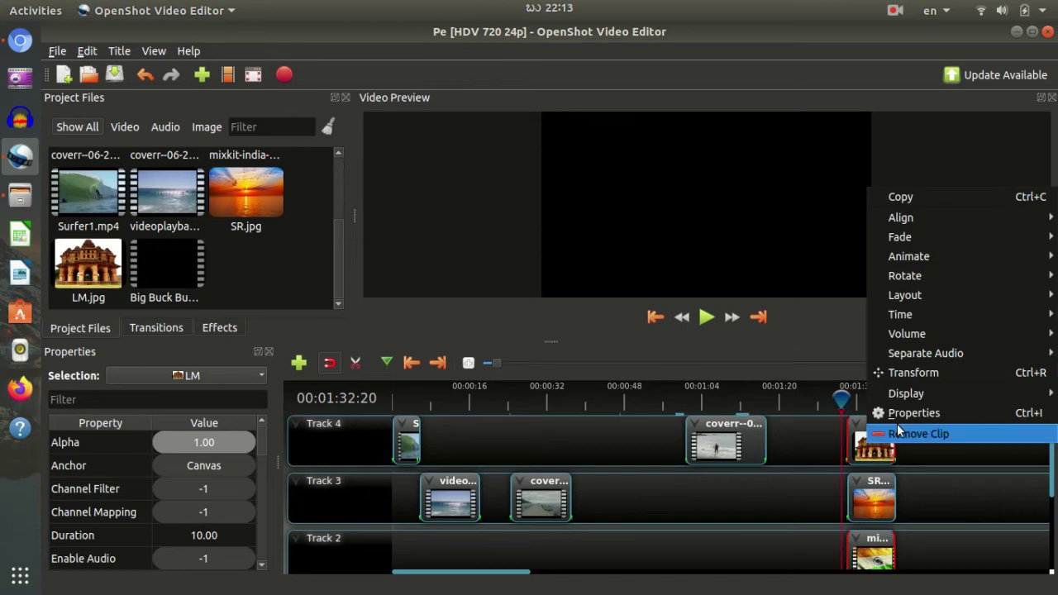
pyautogui.click(943, 555)
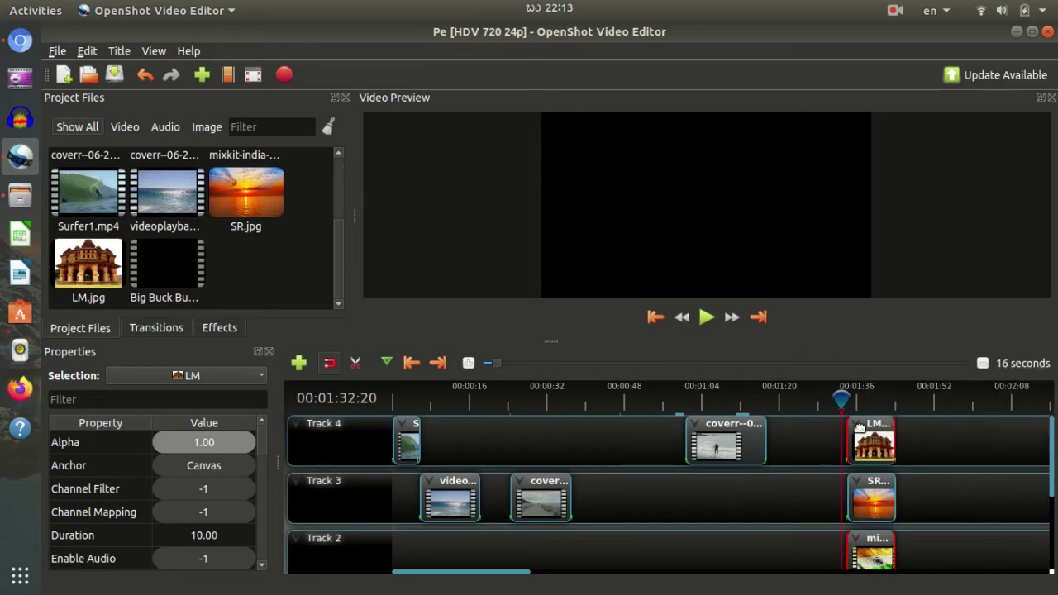
# - Shift the LM and India flag clips together to start at about 00:01:24, and the SR clip on Track 3 to about 00:01:43
pyautogui.moveTo(858, 435); pyautogui.dragTo(809, 436)
pyautogui.click(810, 477)
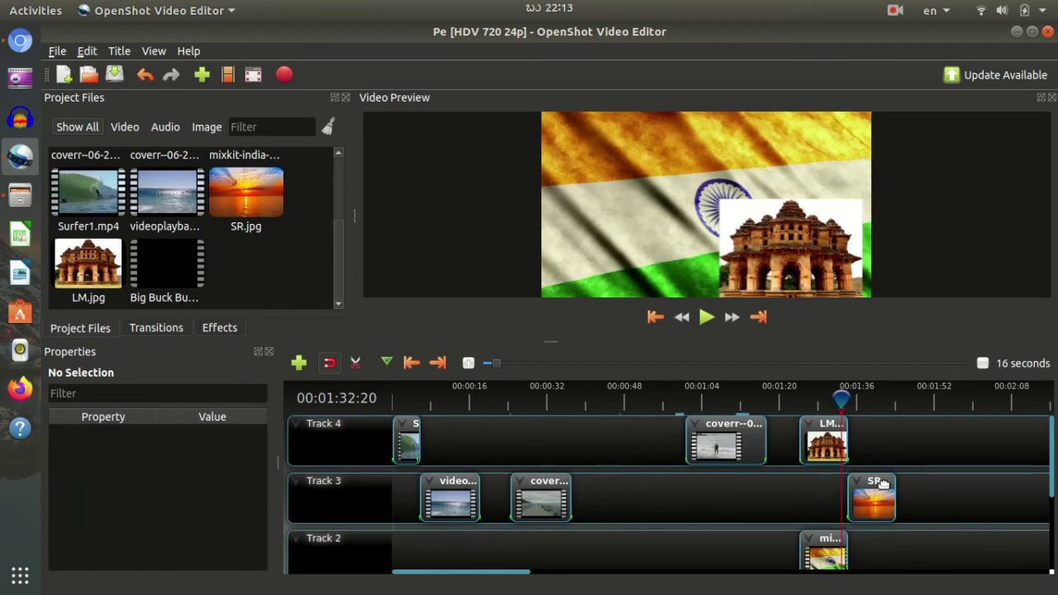
pyautogui.moveTo(869, 500); pyautogui.dragTo(915, 501)
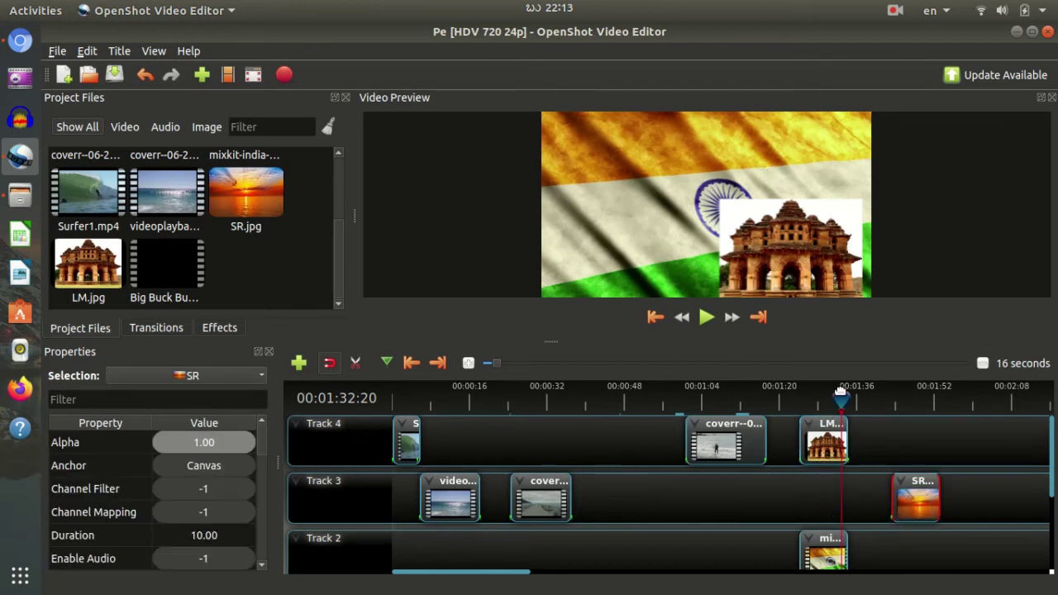
# - Play the LM clip over the India flag clip from just before they start, stopping at 00:01:32:16, and clear the selection
pyautogui.click(798, 393)
pyautogui.moveTo(798, 393); pyautogui.dragTo(790, 389)
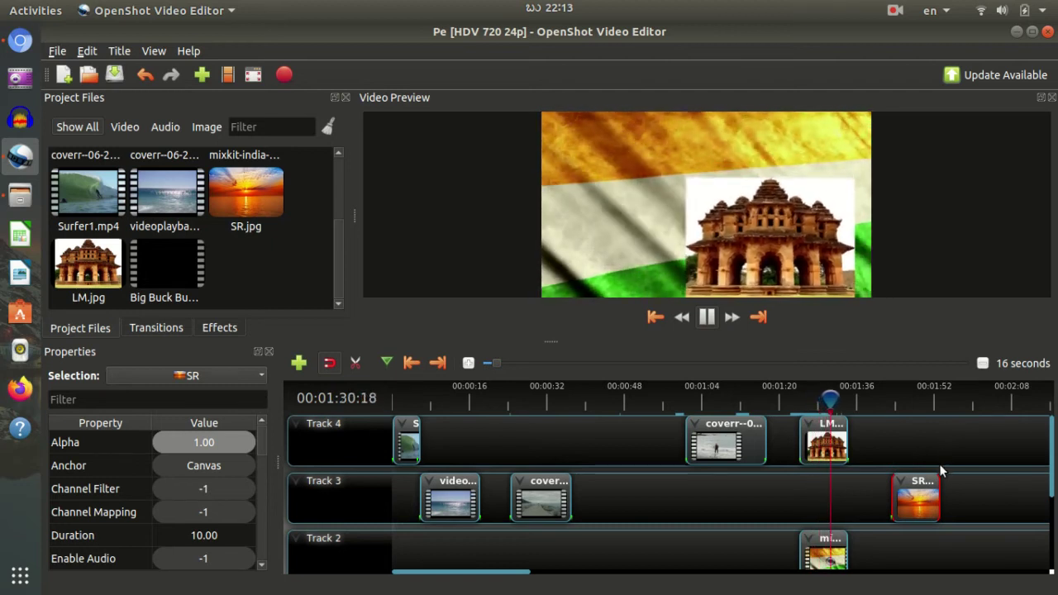
pyautogui.press('space')
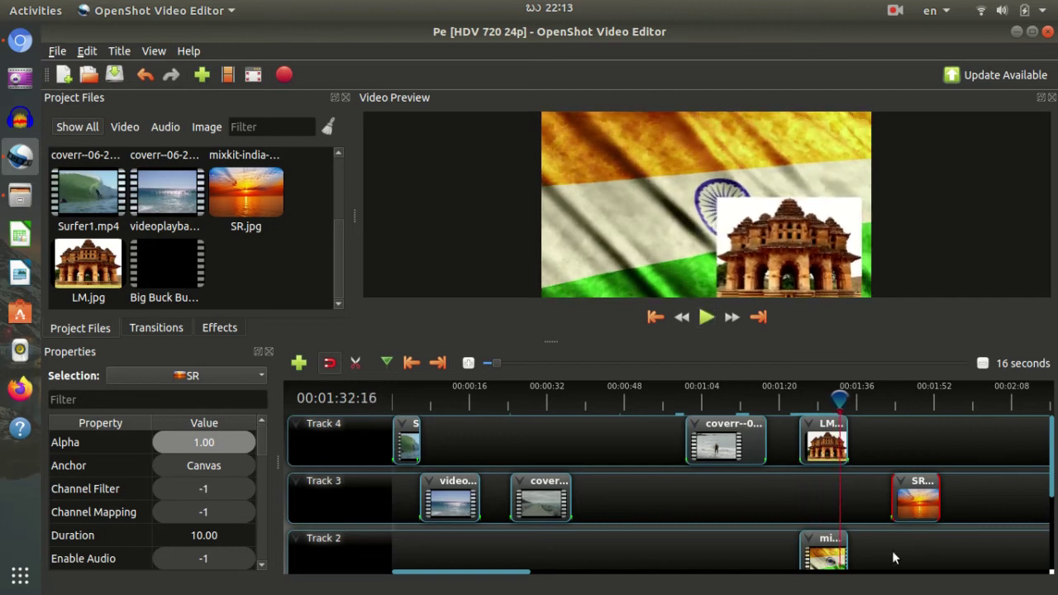
pyautogui.click(628, 506)
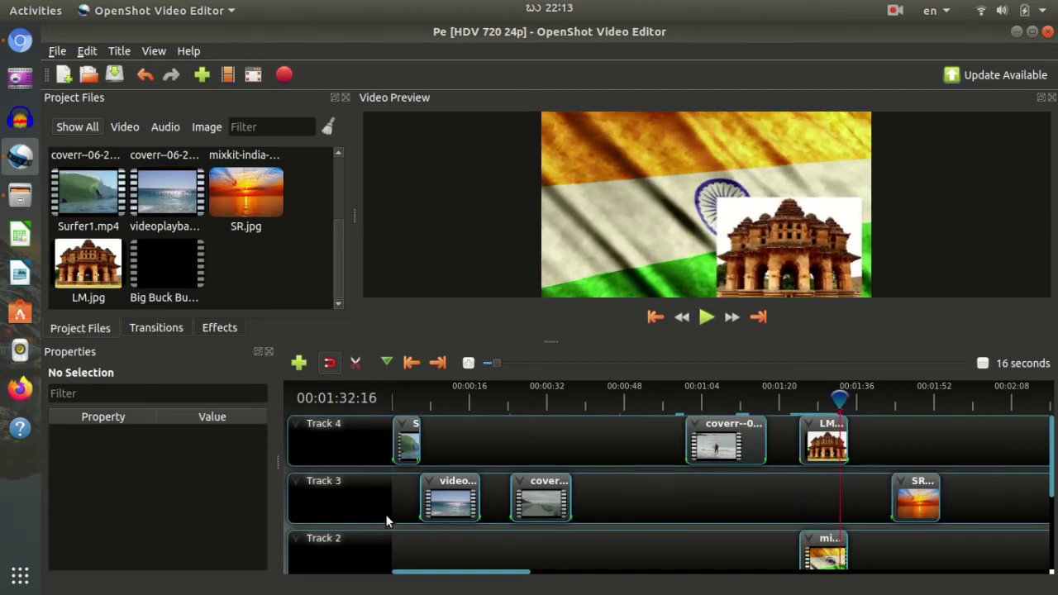
# - Remove the videoplayback clip from Track 3 and add it again from the project files, starting at about 00:00:10
pyautogui.rightClick(457, 496)
pyautogui.moveTo(592, 441)
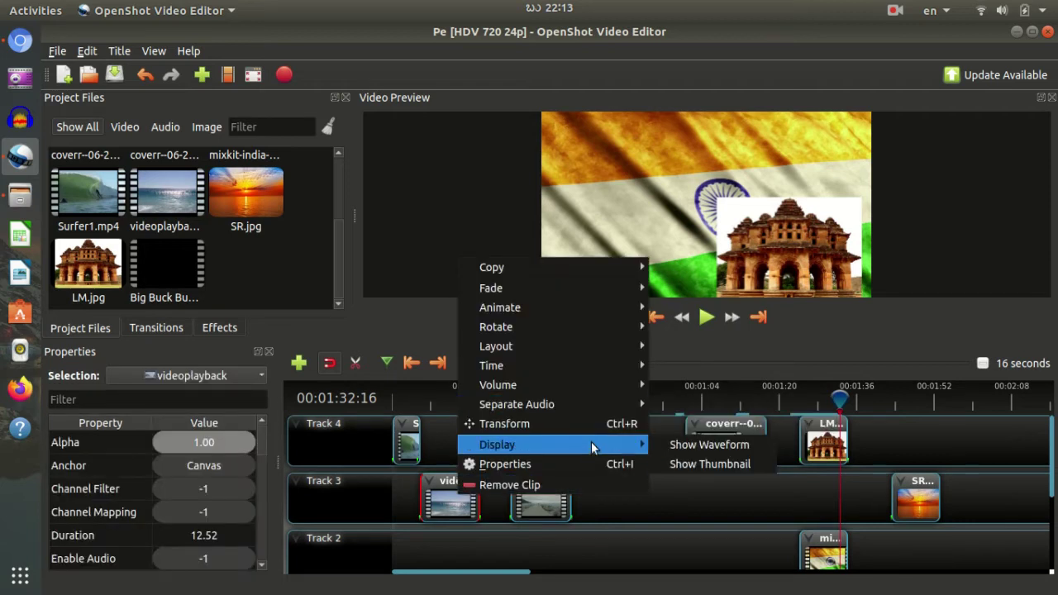
pyautogui.click(611, 492)
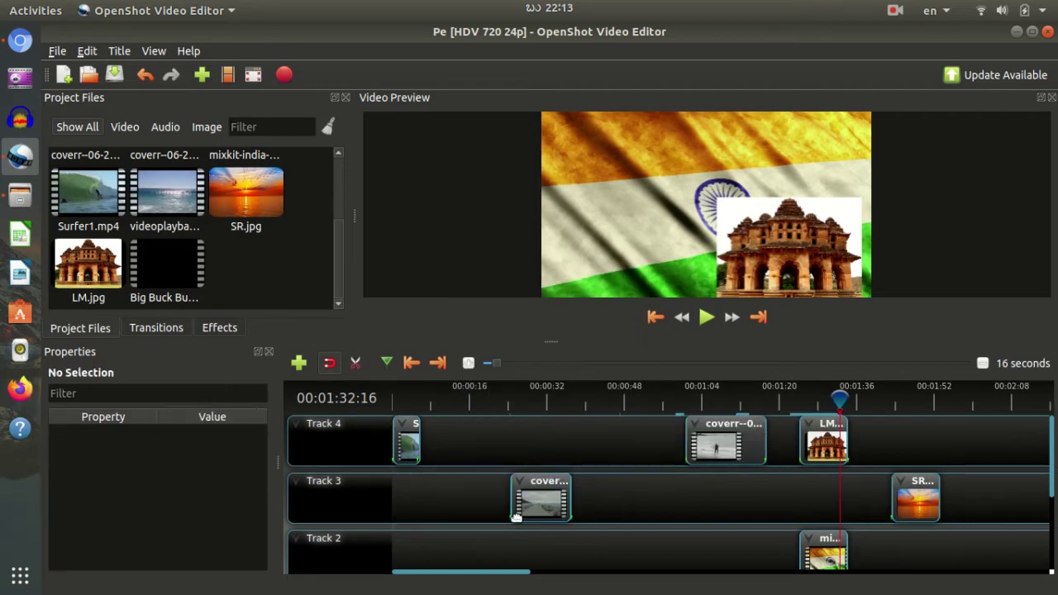
pyautogui.scroll(2, 146, 239)
pyautogui.scroll(-2, 147, 239)
pyautogui.moveTo(166, 228); pyautogui.dragTo(447, 476)
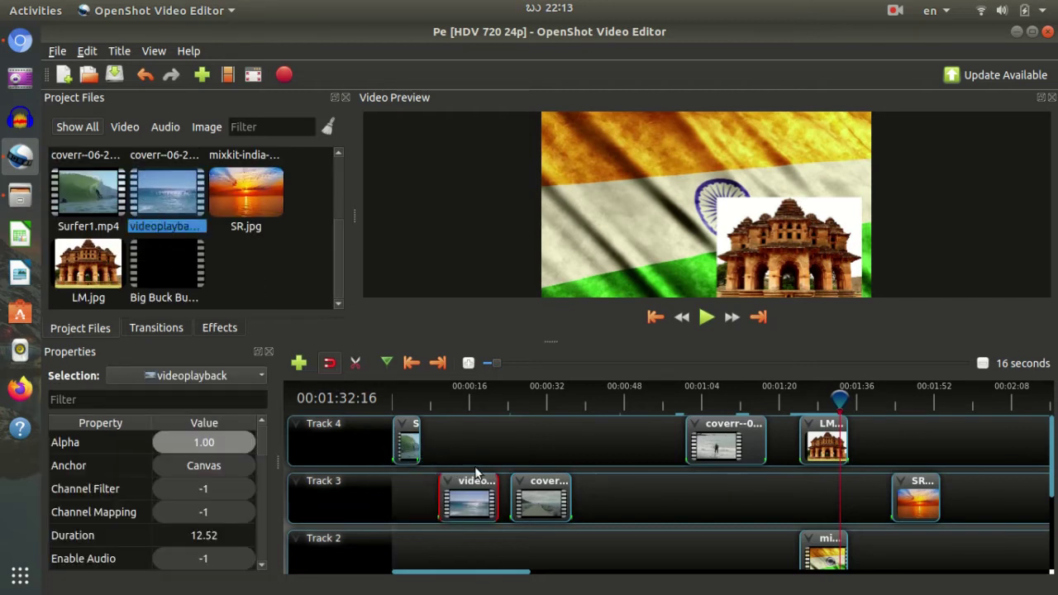
# - Display the videoplayback clip on Track 3 as an audio waveform
pyautogui.rightClick(463, 491)
pyautogui.moveTo(585, 442)
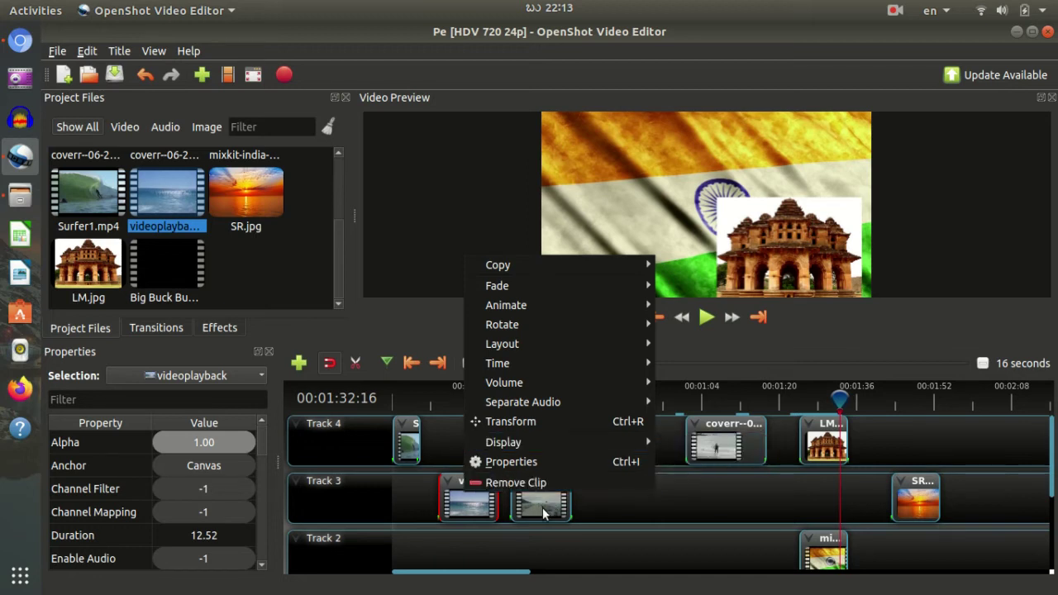
pyautogui.moveTo(579, 442)
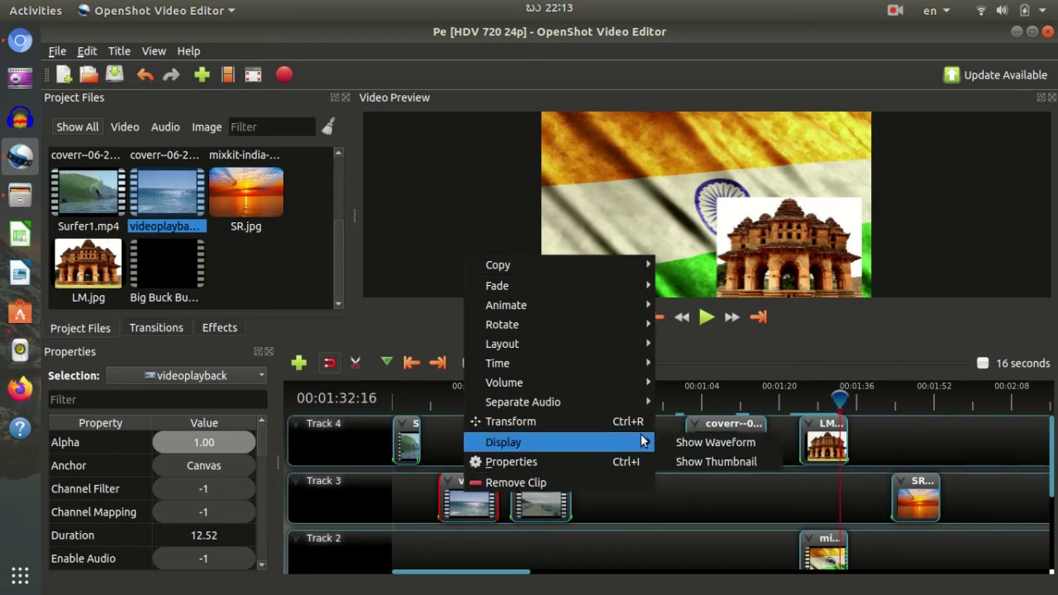
pyautogui.click(685, 442)
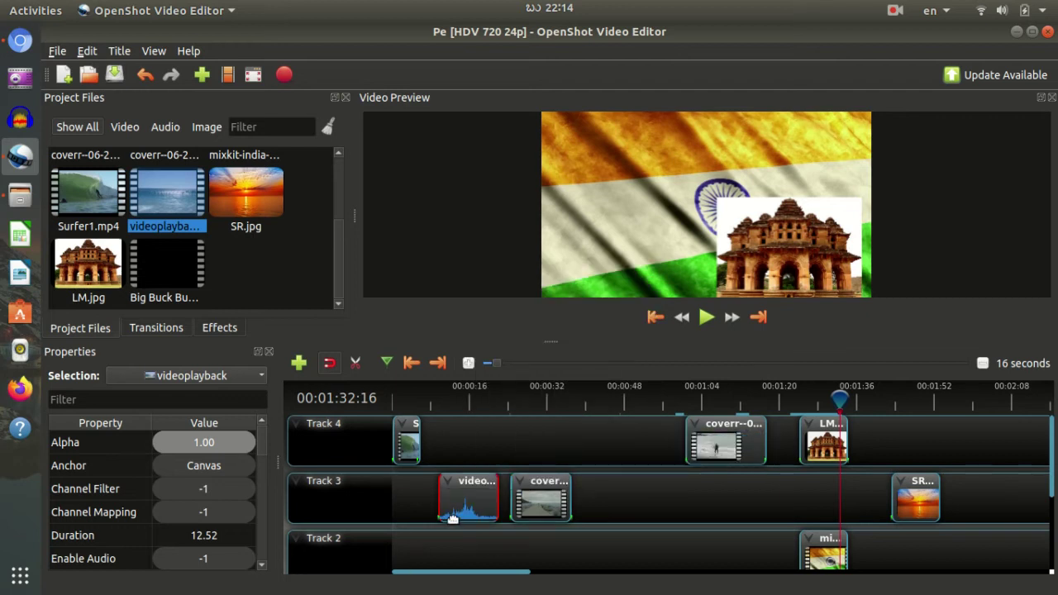
# - Add the Big Buck Bunny video at the start of the timeline and place it on Track 1
pyautogui.moveTo(166, 279); pyautogui.dragTo(358, 545)
pyautogui.scroll(-2, 616, 520)
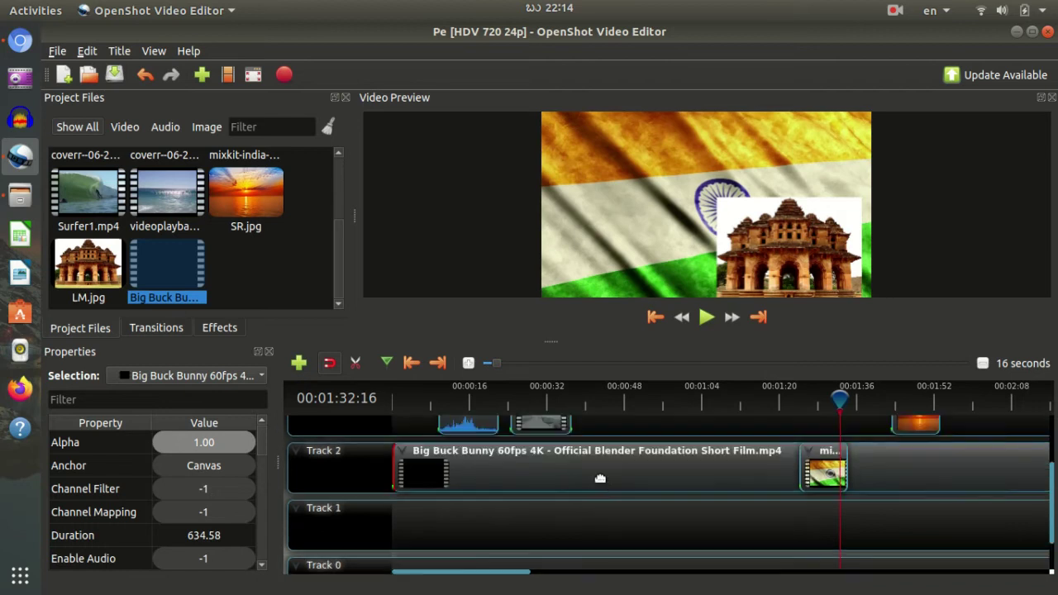
pyautogui.moveTo(659, 492)
pyautogui.mouseDown()
pyautogui.moveTo(643, 507)
pyautogui.moveTo(677, 504)
pyautogui.moveTo(644, 476)
pyautogui.moveTo(653, 517)
pyautogui.moveTo(645, 506)
pyautogui.mouseUp()
pyautogui.scroll(-1, 636, 488)
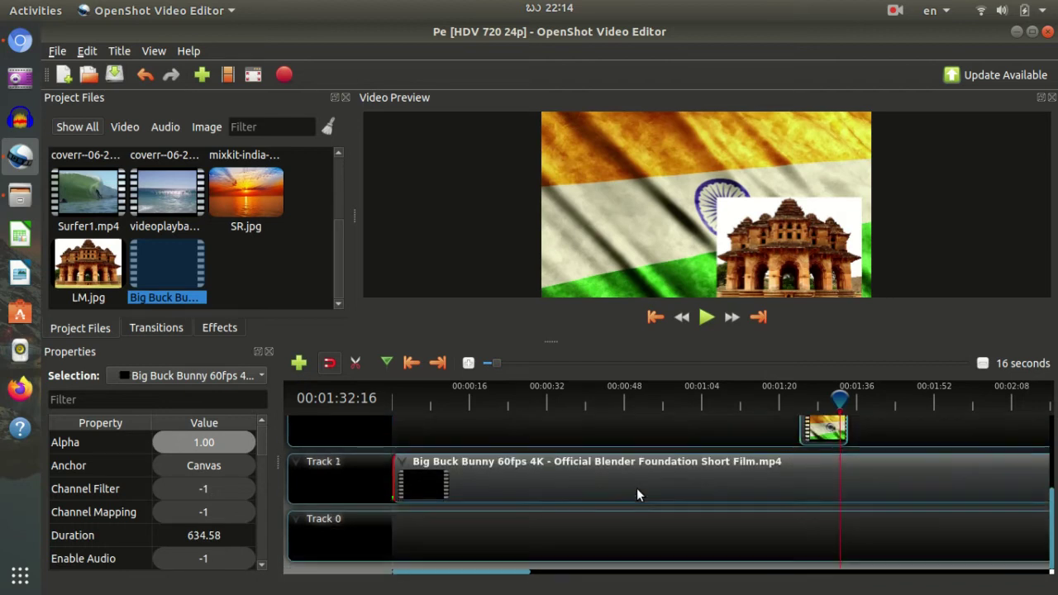
# - Try to display the Big Buck Bunny clip on Track 1 as an audio waveform
pyautogui.rightClick(621, 487)
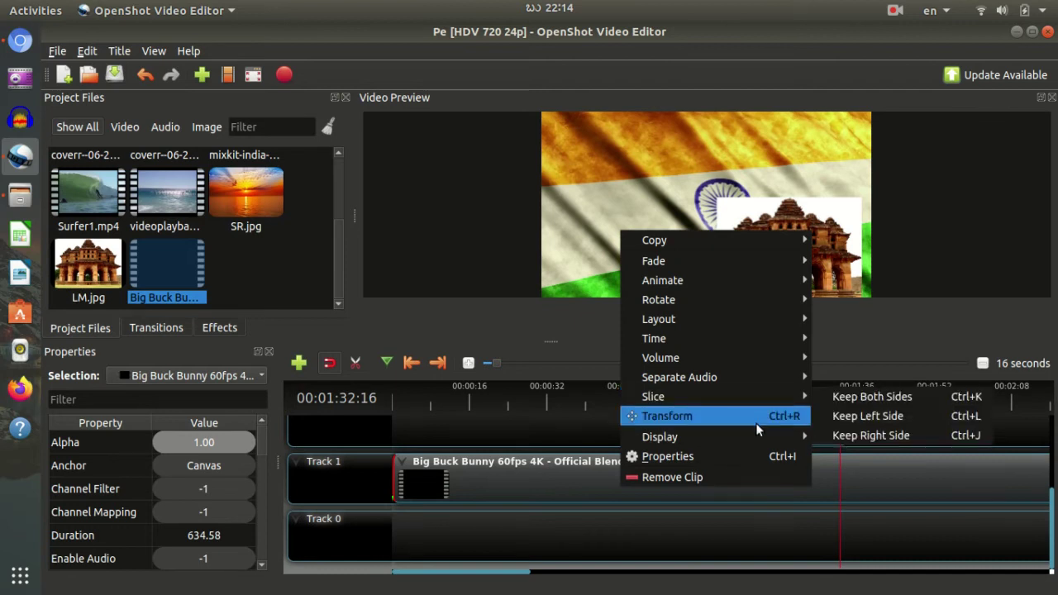
pyautogui.moveTo(759, 434)
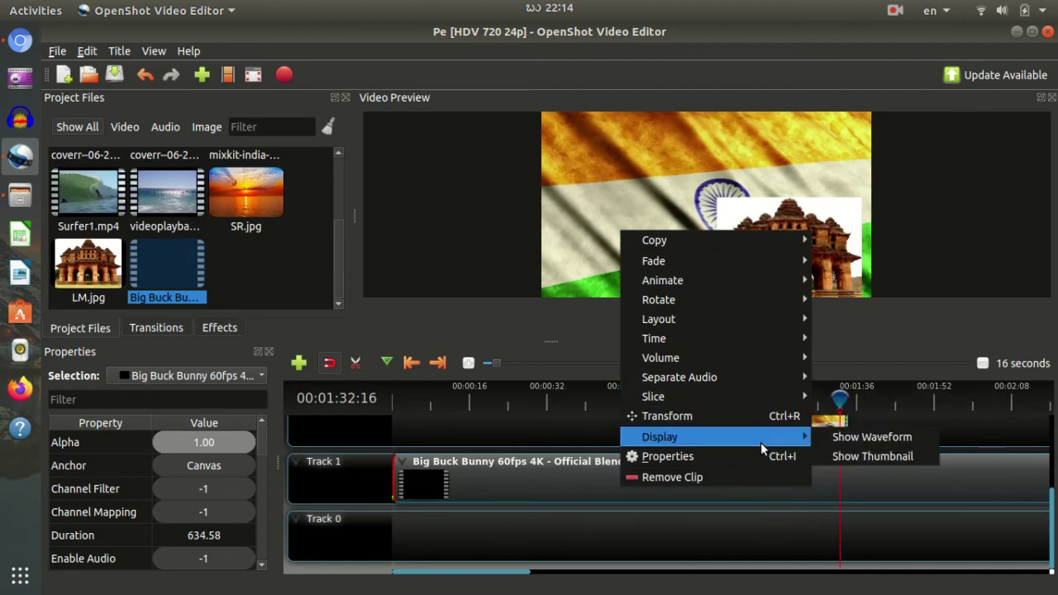
pyautogui.click(833, 441)
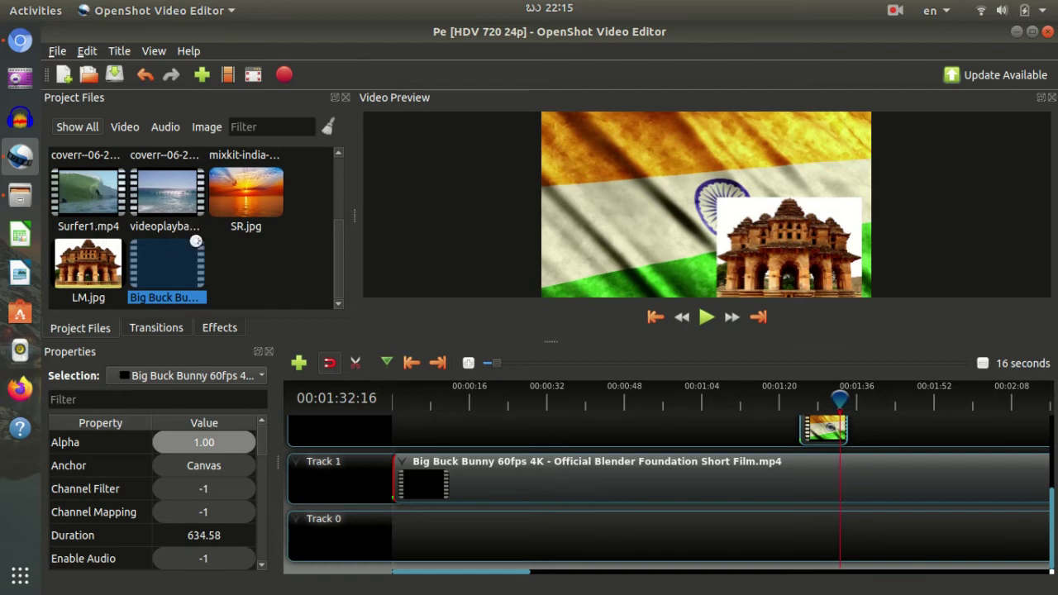
# - Open PE.osp from the Home folder in the Files app and switch to its new OpenShot window
pyautogui.click(20, 196)
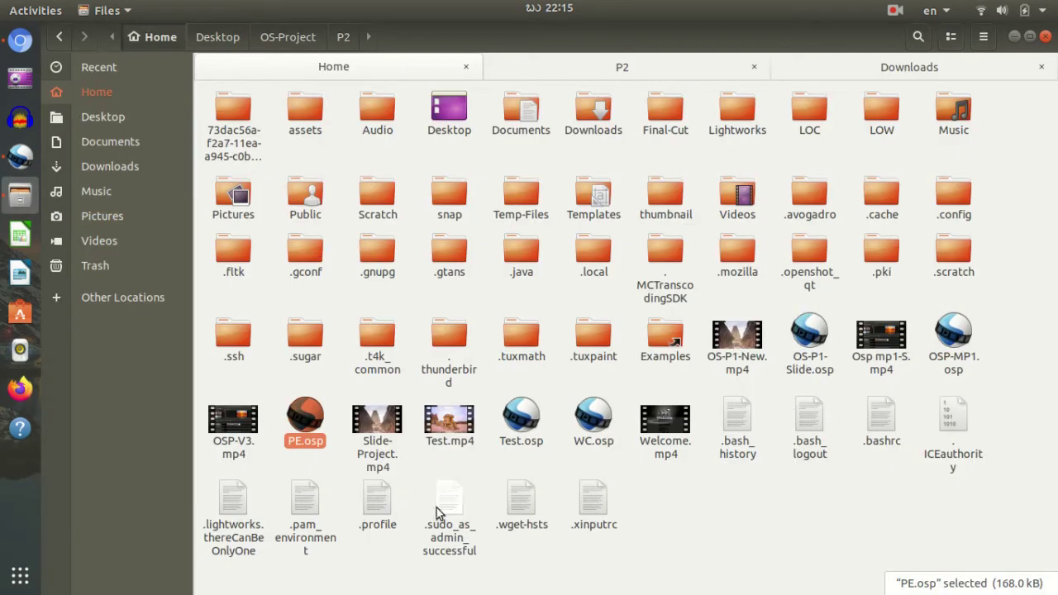
pyautogui.click(672, 534)
pyautogui.click(313, 416)
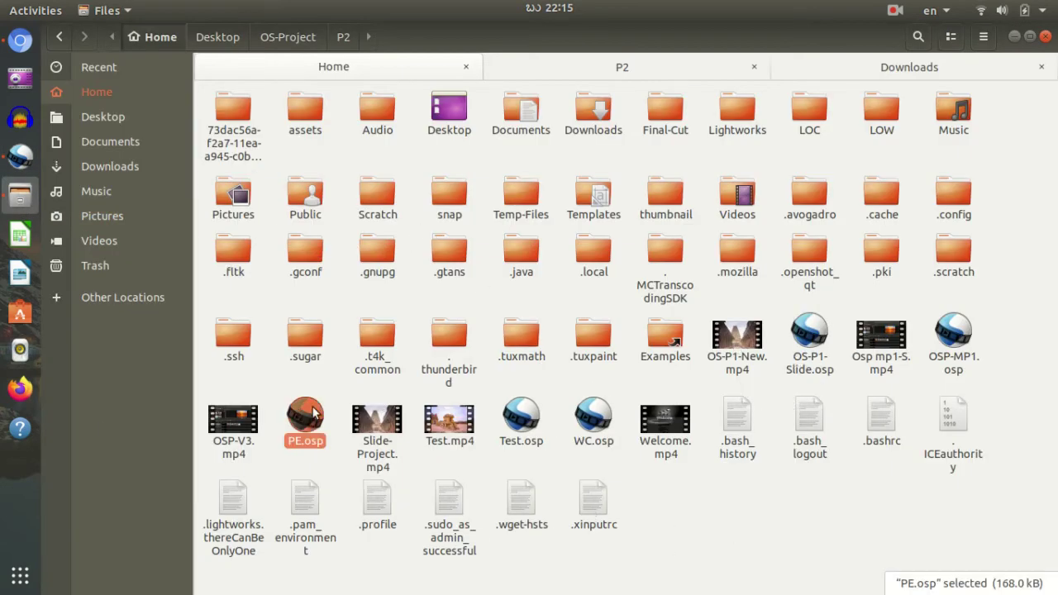
pyautogui.click(20, 157)
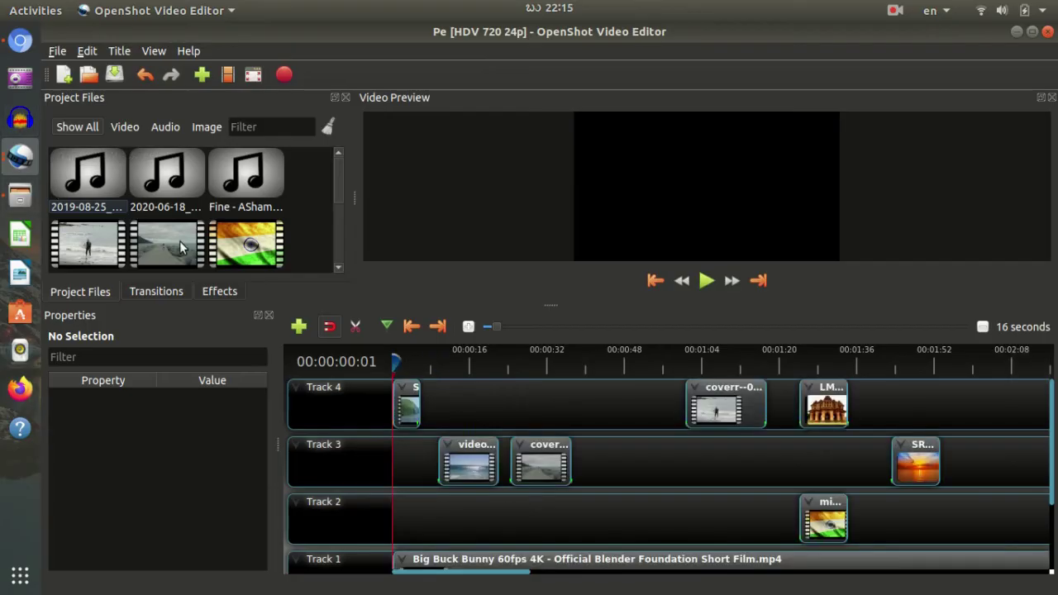
# - Delete the Big Buck Bunny clip from Track 1
pyautogui.scroll(-2, 515, 430)
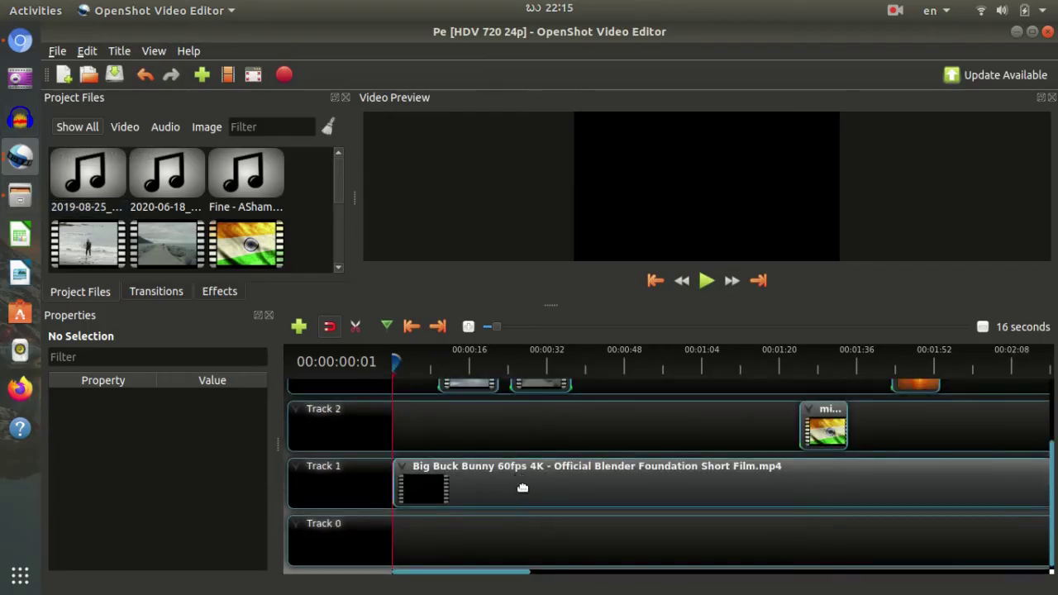
pyautogui.click(529, 494)
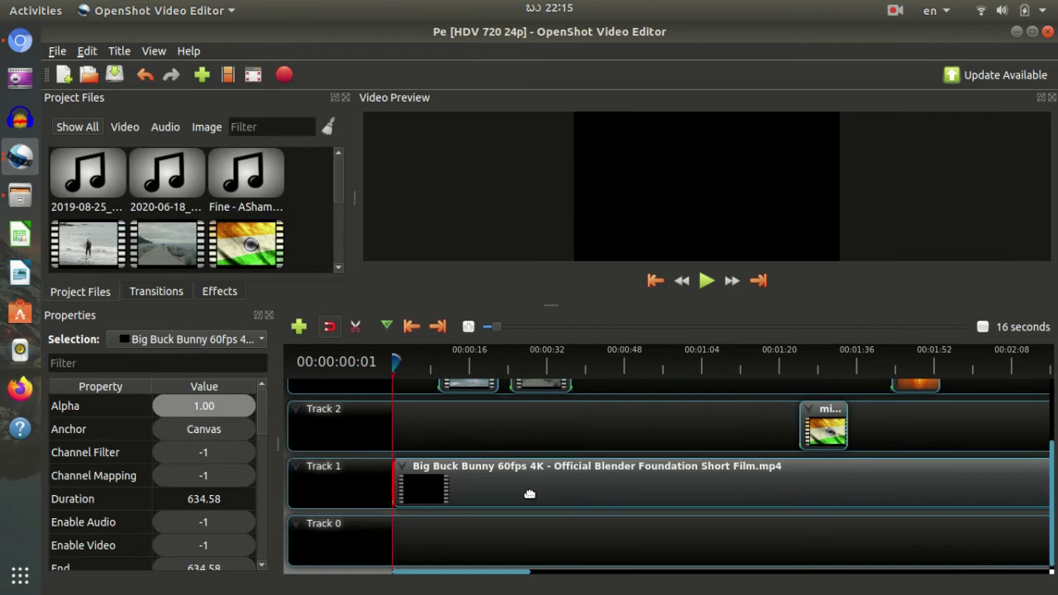
pyautogui.press('Delete')
pyautogui.scroll(2, 364, 405)
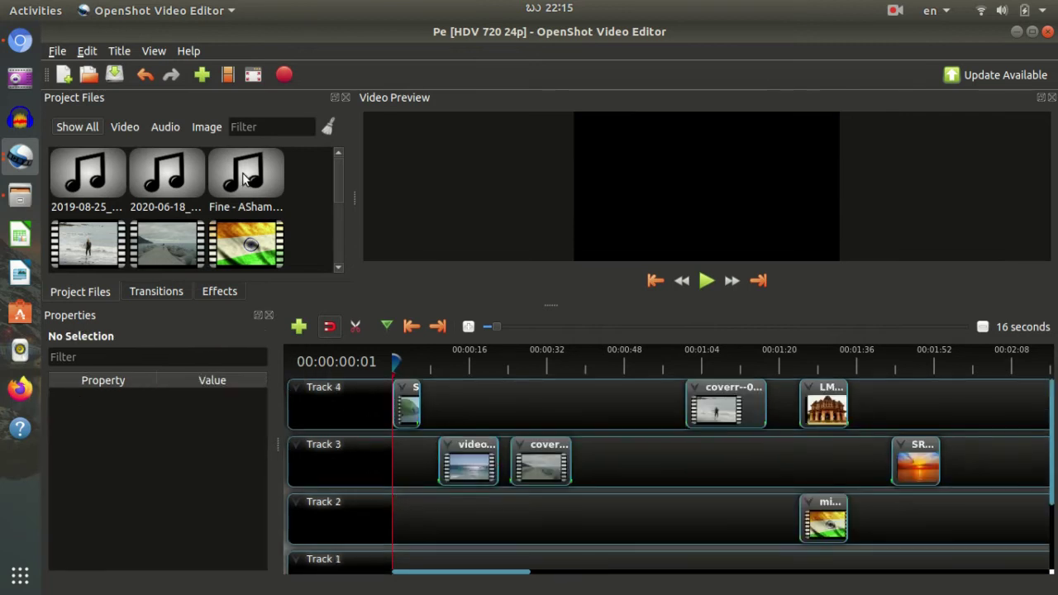
pyautogui.moveTo(247, 178); pyautogui.dragTo(392, 544)
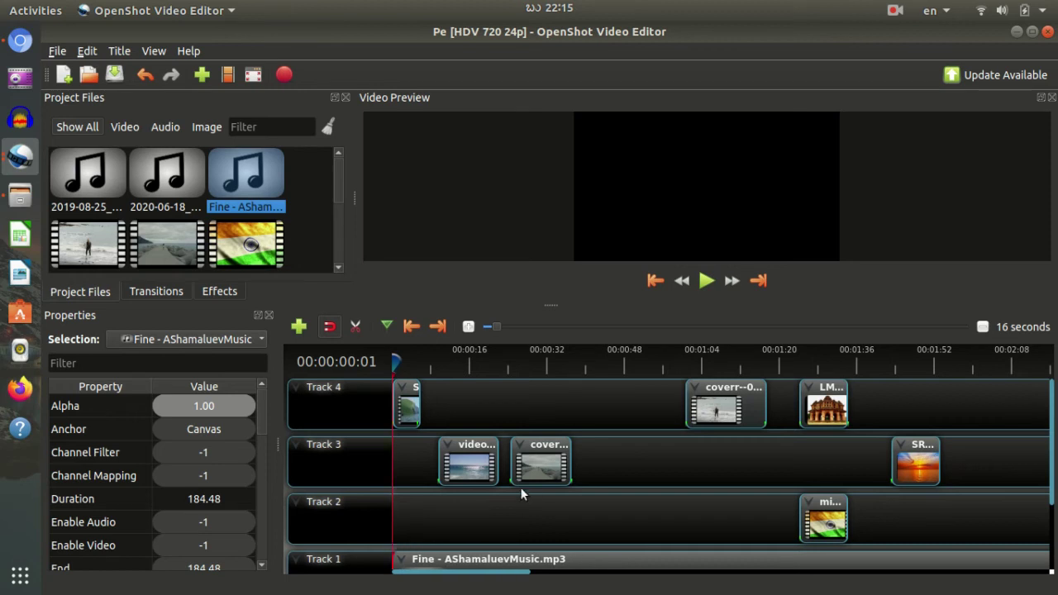
pyautogui.scroll(-2, 520, 494)
pyautogui.press('Delete')
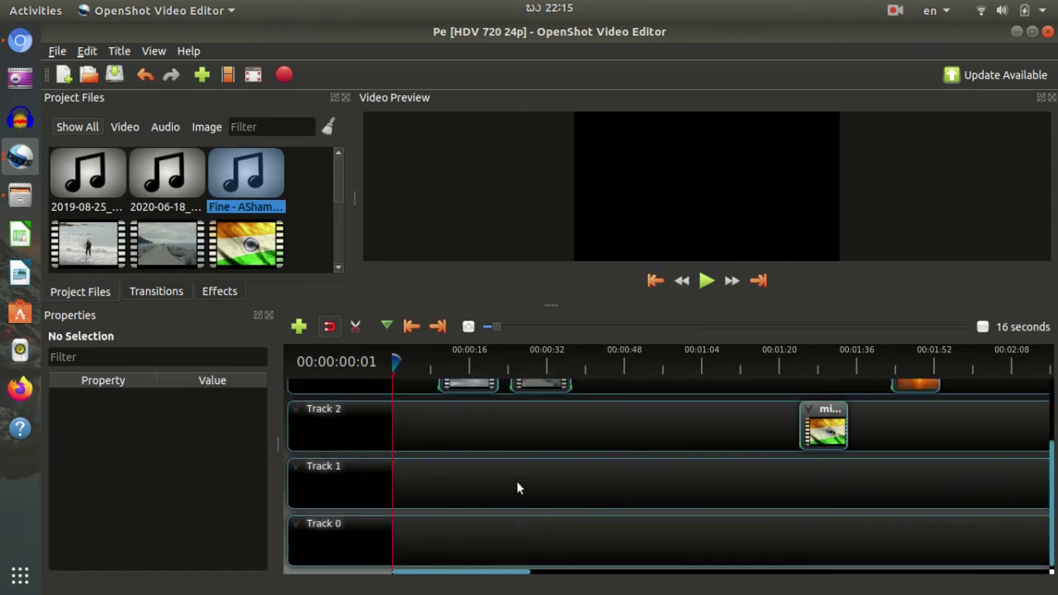
# - Add Fine - AShamaluevMusic.mp3 at the start of Track 1 and display it as an audio waveform
pyautogui.moveTo(248, 215); pyautogui.dragTo(388, 469)
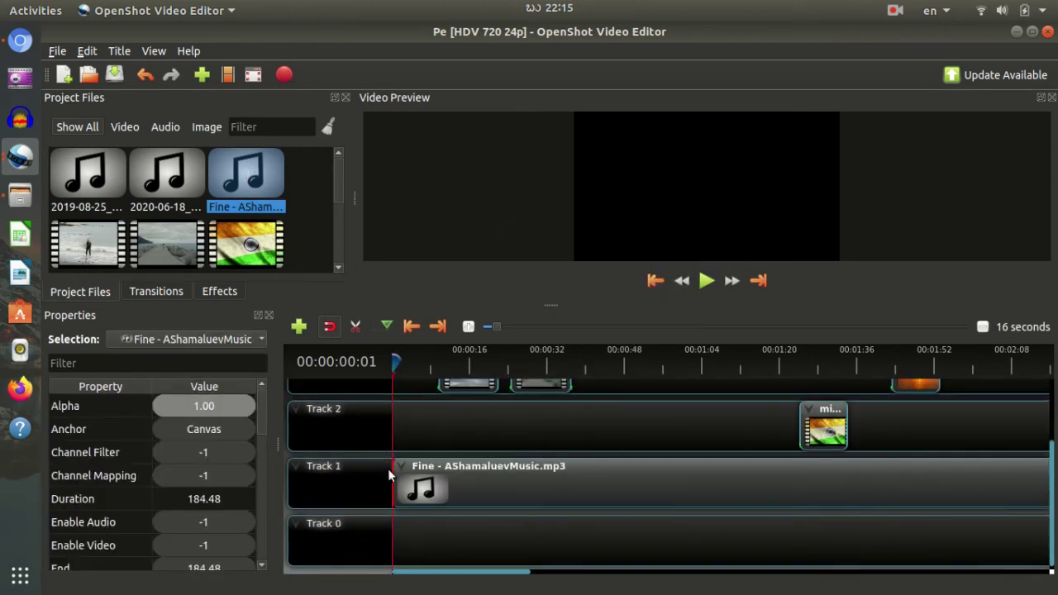
pyautogui.rightClick(557, 486)
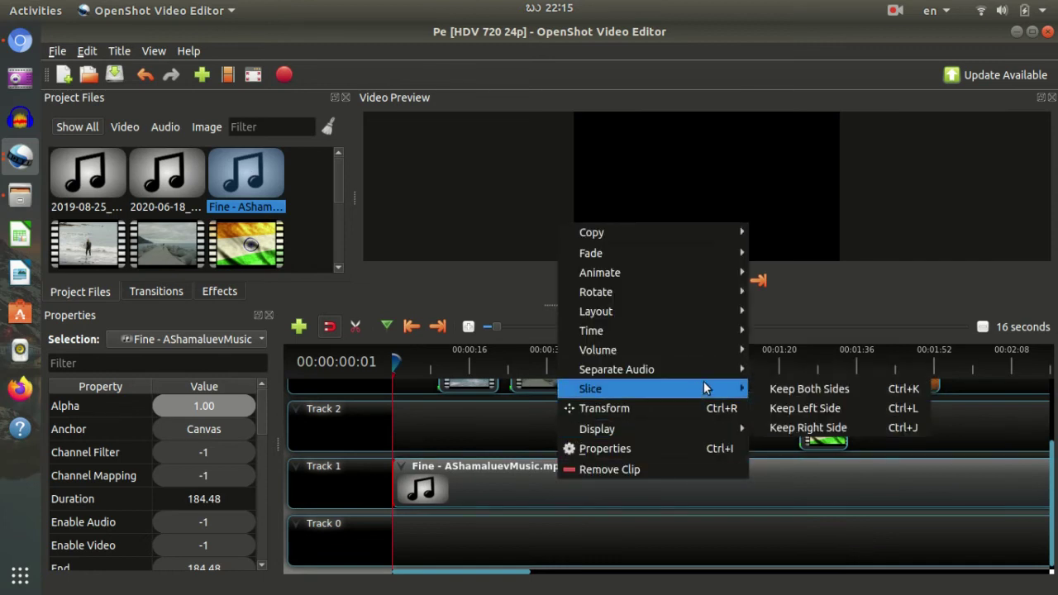
pyautogui.moveTo(717, 429)
pyautogui.click(776, 429)
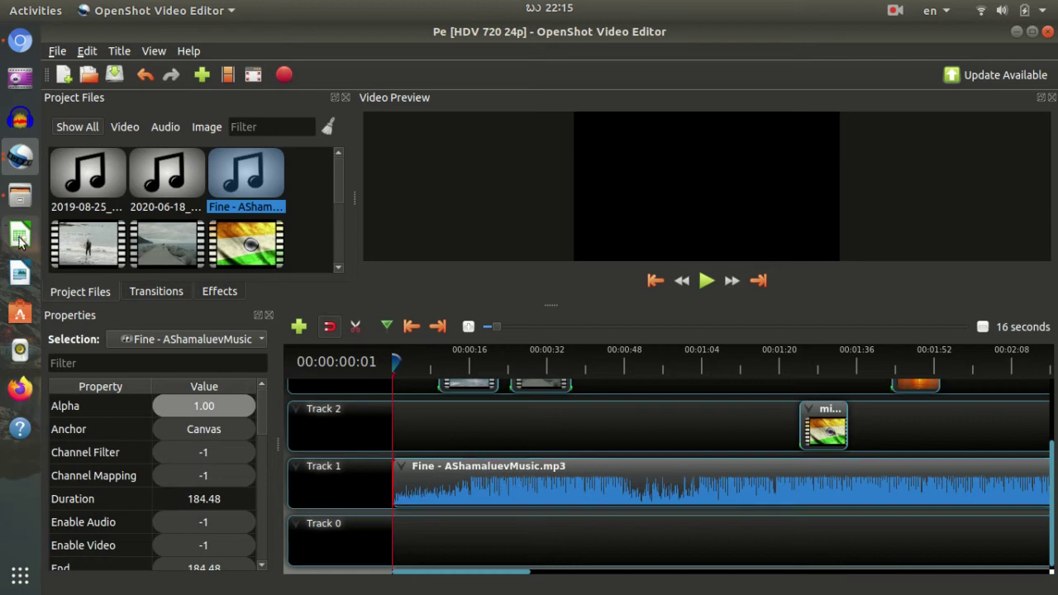
# - Switch to the other open OpenShot window, whose preview shows the LM picture over the India flag
pyautogui.click(20, 156)
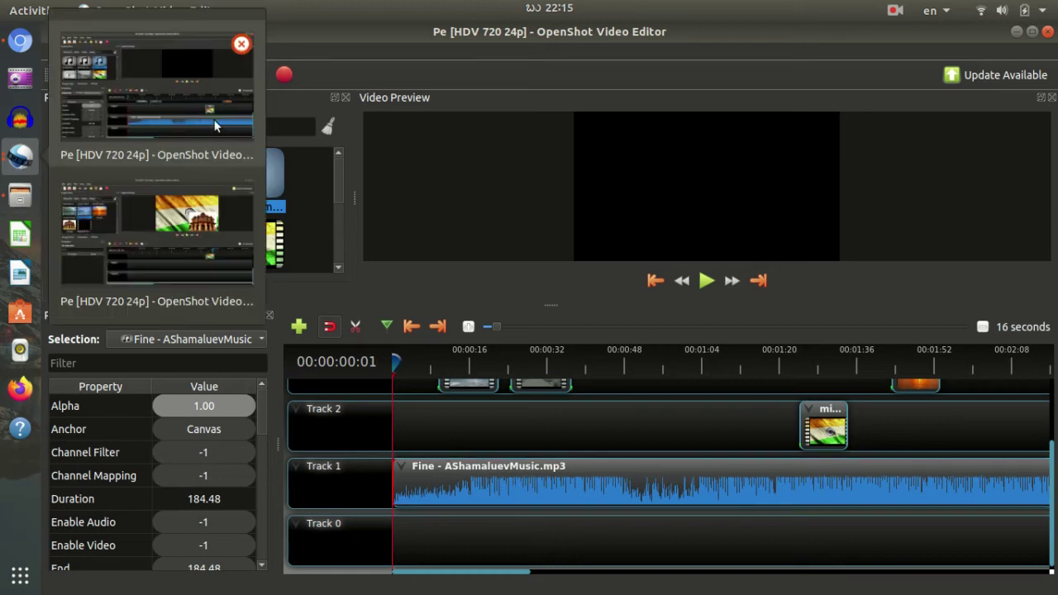
pyautogui.click(198, 239)
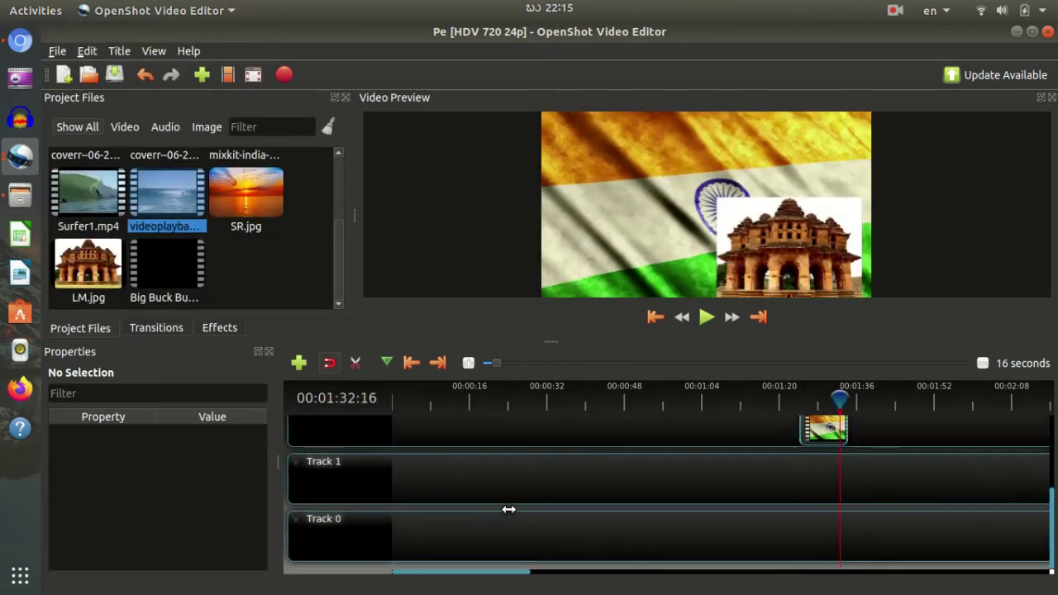
# - Close the current project window without saving its changes and return to the other OpenShot window
pyautogui.click(1047, 31)
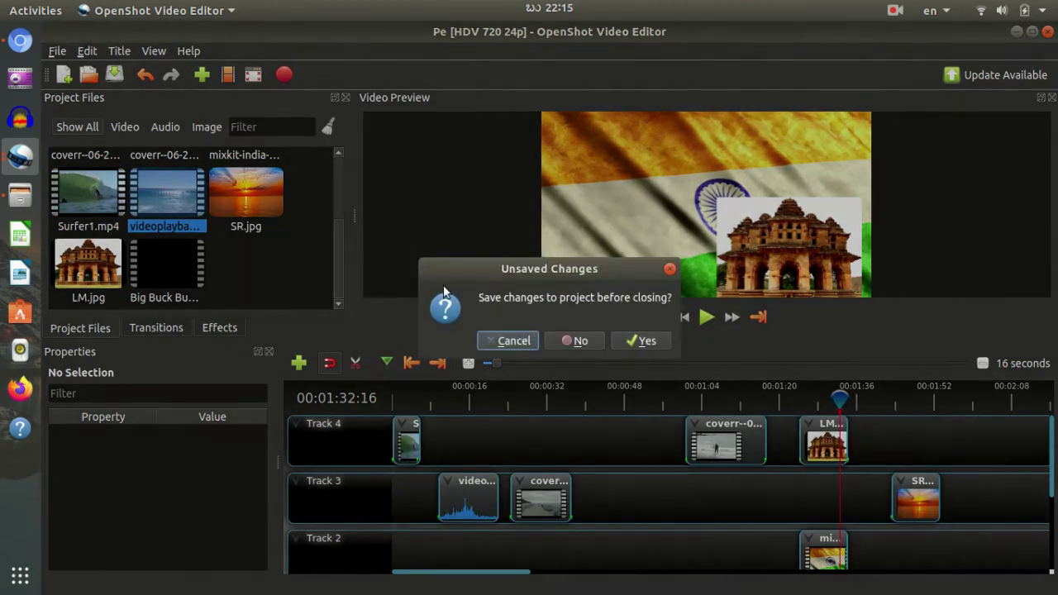
pyautogui.click(574, 341)
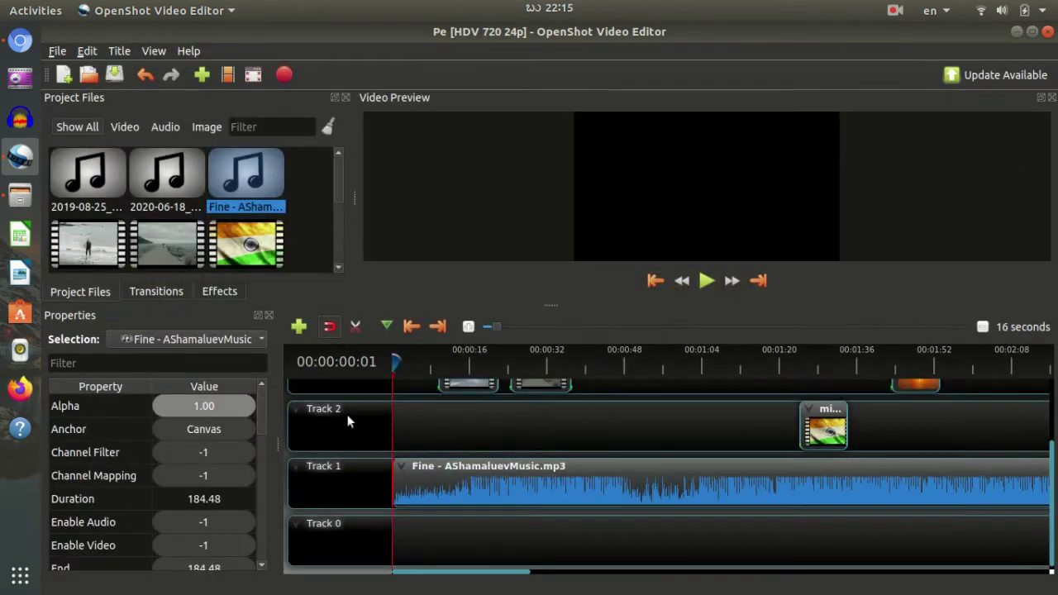
# - Display the Fine - AShamaluevMusic.mp3 clip on Track 1 as a thumbnail instead of a waveform
pyautogui.scroll(-3, 537, 489)
pyautogui.rightClick(516, 476)
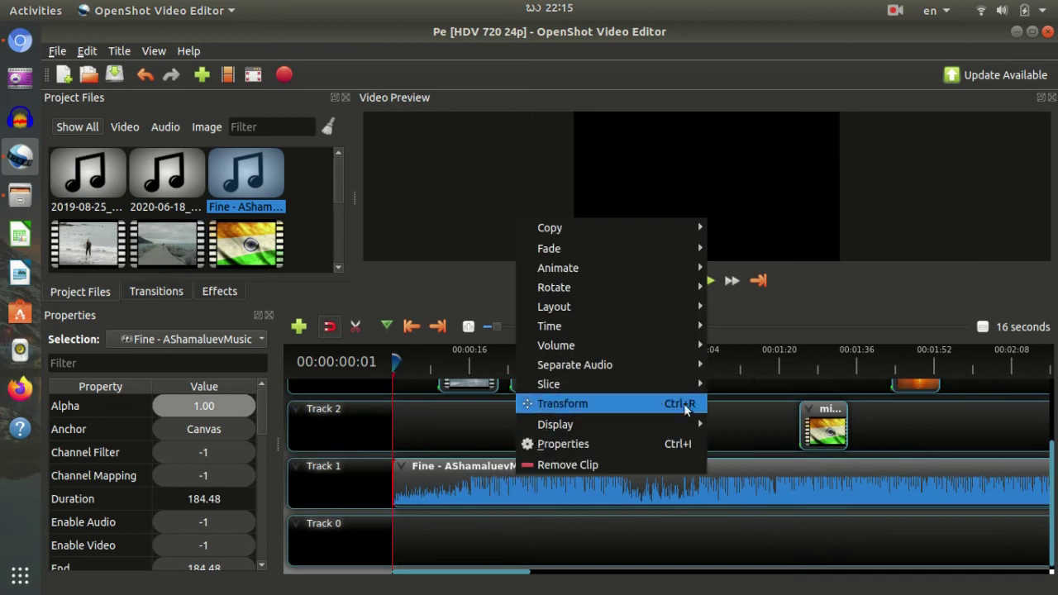
pyautogui.moveTo(678, 424)
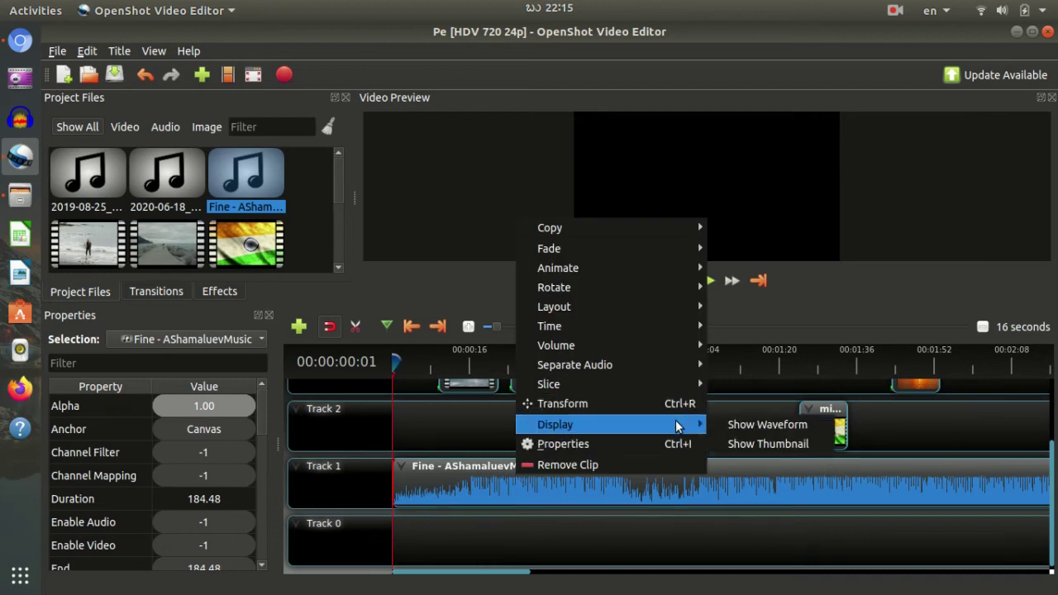
pyautogui.click(750, 446)
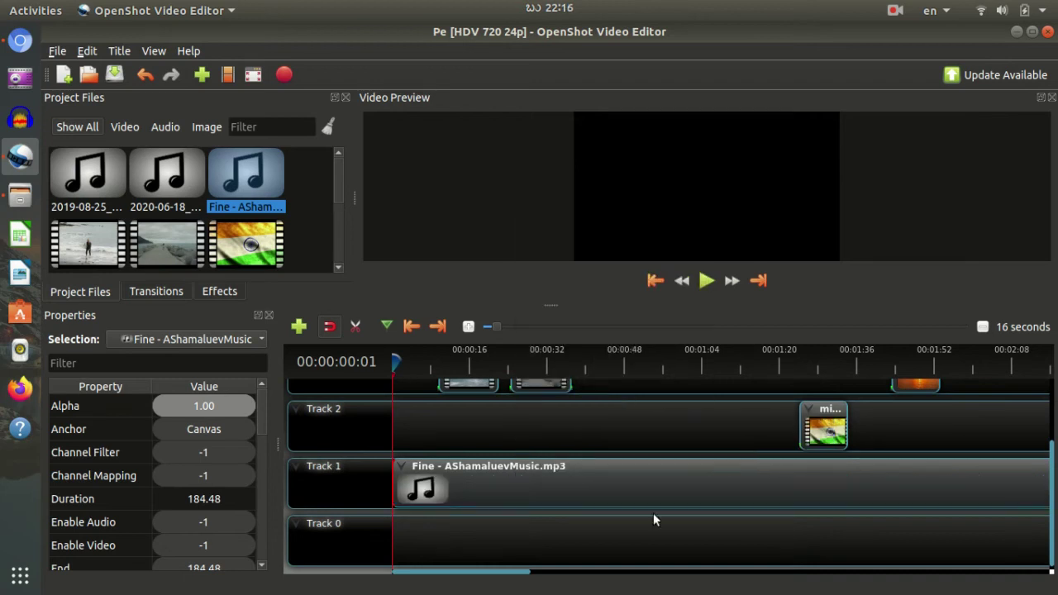
# - View the properties of the music clip on Track 1 and of the India flag clip on Track 2
pyautogui.rightClick(508, 489)
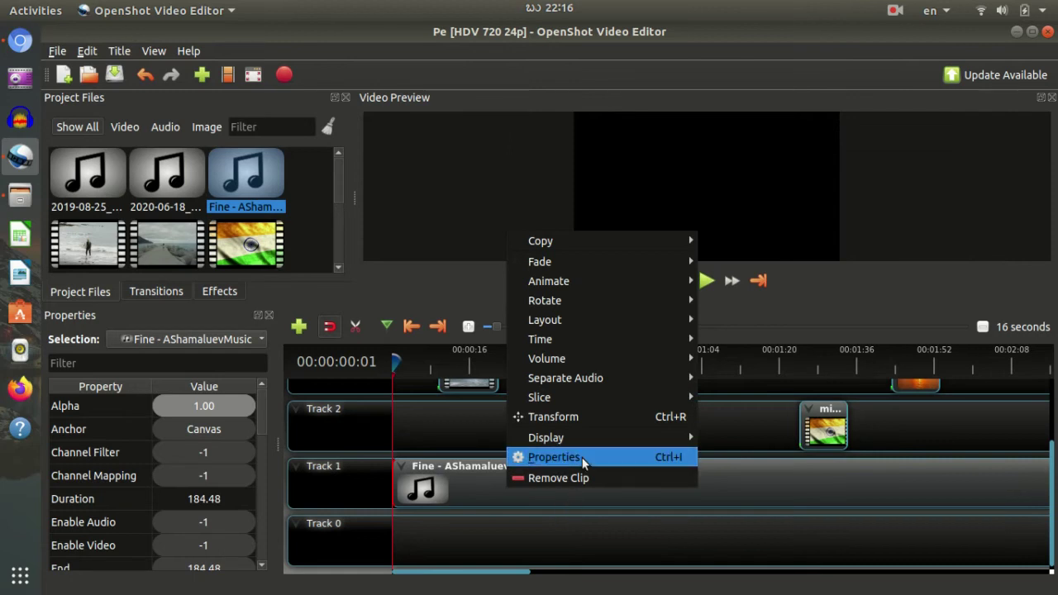
pyautogui.click(582, 457)
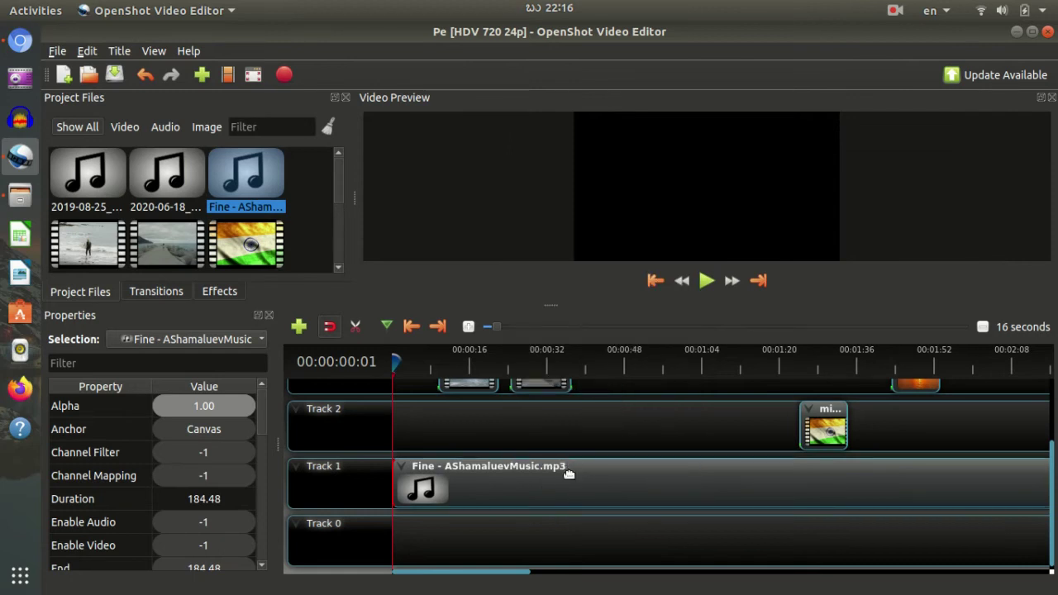
pyautogui.click(539, 543)
pyautogui.scroll(3, 581, 467)
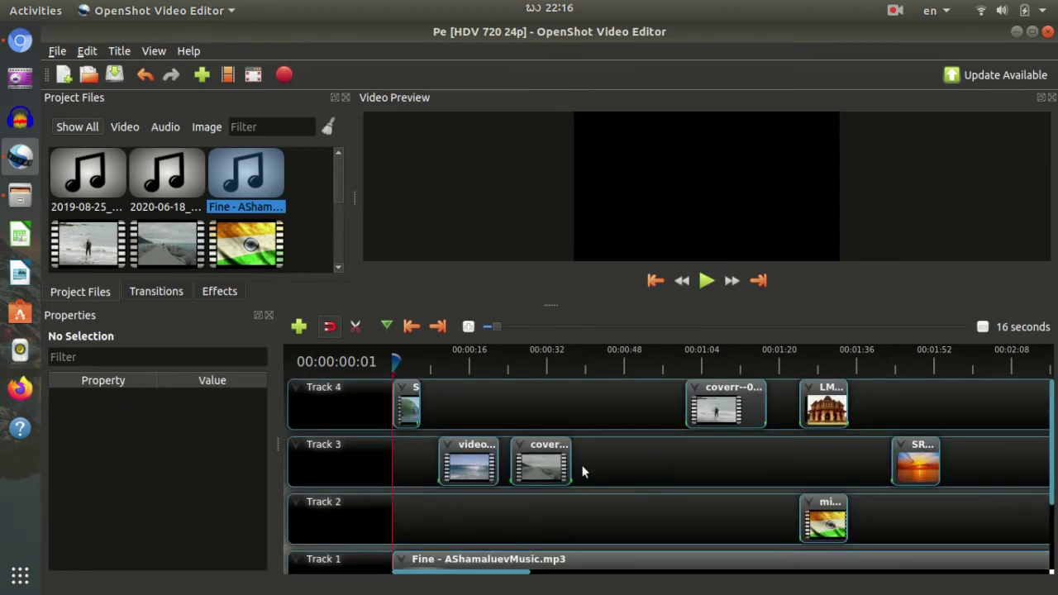
pyautogui.scroll(-3, 582, 472)
pyautogui.scroll(3, 487, 405)
pyautogui.click(830, 513)
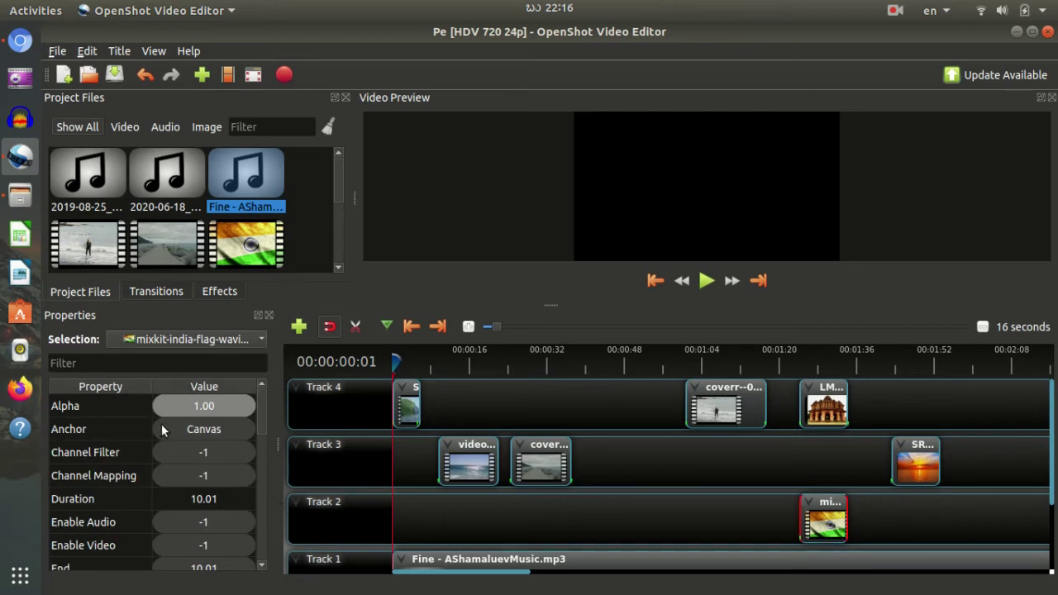
# - Move the LM clip earlier on Track 4 to overlap the coverr clip, and the India flag clip on Track 2 beneath the SR clip
pyautogui.moveTo(831, 423); pyautogui.dragTo(786, 420)
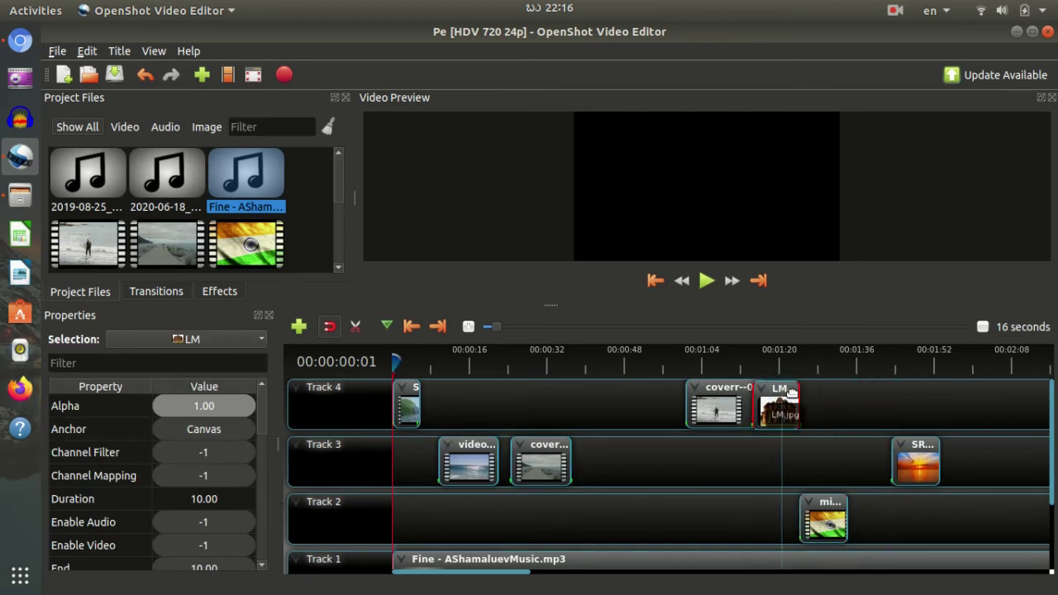
pyautogui.moveTo(831, 513); pyautogui.dragTo(894, 481)
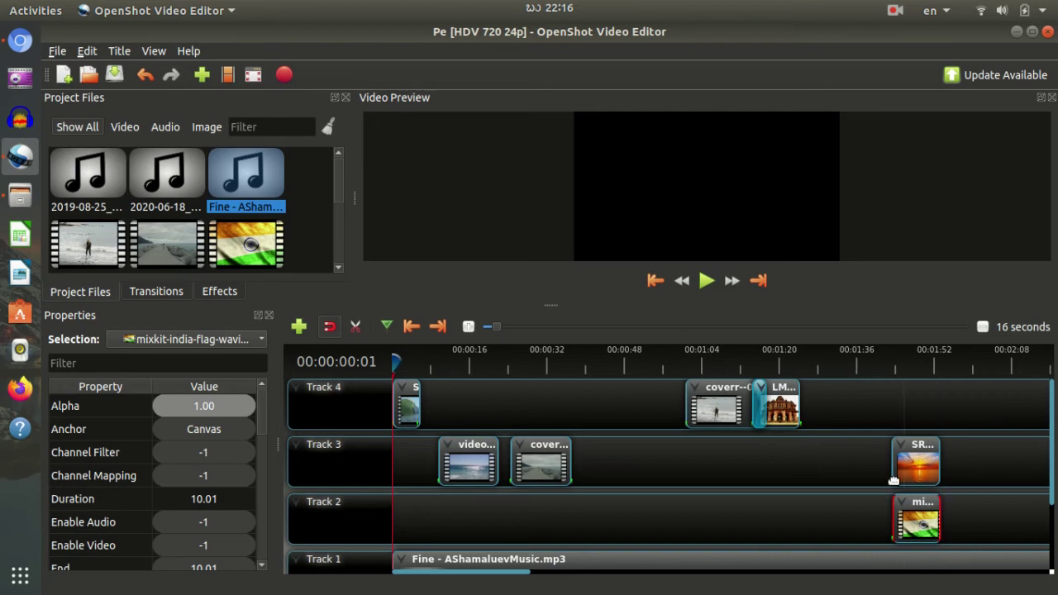
# - Delete the transition between the coverr and LM clips on Track 4 and move the LM clip to about 82.55 seconds
pyautogui.click(755, 402)
pyautogui.press('Delete')
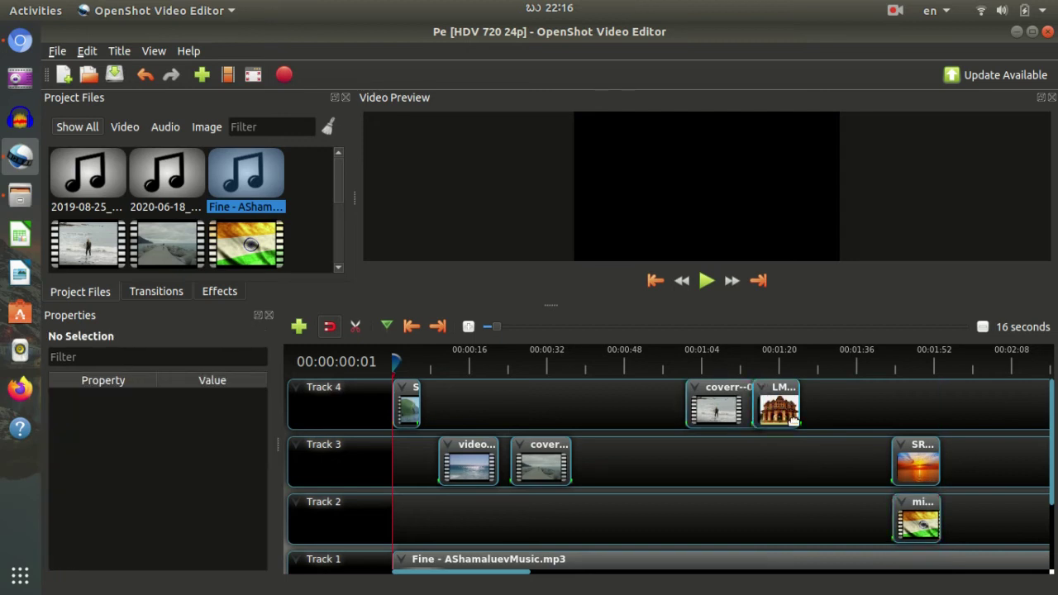
pyautogui.moveTo(782, 406); pyautogui.dragTo(821, 407)
# - Place the playhead at 00:01:23:10 over the LM clip and enlarge the video preview area
pyautogui.scroll(-8, 164, 462)
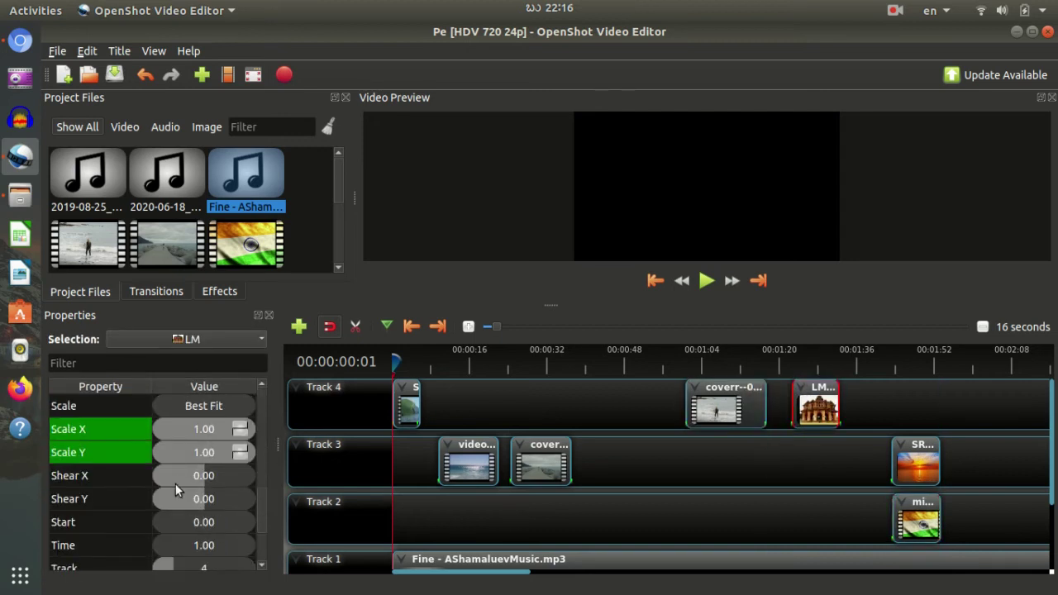
pyautogui.scroll(-3, 176, 484)
pyautogui.scroll(5, 175, 490)
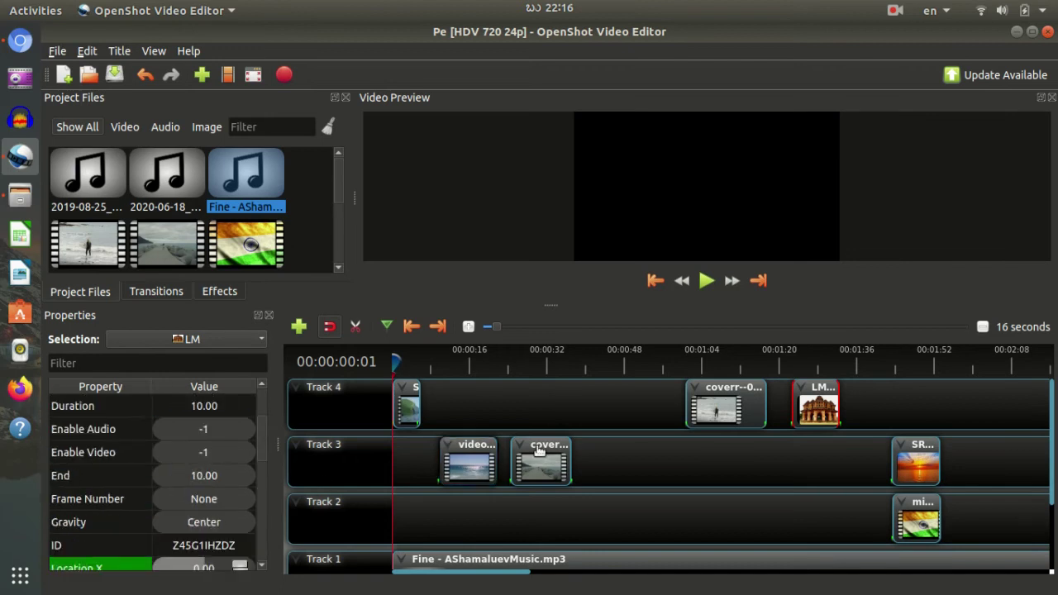
pyautogui.click(786, 364)
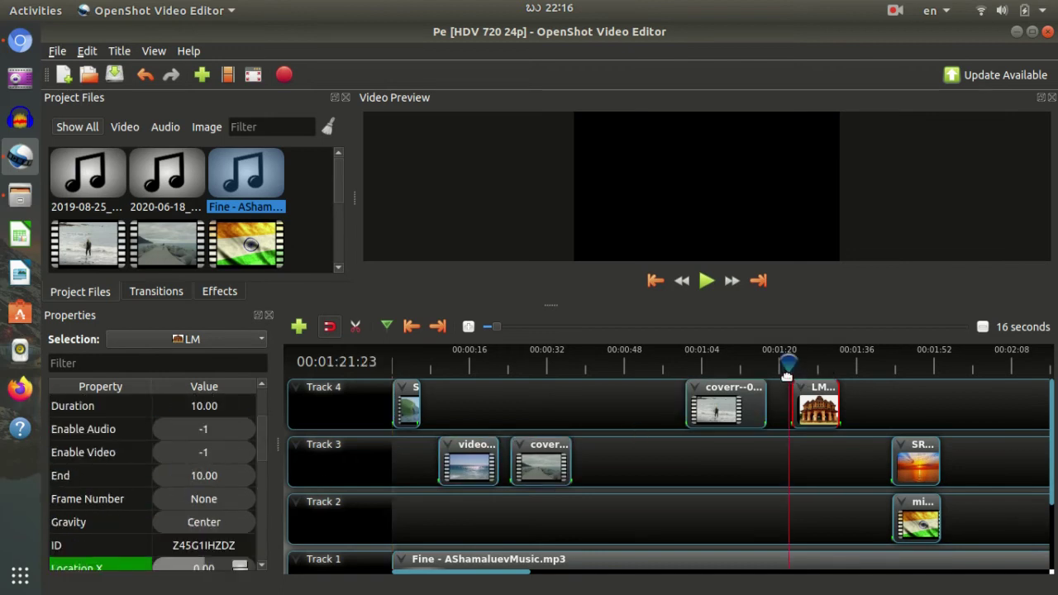
pyautogui.click(797, 358)
pyautogui.click(795, 359)
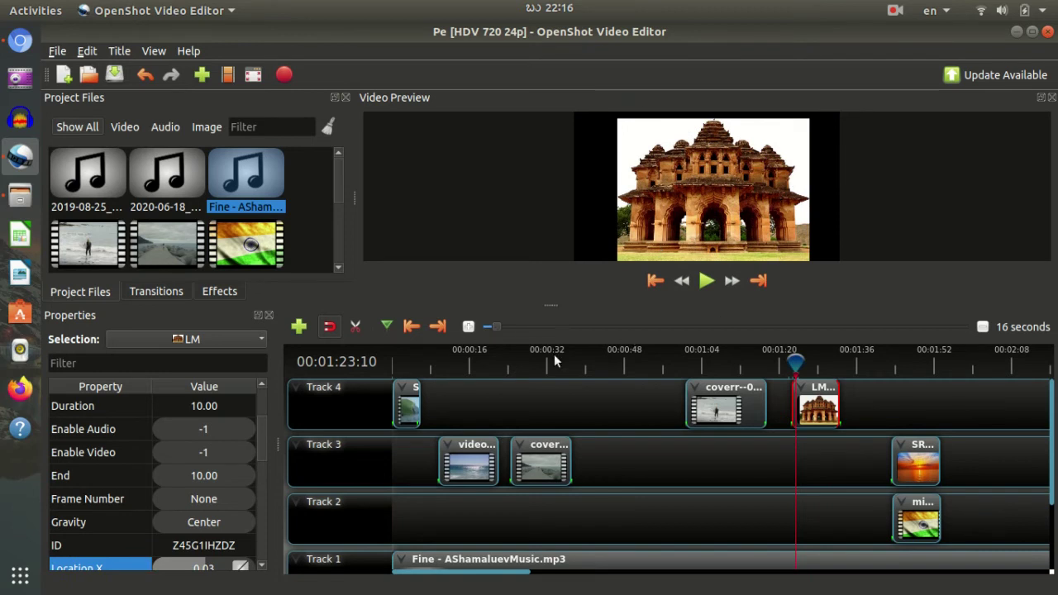
pyautogui.moveTo(548, 306); pyautogui.dragTo(549, 351)
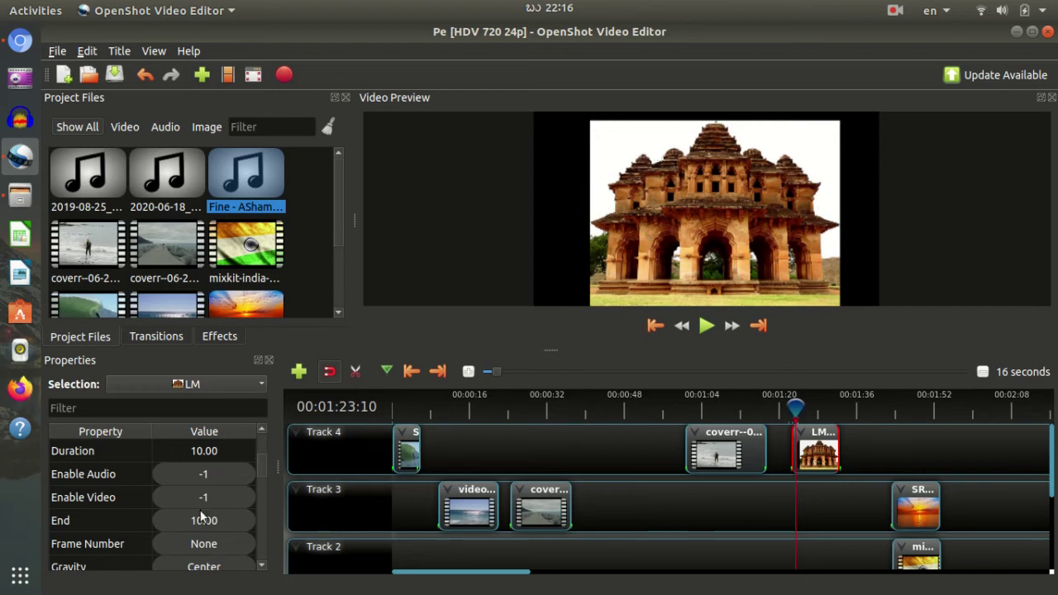
# - Examine the LM clip's properties, especially its Location X, Location Y, Scale X and Scale Y values
pyautogui.scroll(-5, 201, 516)
pyautogui.scroll(6, 199, 506)
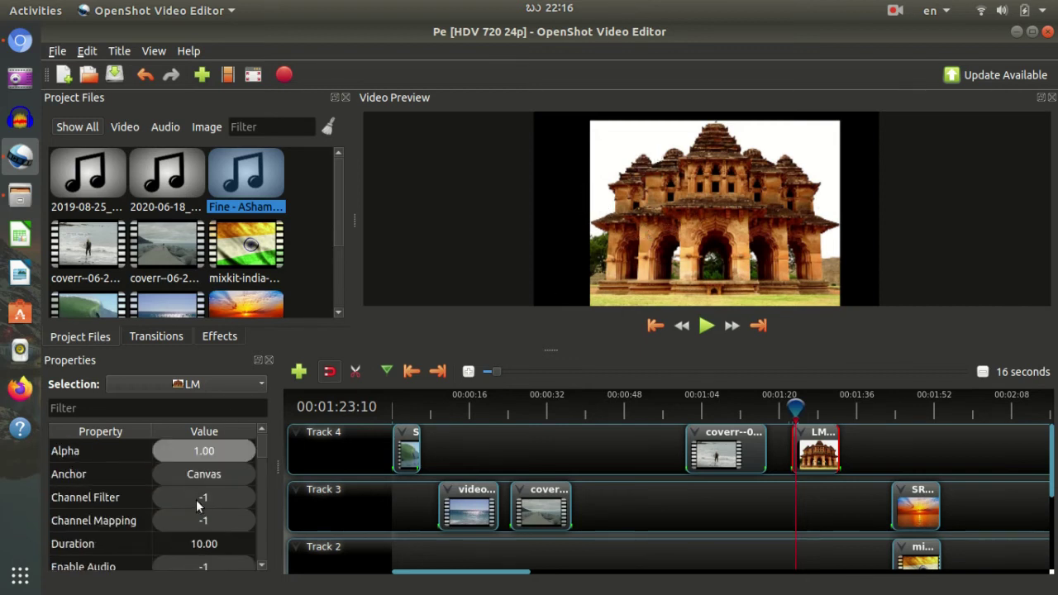
pyautogui.scroll(-4, 196, 500)
pyautogui.scroll(3, 196, 504)
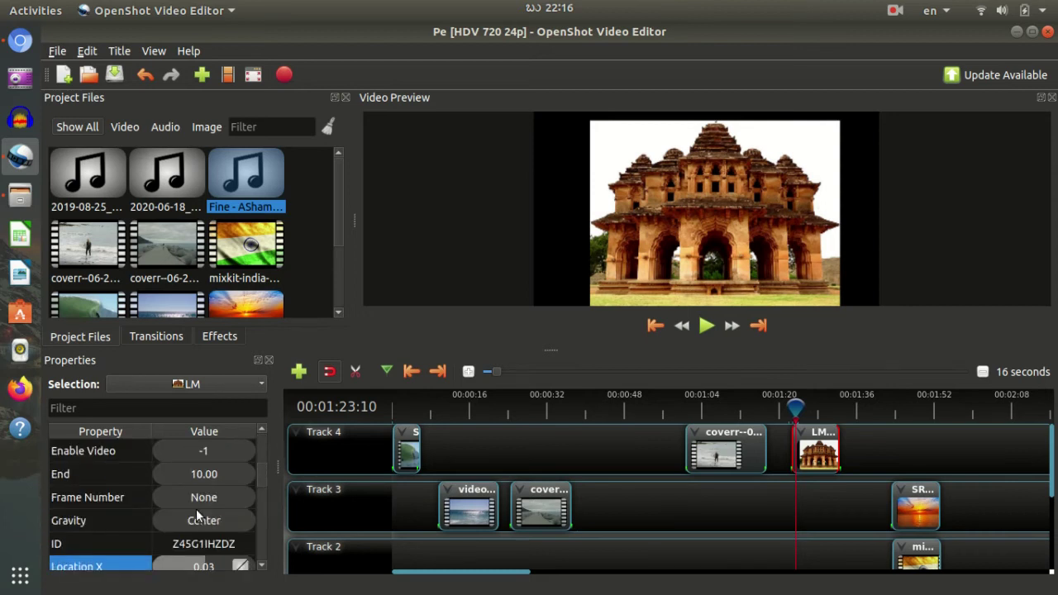
pyautogui.scroll(-5, 197, 516)
pyautogui.scroll(3, 199, 530)
pyautogui.scroll(-1, 200, 544)
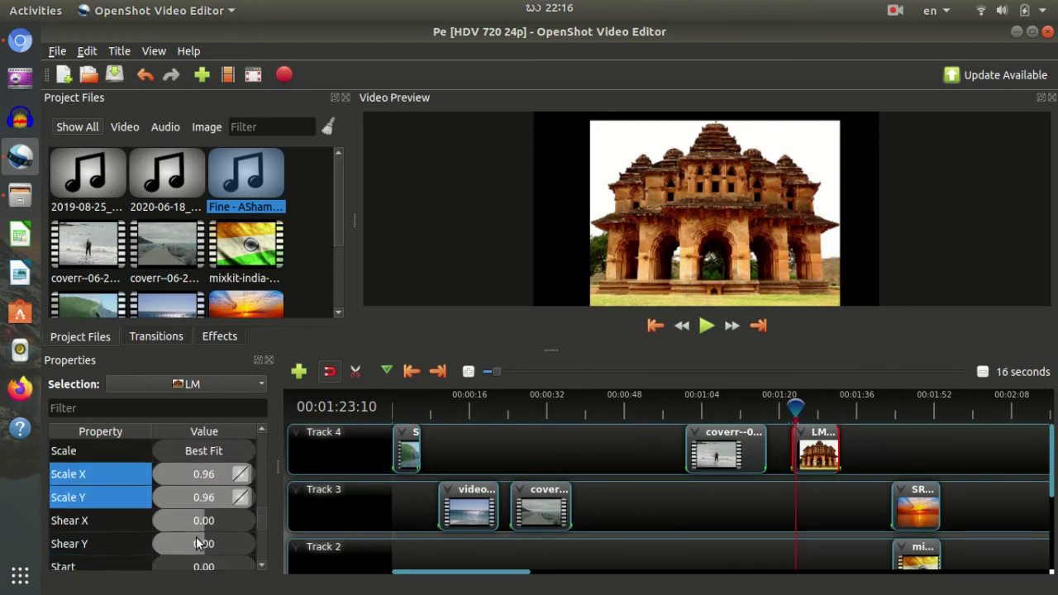
pyautogui.scroll(4, 199, 543)
pyautogui.scroll(-3, 182, 545)
pyautogui.scroll(1, 169, 553)
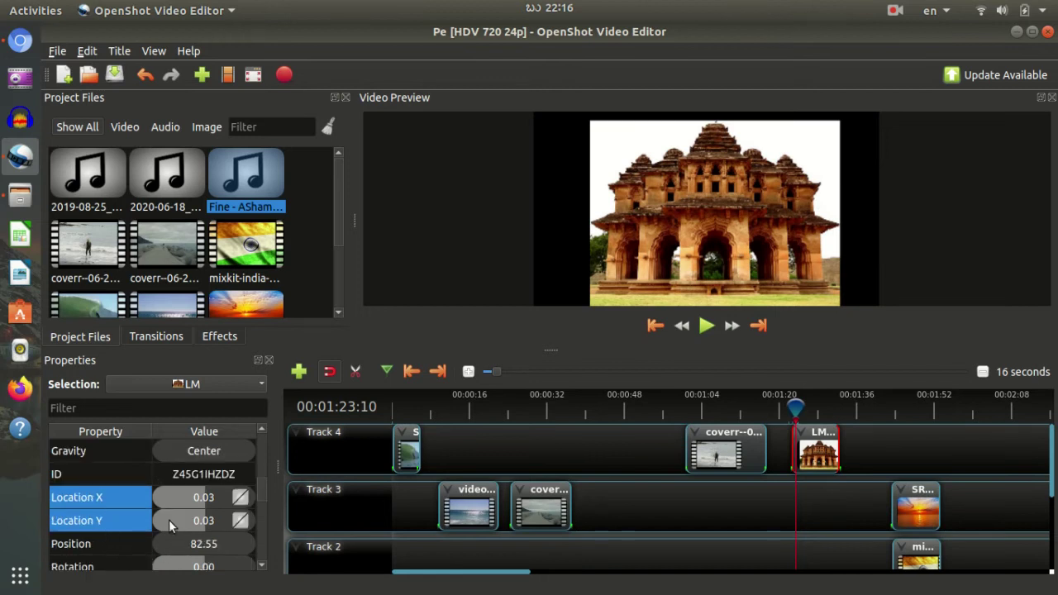
pyautogui.scroll(-2, 168, 520)
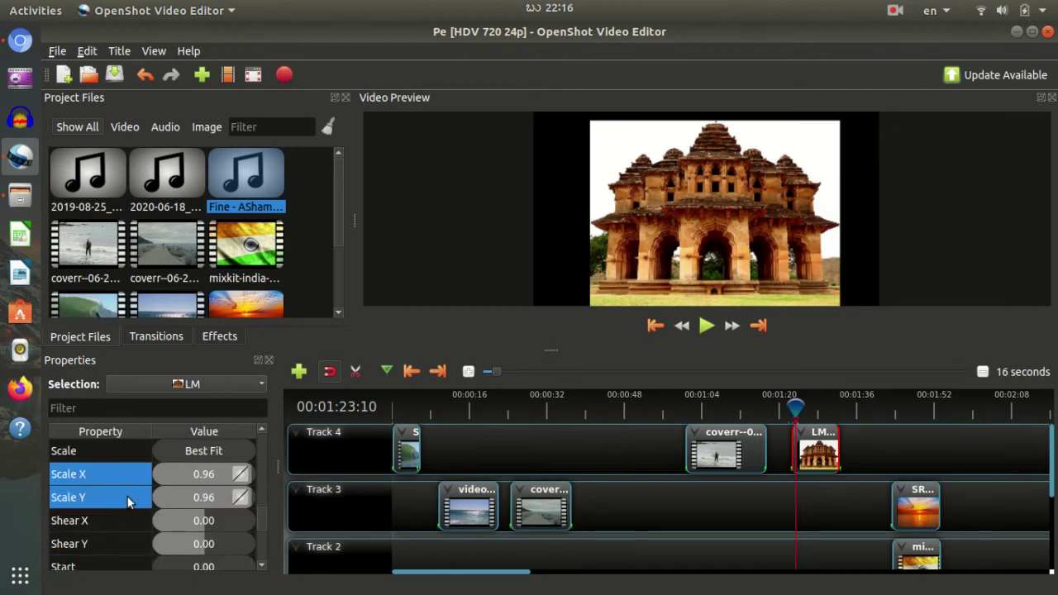
pyautogui.scroll(-2, 167, 512)
pyautogui.scroll(3, 190, 522)
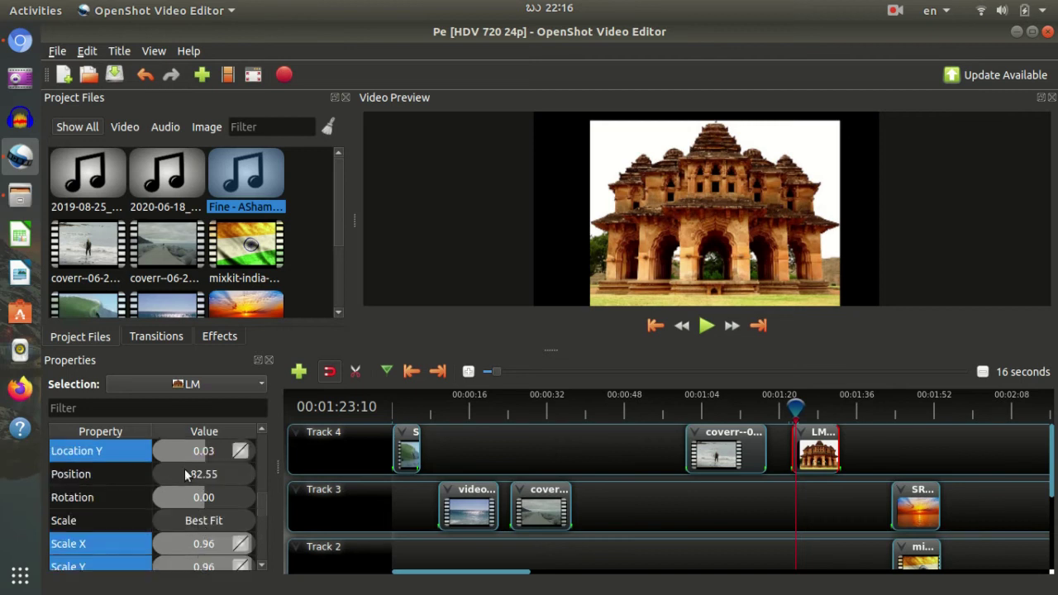
pyautogui.scroll(1, 199, 480)
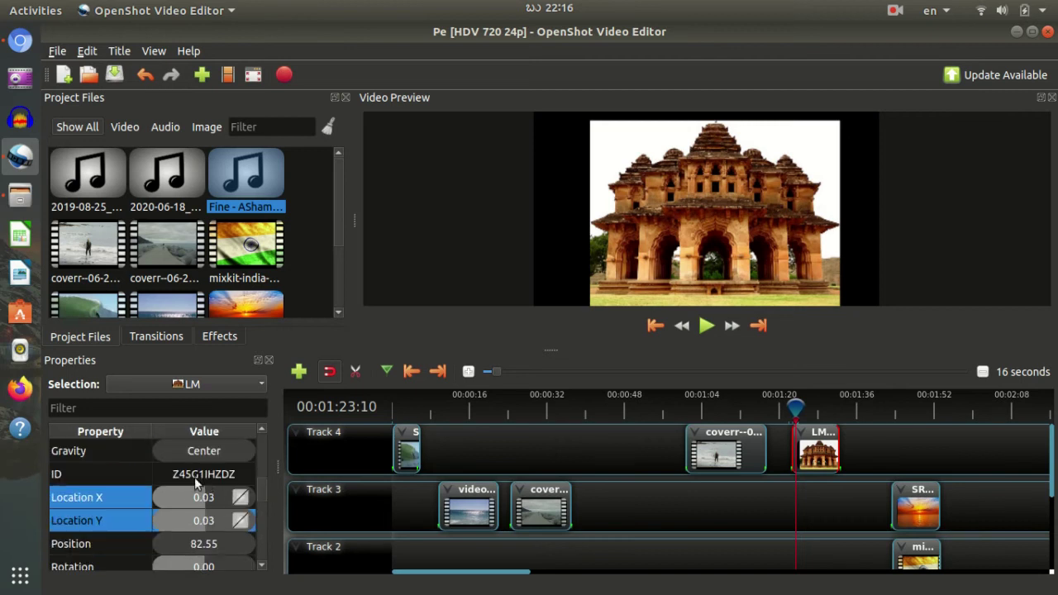
# - Set the LM clip's Location X to 0.5 at the playhead
pyautogui.doubleClick(192, 499)
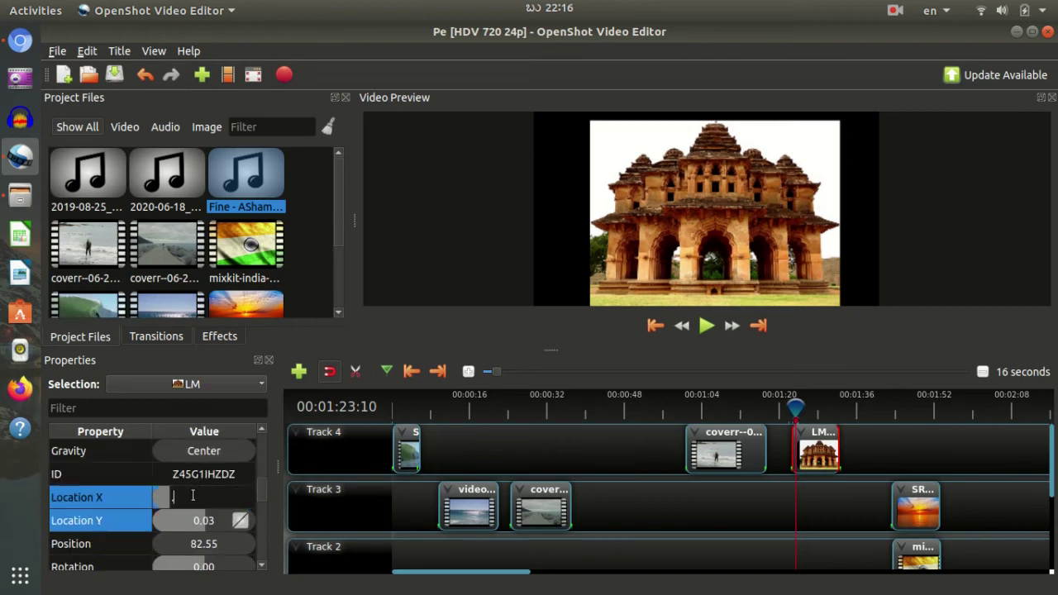
pyautogui.write('0.5')
pyautogui.press('Return')
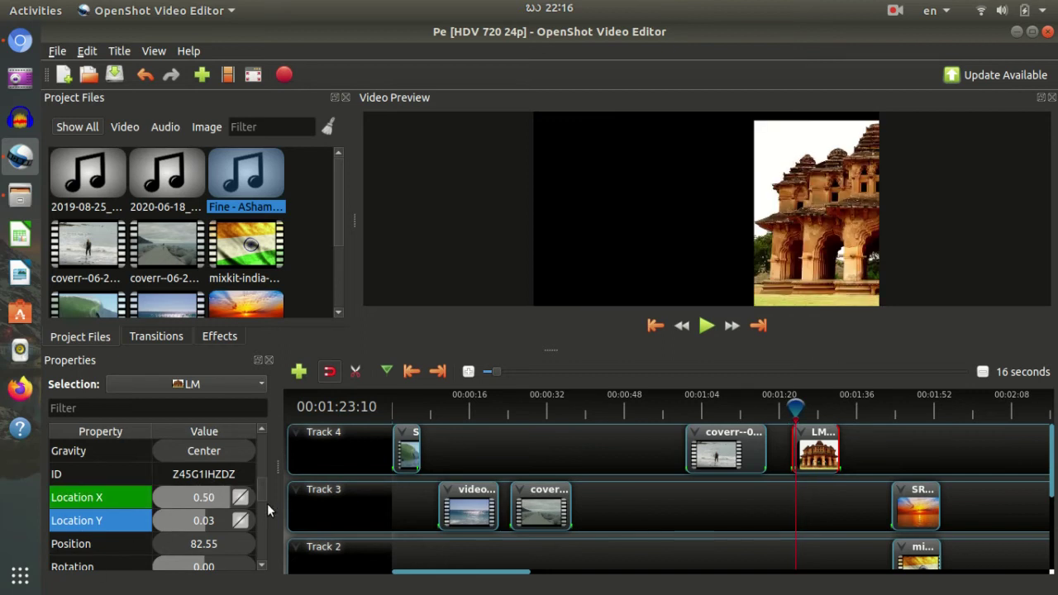
# - Set the LM clip's Location X and Location Y to 0.4 at the playhead
pyautogui.doubleClick(197, 498)
pyautogui.write('0.4')
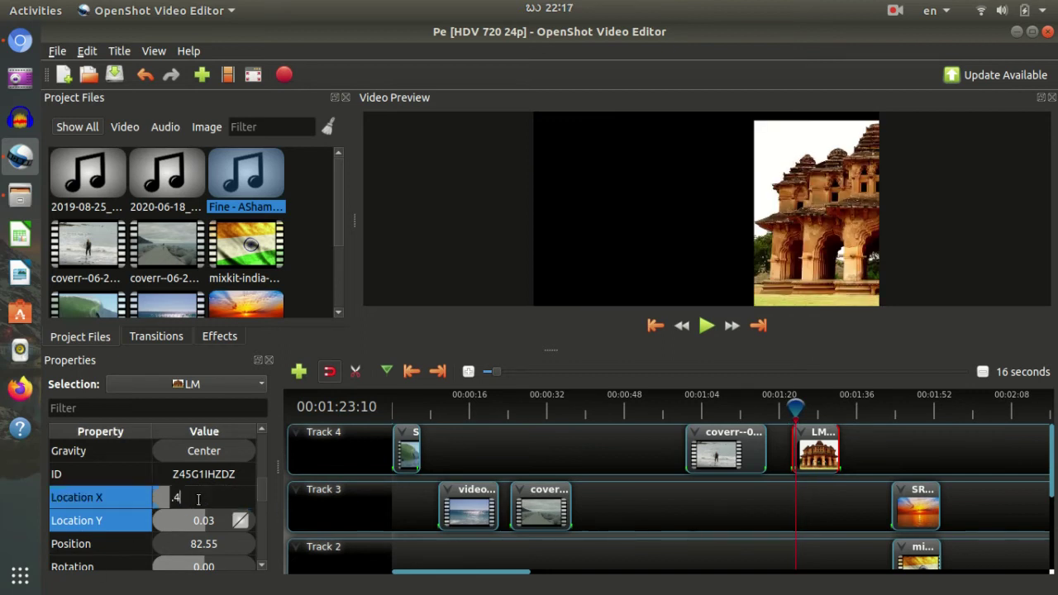
pyautogui.press('Return')
pyautogui.click(191, 523)
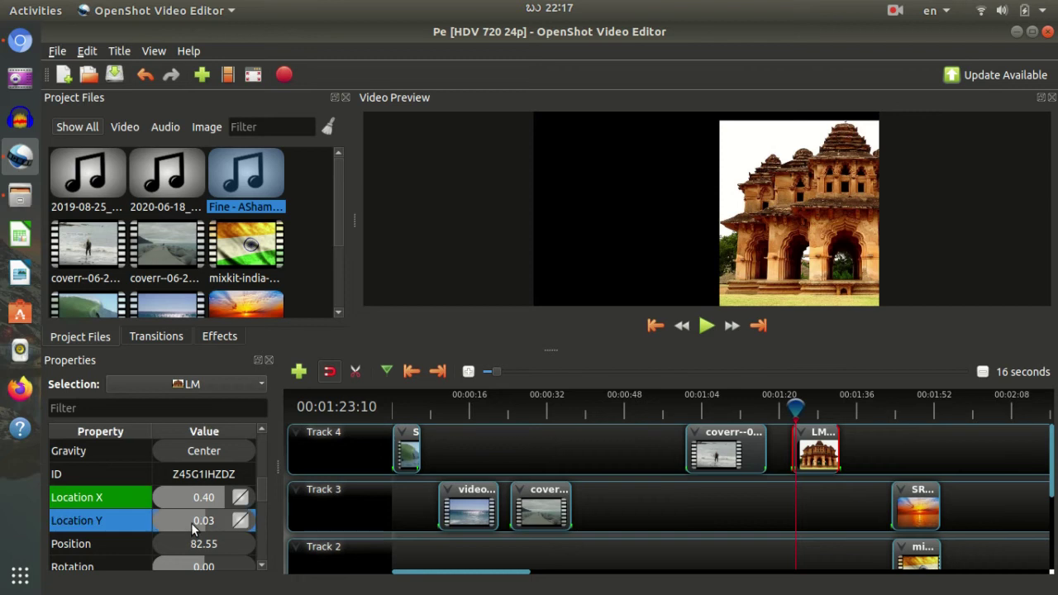
pyautogui.doubleClick(191, 522)
pyautogui.write('0.4')
pyautogui.press('Return')
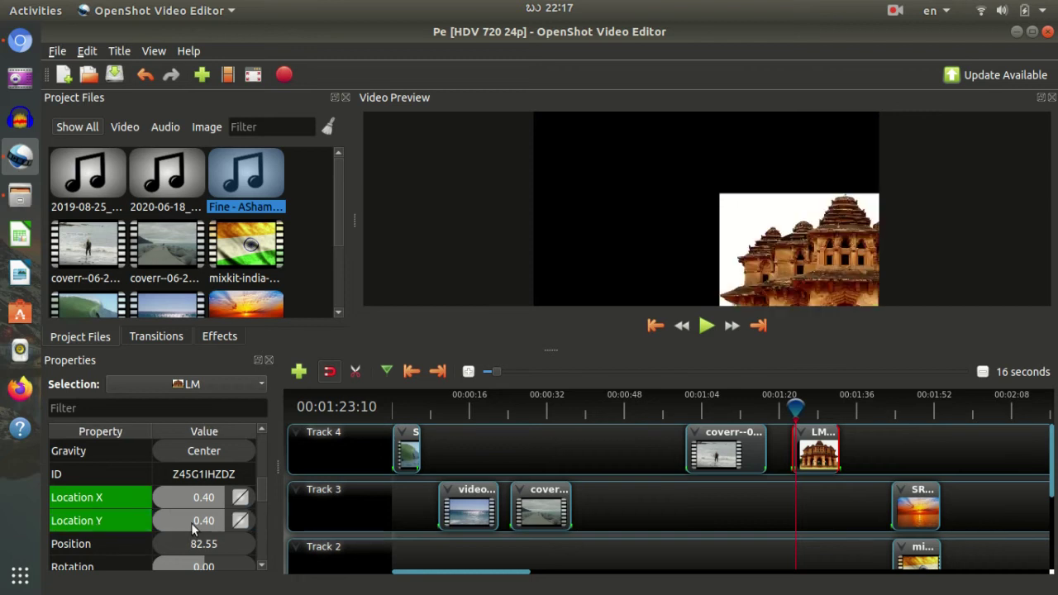
# - Set the LM clip's Scale X and Scale Y to 0.4 at the playhead
pyautogui.scroll(-2, 223, 496)
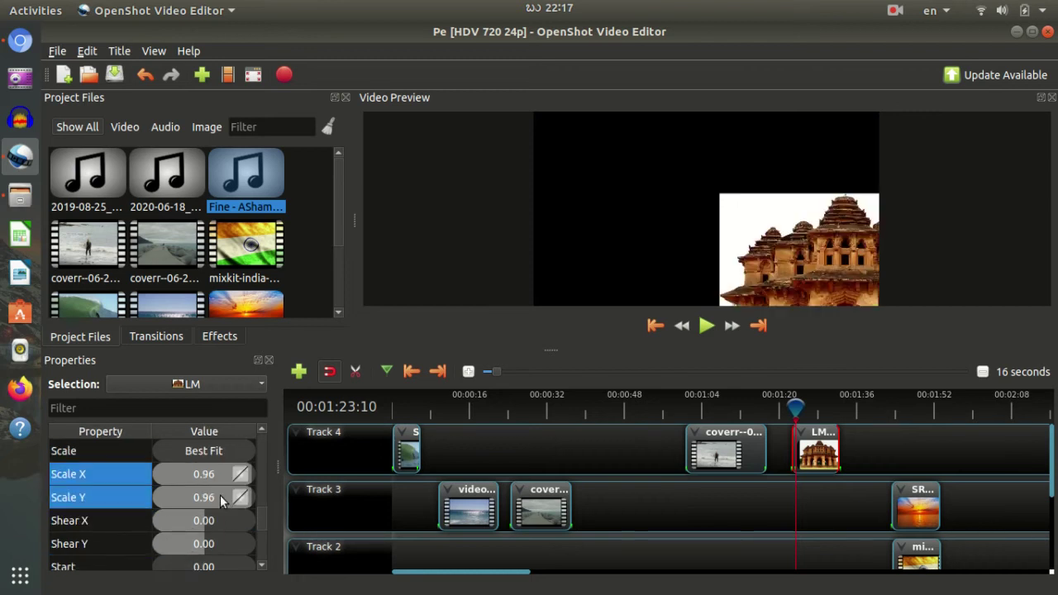
pyautogui.doubleClick(203, 474)
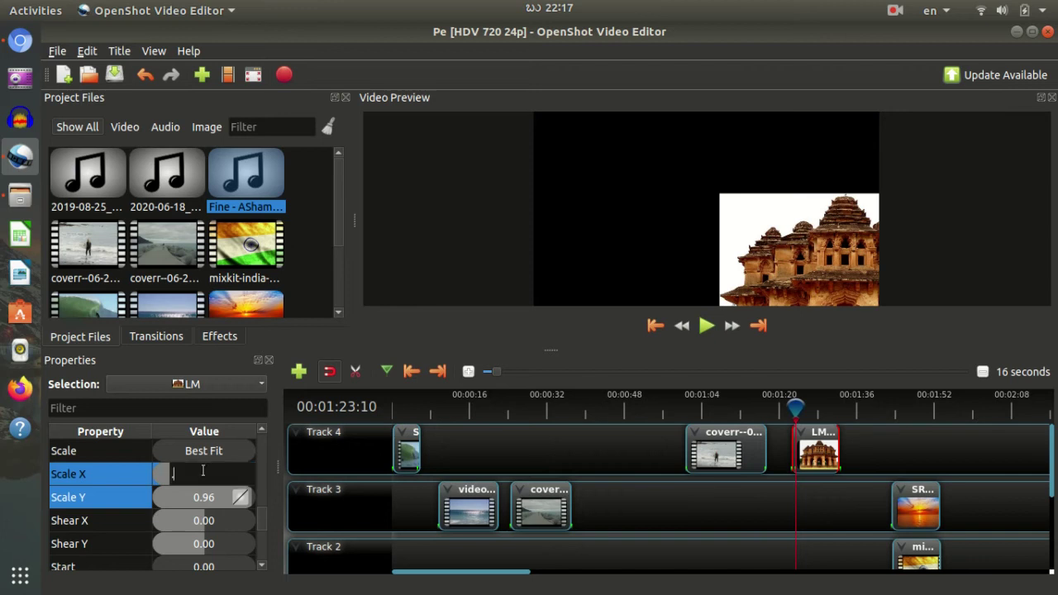
pyautogui.write('.4')
pyautogui.press('Return')
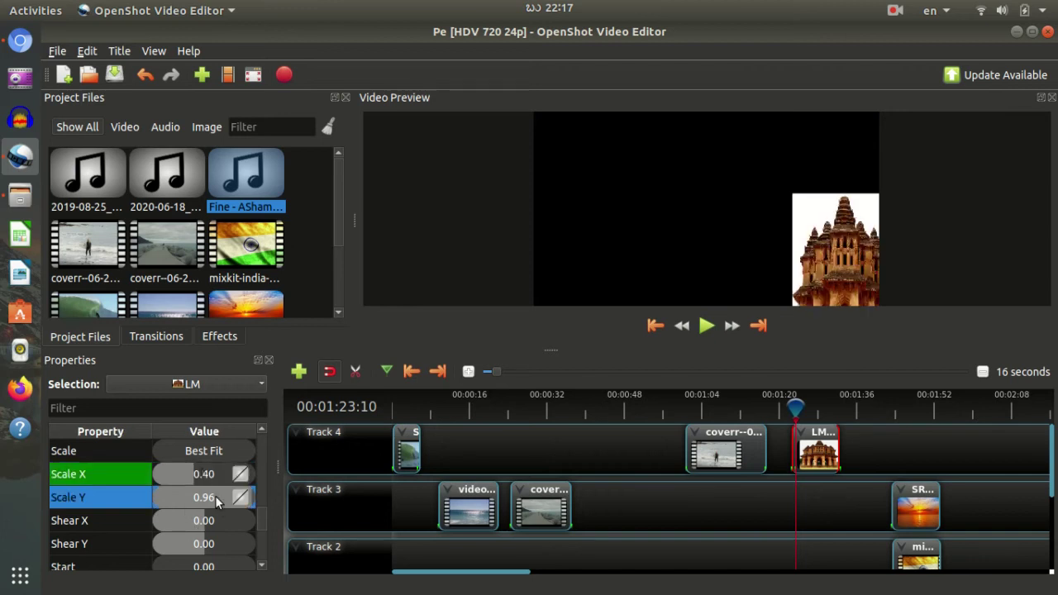
pyautogui.doubleClick(215, 498)
pyautogui.write('.4')
pyautogui.press('Return')
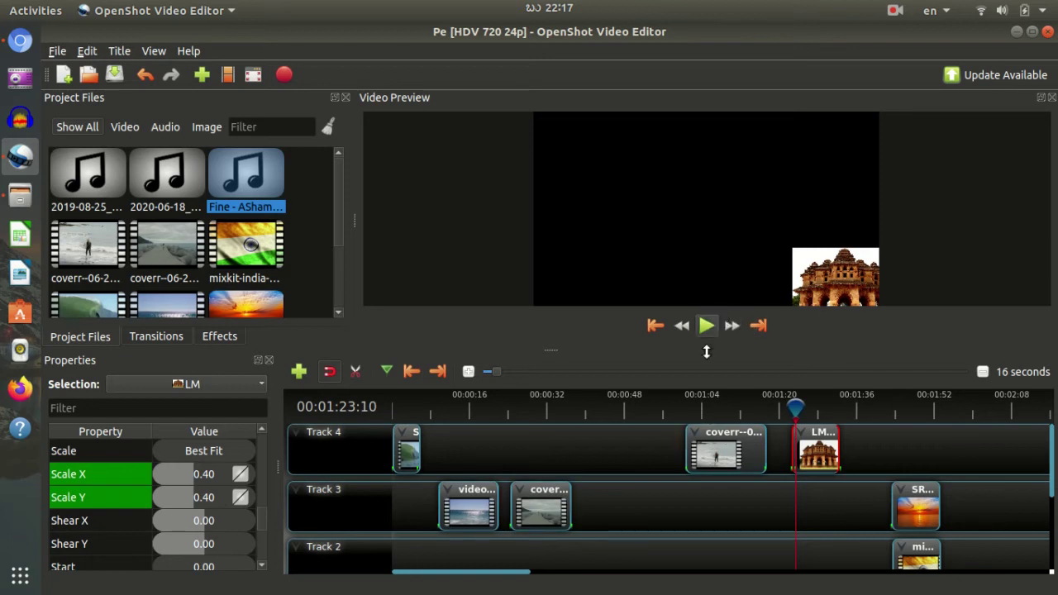
pyautogui.scroll(5, 196, 496)
pyautogui.scroll(-5, 197, 496)
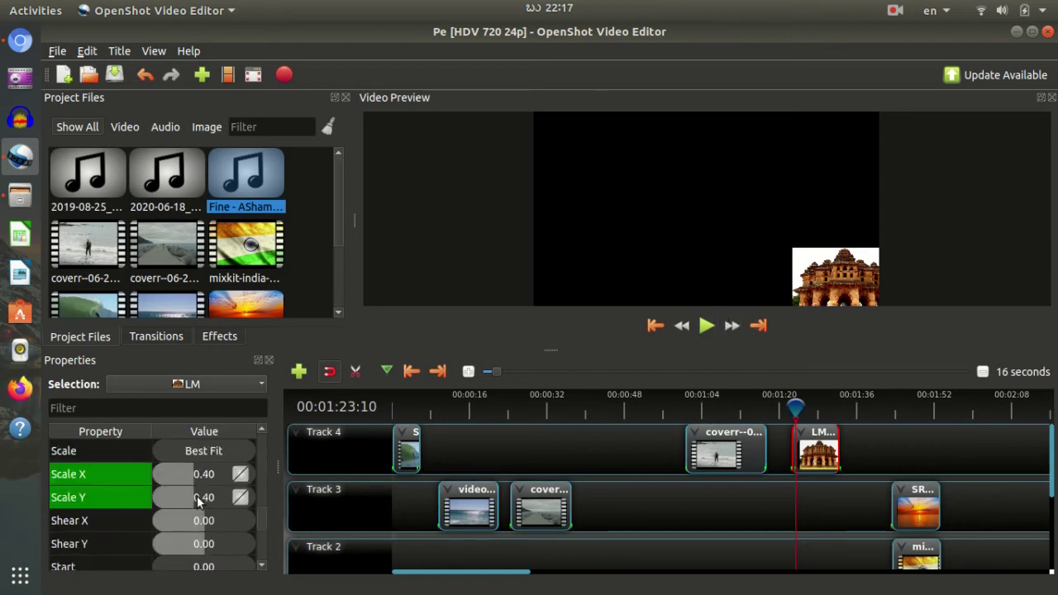
pyautogui.scroll(6, 196, 496)
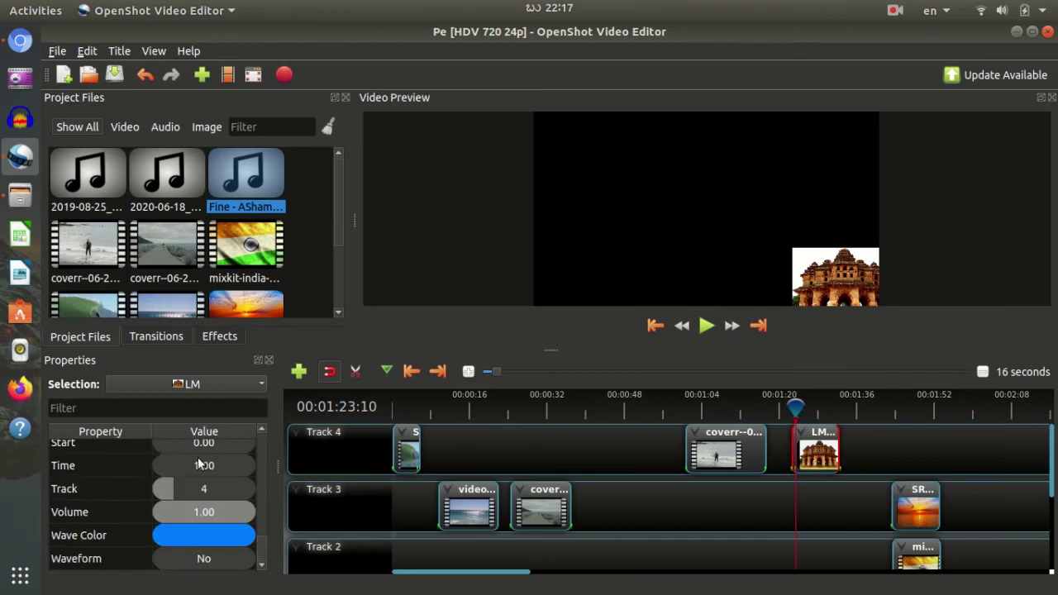
# - Play the timeline from about 10 seconds and move the coverr drone clip on Track 3 to start at about 36 seconds
pyautogui.scroll(-3, 196, 453)
pyautogui.click(444, 402)
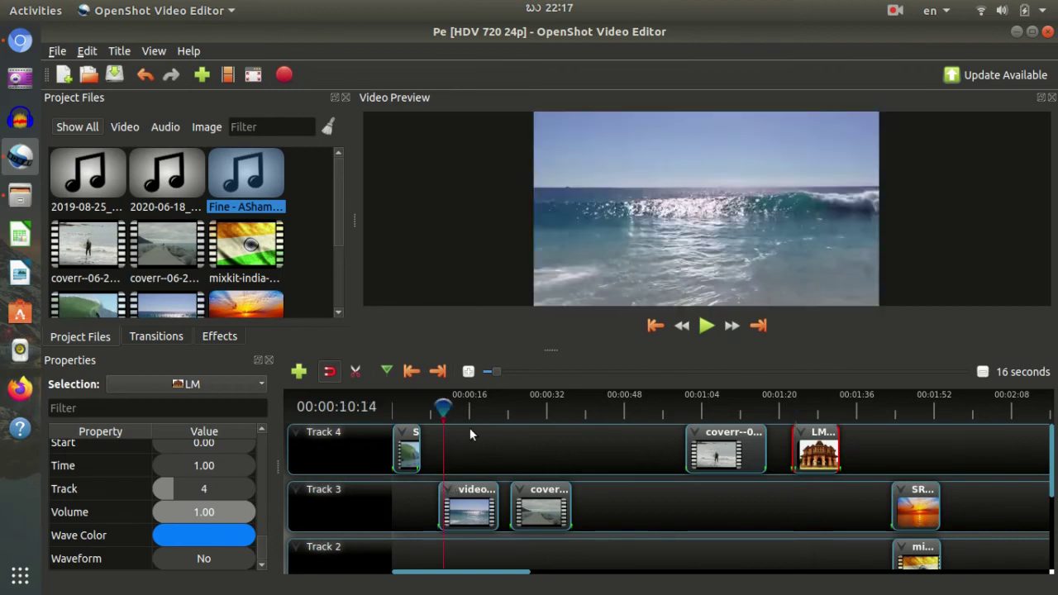
pyautogui.press('space')
pyautogui.moveTo(559, 504); pyautogui.dragTo(612, 506)
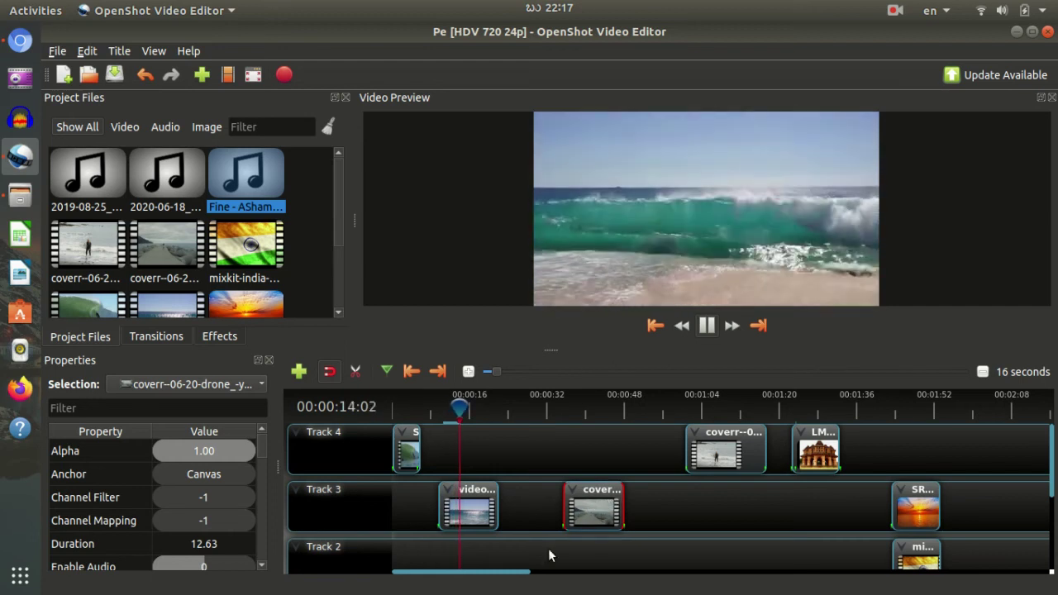
# - Set the Volume of the coverr drone clip on Track 3 to 3
pyautogui.scroll(-2, 543, 559)
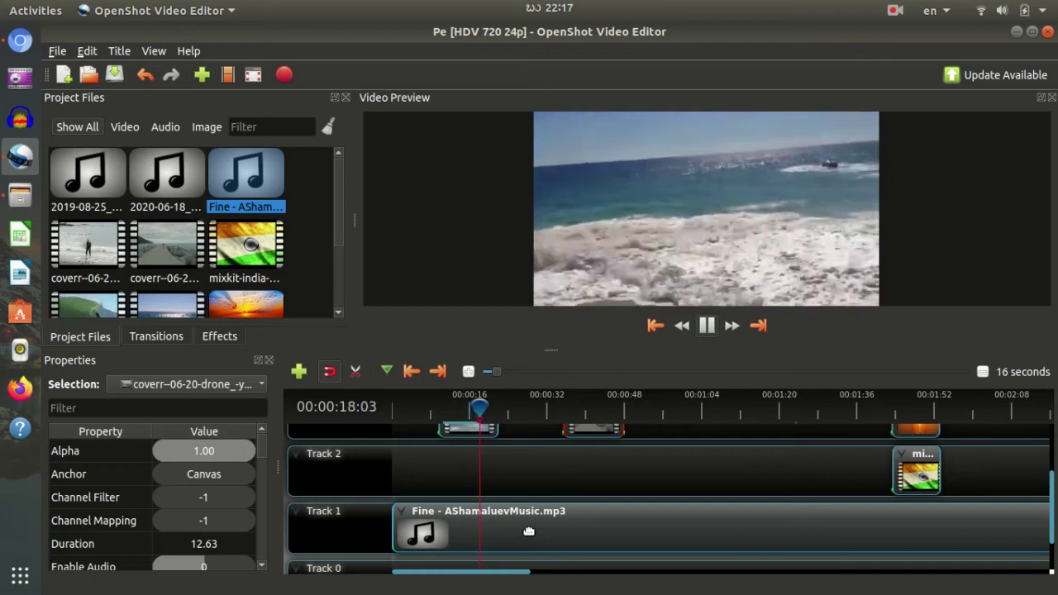
pyautogui.scroll(1, 529, 533)
pyautogui.scroll(-1, 538, 496)
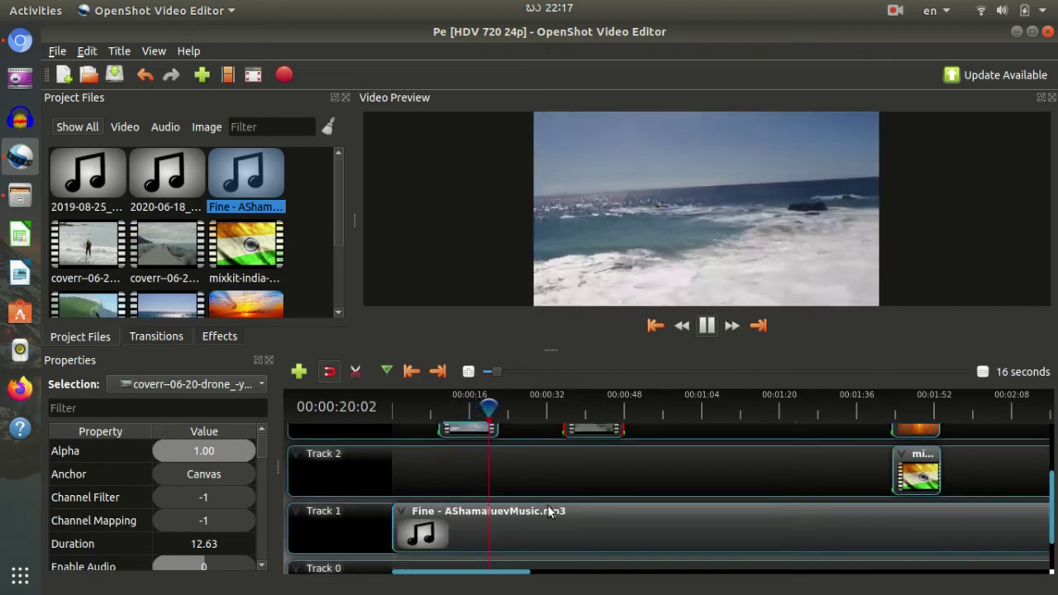
pyautogui.scroll(-5, 179, 506)
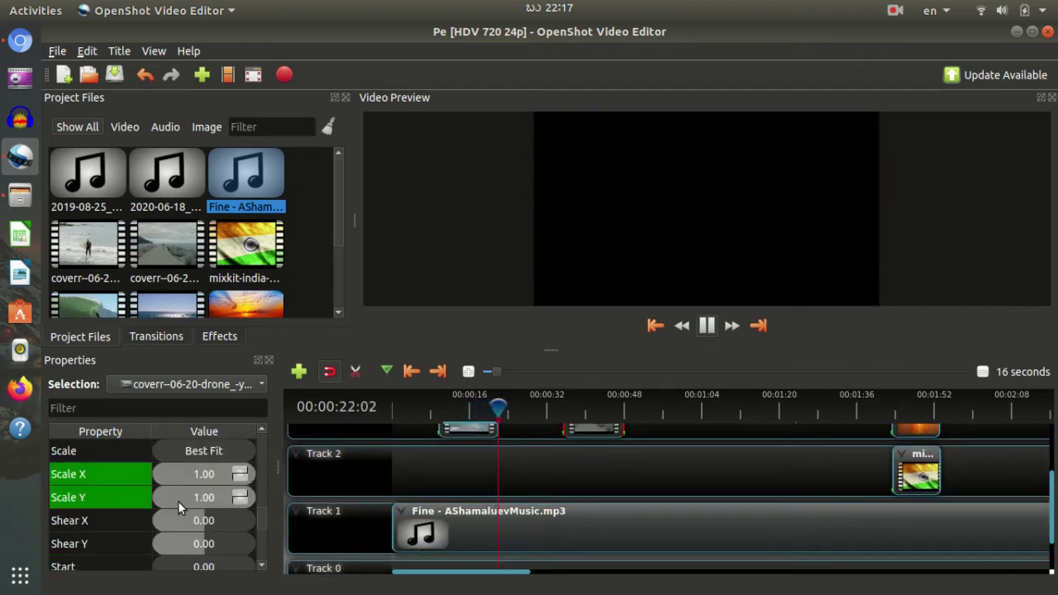
pyautogui.scroll(-2, 221, 541)
pyautogui.click(207, 516)
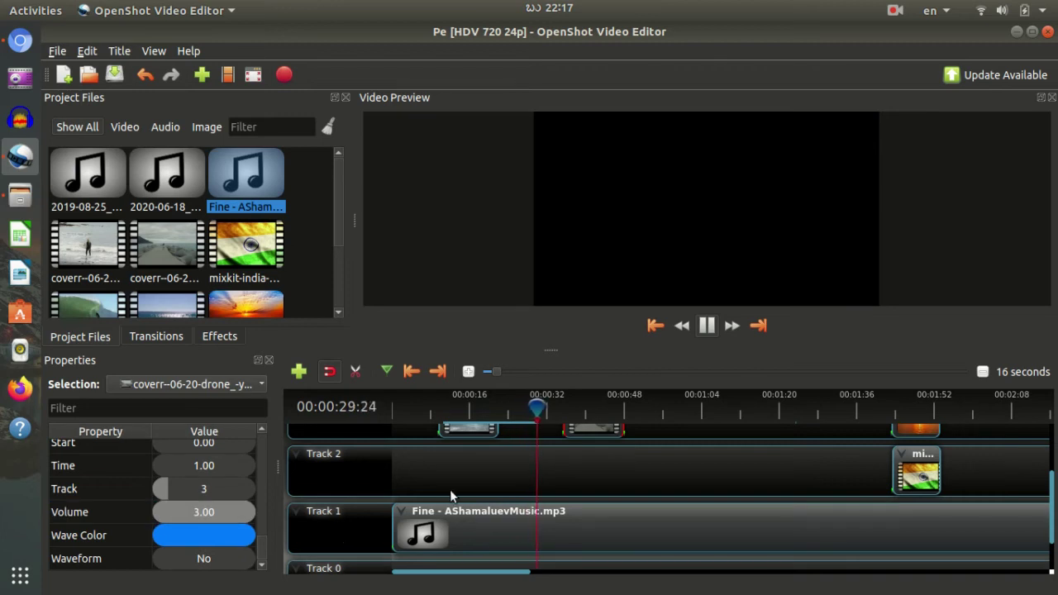
# - Select the Fine - AShamaluevMusic clip on Track 1, compare it with the clips above, and pause playback at about 36 seconds
pyautogui.click(478, 511)
pyautogui.scroll(2, 463, 505)
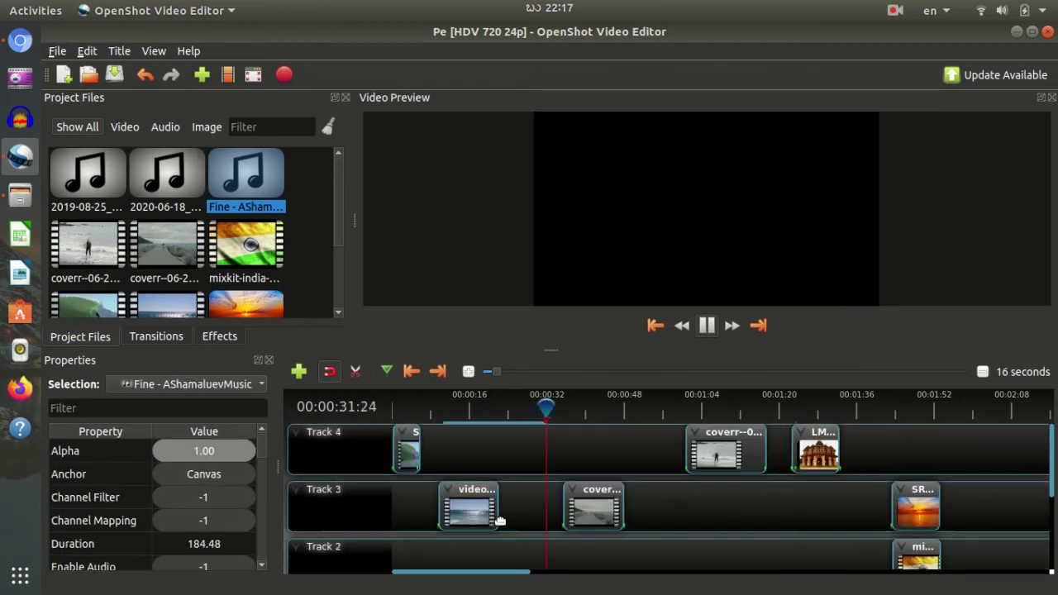
pyautogui.scroll(-2, 463, 504)
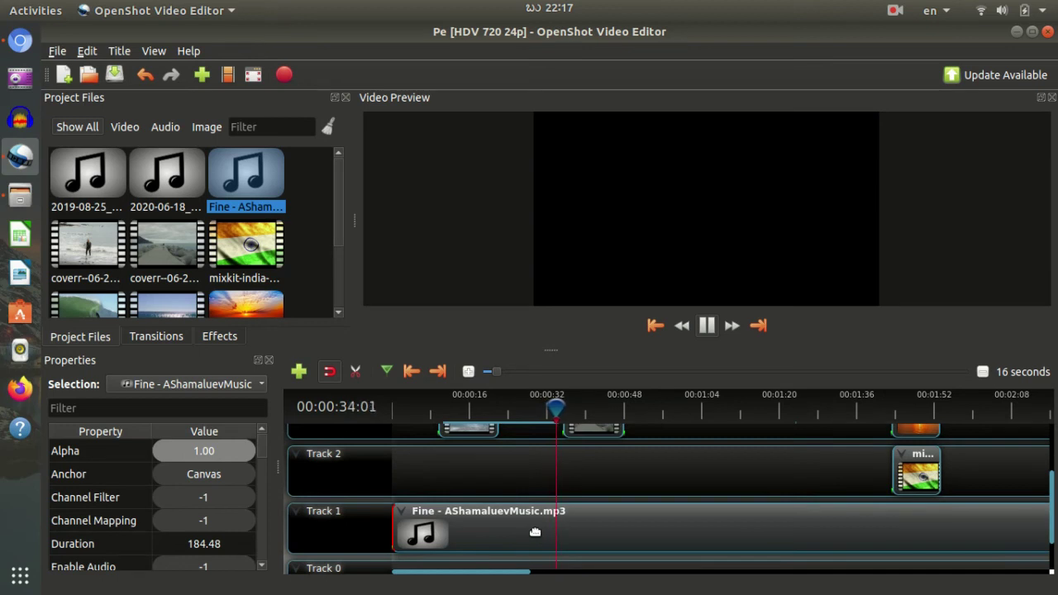
pyautogui.scroll(2, 498, 473)
pyautogui.scroll(-2, 460, 478)
pyautogui.scroll(2, 496, 463)
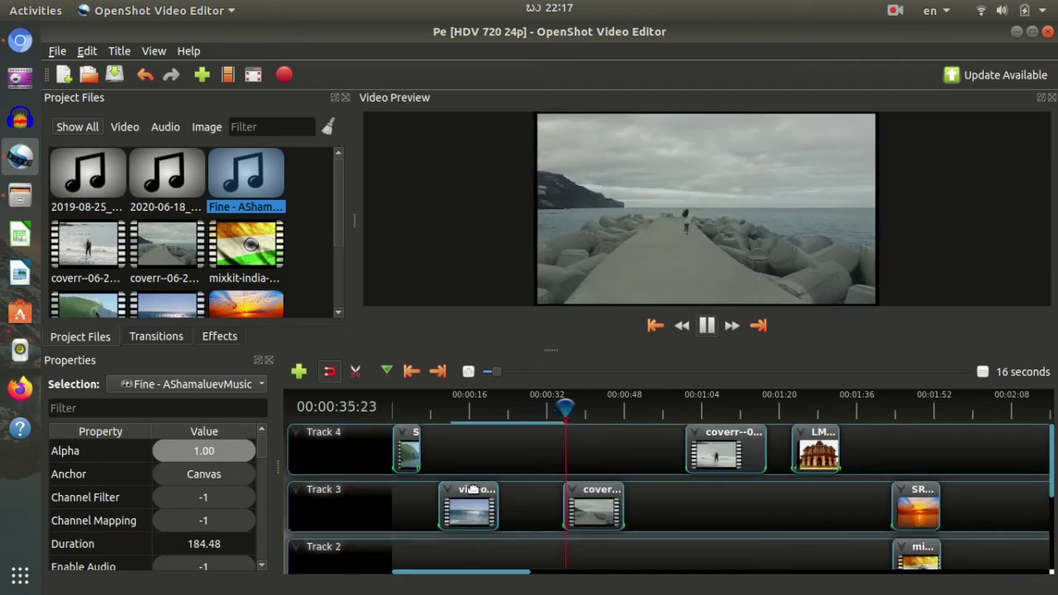
pyautogui.press('space')
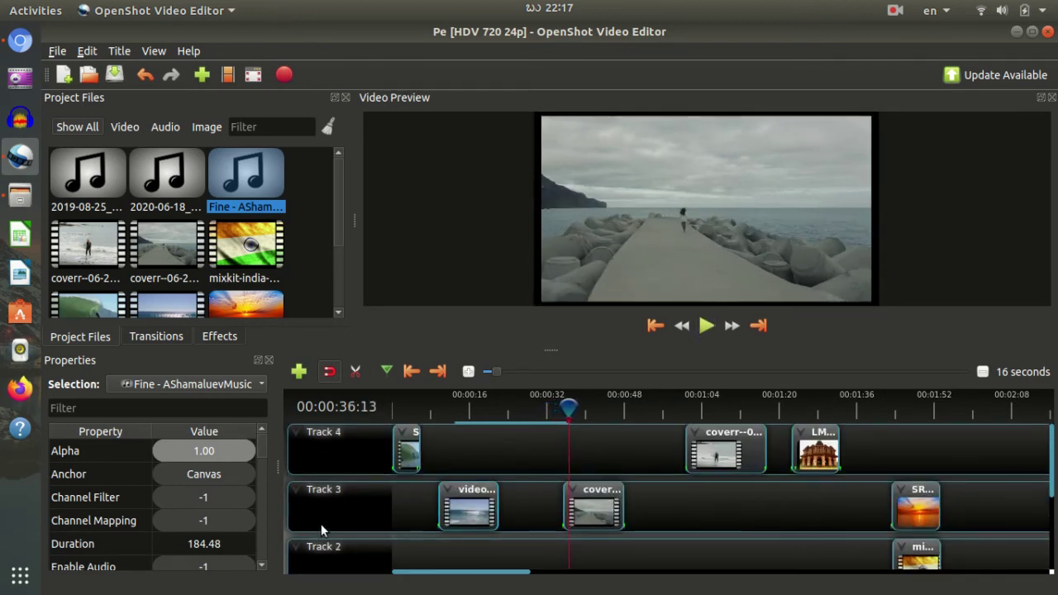
# - Add a track above Track 4 and another track below Track 5
pyautogui.rightClick(351, 451)
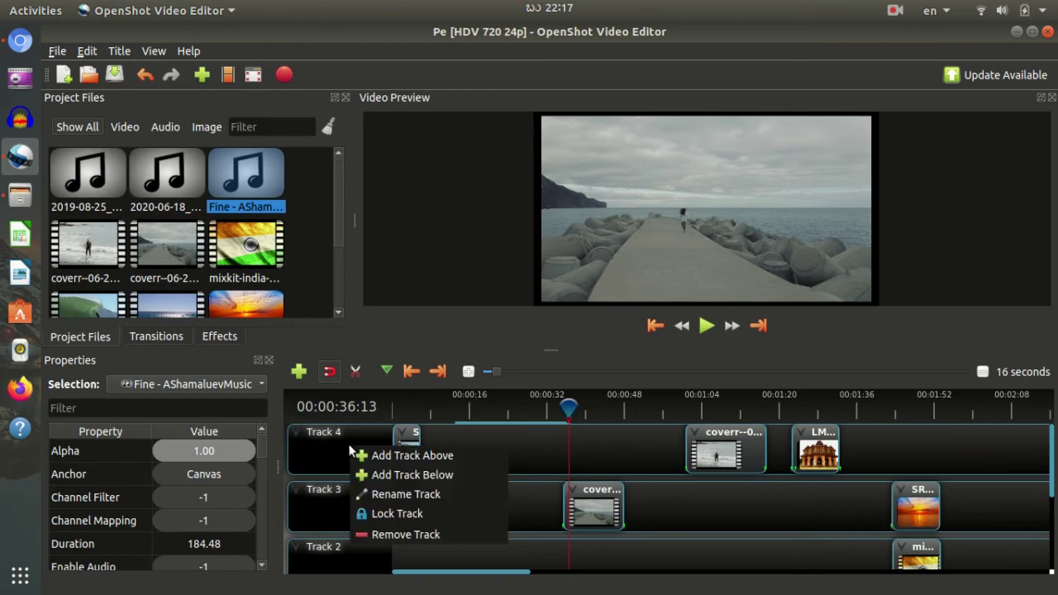
pyautogui.click(402, 457)
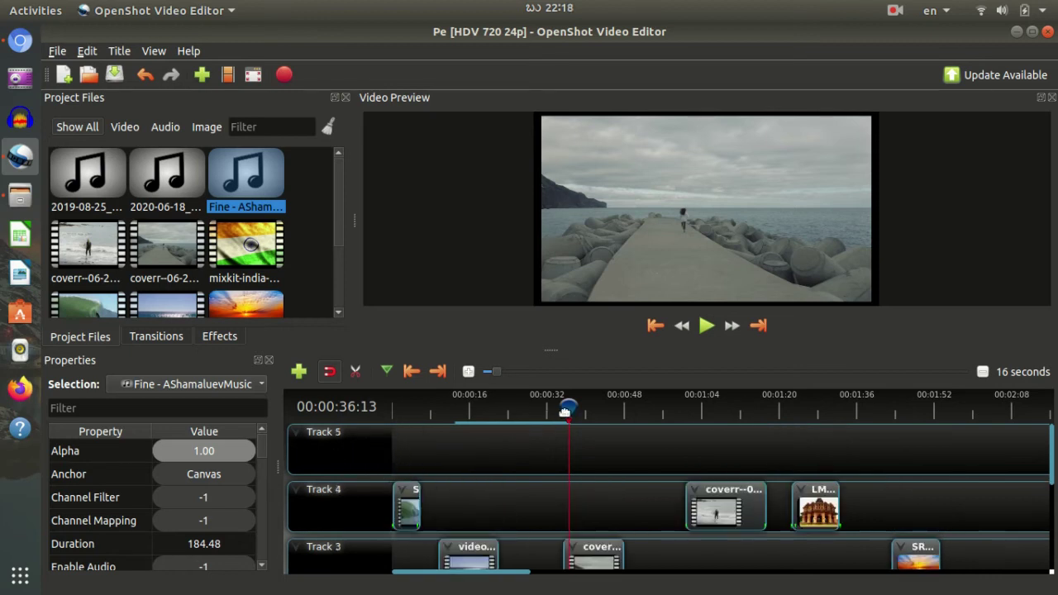
pyautogui.rightClick(342, 458)
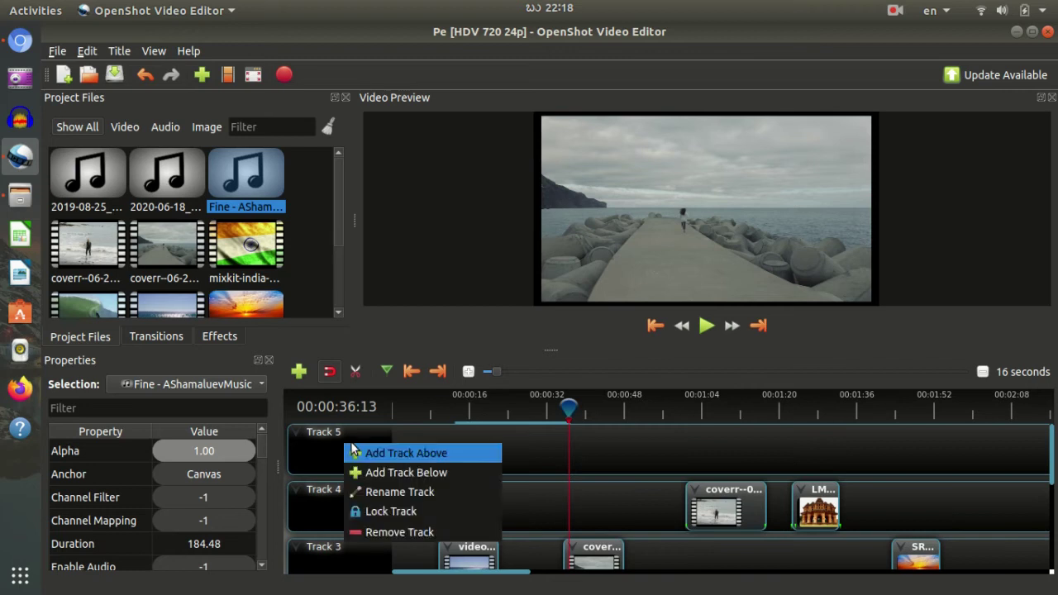
pyautogui.click(389, 477)
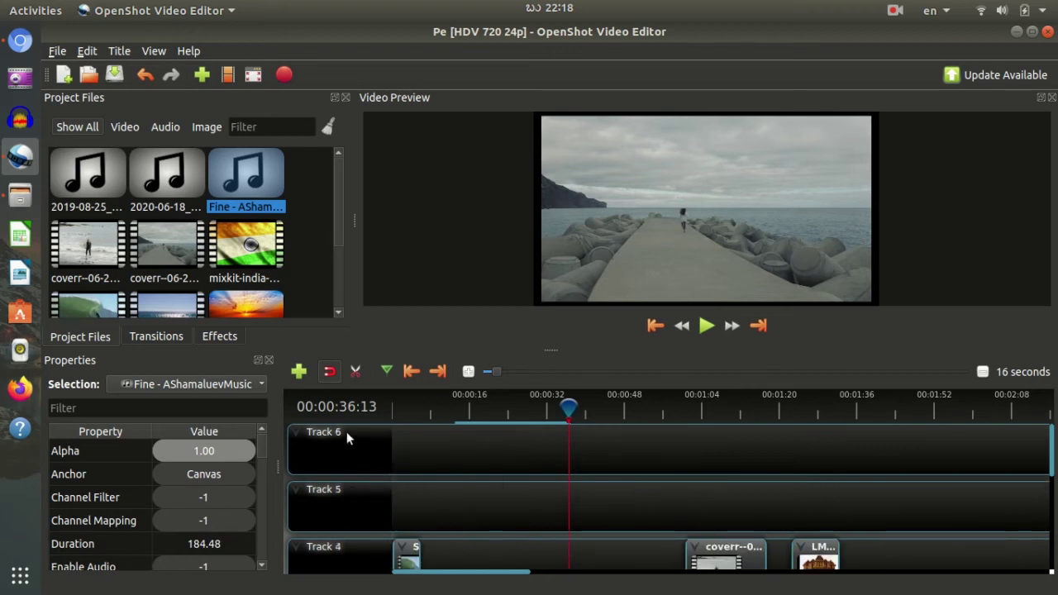
# - Rename the uppermost track, Track 6, as S
pyautogui.rightClick(343, 444)
pyautogui.click(393, 496)
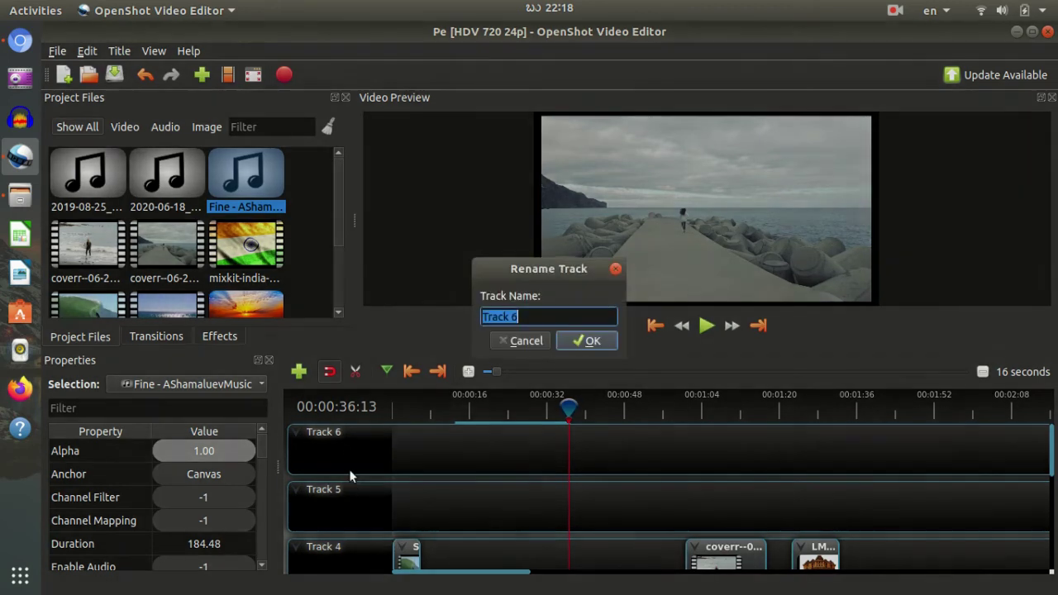
pyautogui.write('S')
pyautogui.click(589, 340)
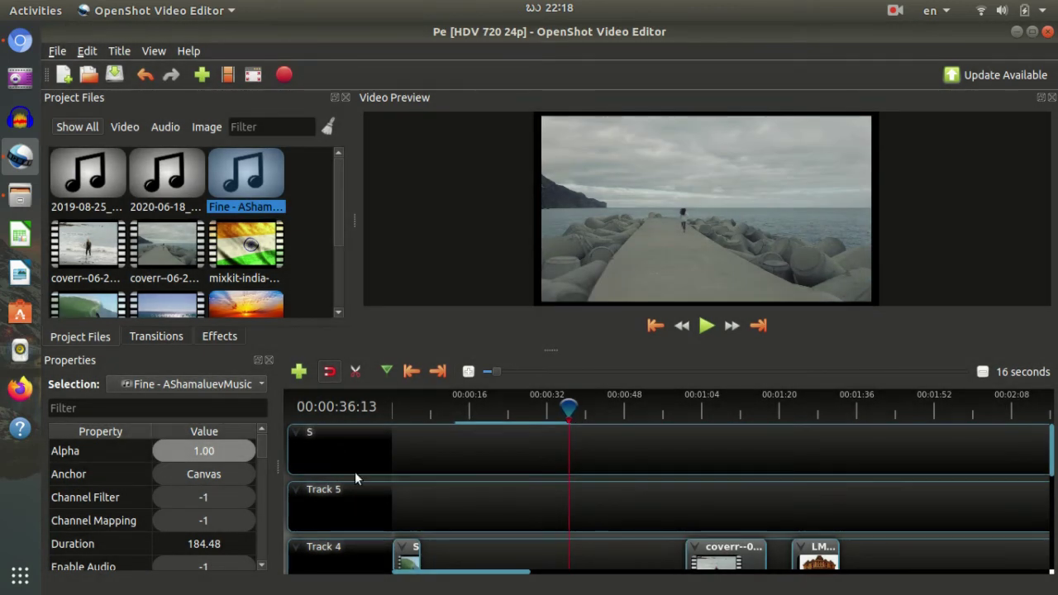
pyautogui.scroll(-3, 473, 506)
pyautogui.scroll(3, 469, 496)
pyautogui.scroll(-3, 466, 489)
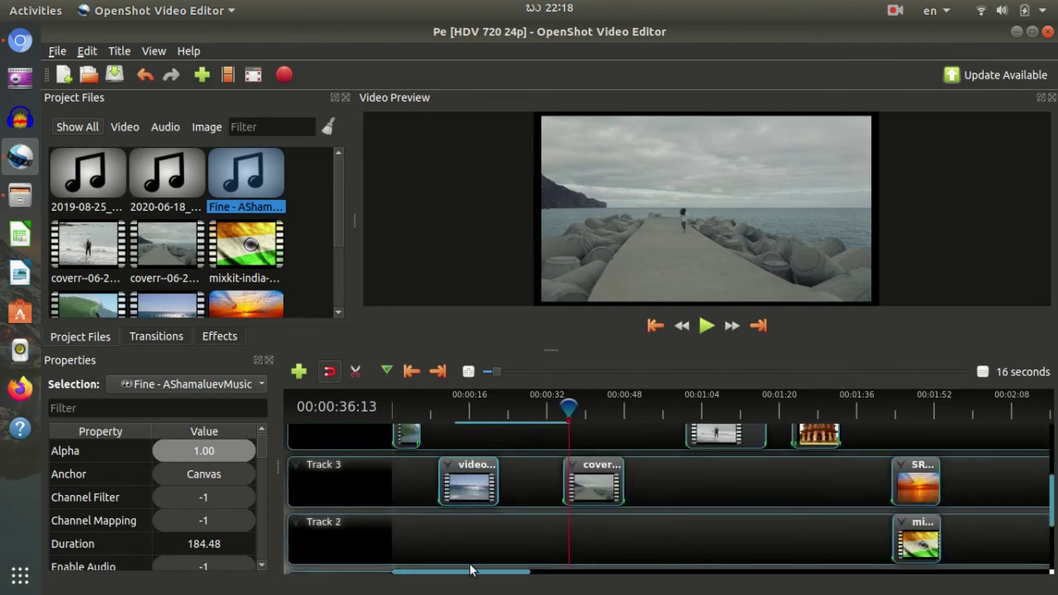
pyautogui.scroll(1, 451, 534)
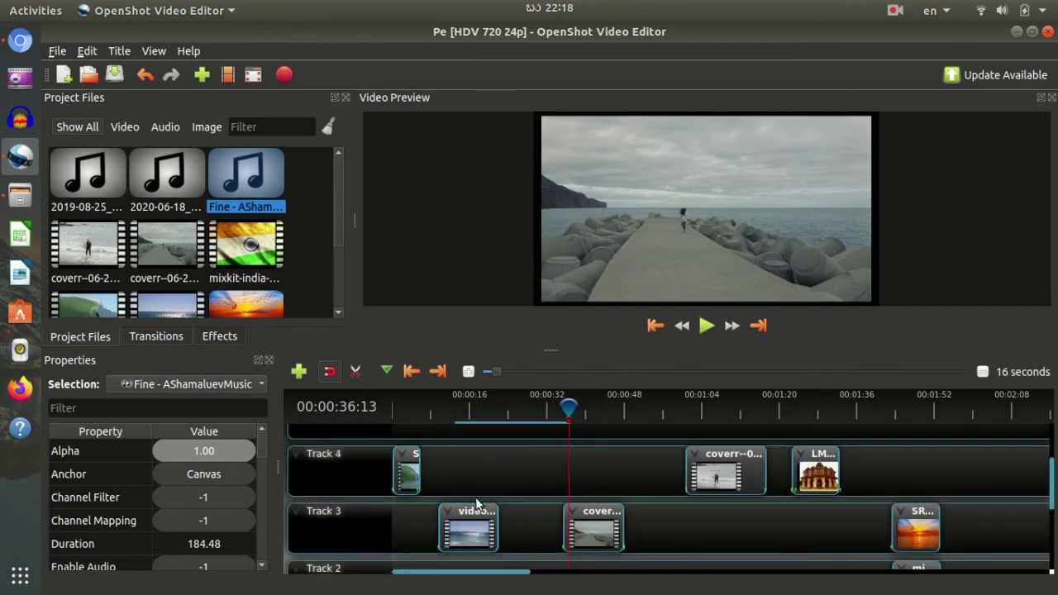
pyautogui.scroll(-1, 476, 505)
pyautogui.scroll(1, 469, 512)
pyautogui.scroll(2, 407, 474)
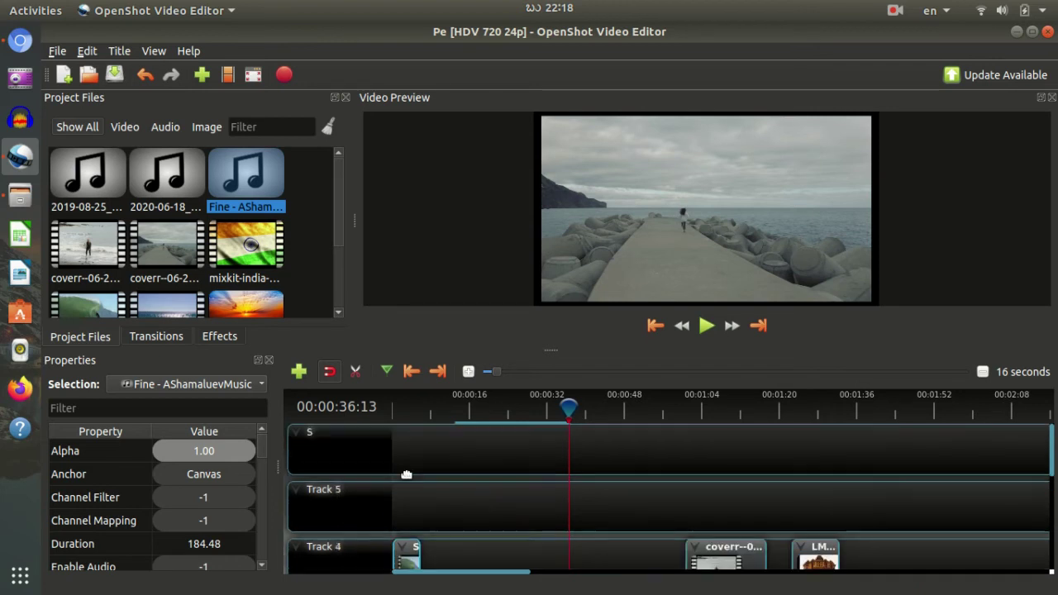
# - Lock Track 4 and try to add the mixkit-india video from the project files to it
pyautogui.rightClick(329, 452)
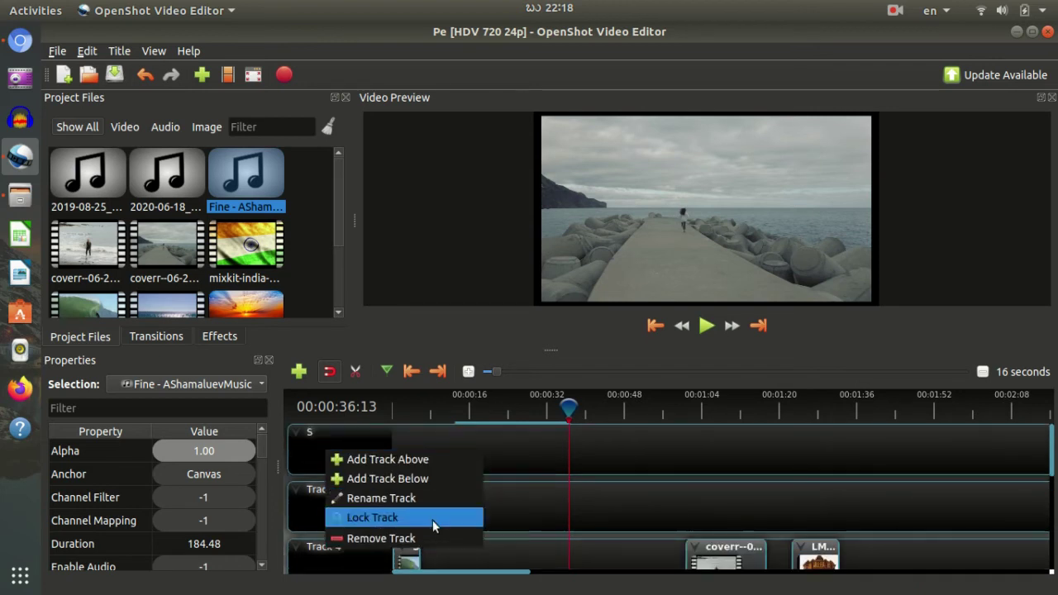
pyautogui.click(484, 521)
pyautogui.scroll(-2, 497, 513)
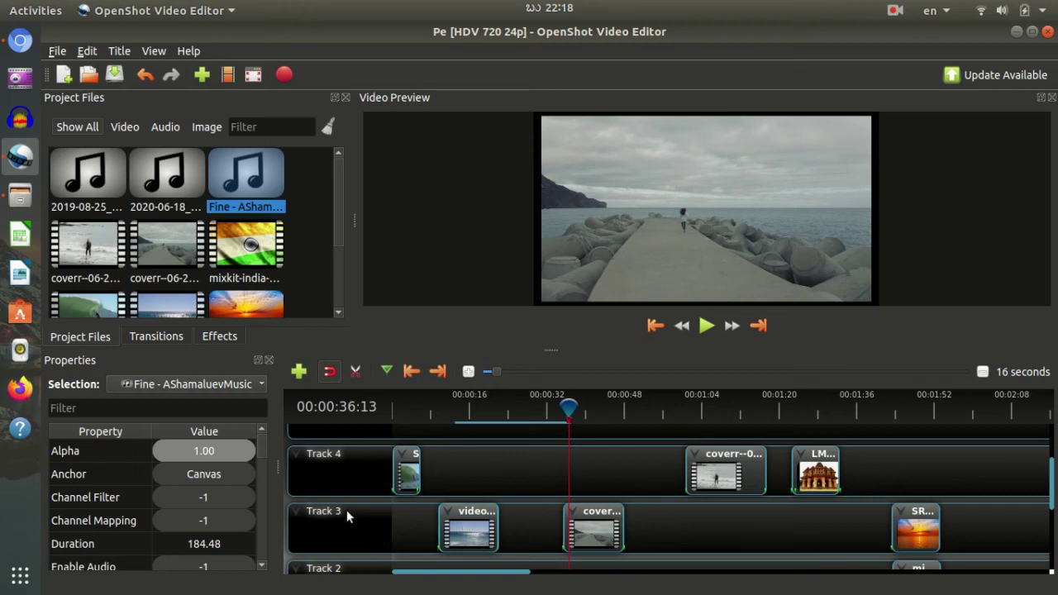
pyautogui.rightClick(339, 463)
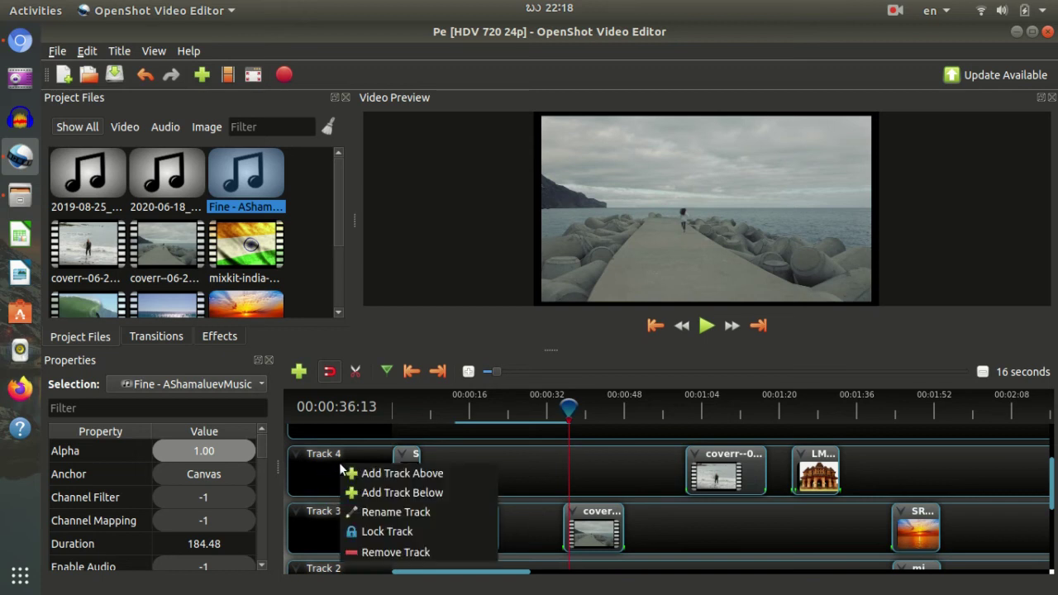
pyautogui.click(420, 535)
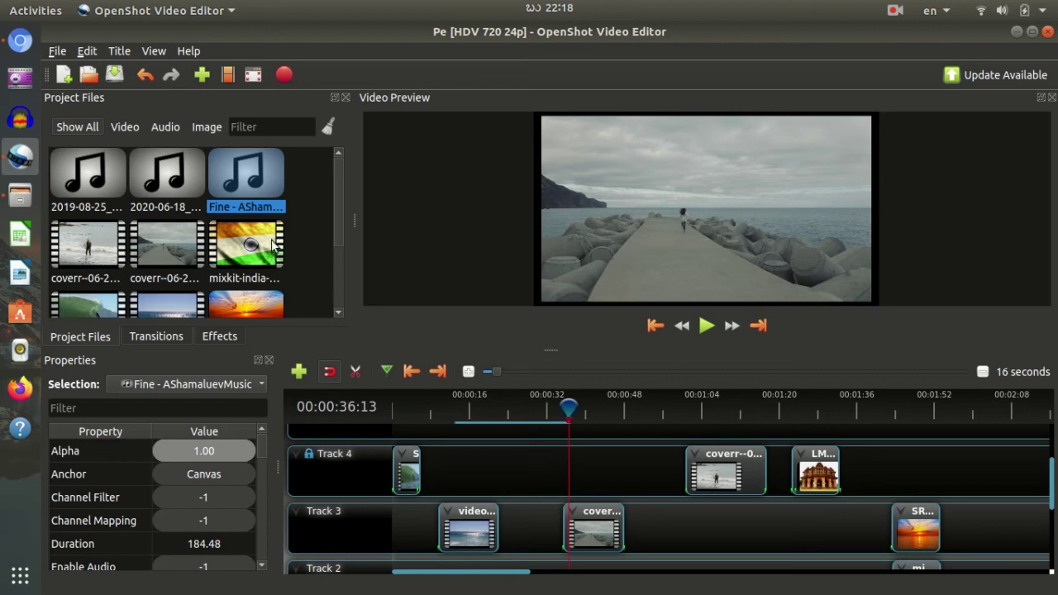
pyautogui.moveTo(250, 248)
pyautogui.mouseDown()
pyautogui.moveTo(439, 410)
pyautogui.moveTo(473, 521)
pyautogui.moveTo(423, 463)
pyautogui.moveTo(455, 529)
pyautogui.moveTo(397, 418)
pyautogui.moveTo(234, 225)
pyautogui.moveTo(247, 248)
pyautogui.mouseUp()
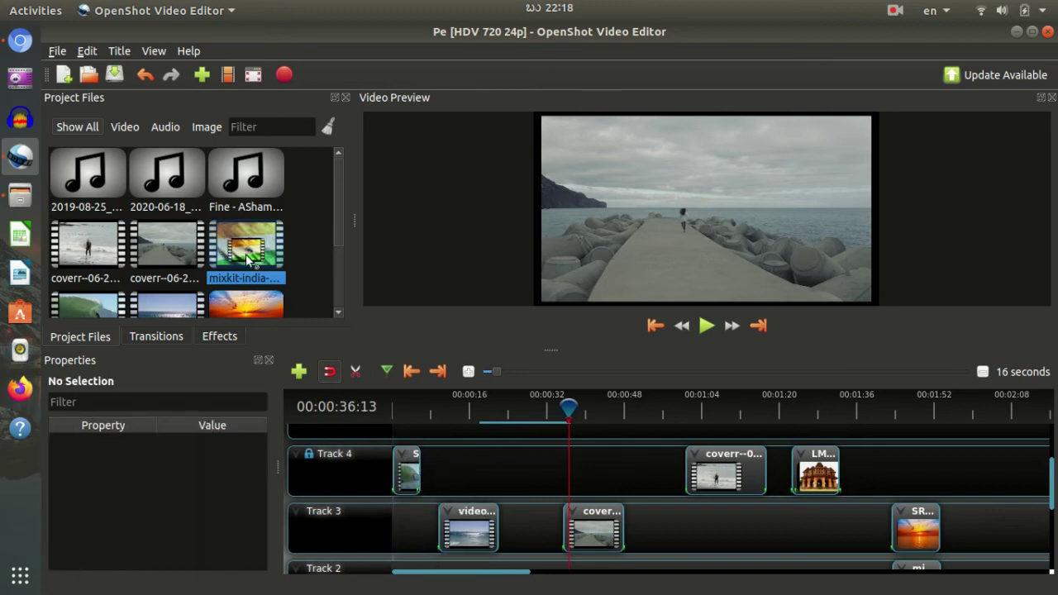
# - Unlock Track 4 and try bringing the mixkit-india video to it again
pyautogui.rightClick(326, 479)
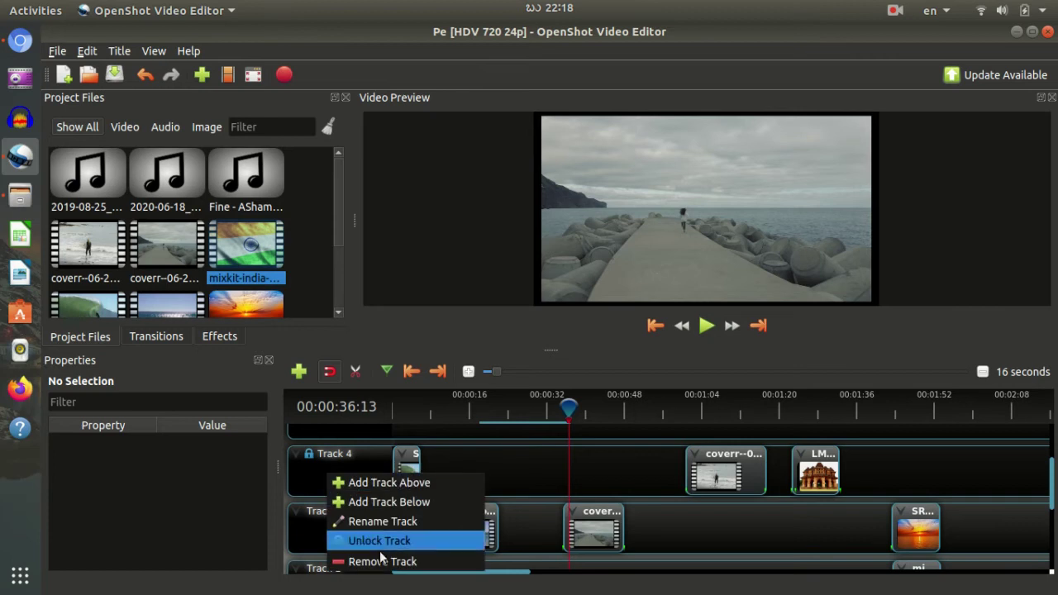
pyautogui.click(374, 541)
pyautogui.moveTo(261, 272)
pyautogui.mouseDown()
pyautogui.moveTo(389, 377)
pyautogui.moveTo(430, 472)
pyautogui.moveTo(308, 354)
pyautogui.moveTo(250, 258)
pyautogui.mouseUp()
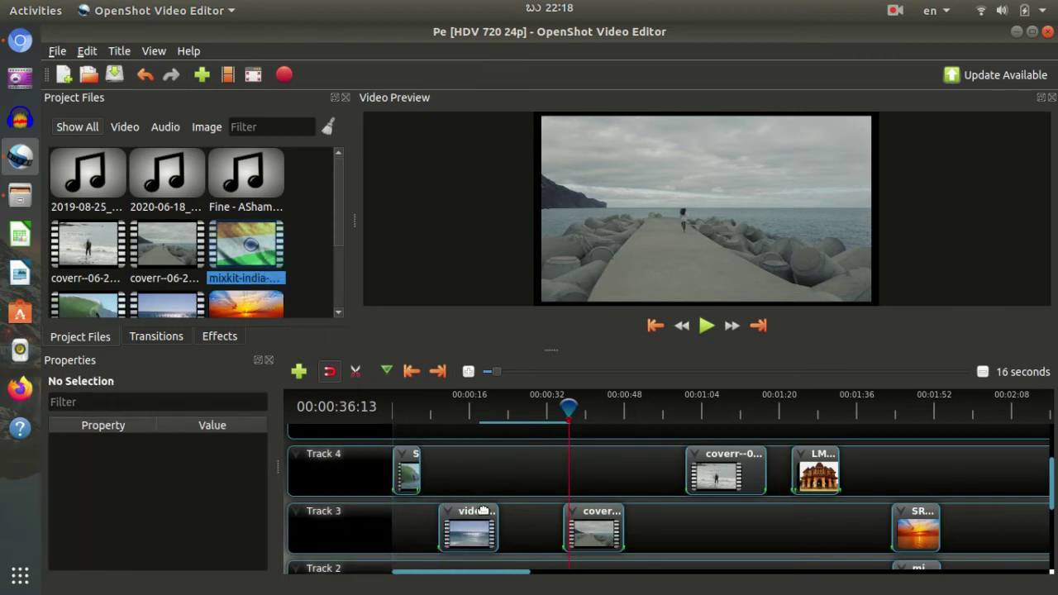
pyautogui.rightClick(335, 470)
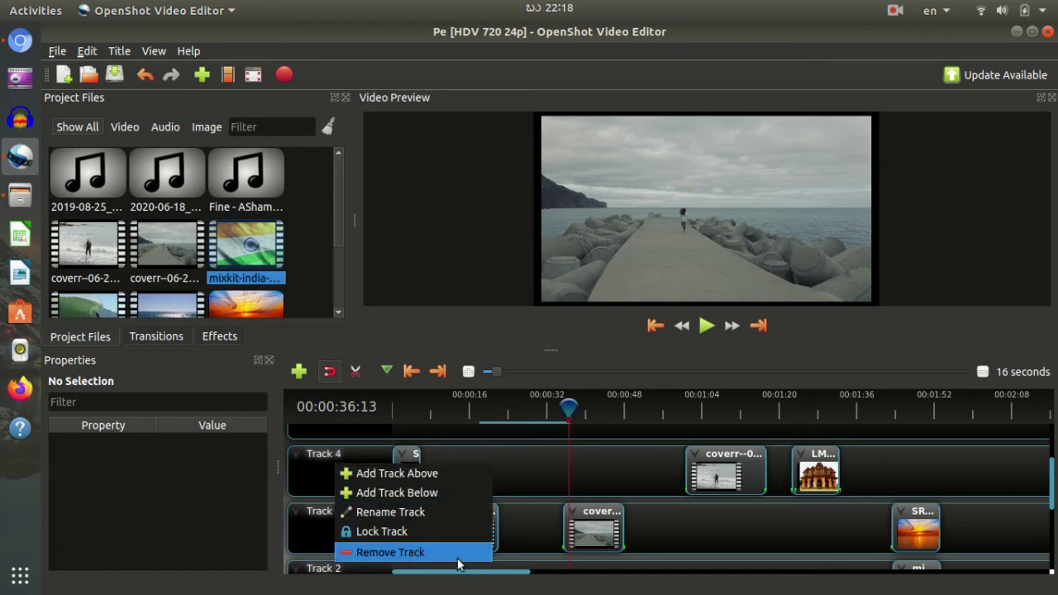
pyautogui.click(511, 470)
pyautogui.rightClick(356, 474)
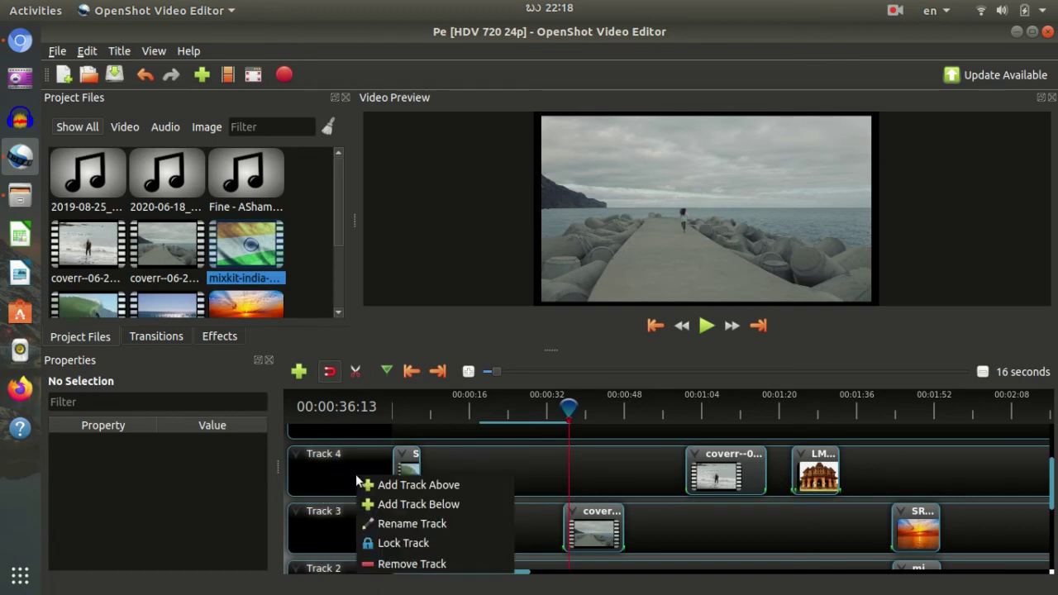
pyautogui.click(531, 473)
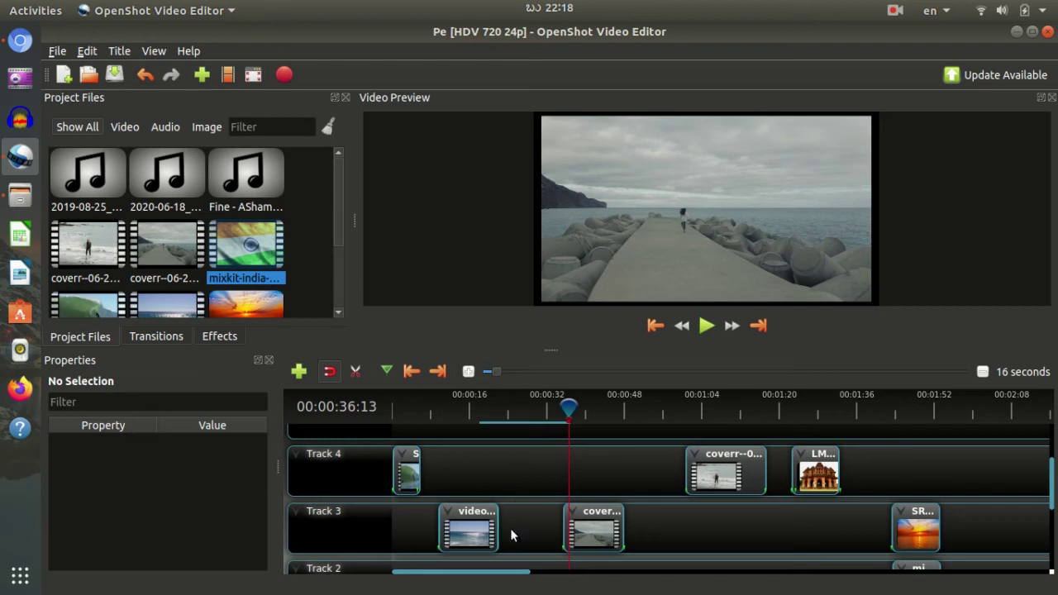
pyautogui.rightClick(601, 530)
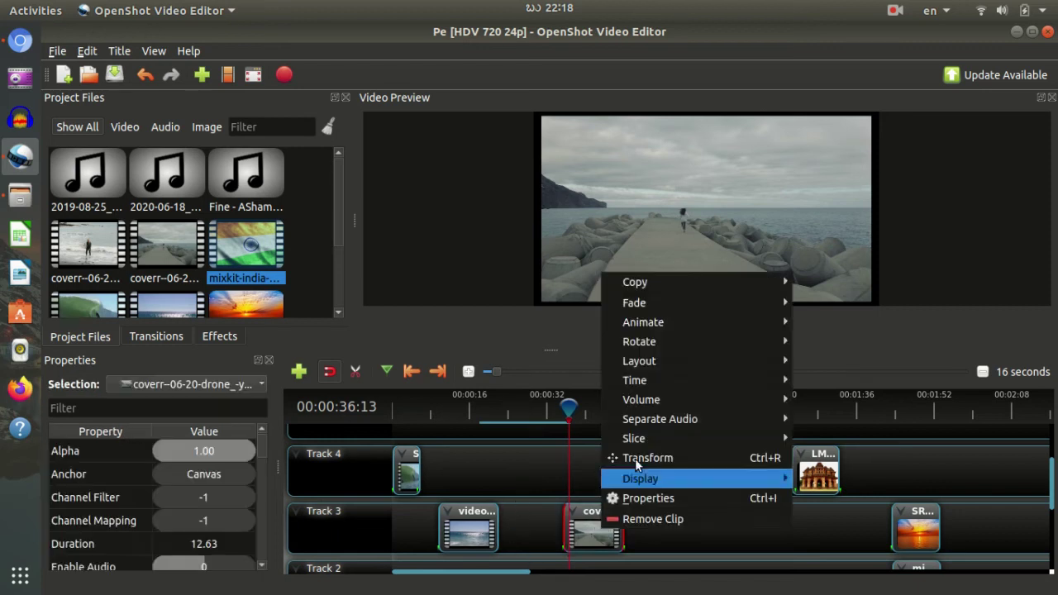
pyautogui.click(695, 537)
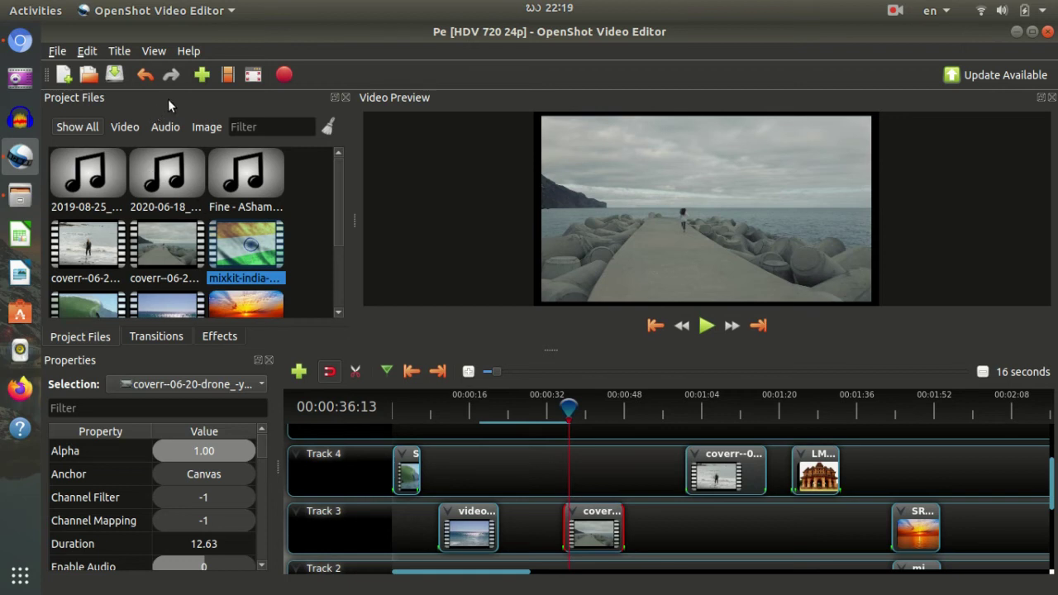
pyautogui.scroll(-3, 203, 233)
pyautogui.click(229, 288)
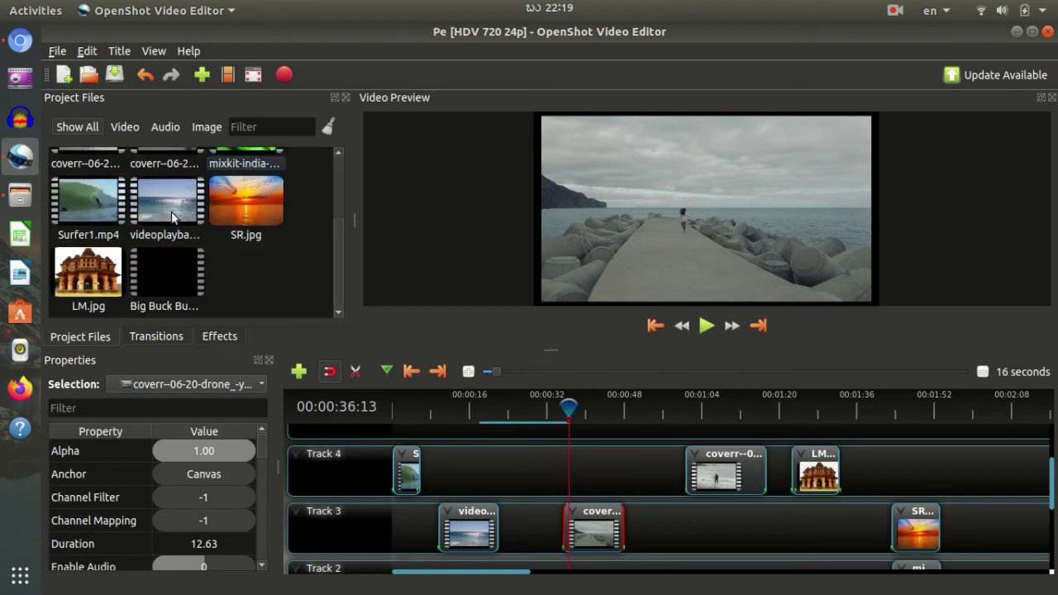
# - Start creating a static title and choose the Sunset template for it
pyautogui.click(119, 50)
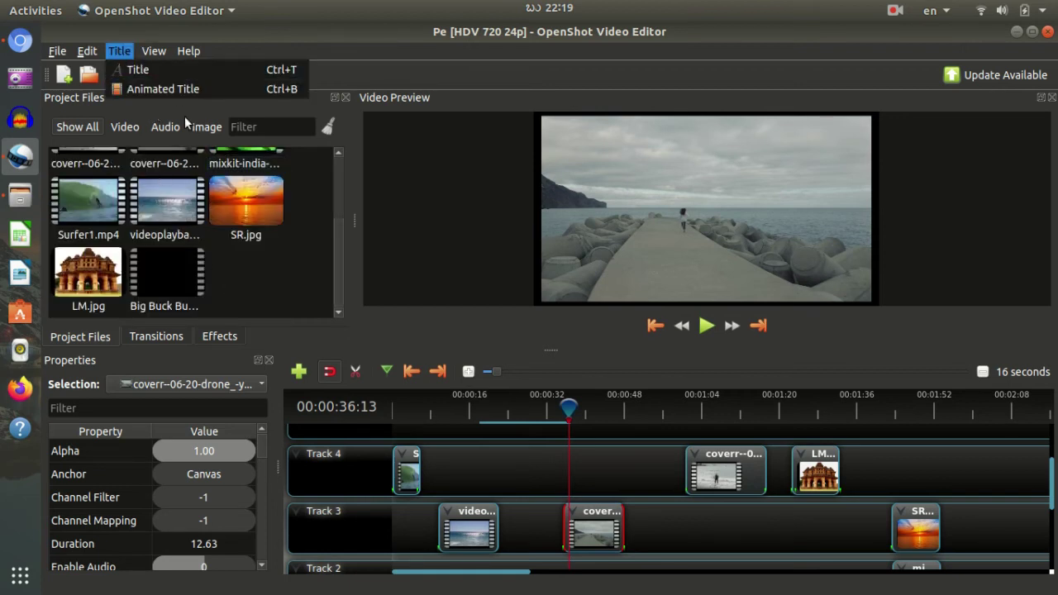
pyautogui.click(166, 74)
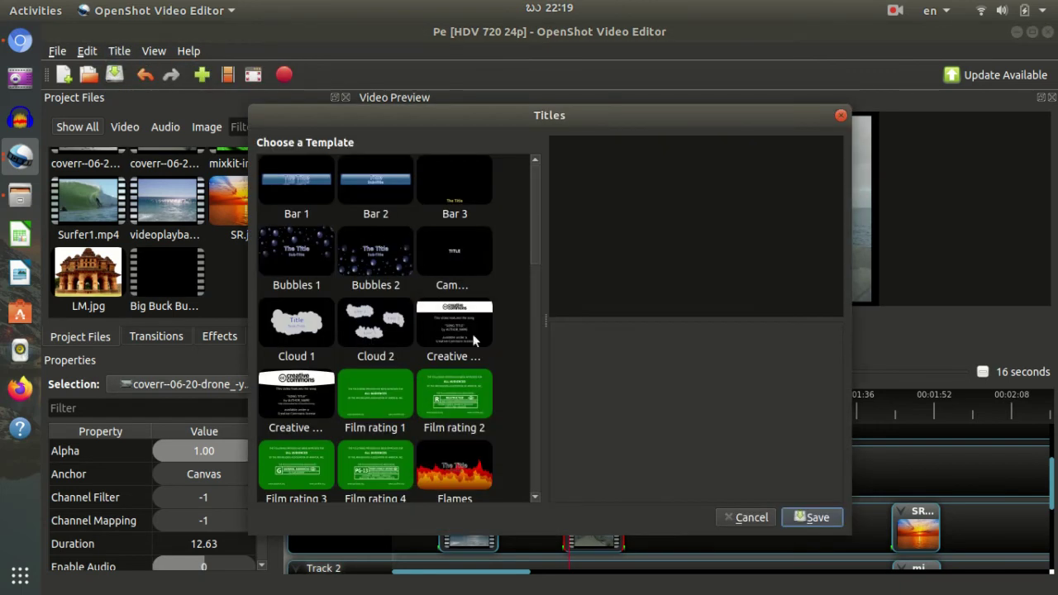
pyautogui.scroll(-10, 405, 406)
pyautogui.click(325, 452)
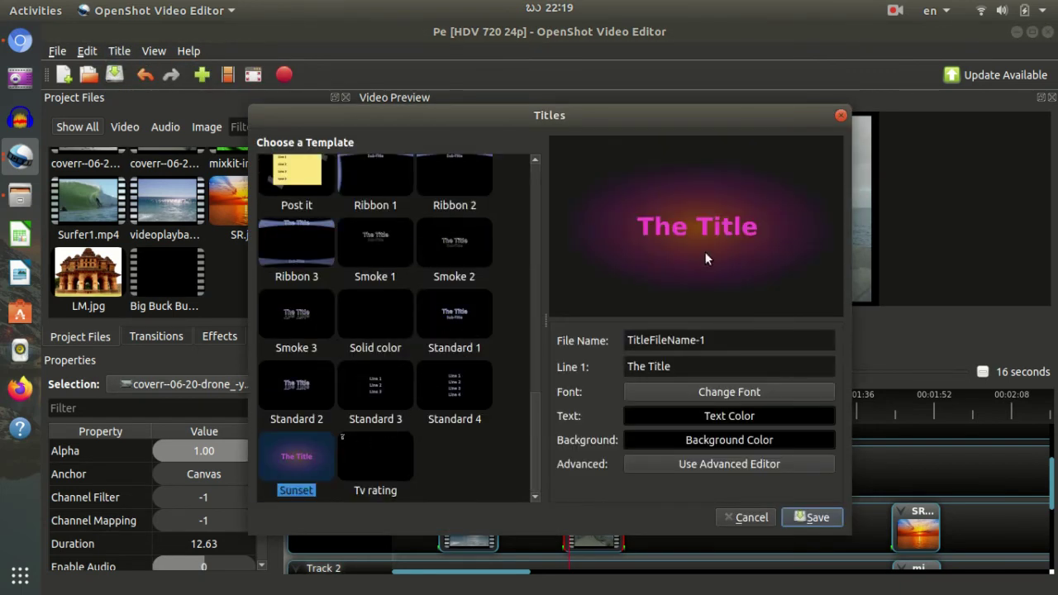
# - Set the Sunset title's text color to pink #ff557f
pyautogui.click(708, 424)
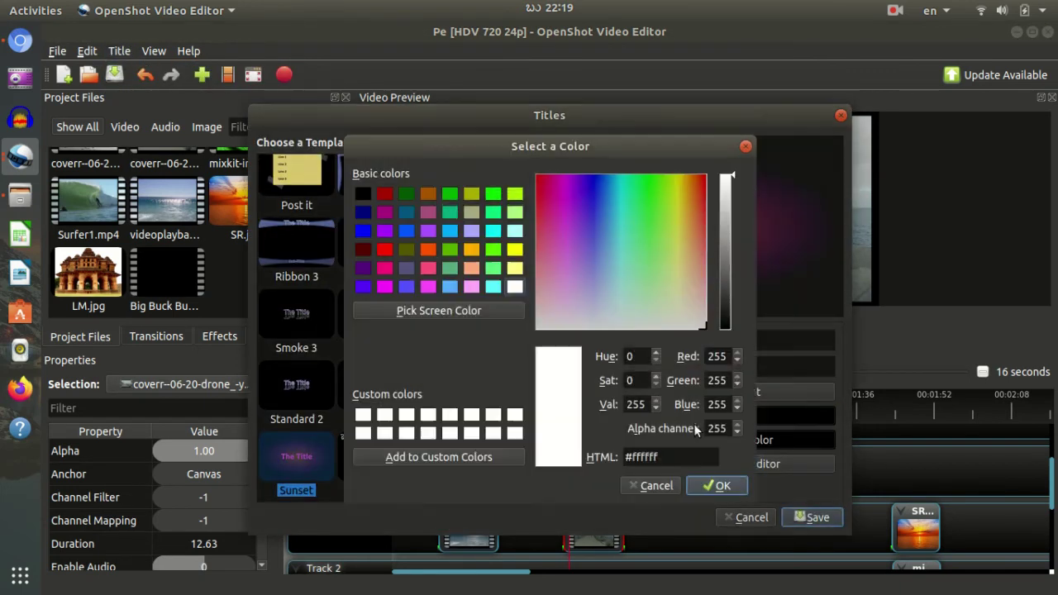
pyautogui.click(428, 267)
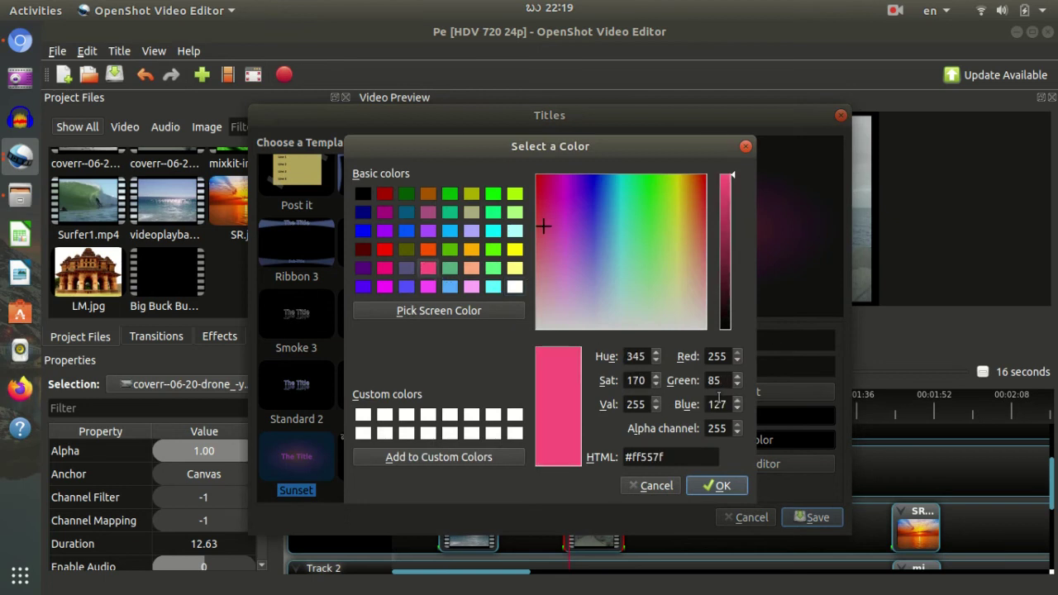
pyautogui.click(698, 487)
# - Change the title's first line to Sample, then save it and place it on Track 4 just before the playhead
pyautogui.tripleClick(697, 363)
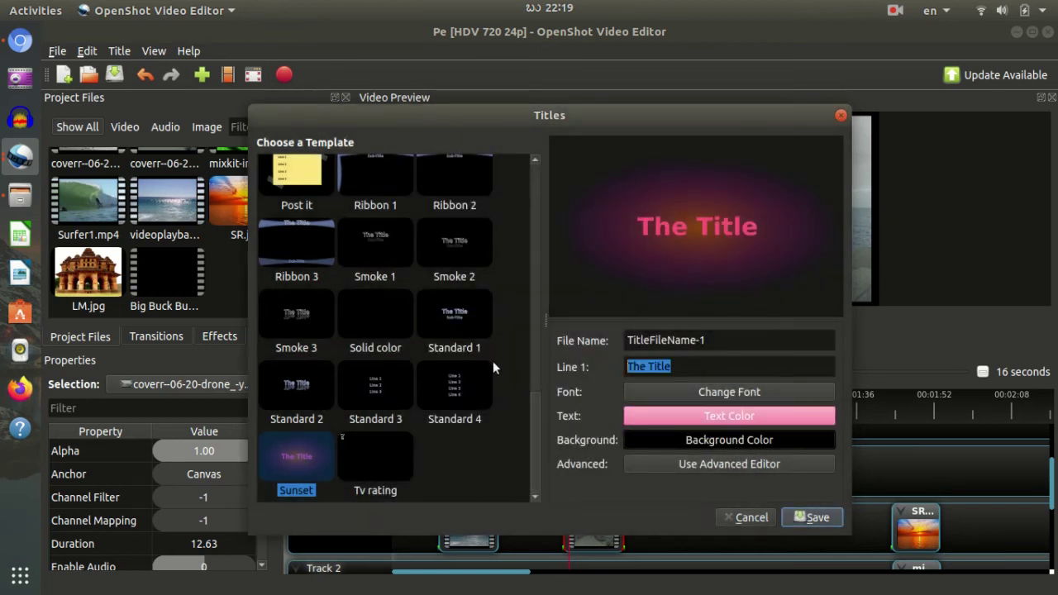
pyautogui.write('Sample')
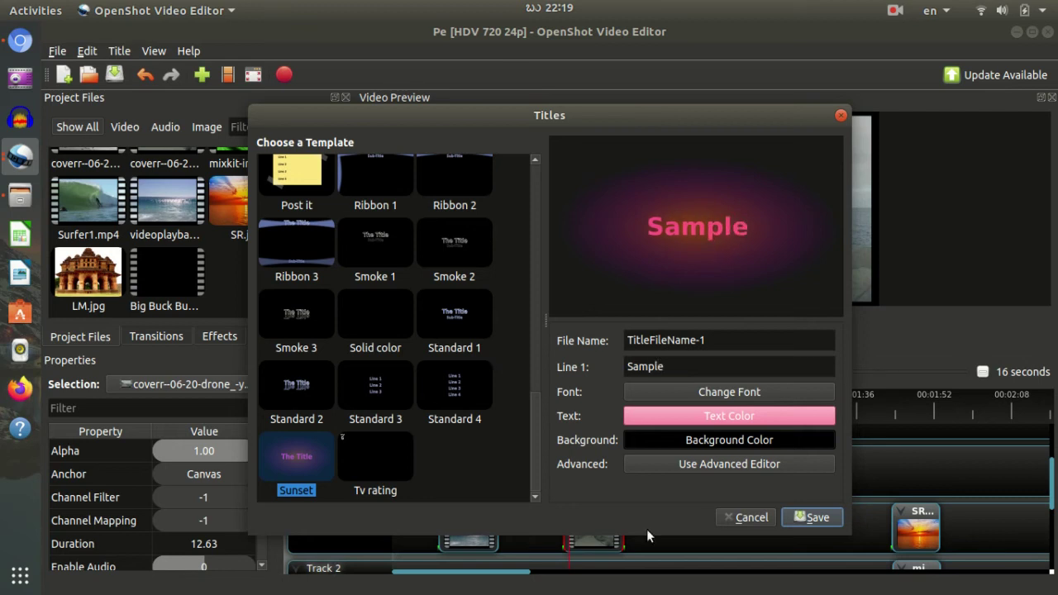
pyautogui.click(812, 518)
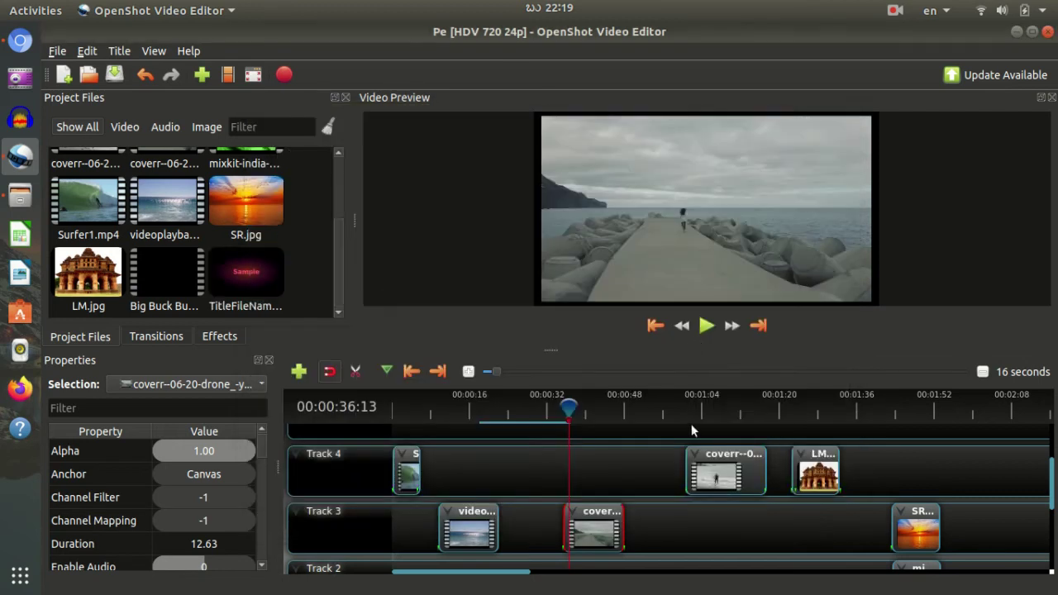
pyautogui.moveTo(238, 285); pyautogui.dragTo(542, 468)
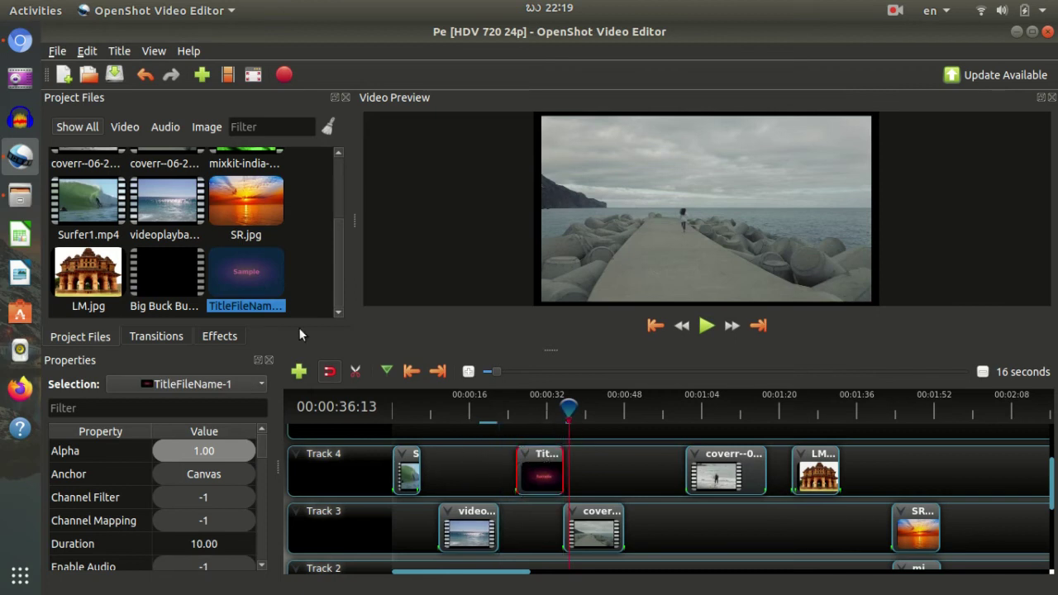
# - Edit the Sample title from the project files, giving it a bright green #55ff00 background, and save it
pyautogui.rightClick(251, 261)
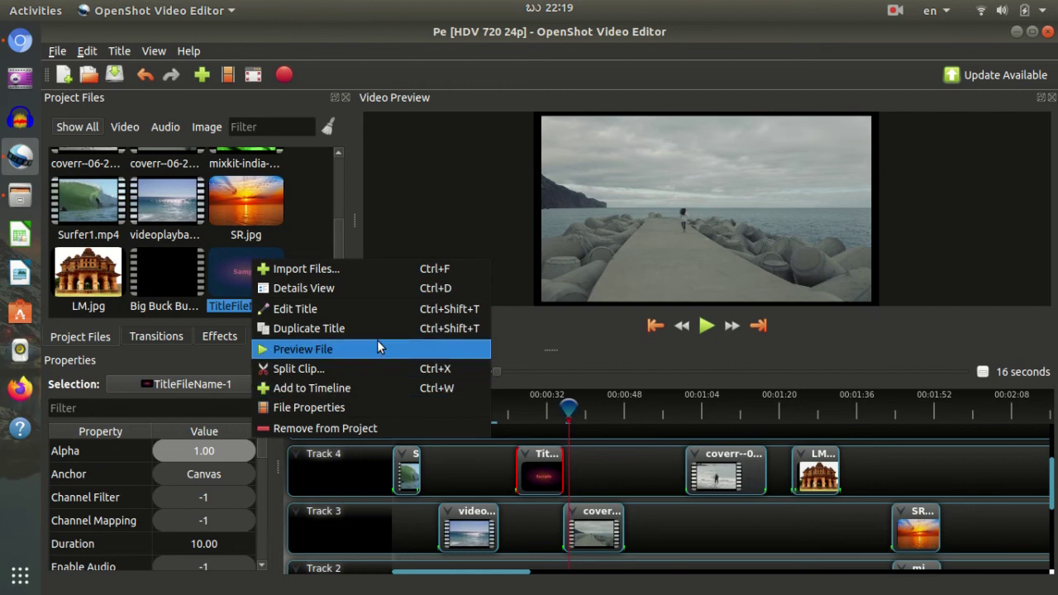
pyautogui.click(350, 308)
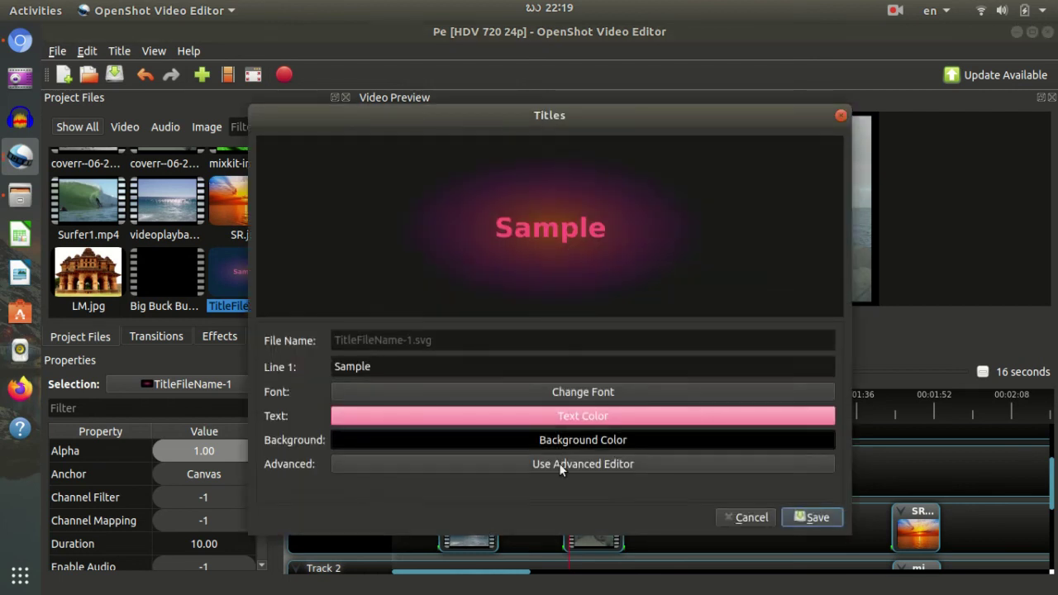
pyautogui.click(539, 444)
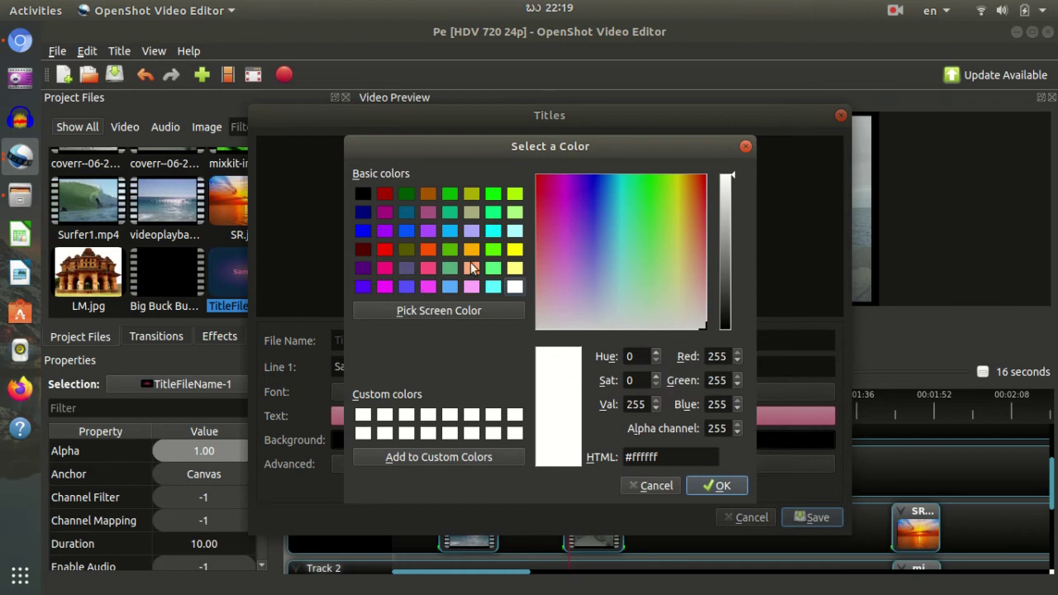
pyautogui.click(494, 250)
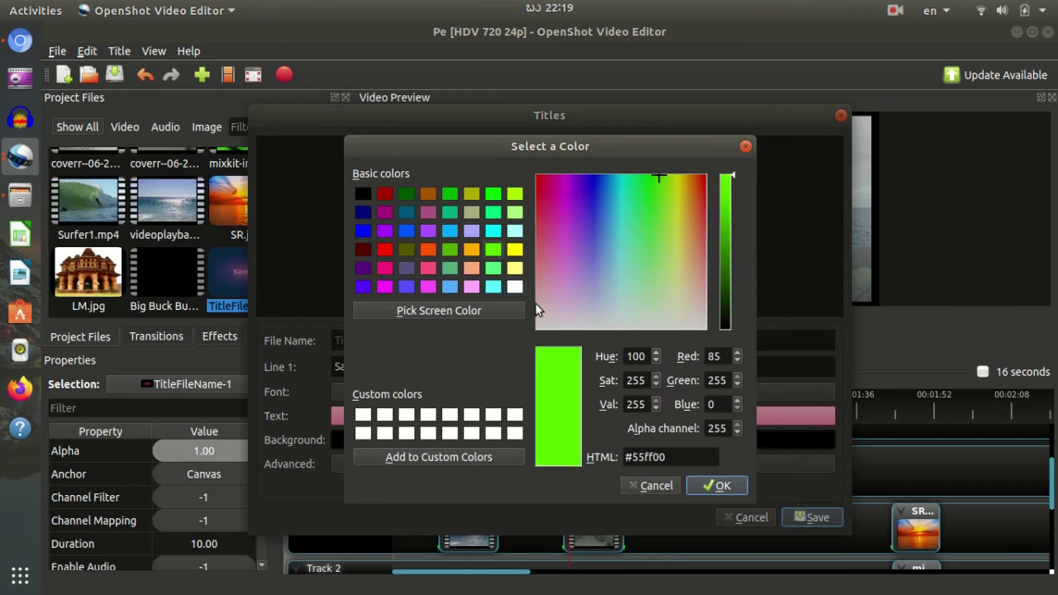
pyautogui.click(716, 487)
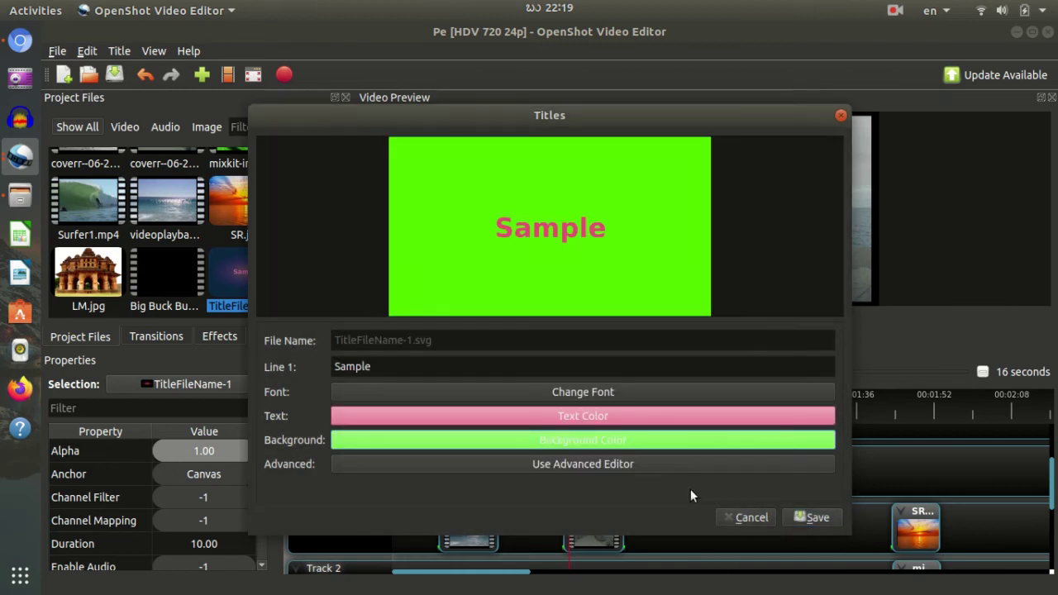
pyautogui.click(808, 518)
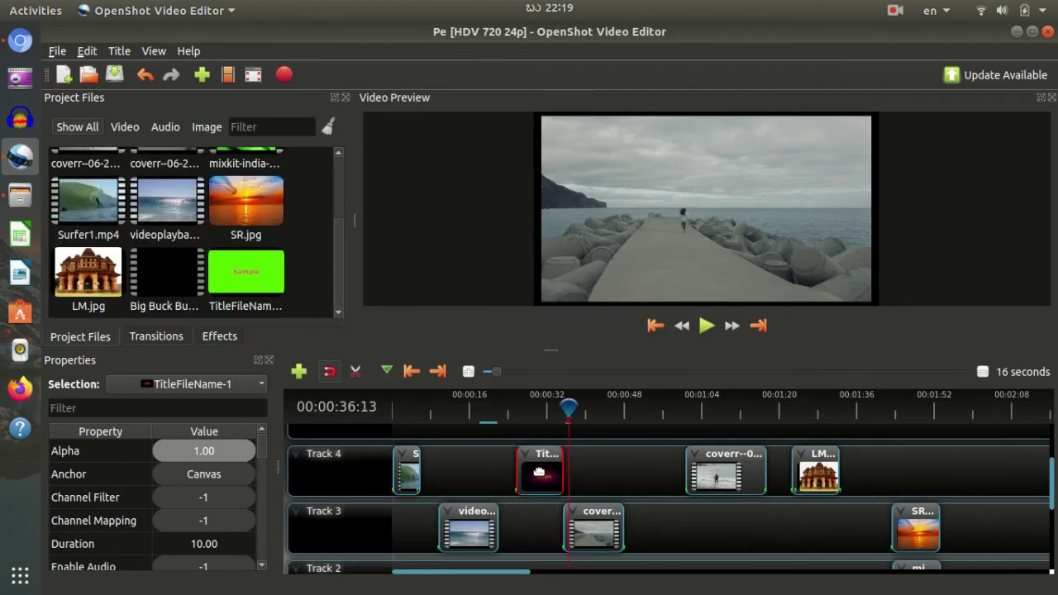
# - Replace the old title clip on Track 4 with the edited green title and preview it at 00:00:29:15
pyautogui.press('Delete')
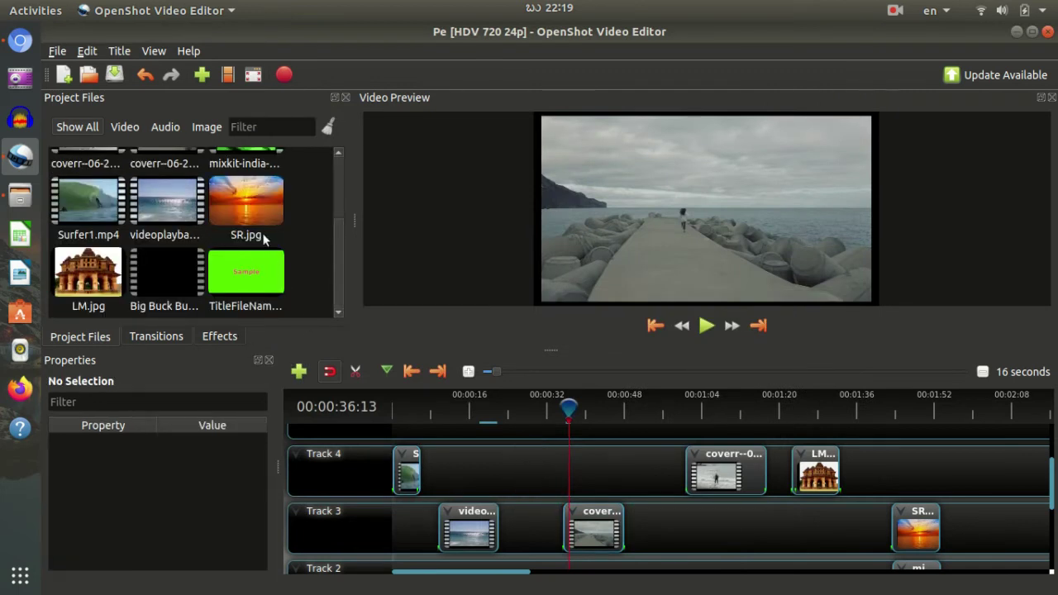
pyautogui.moveTo(258, 273); pyautogui.dragTo(521, 423)
pyautogui.click(535, 405)
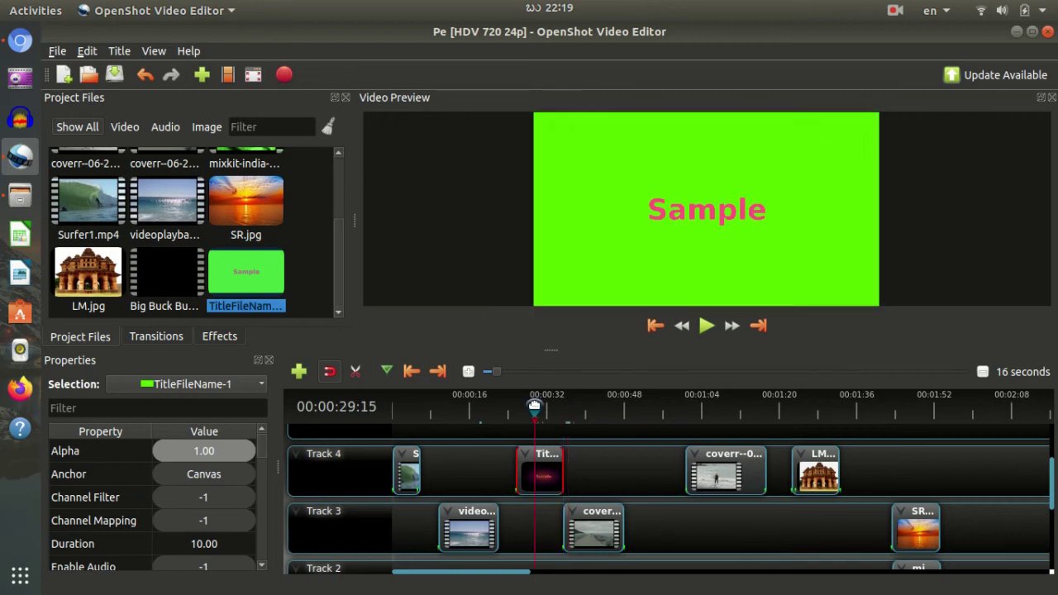
# - Delete the green Sample title clip from Track 4
pyautogui.click(521, 496)
pyautogui.click(540, 470)
pyautogui.press('Delete')
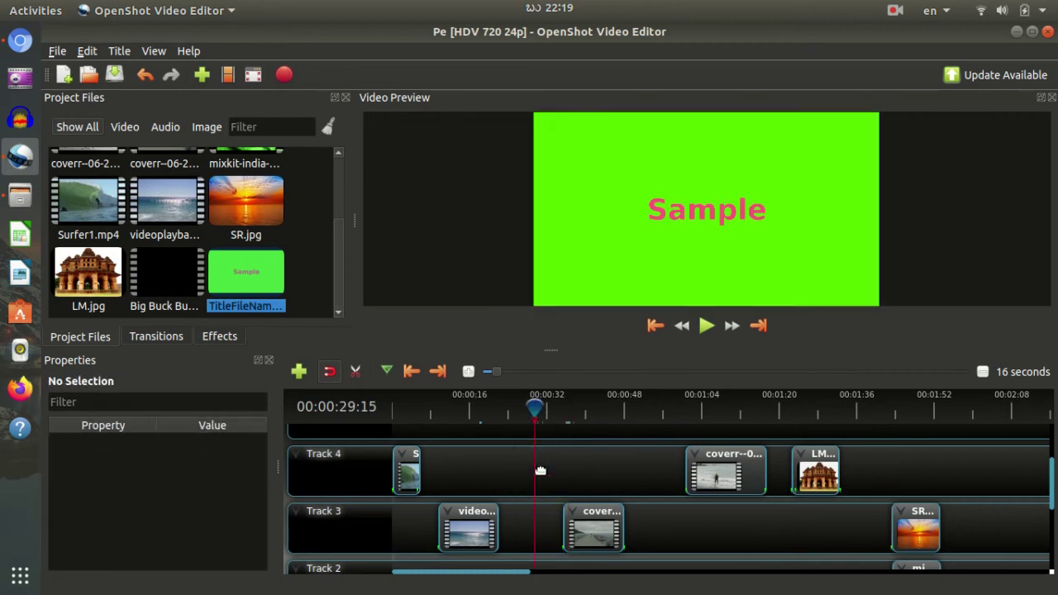
# - Look through the animated title templates, view the settings of the first Halo template, and close without rendering
pyautogui.click(120, 51)
pyautogui.click(154, 89)
pyautogui.scroll(-3, 414, 248)
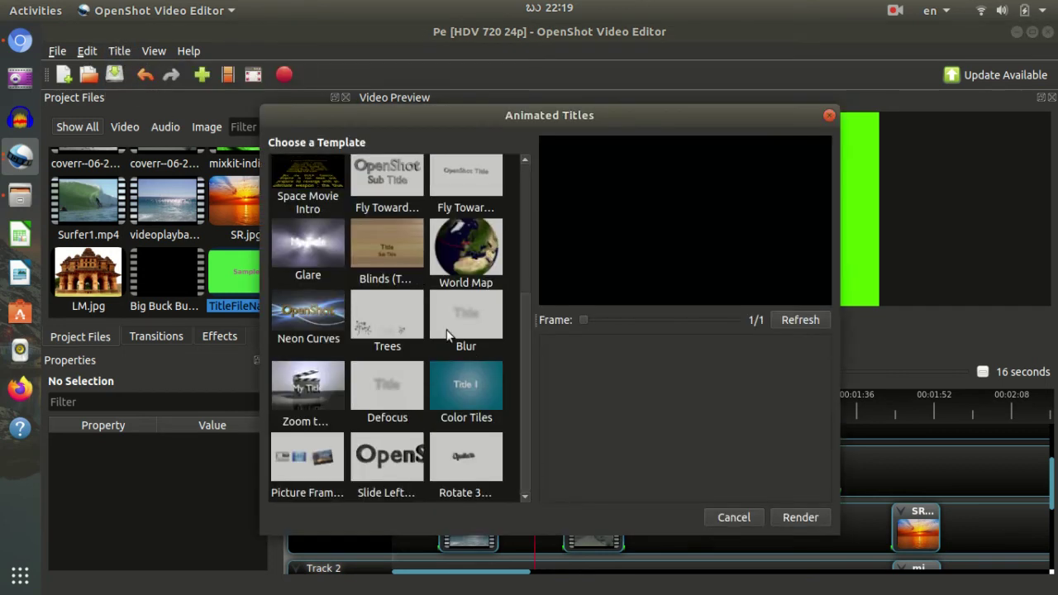
pyautogui.scroll(3, 445, 326)
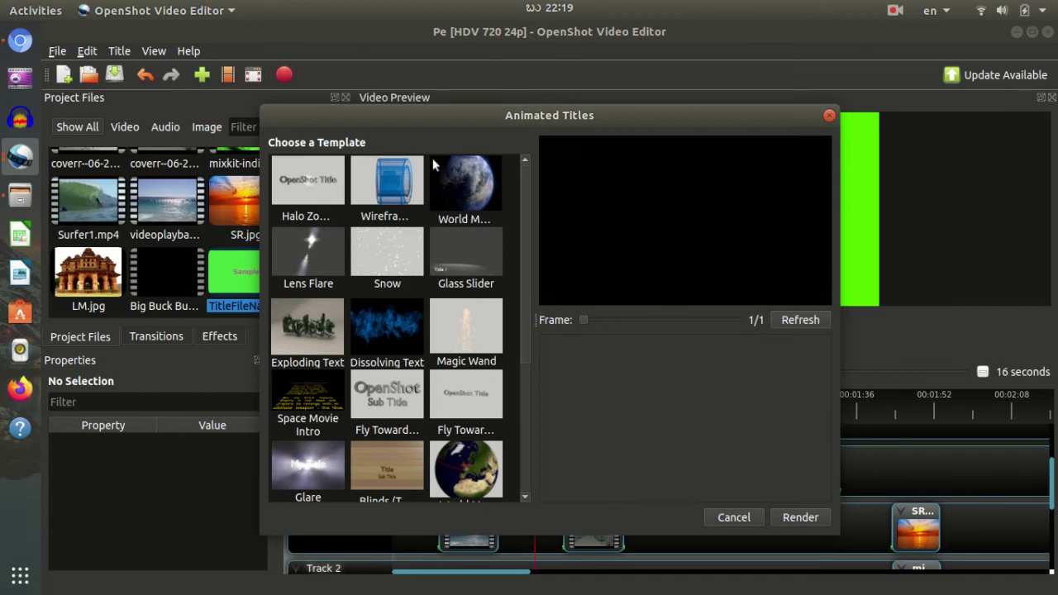
pyautogui.click(292, 187)
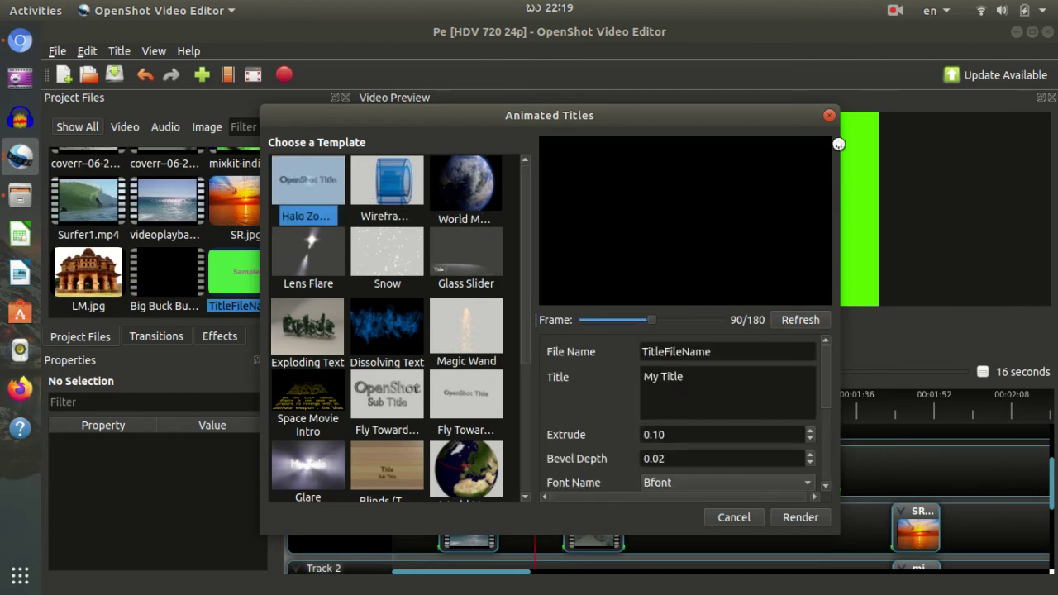
pyautogui.click(828, 116)
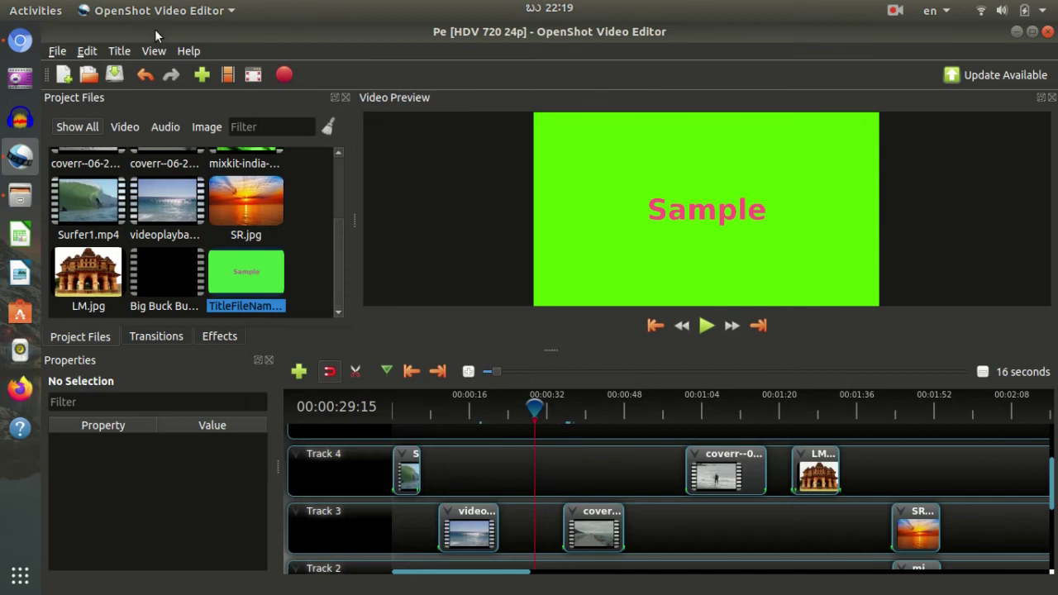
# - View the system's list of installed applications, including Blender, and return to the video project
pyautogui.click(86, 51)
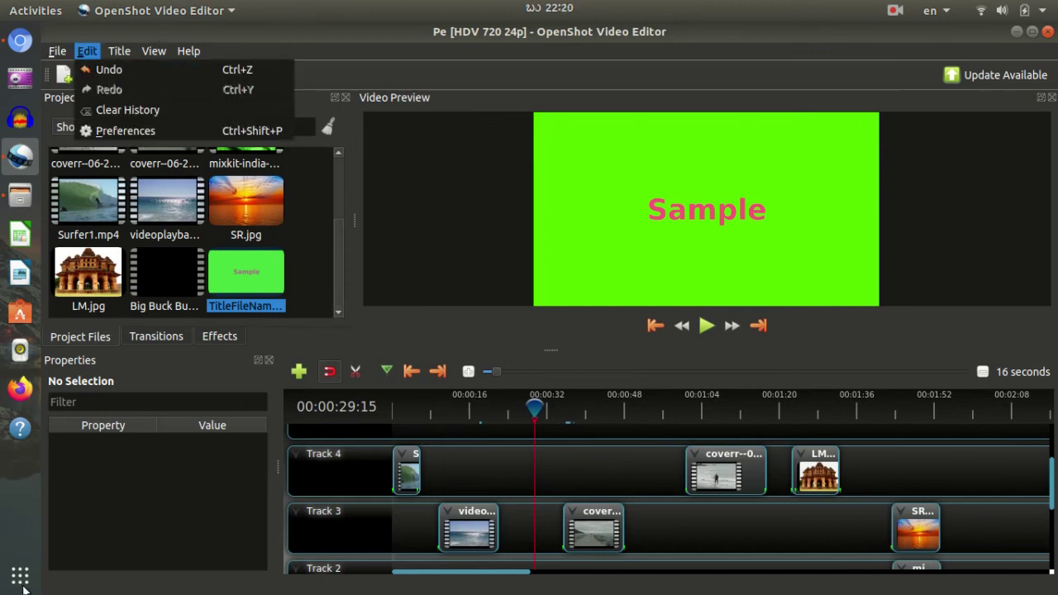
pyautogui.press('Escape')
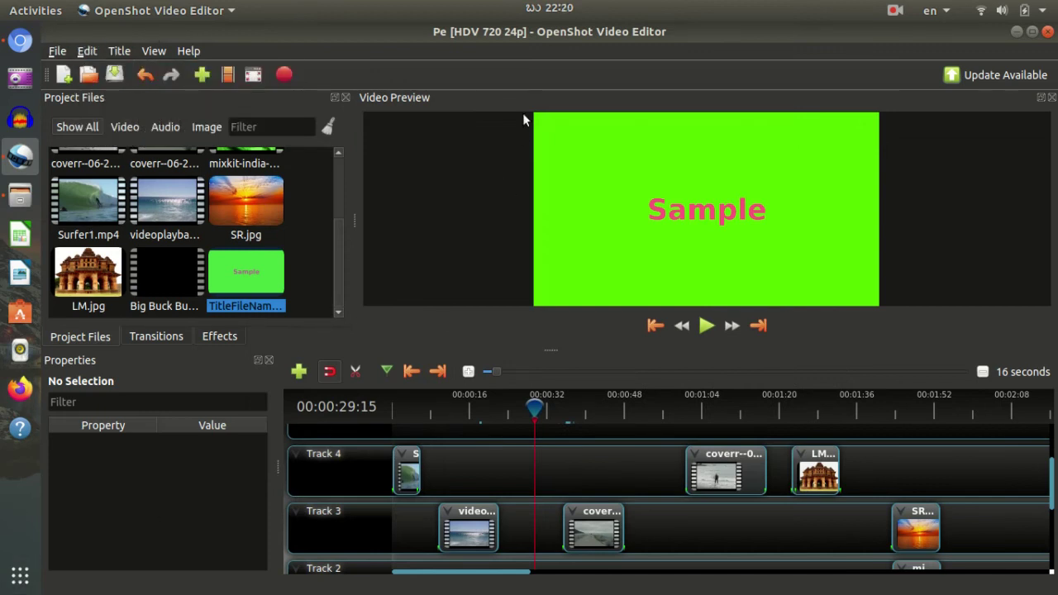
pyautogui.click(19, 578)
pyautogui.press('Escape')
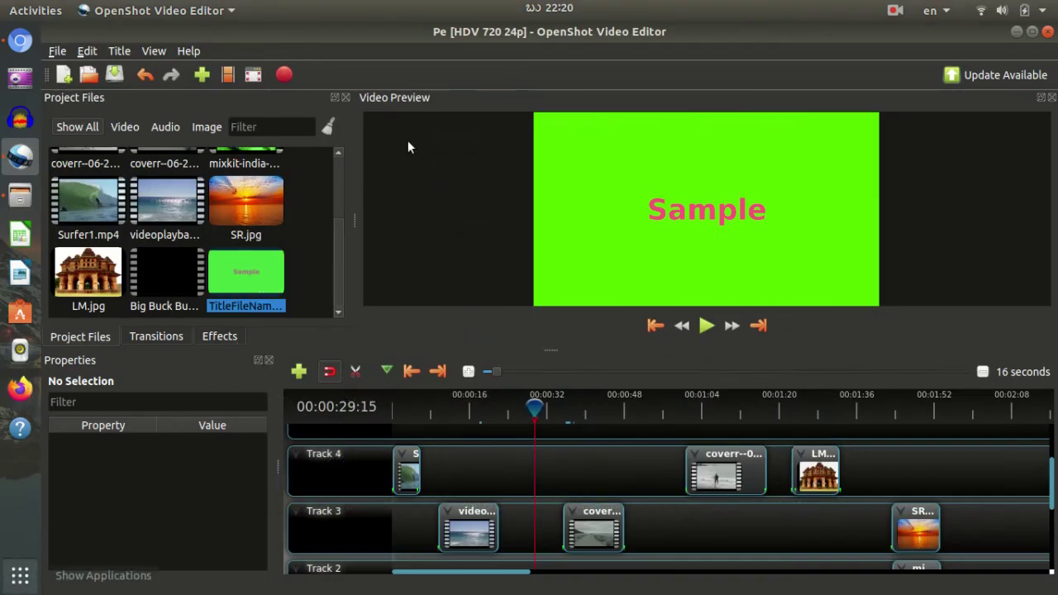
pyautogui.press('super+a')
pyautogui.click(463, 57)
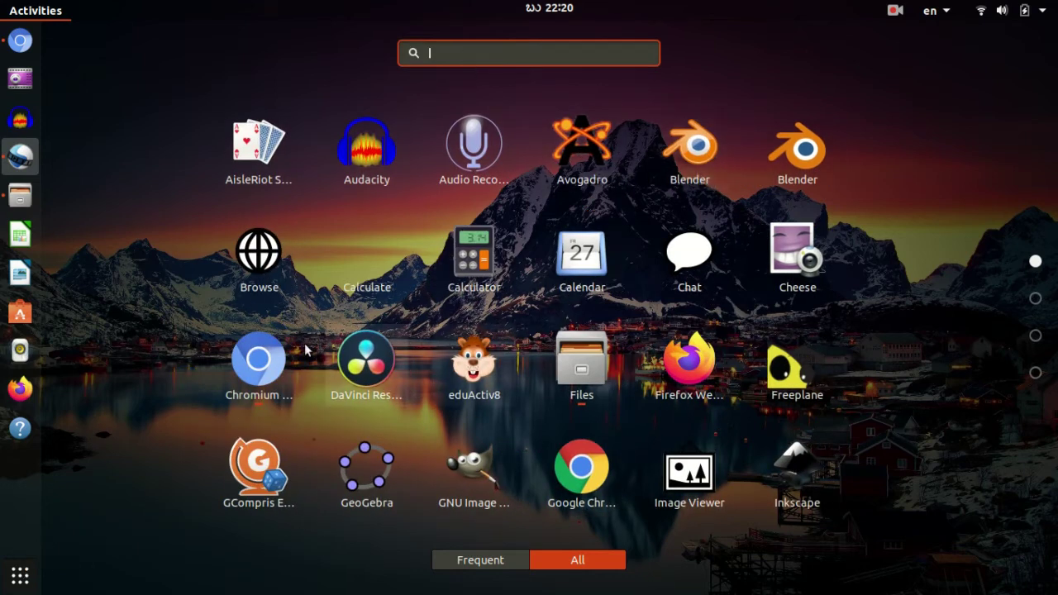
pyautogui.click(18, 578)
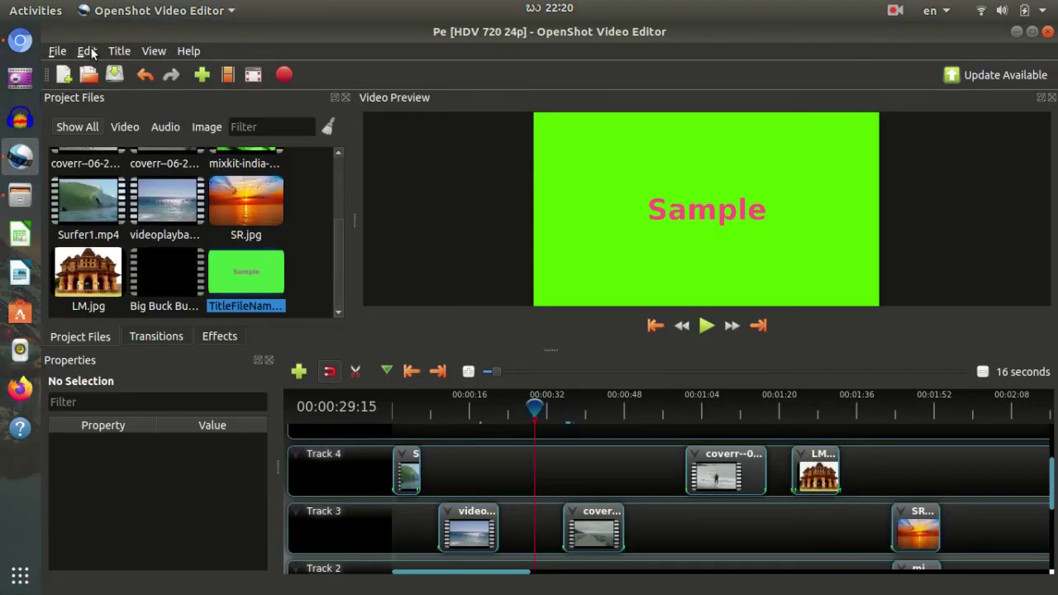
# - Check the Blender command path in the general preferences and close them
pyautogui.click(87, 51)
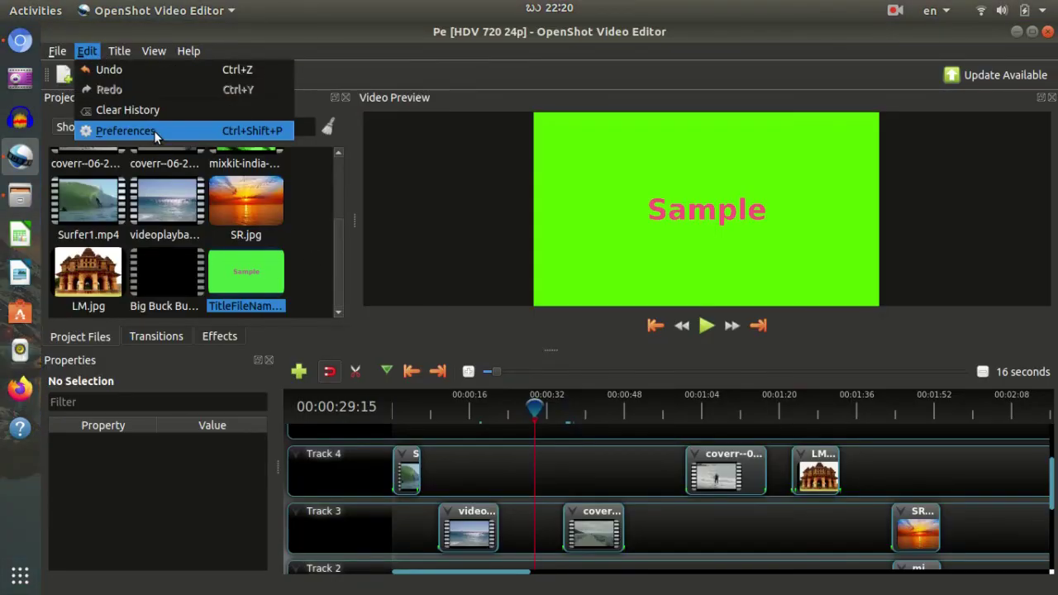
pyautogui.click(153, 131)
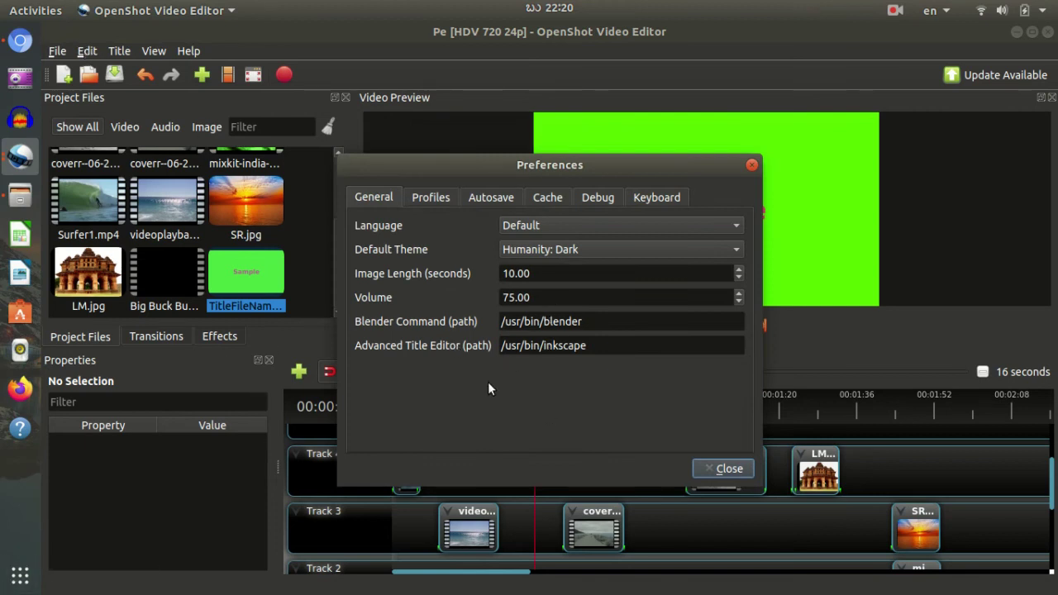
pyautogui.moveTo(590, 322); pyautogui.dragTo(459, 327)
pyautogui.click(534, 394)
pyautogui.click(723, 471)
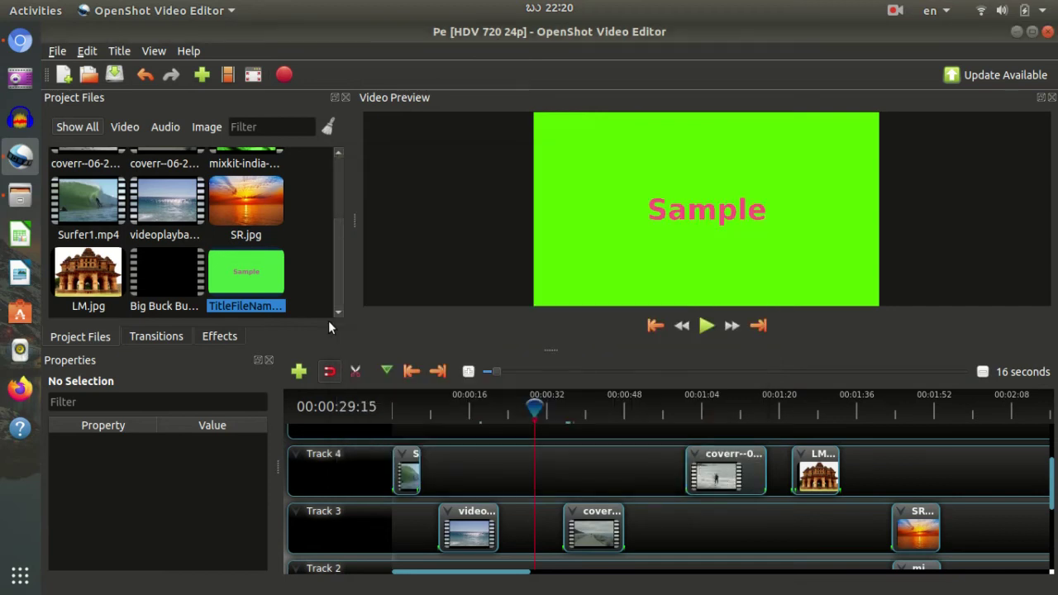
# - Browse the animated title templates again, down to the end of the list, and close them
pyautogui.click(120, 52)
pyautogui.click(146, 89)
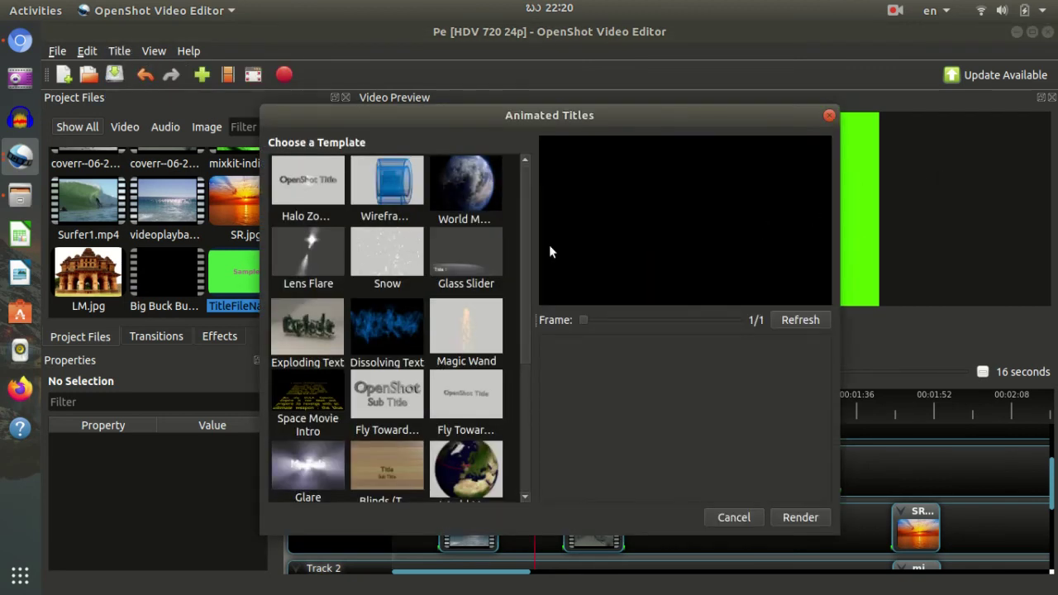
pyautogui.scroll(-3, 427, 356)
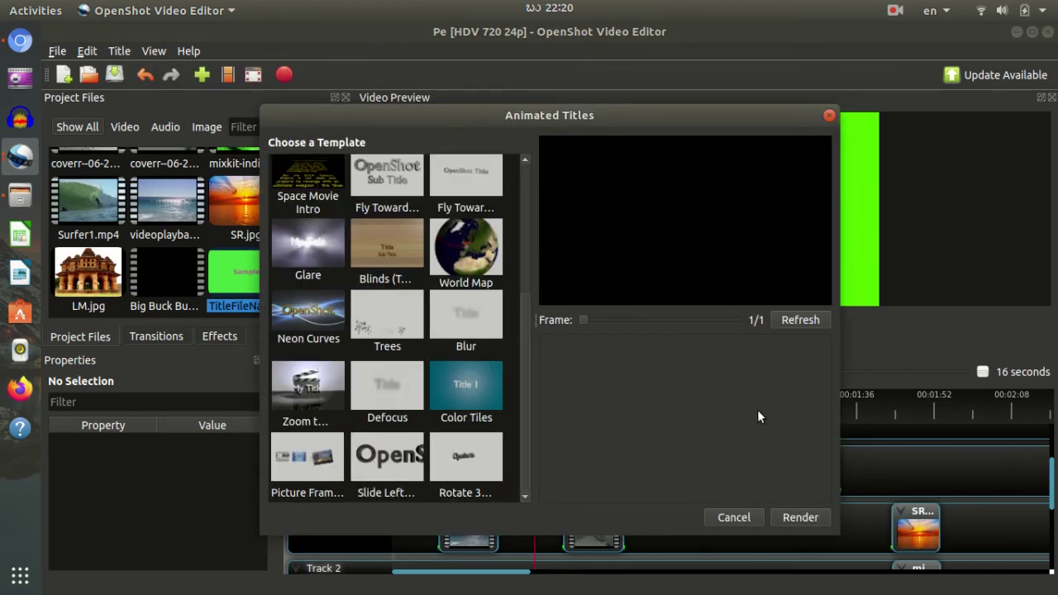
pyautogui.click(829, 115)
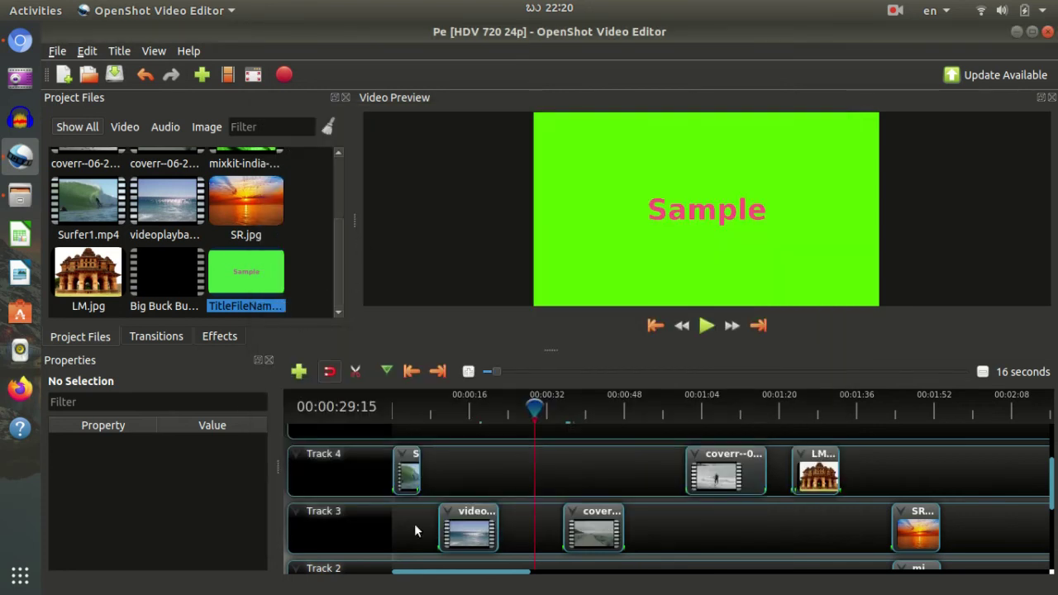
# - Remove the Sample title file from the project
pyautogui.rightClick(241, 287)
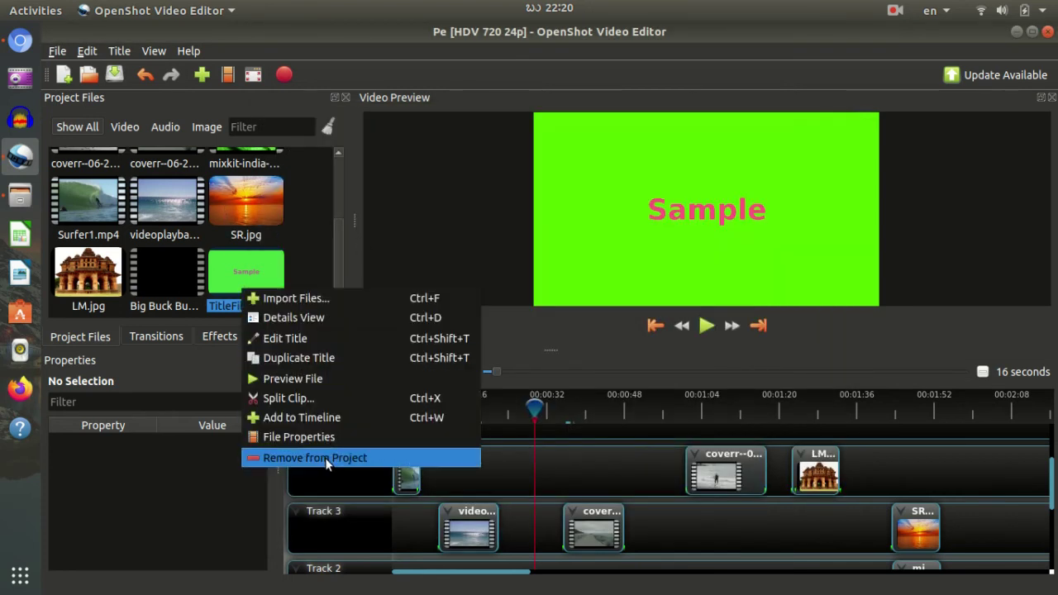
pyautogui.click(328, 460)
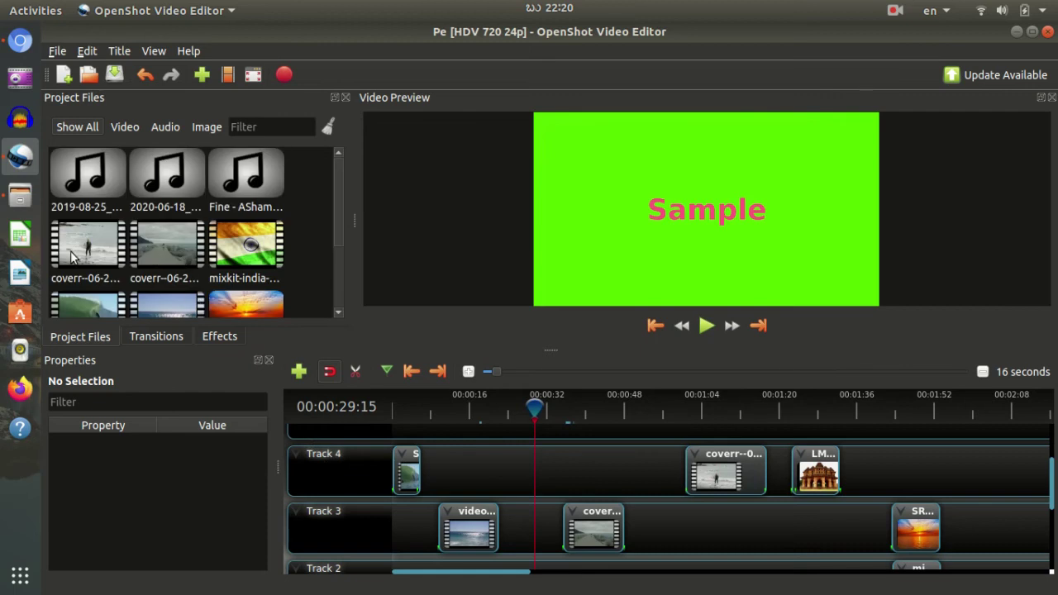
# - Switch to the file manager and open the WC.osp project from the Home folder in OpenShot
pyautogui.click(20, 195)
pyautogui.click(724, 557)
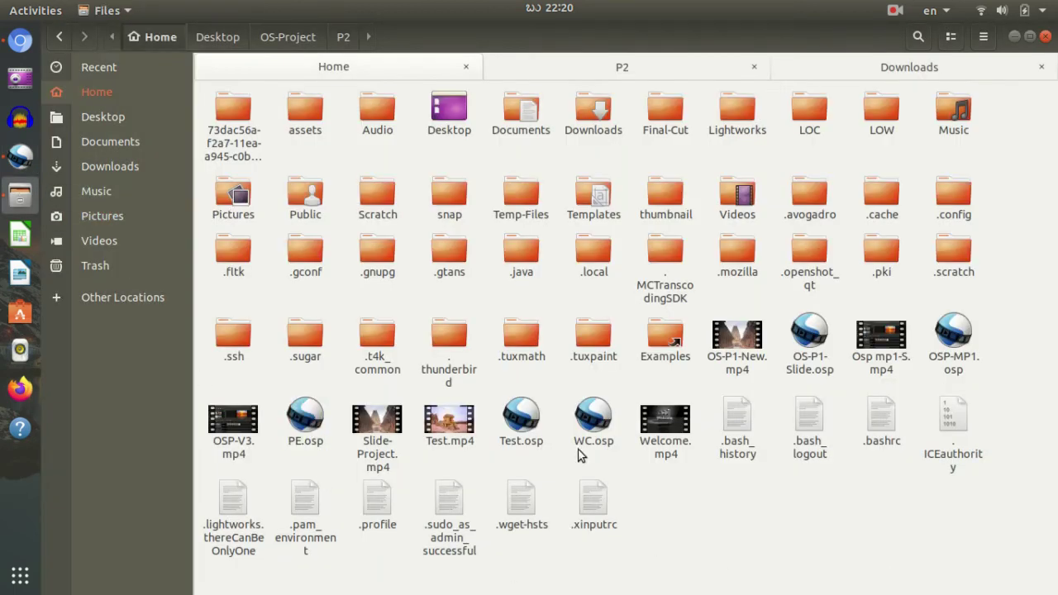
pyautogui.click(616, 431)
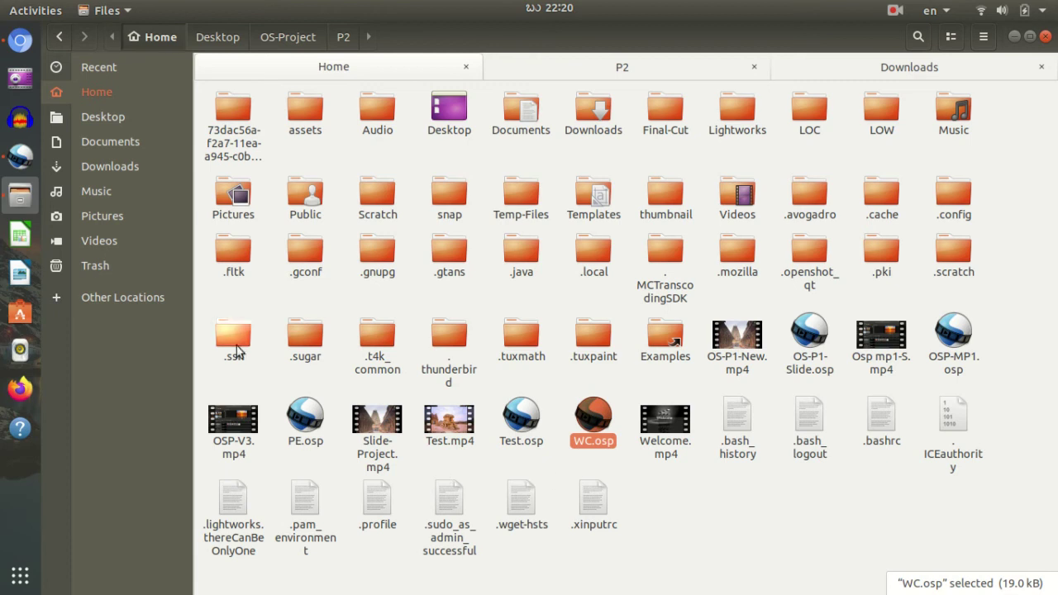
pyautogui.press('Return')
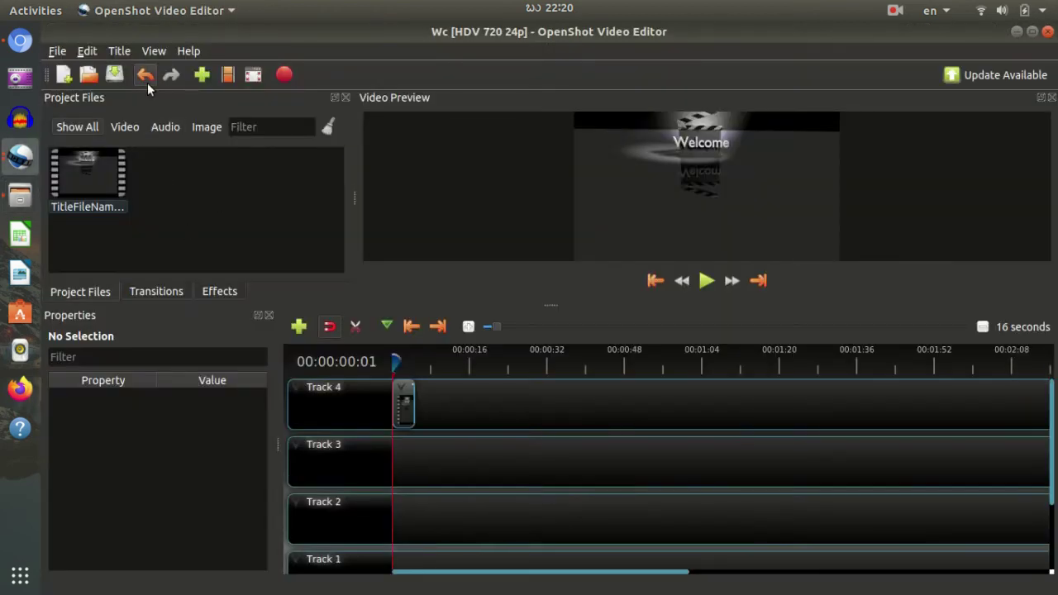
# - Look at the clapperboard template and its settings in the animated titles, and close them without rendering
pyautogui.click(154, 50)
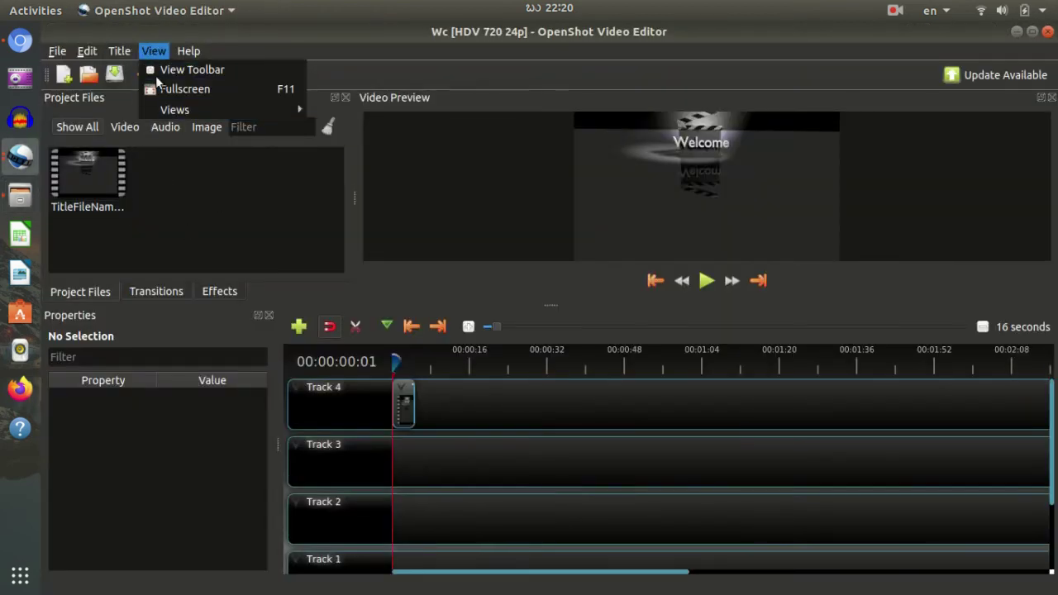
pyautogui.moveTo(119, 50)
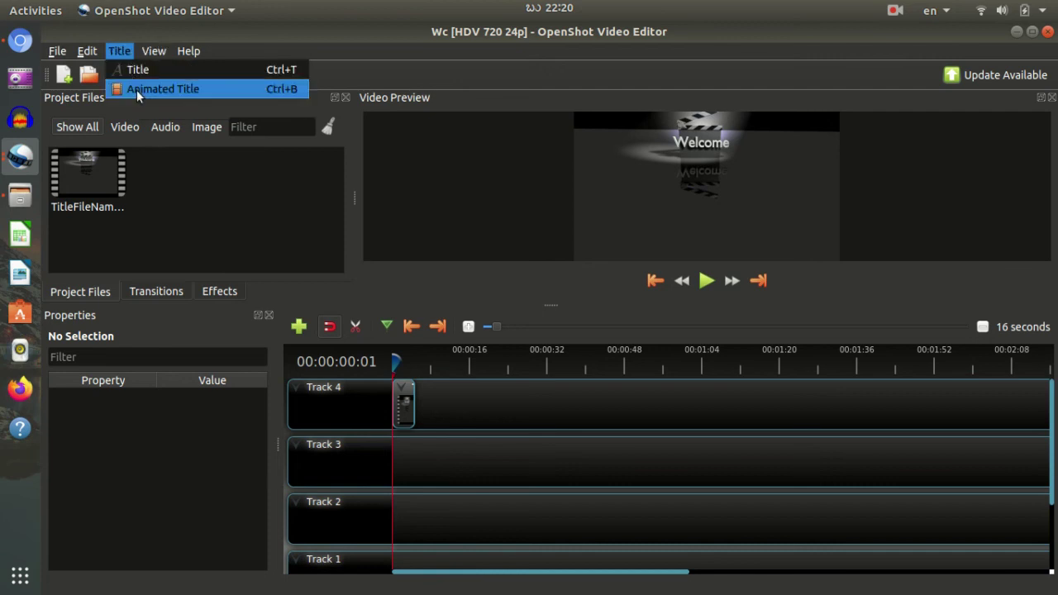
pyautogui.click(137, 89)
pyautogui.click(317, 384)
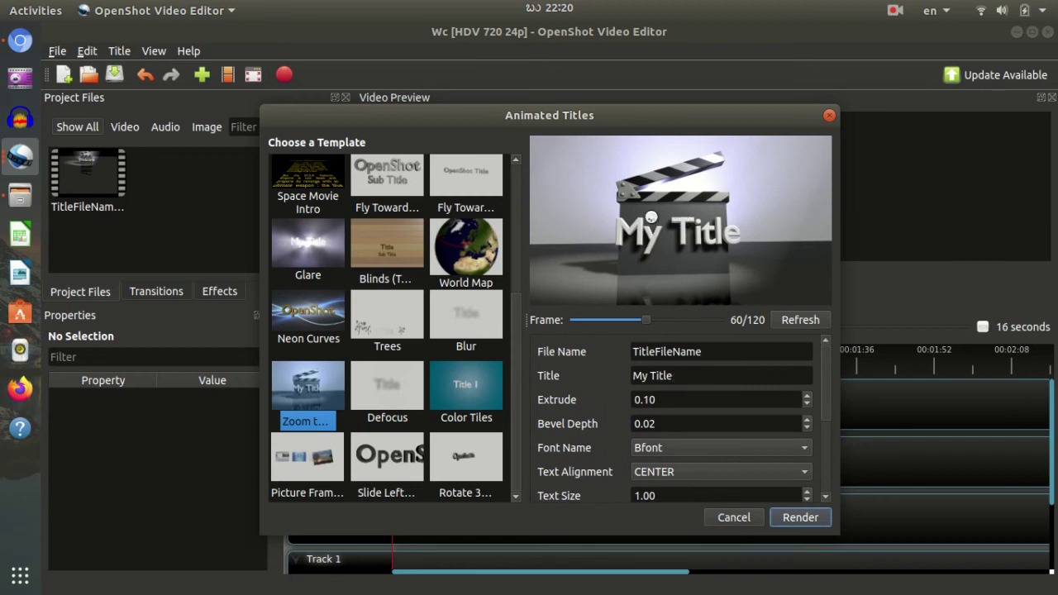
pyautogui.click(829, 117)
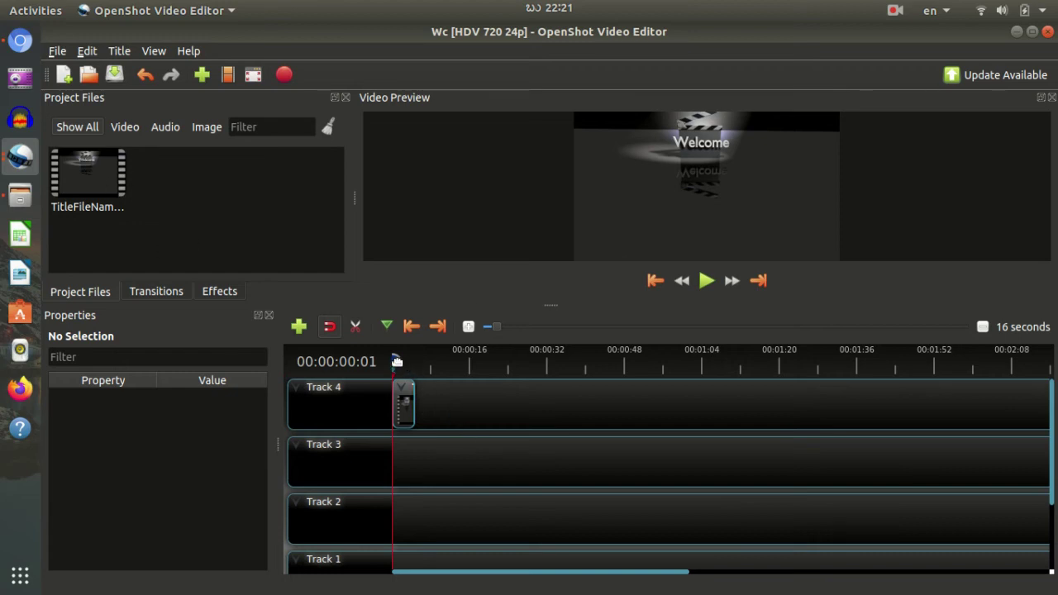
# - Enlarge the video preview and play the rendered Welcome title clip again from its start
pyautogui.press('space')
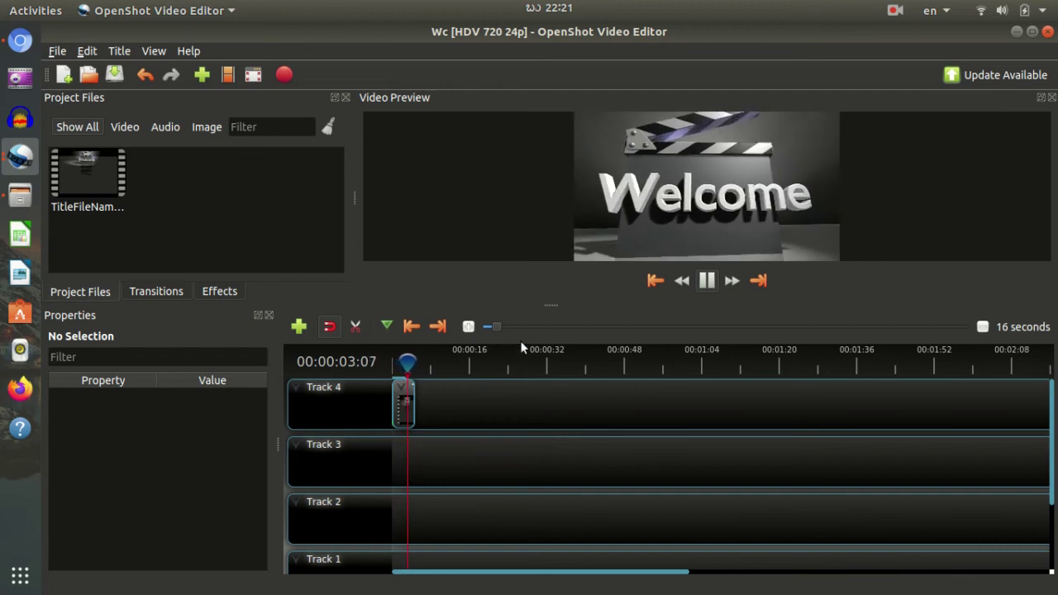
pyautogui.moveTo(558, 304); pyautogui.dragTo(557, 373)
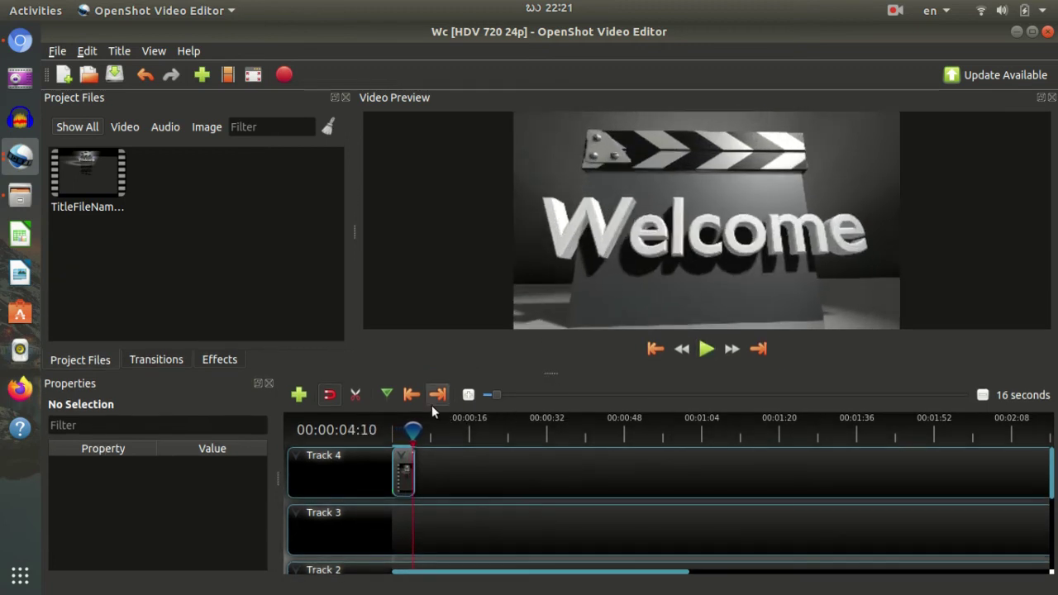
pyautogui.moveTo(413, 433); pyautogui.dragTo(395, 434)
pyautogui.press('space')
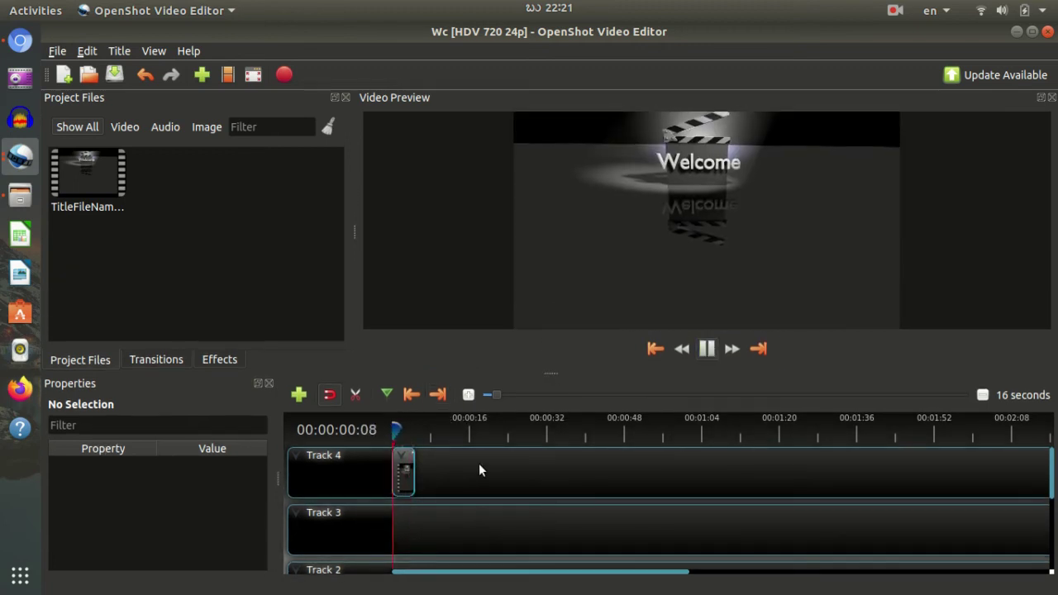
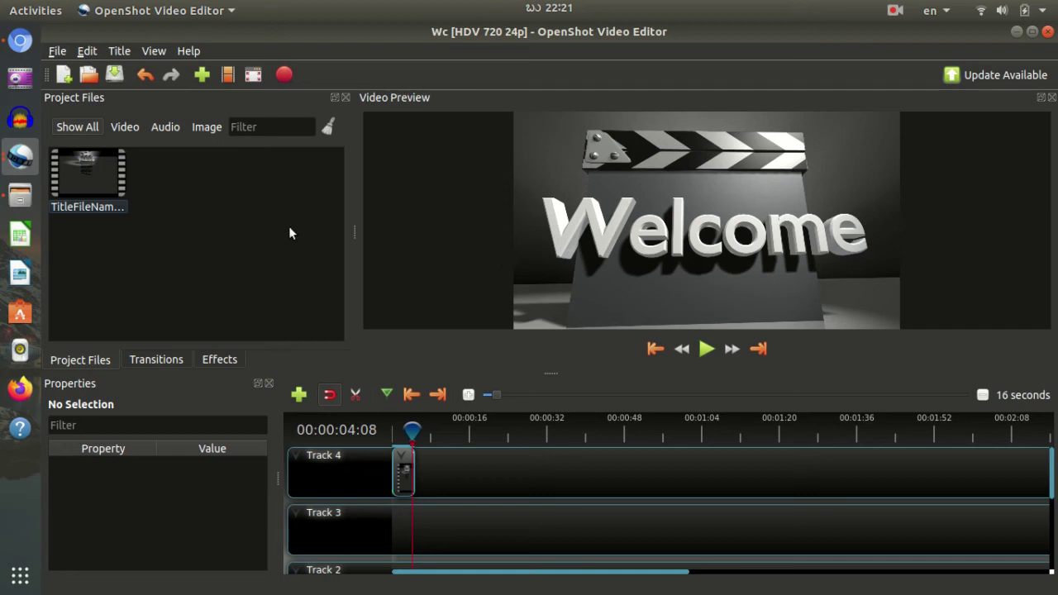
# - Close the WC project, return to the Pe project and look over its files and tracks with the playhead at 00:00:36:01
pyautogui.click(1048, 31)
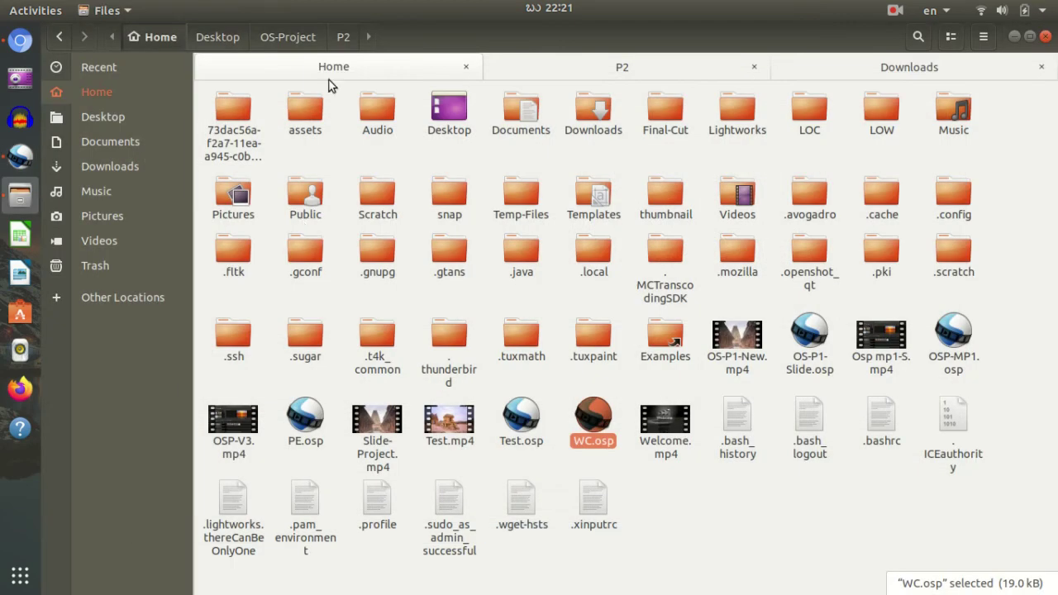
pyautogui.click(18, 159)
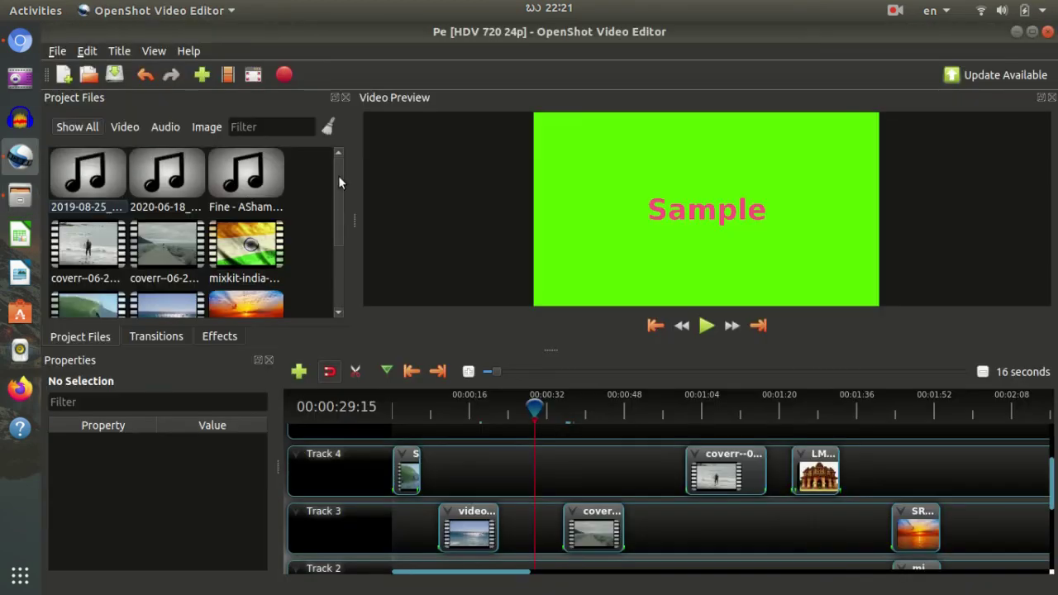
pyautogui.scroll(-2, 278, 253)
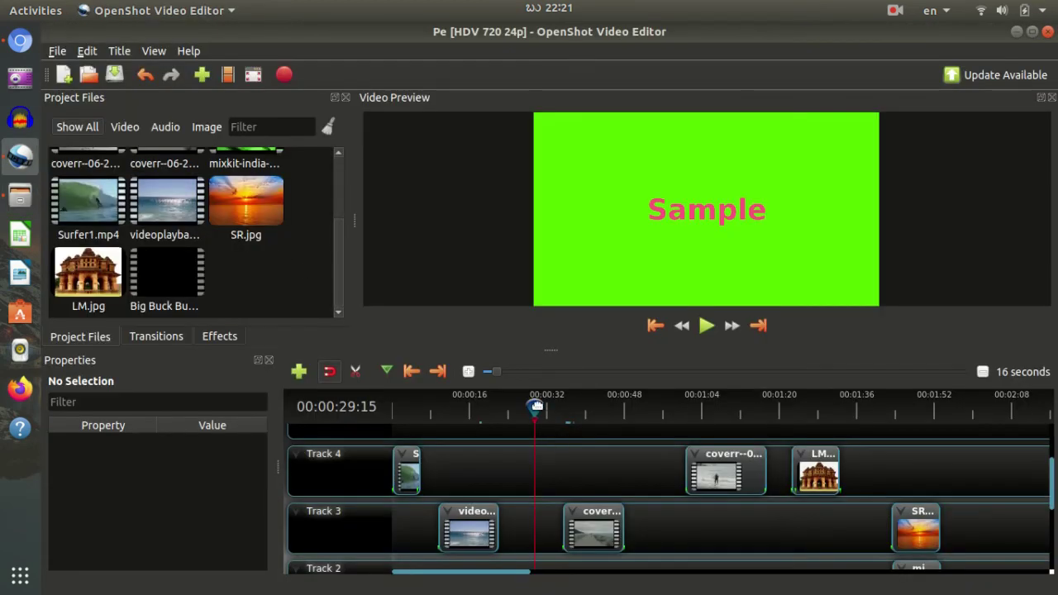
pyautogui.moveTo(536, 405); pyautogui.dragTo(566, 405)
pyautogui.scroll(-3, 534, 460)
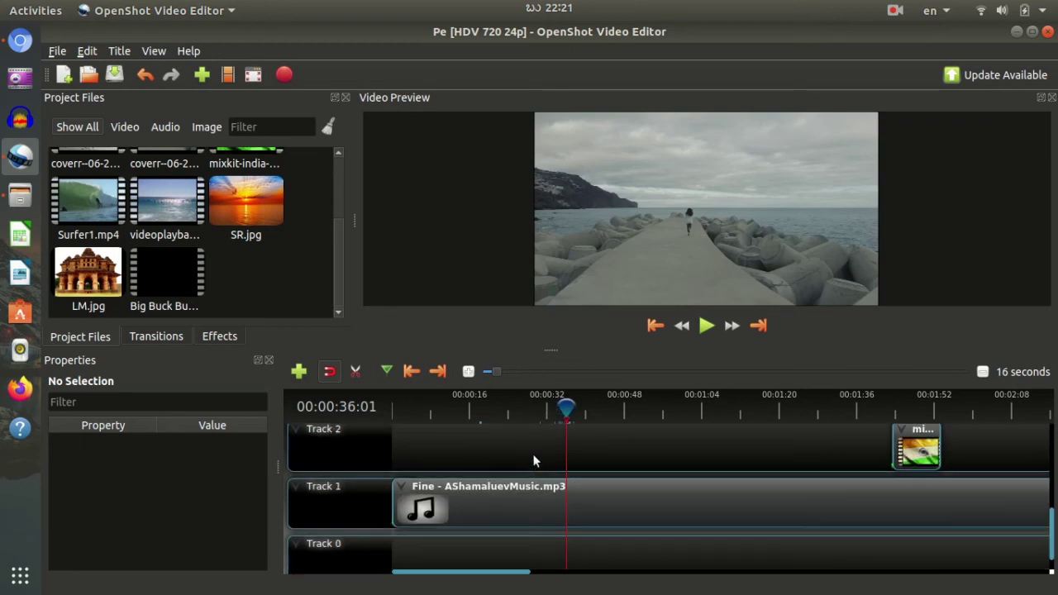
pyautogui.scroll(3, 537, 500)
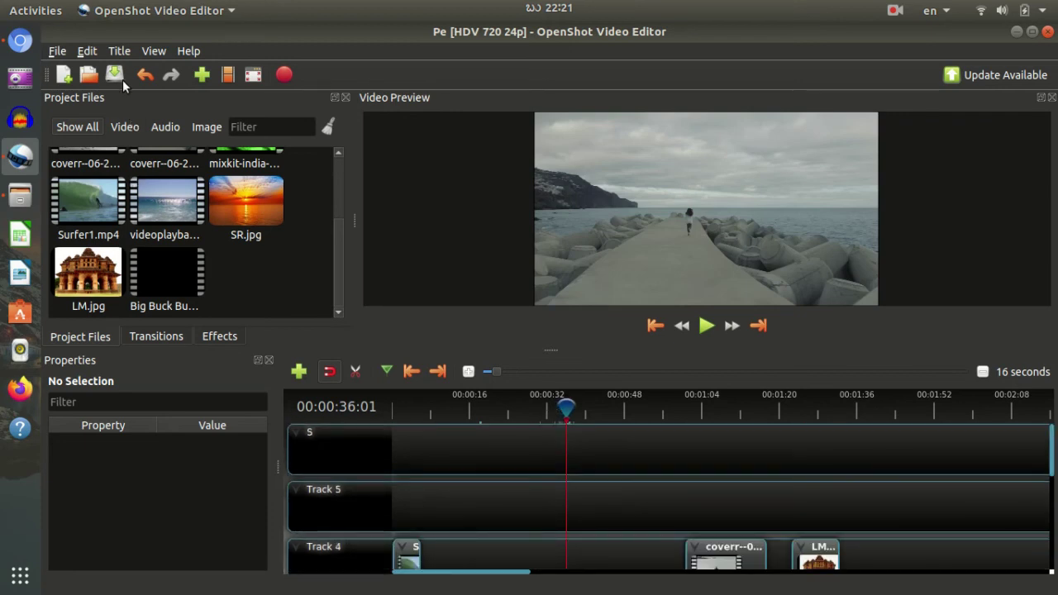
# - Review the File and Title commands and the context options of the coverr clip on Track 4
pyautogui.click(154, 51)
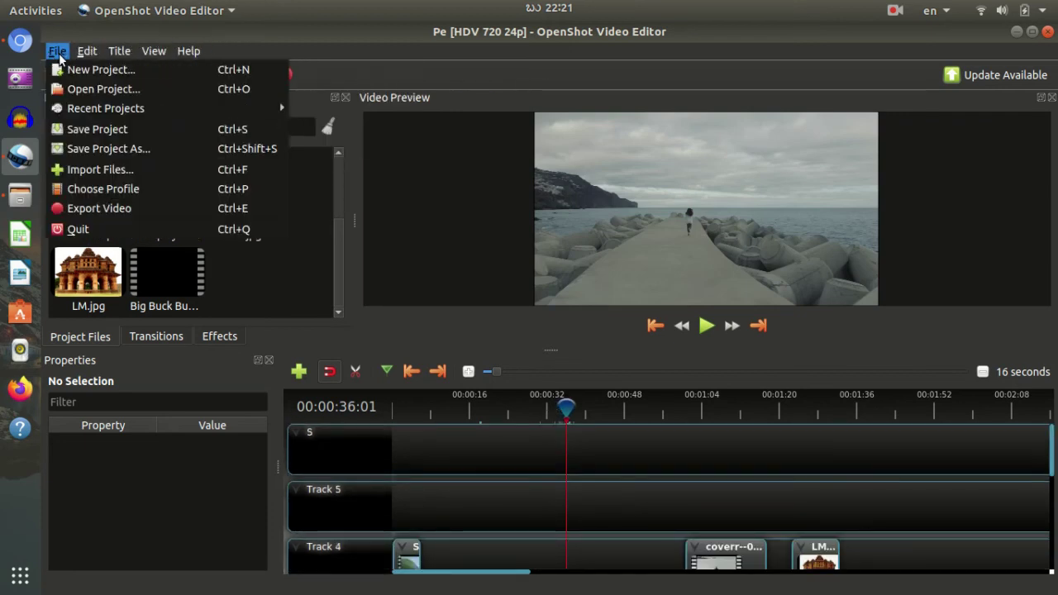
pyautogui.moveTo(119, 51)
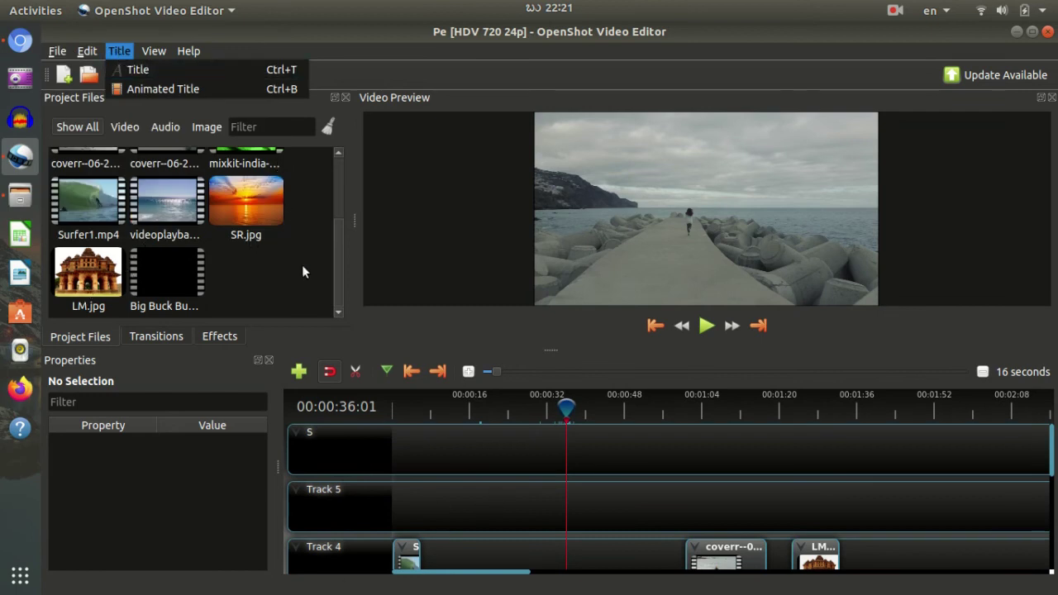
pyautogui.click(734, 563)
pyautogui.rightClick(734, 562)
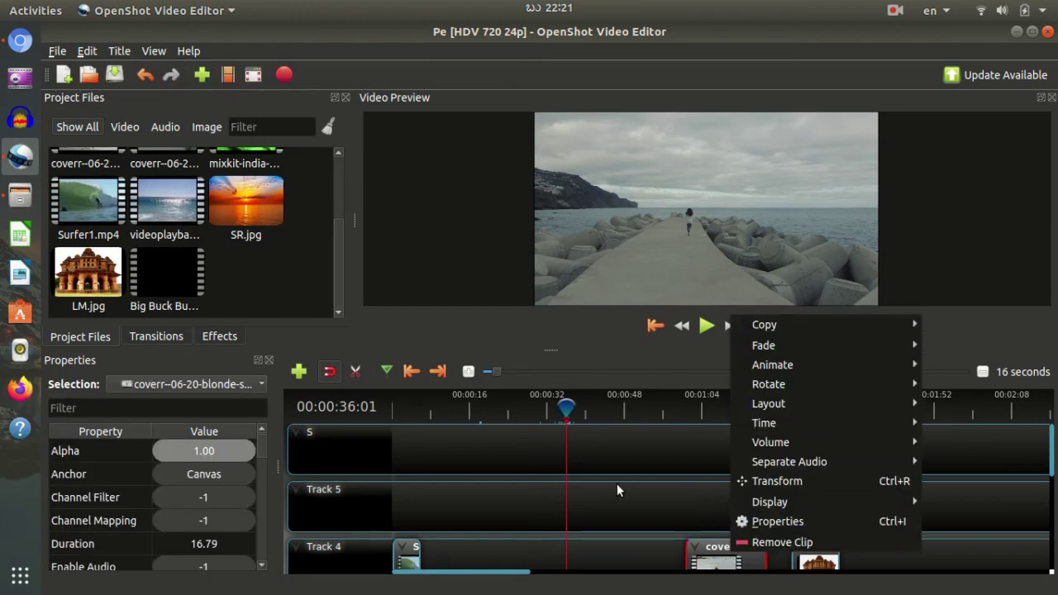
pyautogui.click(500, 528)
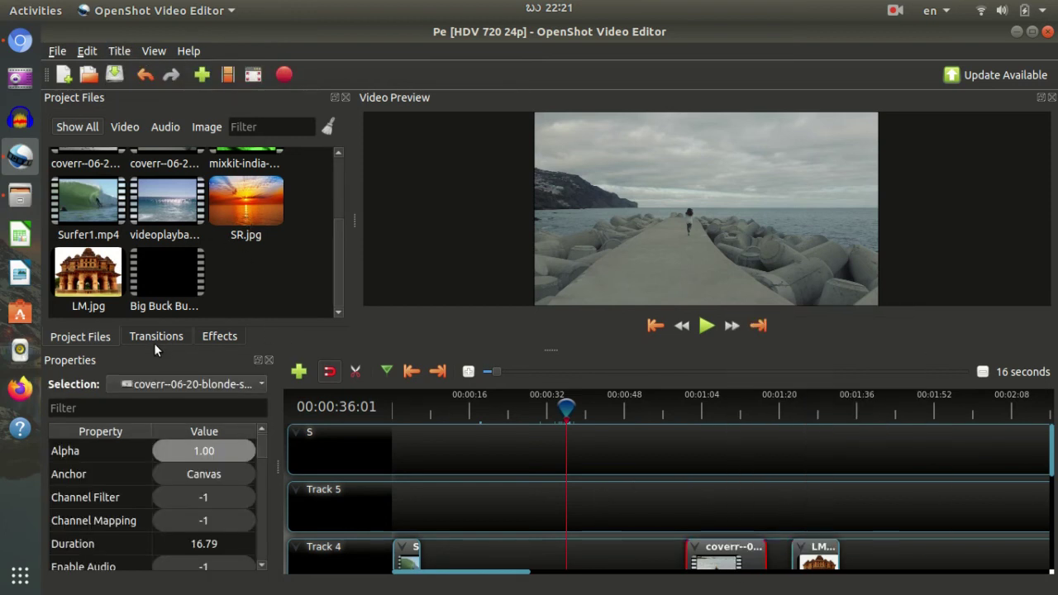
# - Display the transitions and move the coverr drone clip on Track 3 so it starts where the preceding video clip ends
pyautogui.click(153, 343)
pyautogui.scroll(-3, 417, 488)
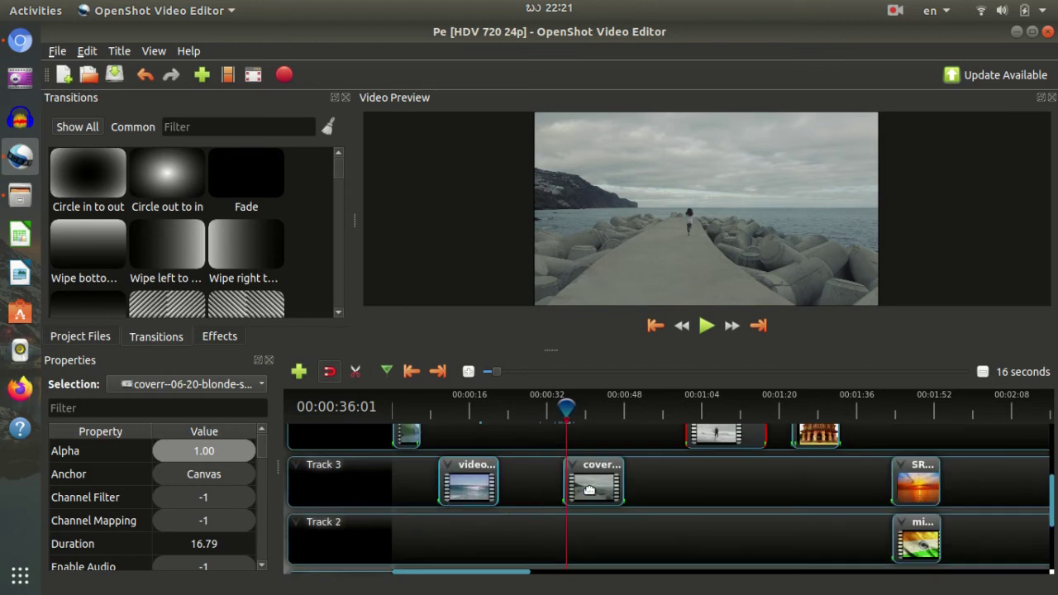
pyautogui.moveTo(590, 482); pyautogui.dragTo(526, 482)
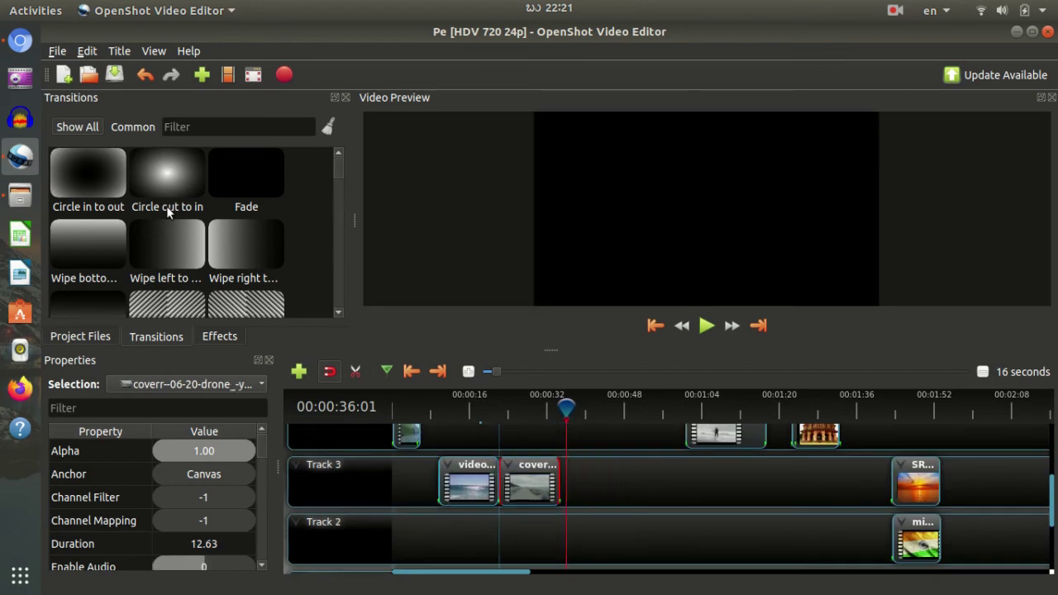
# - Display the available effects, and switch to Chromium to browse the chroma key image search results
pyautogui.click(233, 335)
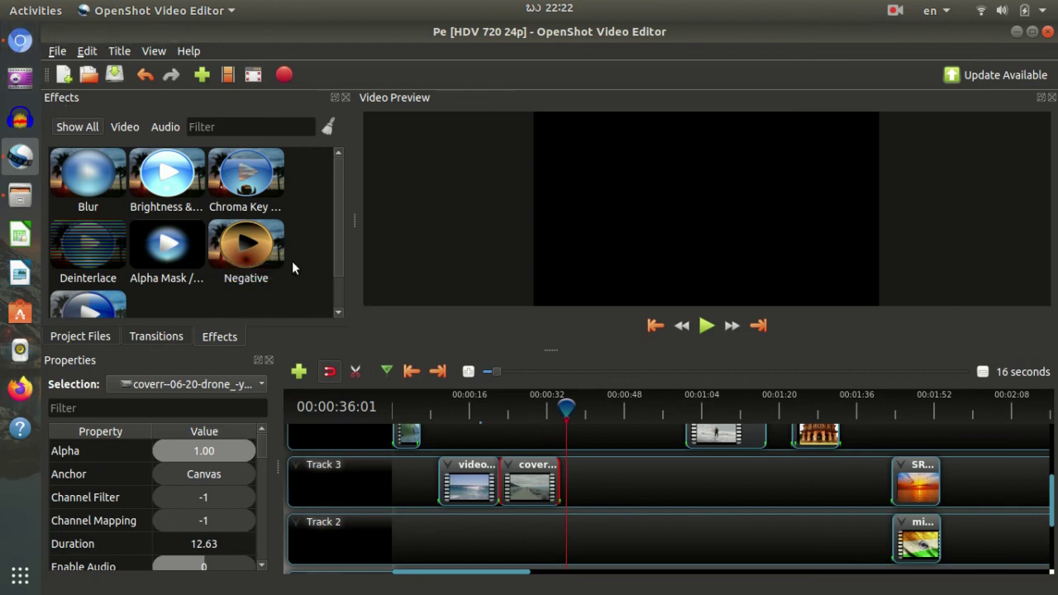
pyautogui.click(20, 39)
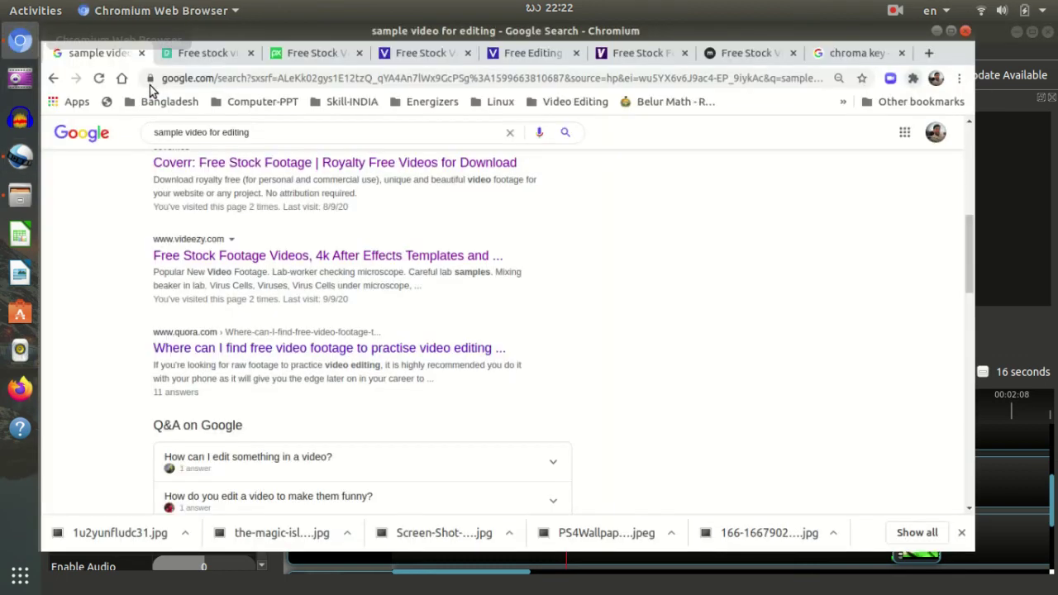
pyautogui.click(922, 55)
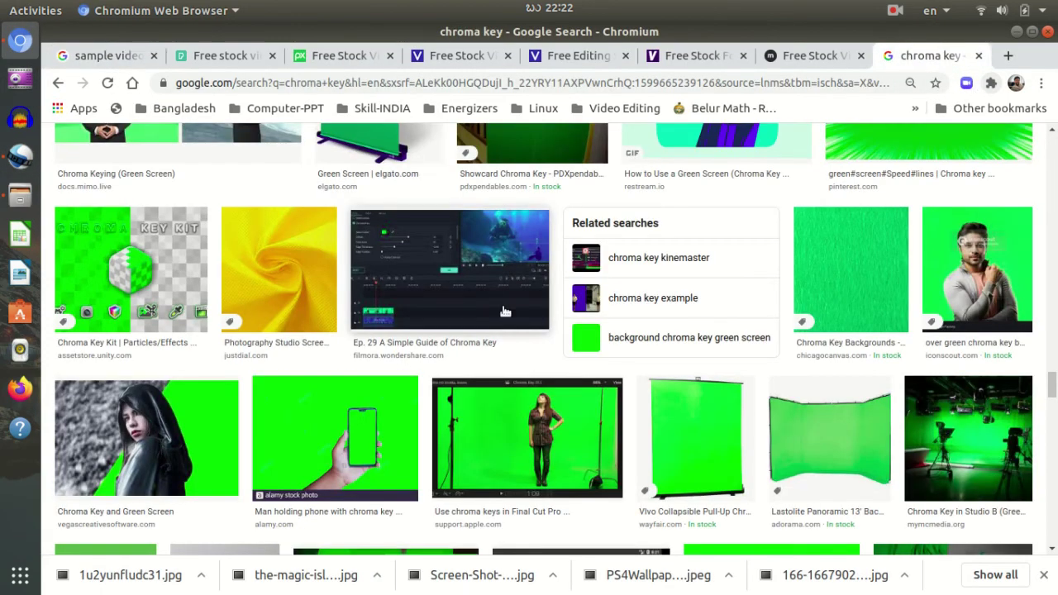
pyautogui.scroll(-20, 396, 246)
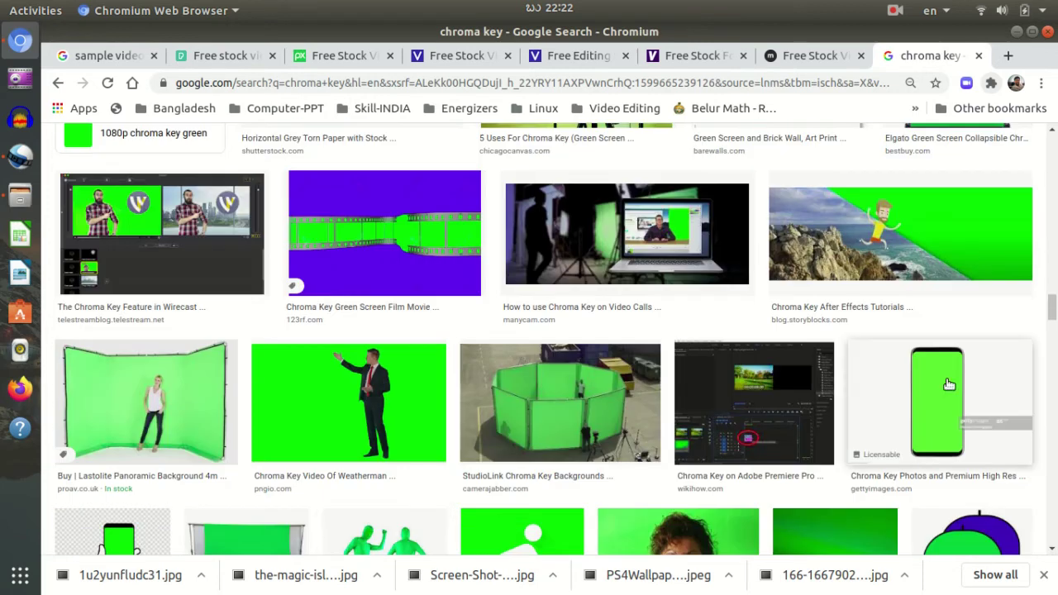
pyautogui.moveTo(1051, 304); pyautogui.dragTo(1053, 118)
pyautogui.scroll(-5, 534, 378)
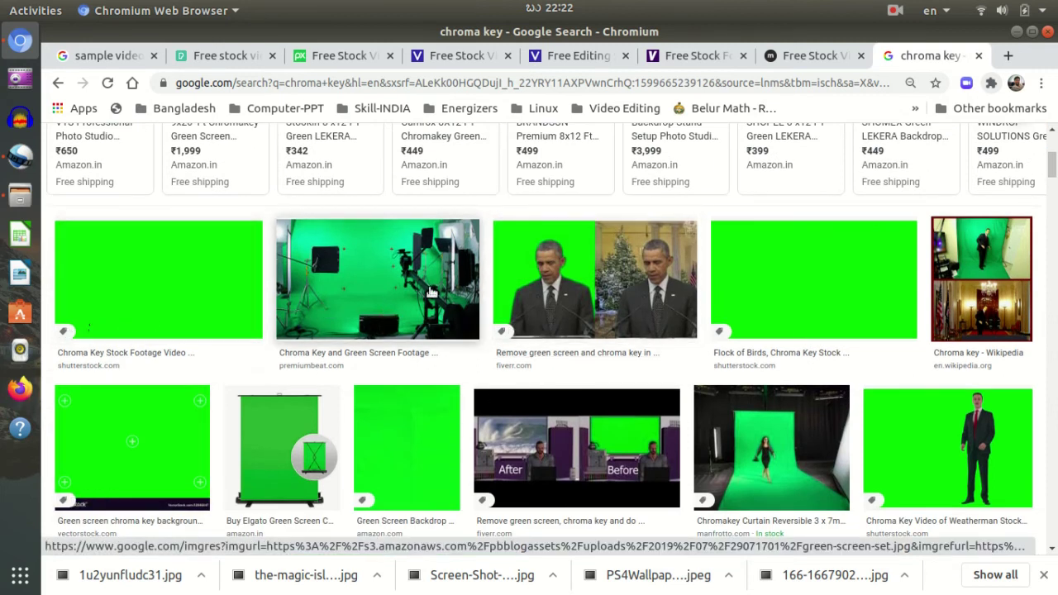
pyautogui.scroll(4, 344, 305)
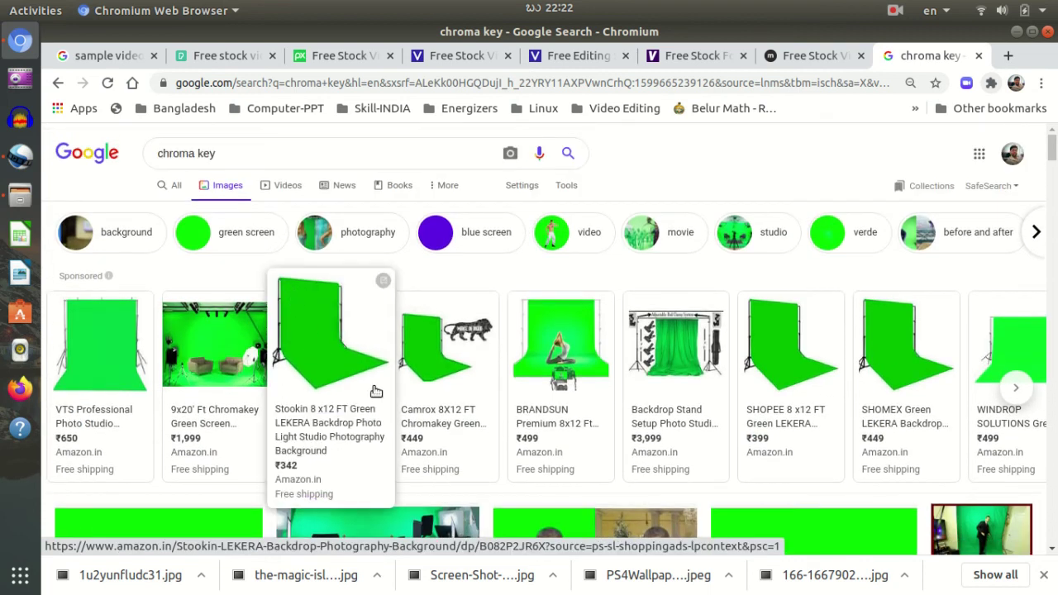
pyautogui.scroll(-5, 373, 392)
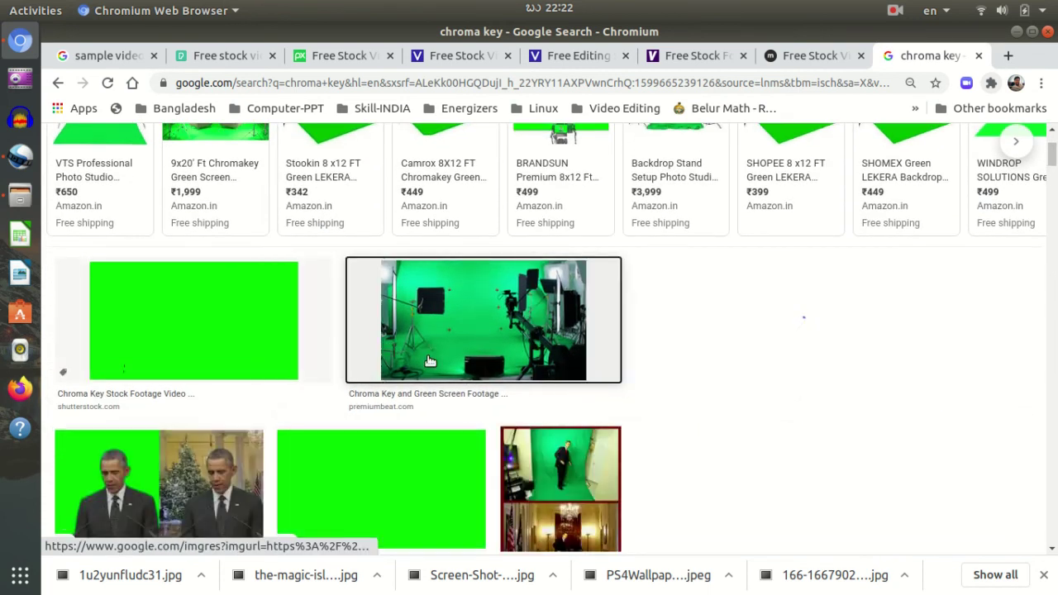
# - Preview the chroma key example images from PremiumBeat, Wikipedia and NewTek in the search results
pyautogui.click(430, 361)
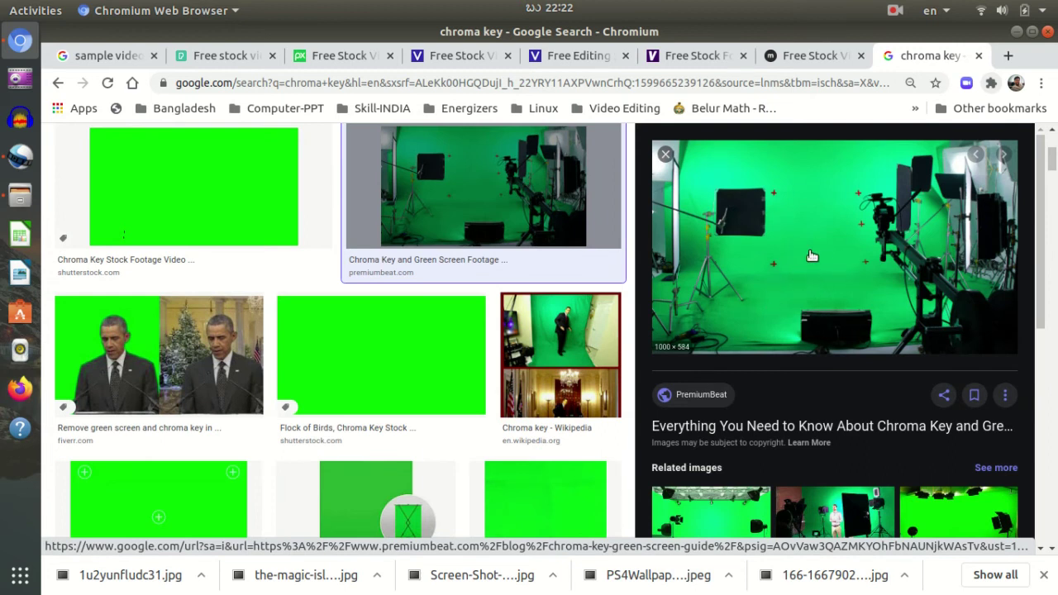
pyautogui.click(665, 160)
pyautogui.scroll(1, 1006, 276)
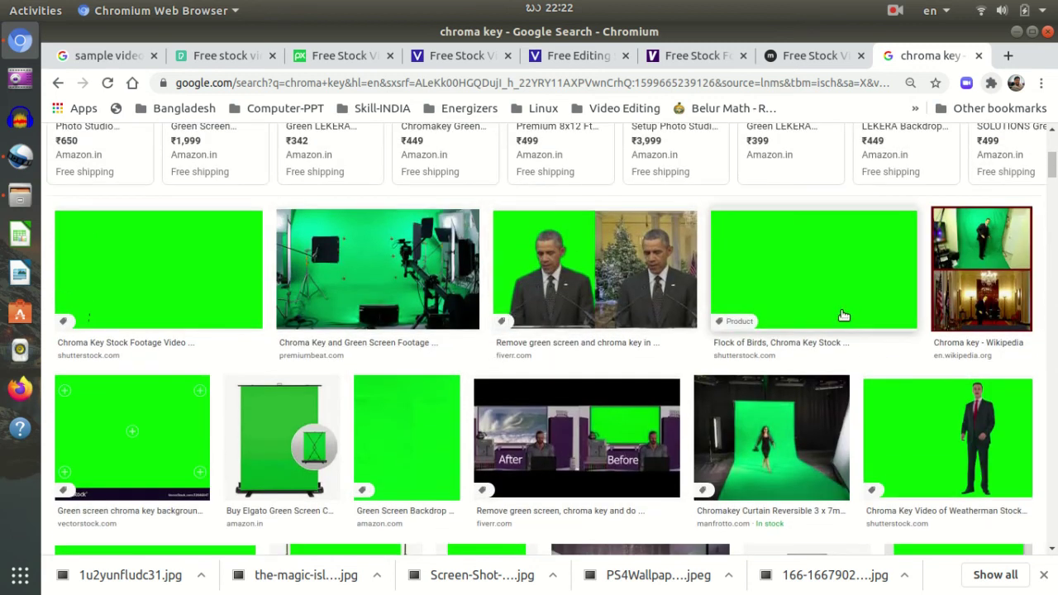
pyautogui.click(1006, 276)
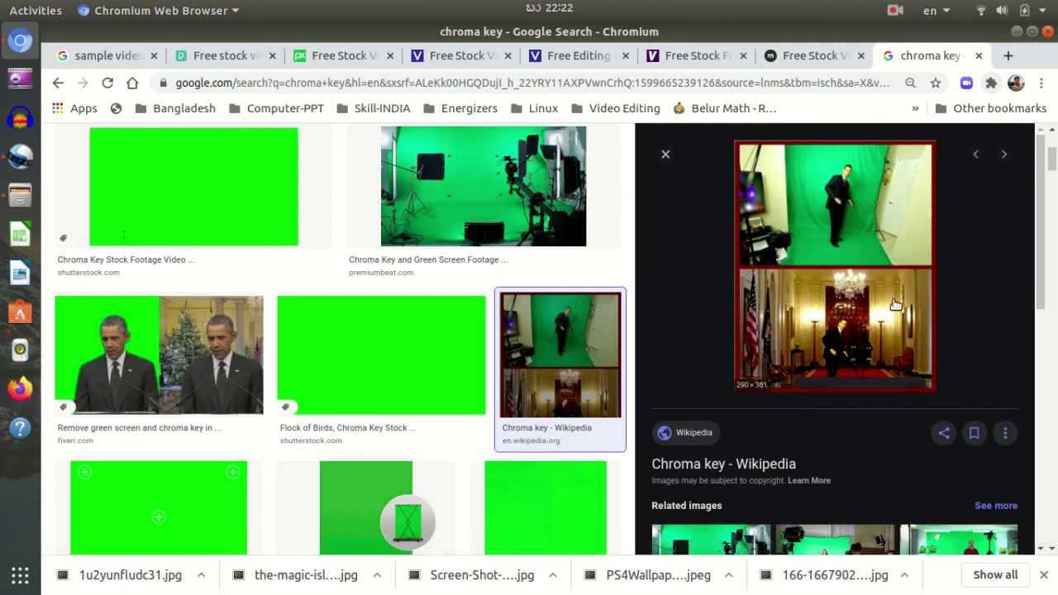
pyautogui.scroll(-8, 889, 344)
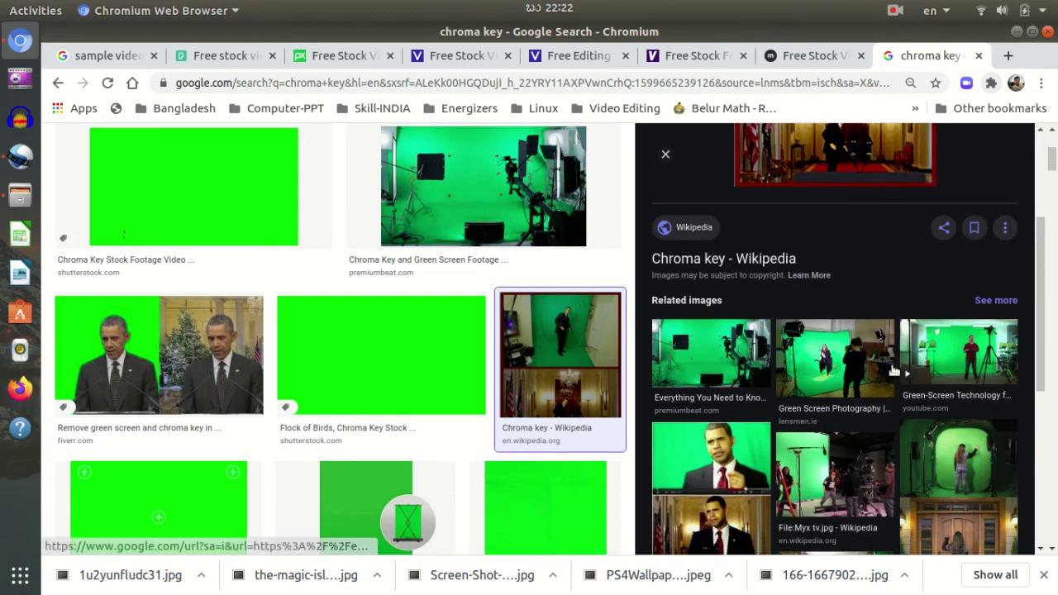
pyautogui.click(959, 275)
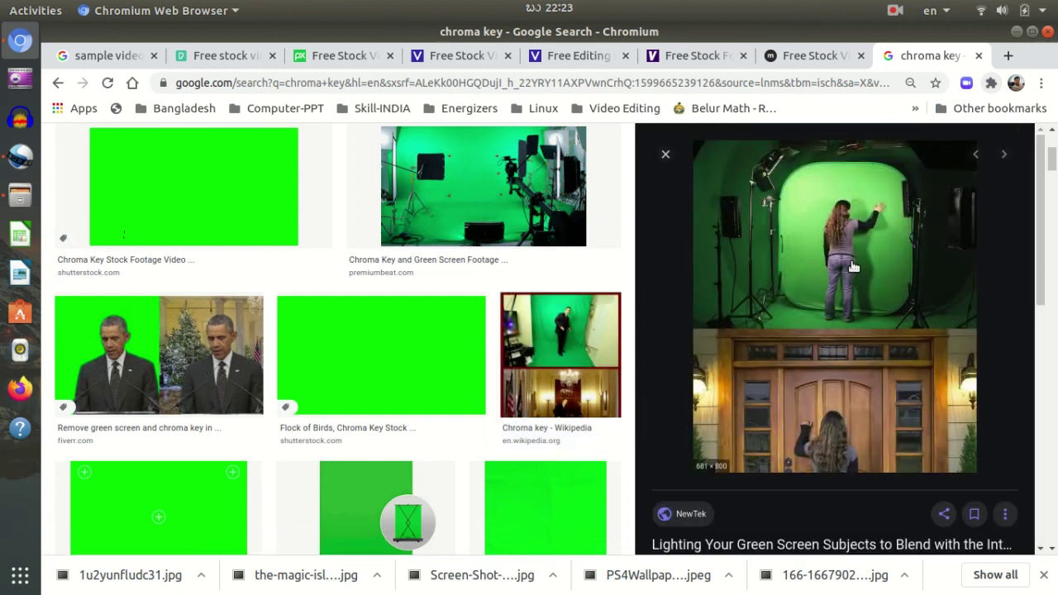
# - Browse the related images and preview two Pinterest virtual studio backgrounds with green screens
pyautogui.scroll(-10, 854, 266)
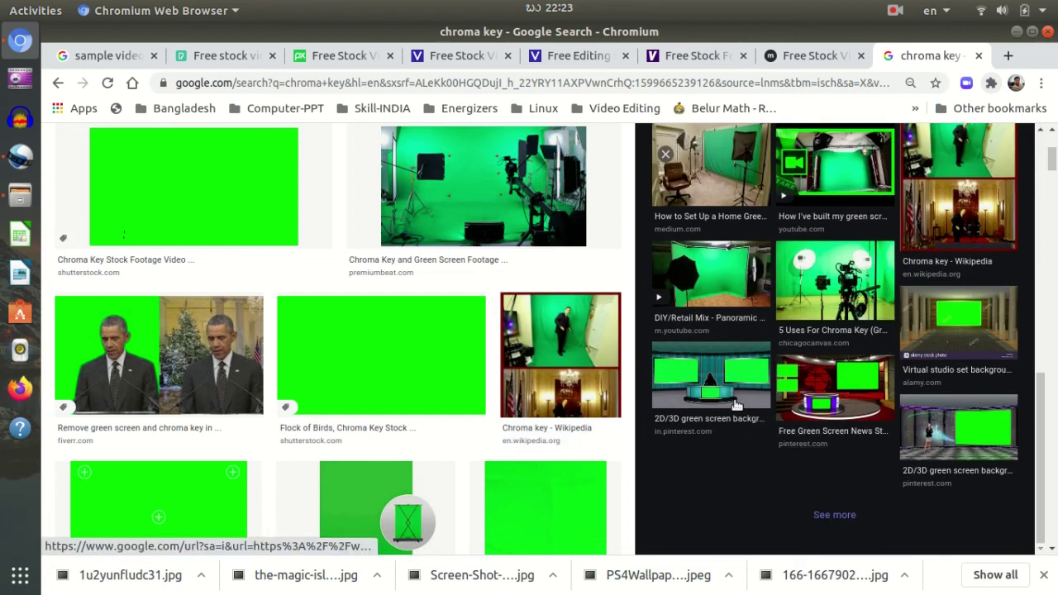
pyautogui.click(736, 405)
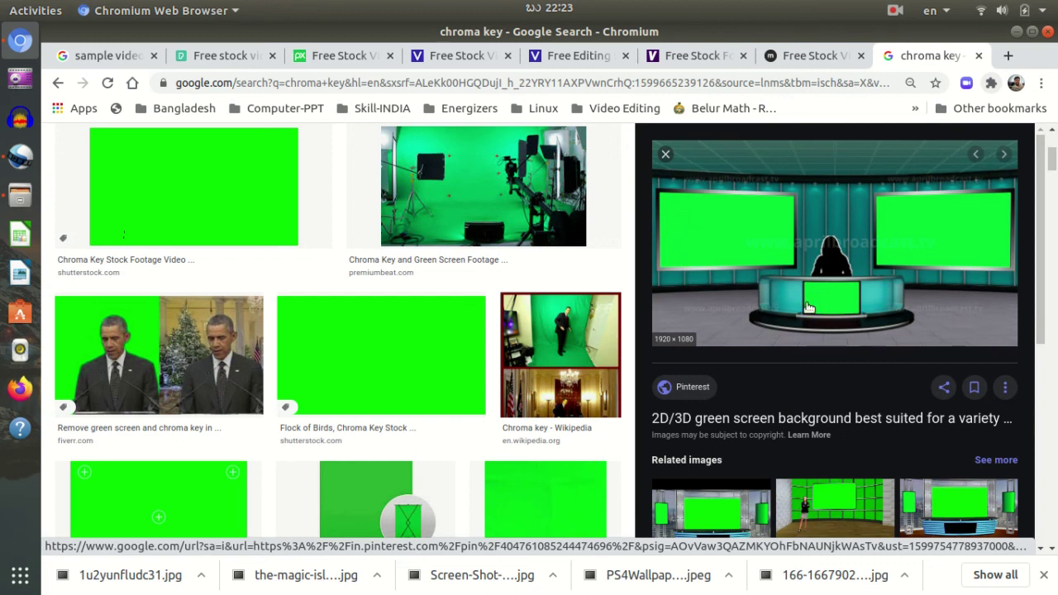
pyautogui.scroll(-3, 808, 308)
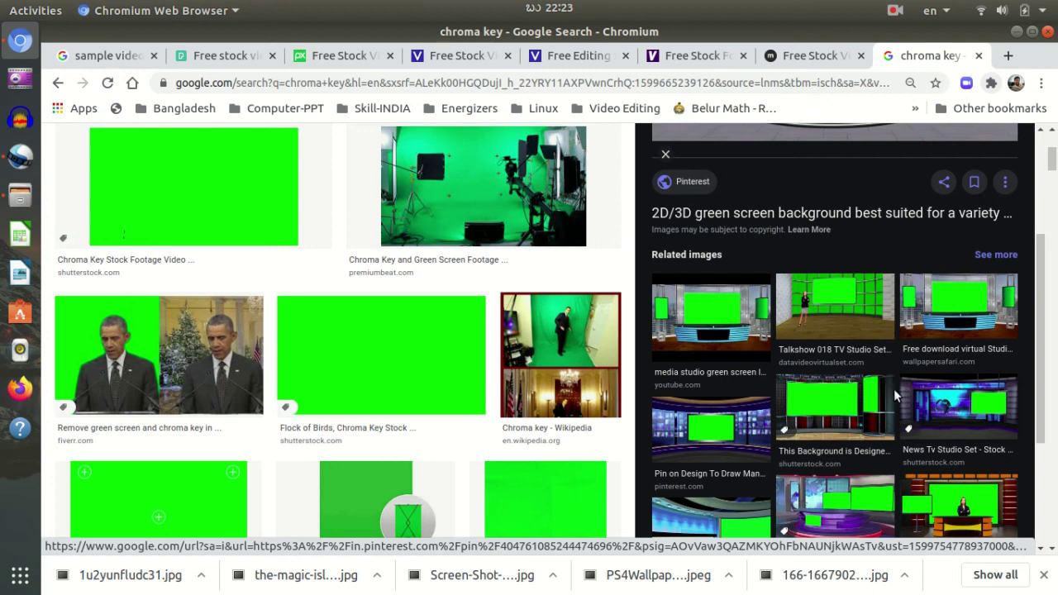
pyautogui.click(719, 447)
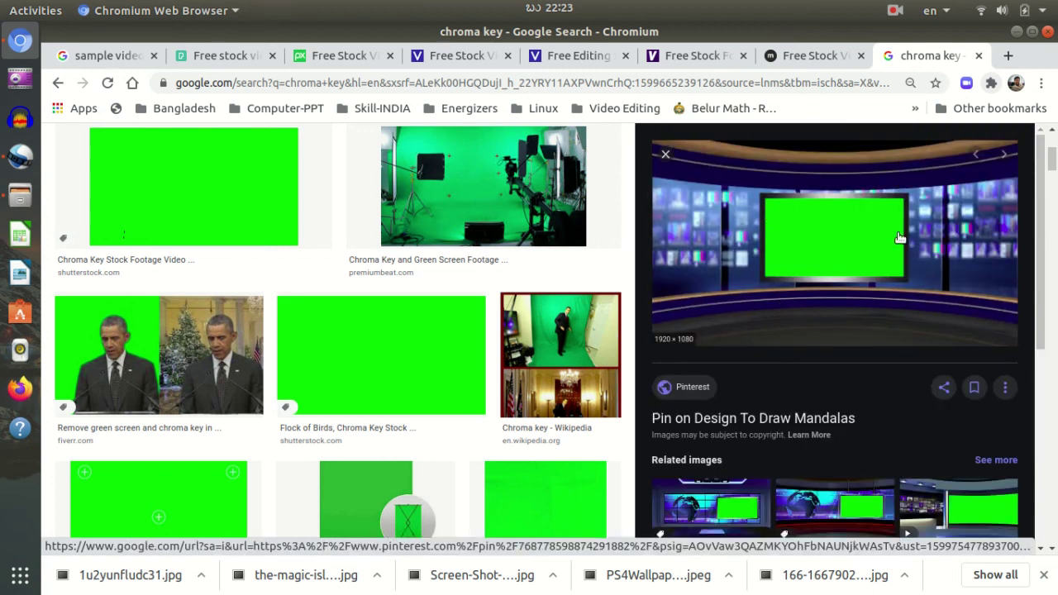
# - Close the Pinterest image preview and look over the chroma key image results
pyautogui.scroll(2, 699, 262)
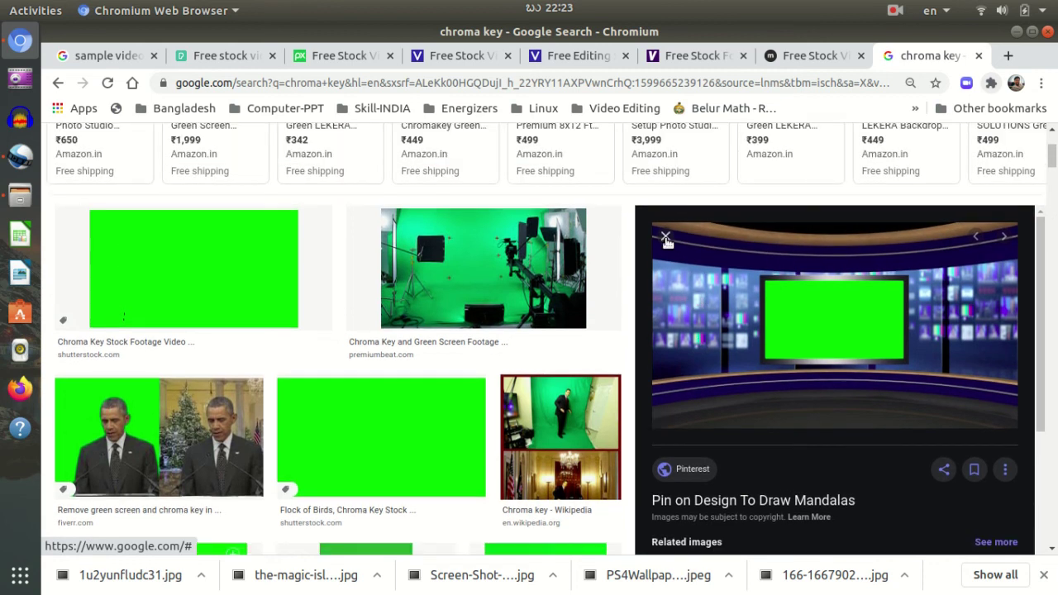
pyautogui.click(669, 239)
pyautogui.scroll(4, 658, 405)
pyautogui.scroll(2, 658, 405)
pyautogui.scroll(-3, 652, 350)
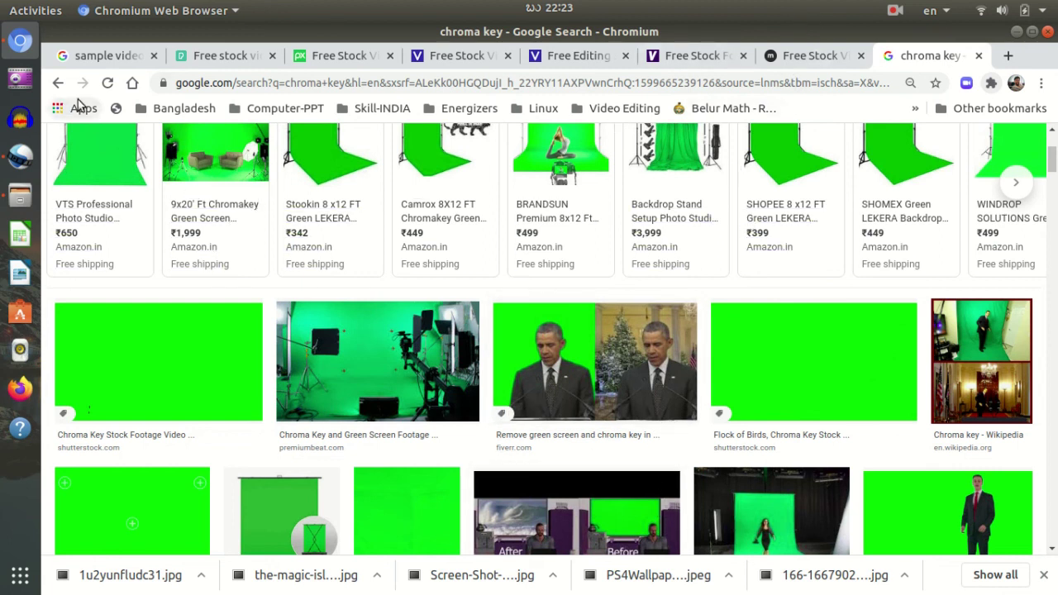
# - Browse the Google results for "sample video for editing" to review the free stock footage sites
pyautogui.click(117, 58)
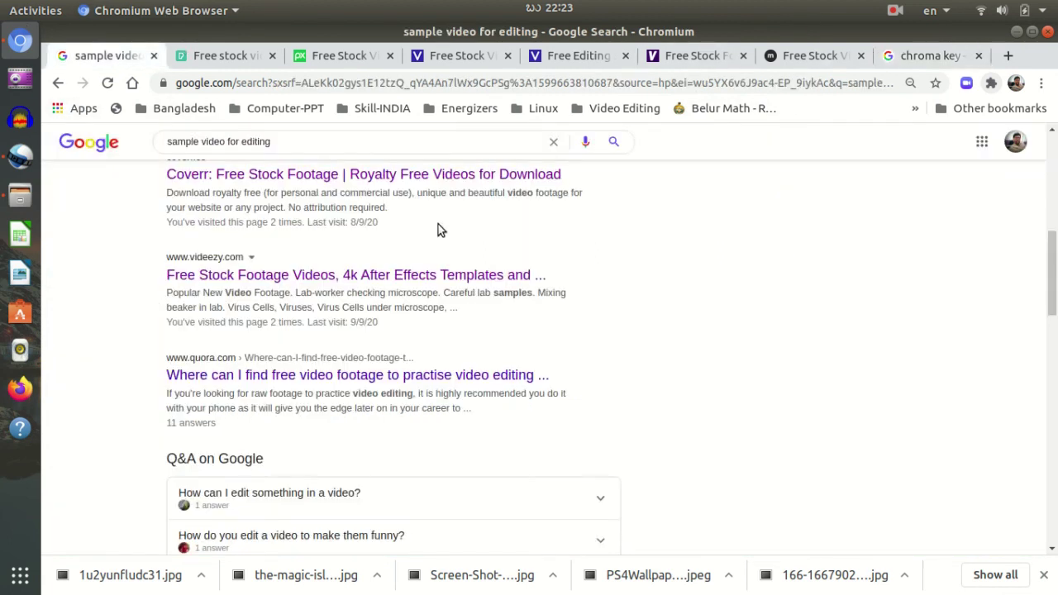
pyautogui.scroll(4, 543, 389)
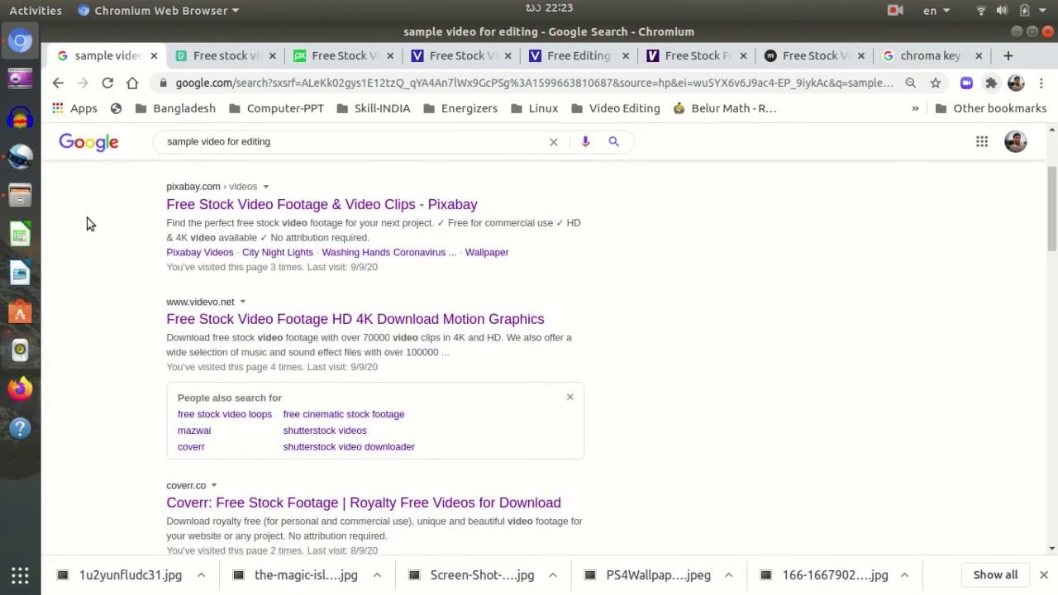
pyautogui.scroll(1, 246, 300)
pyautogui.scroll(3, 246, 300)
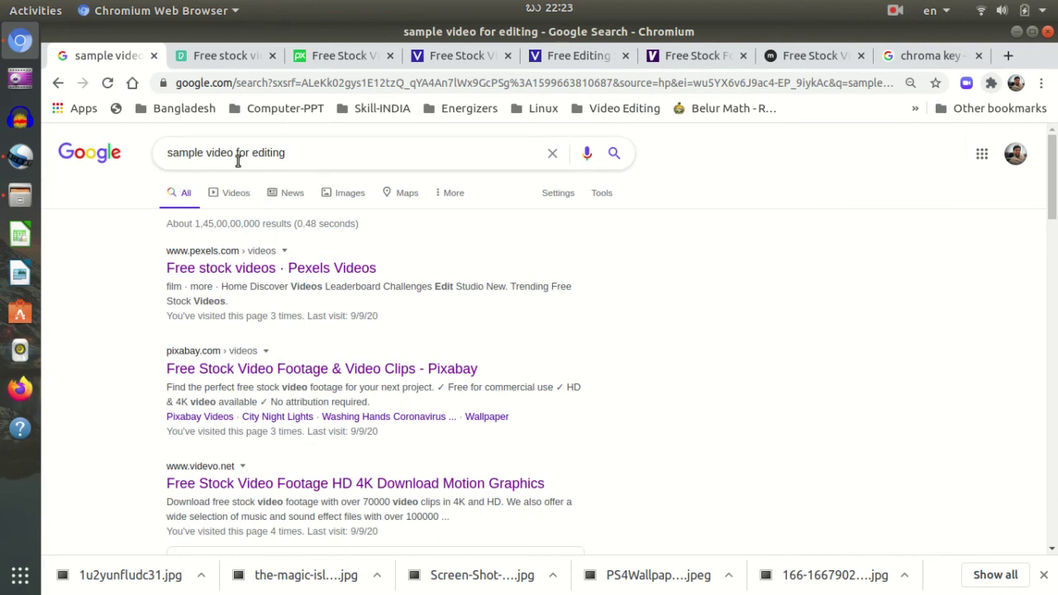
pyautogui.click(311, 153)
pyautogui.click(127, 277)
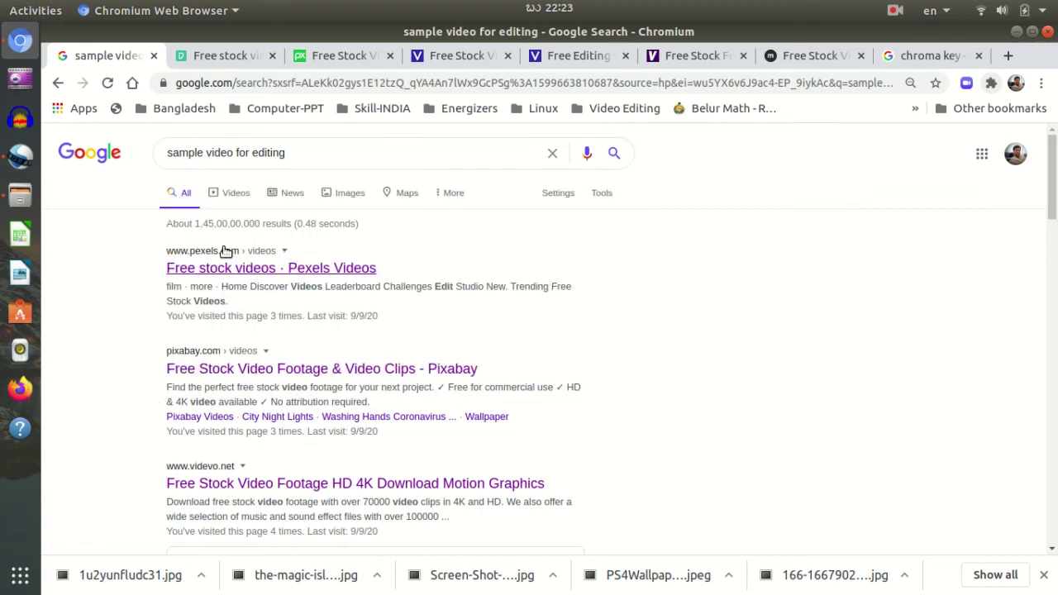
pyautogui.scroll(-6, 335, 312)
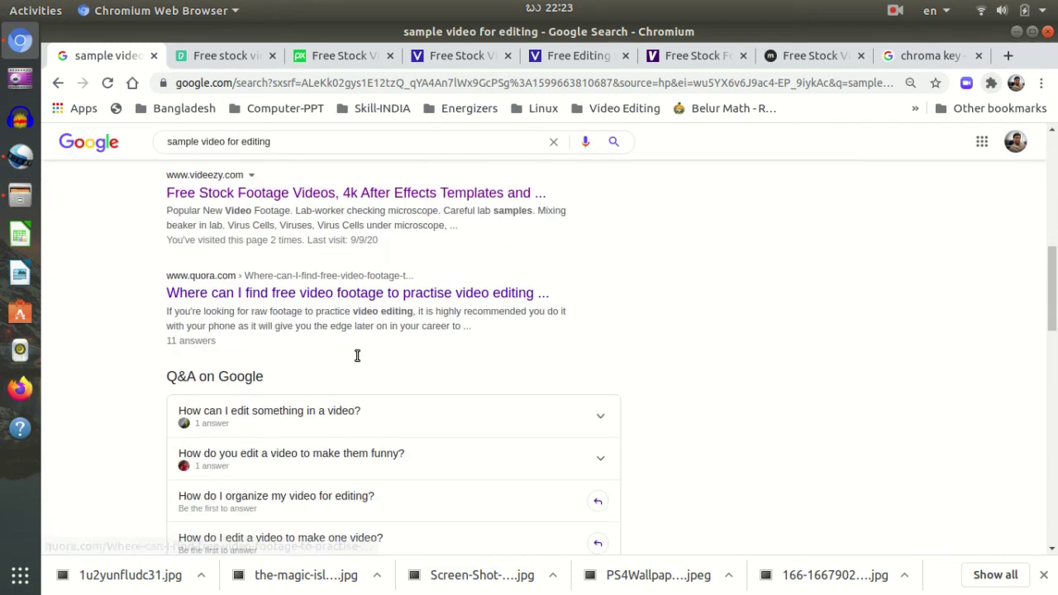
# - Browse the free stock videos on Pexels, viewing the Blue Flame Candle video and its download option before returning to the list
pyautogui.hotkey('ctrl', 'Tab')
pyautogui.scroll(8, 637, 343)
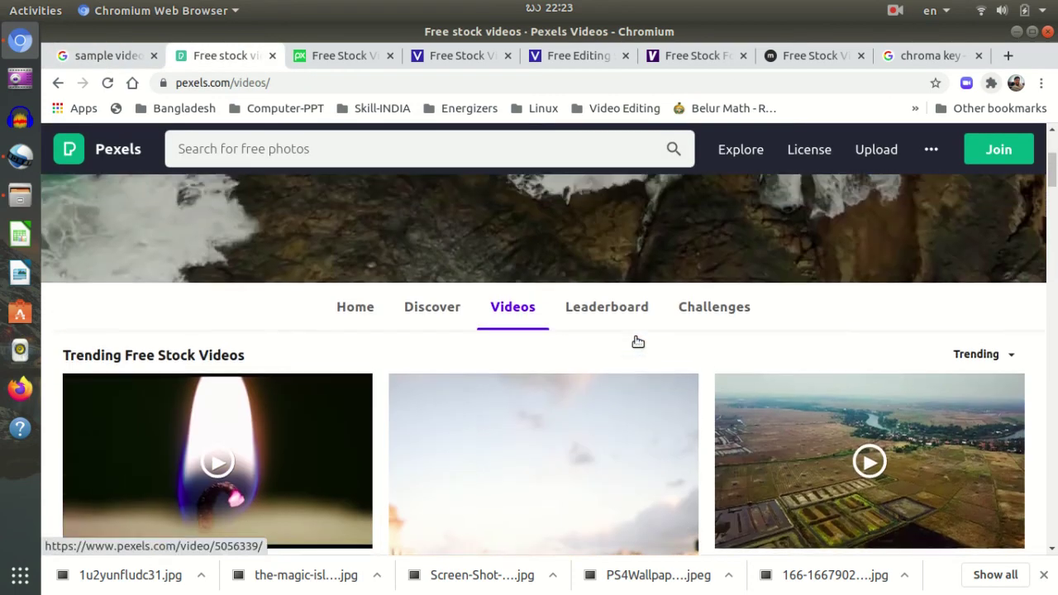
pyautogui.scroll(-4, 638, 343)
pyautogui.scroll(-2, 636, 342)
pyautogui.scroll(2, 338, 397)
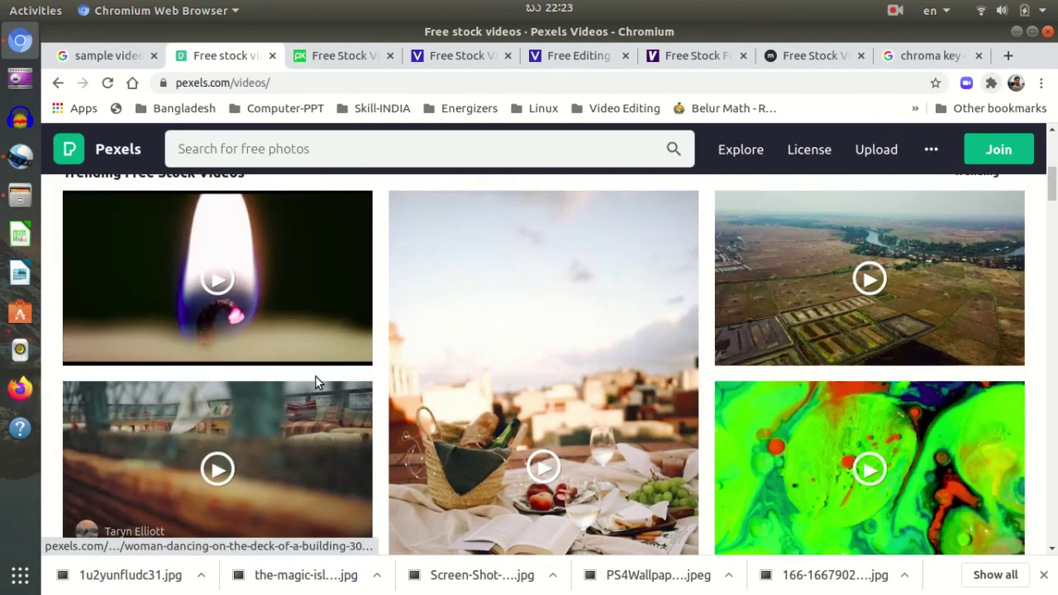
pyautogui.click(307, 270)
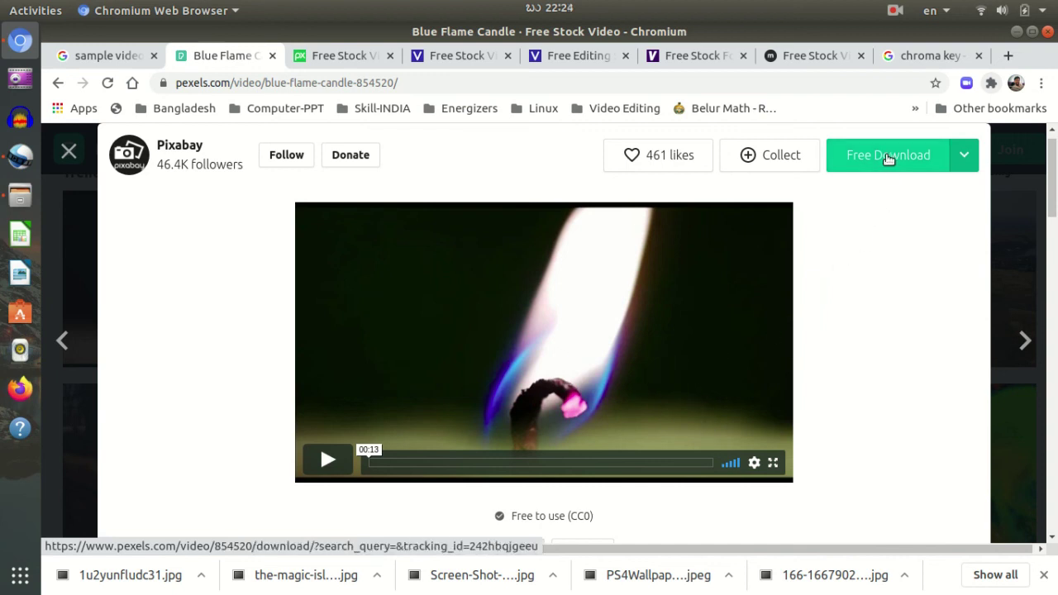
pyautogui.click(1009, 259)
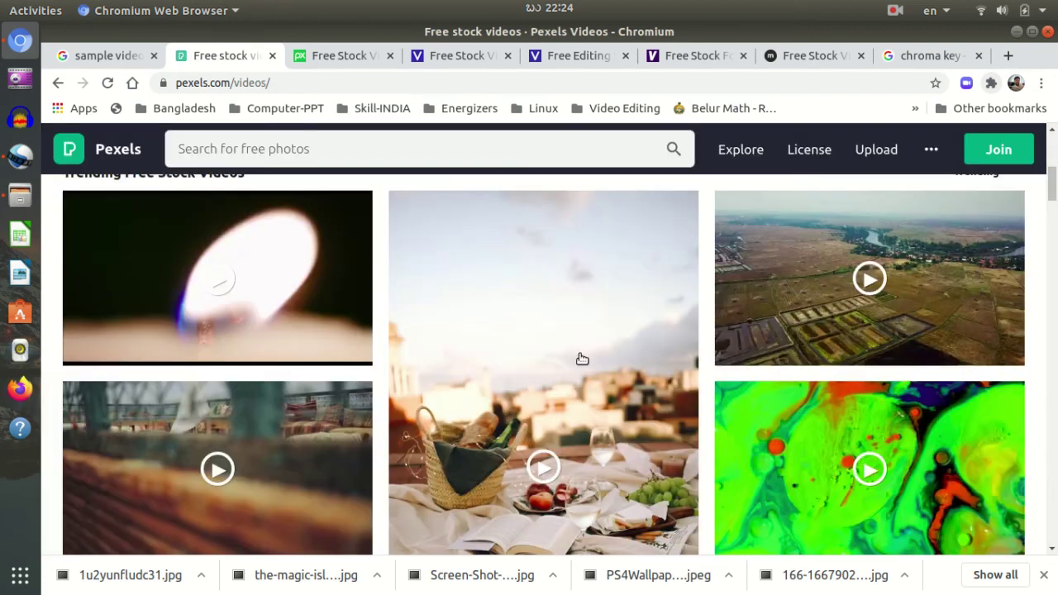
pyautogui.scroll(-4, 583, 368)
pyautogui.scroll(-15, 588, 381)
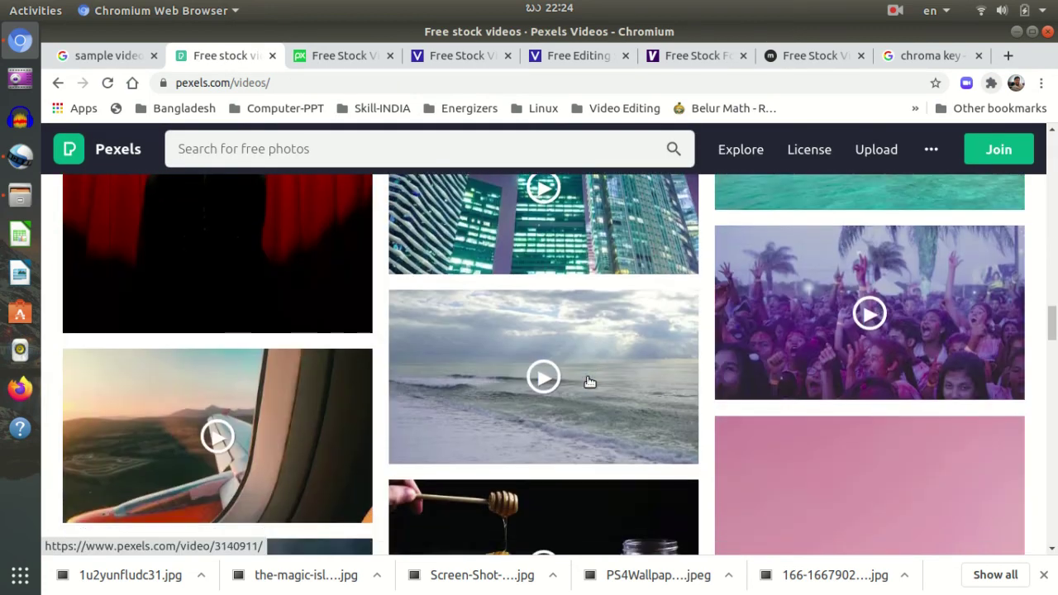
pyautogui.scroll(-5, 590, 382)
# - Look through the free stock video page on Pixabay up to its search area
pyautogui.hotkey('ctrl', 'Tab')
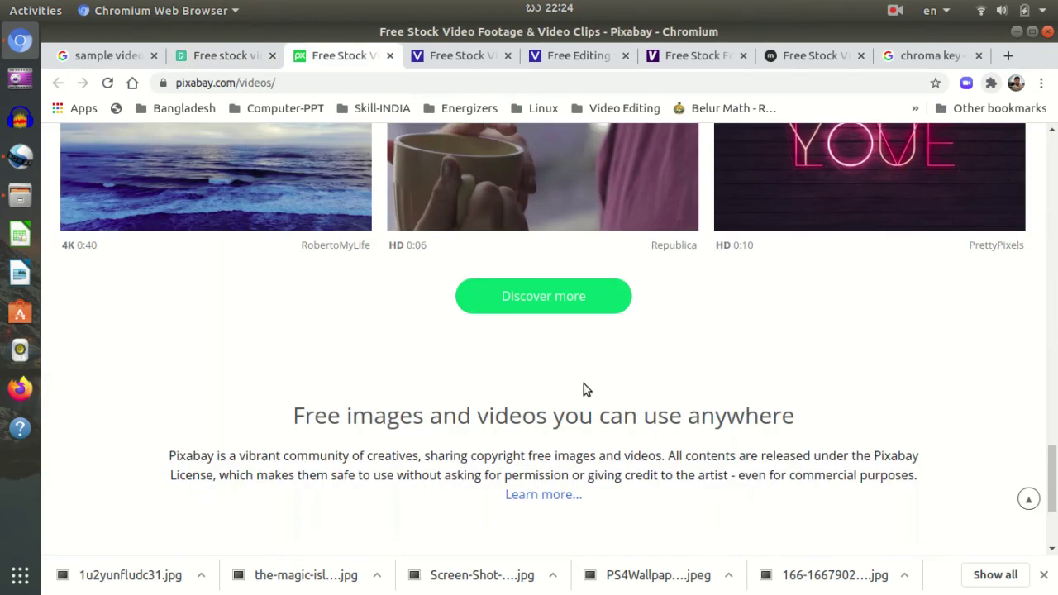
pyautogui.scroll(-4, 587, 373)
pyautogui.scroll(12, 587, 373)
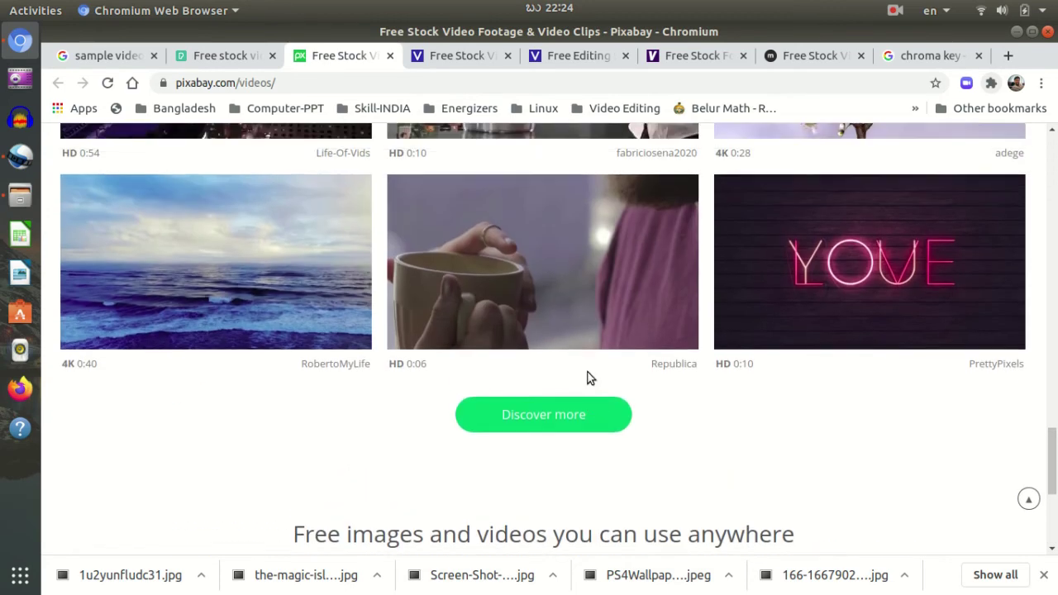
pyautogui.scroll(15, 587, 373)
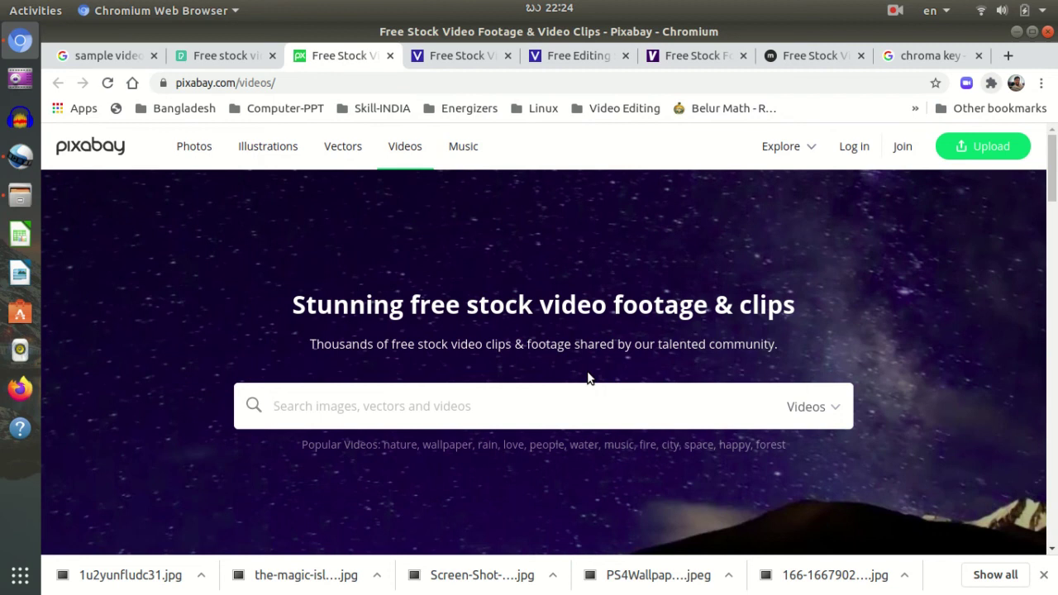
# - Browse the popular stock videos on Videvo and view its Editing footage page
pyautogui.hotkey('ctrl', 'Tab')
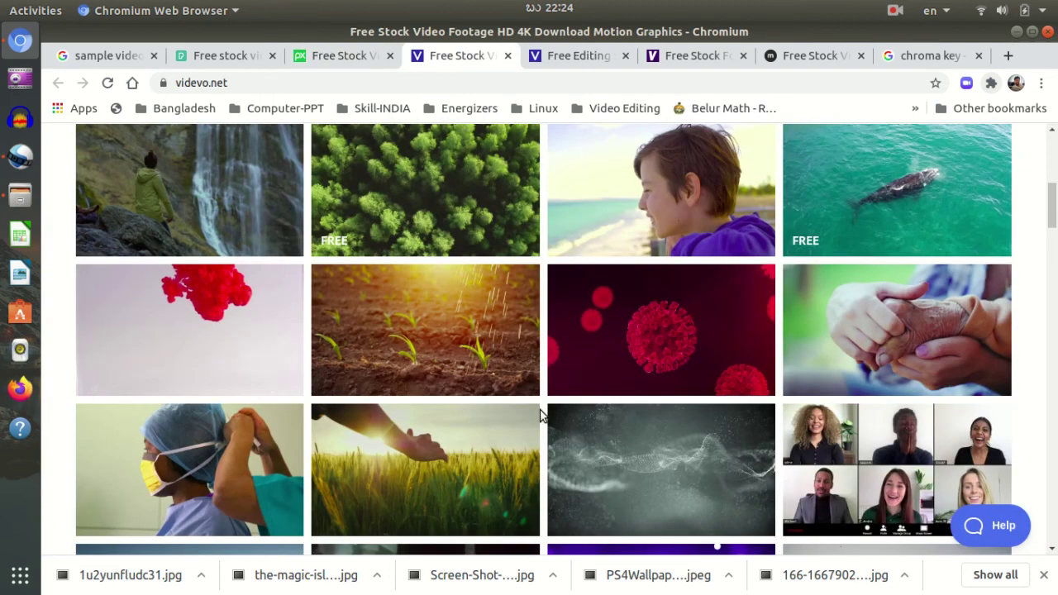
pyautogui.scroll(5, 601, 339)
pyautogui.scroll(-4, 612, 335)
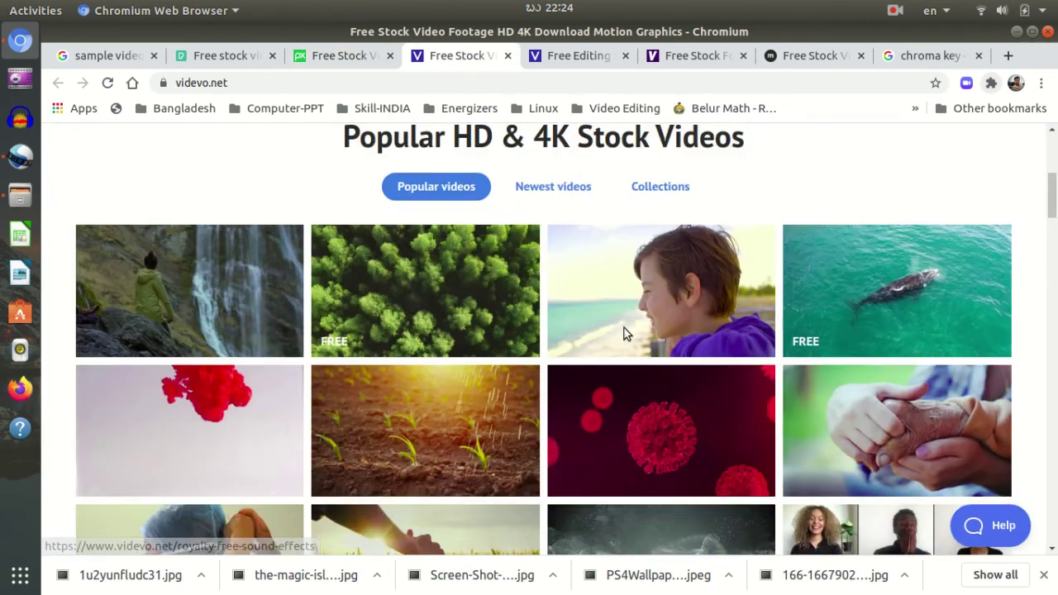
pyautogui.scroll(3, 623, 333)
pyautogui.scroll(1, 624, 332)
pyautogui.scroll(-7, 623, 332)
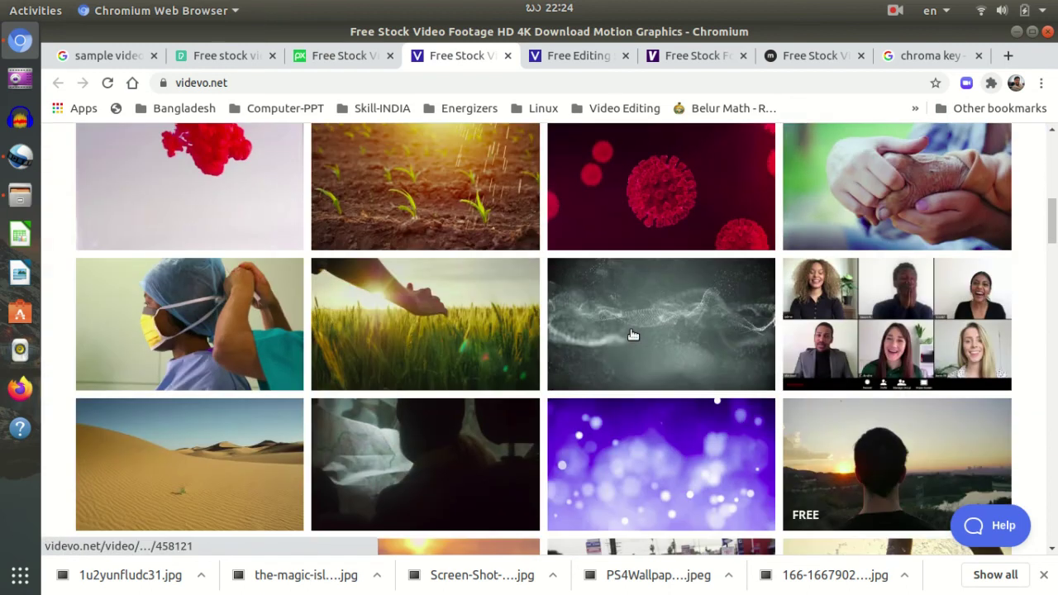
pyautogui.hotkey('ctrl', 'Tab')
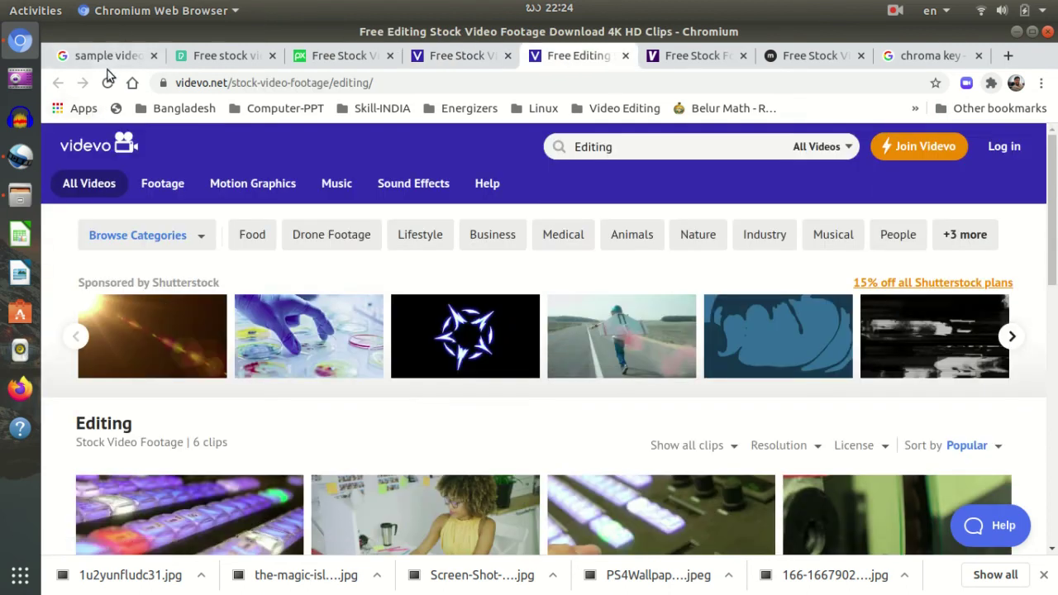
# - Return to the "sample video for editing" search results and review the listed sites, including Videvo, Coverr and Mixkit
pyautogui.click(141, 60)
pyautogui.scroll(2, 488, 281)
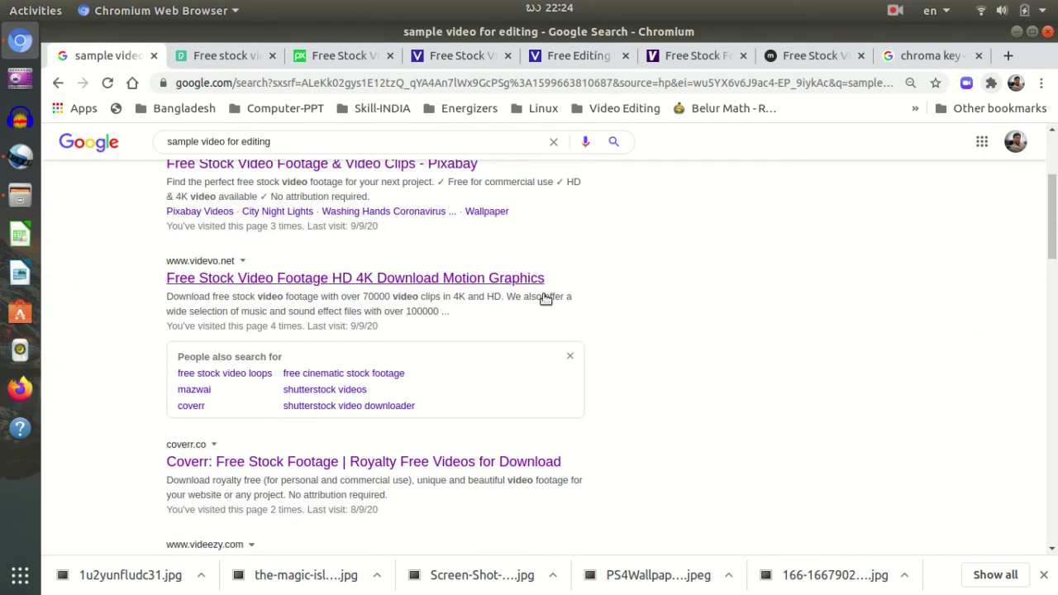
pyautogui.scroll(3, 549, 296)
pyautogui.scroll(-8, 466, 284)
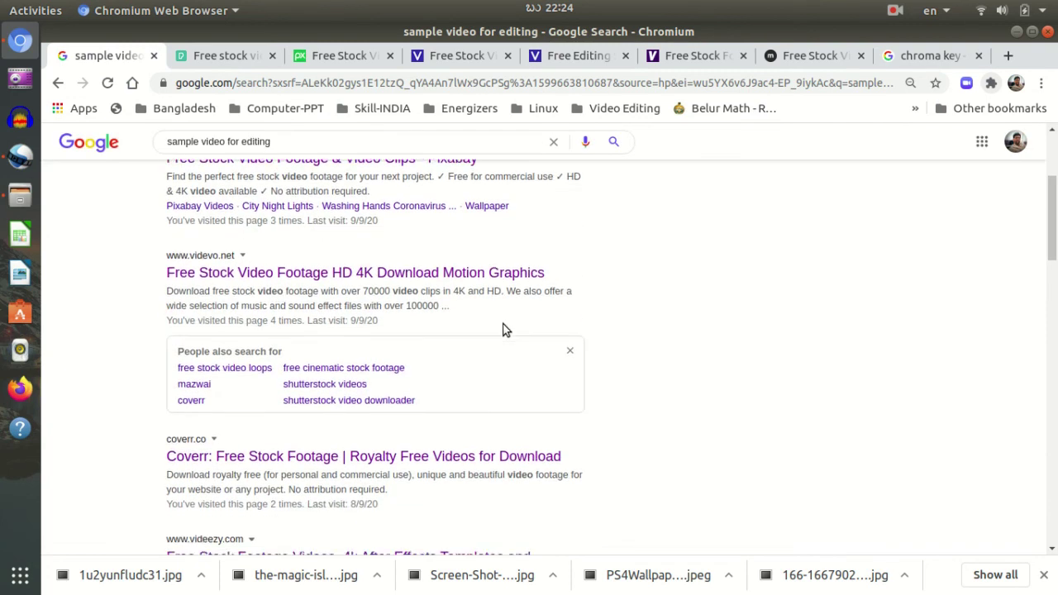
pyautogui.scroll(-4, 517, 339)
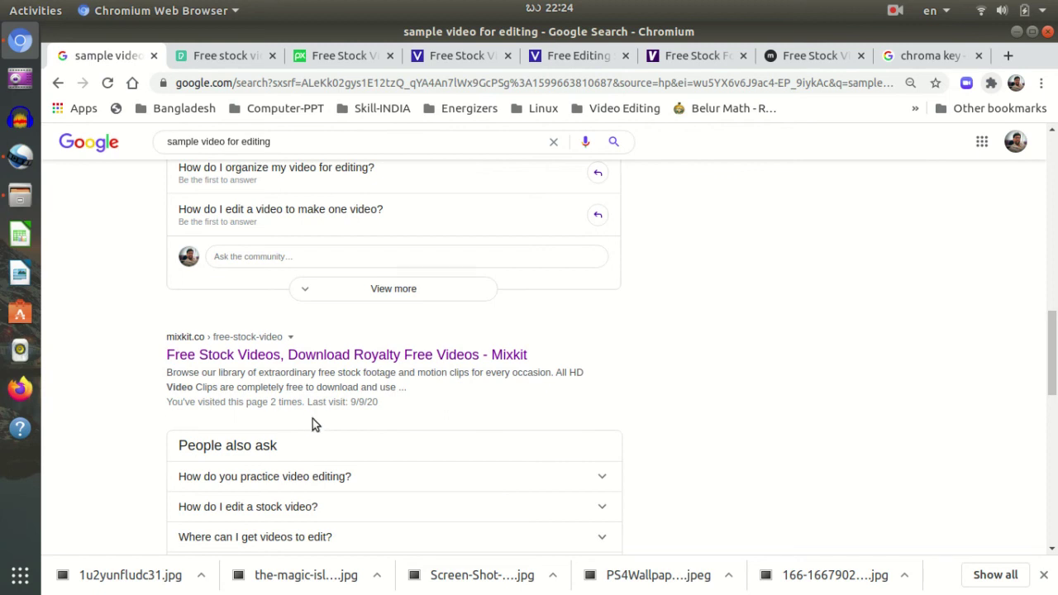
pyautogui.scroll(12, 276, 411)
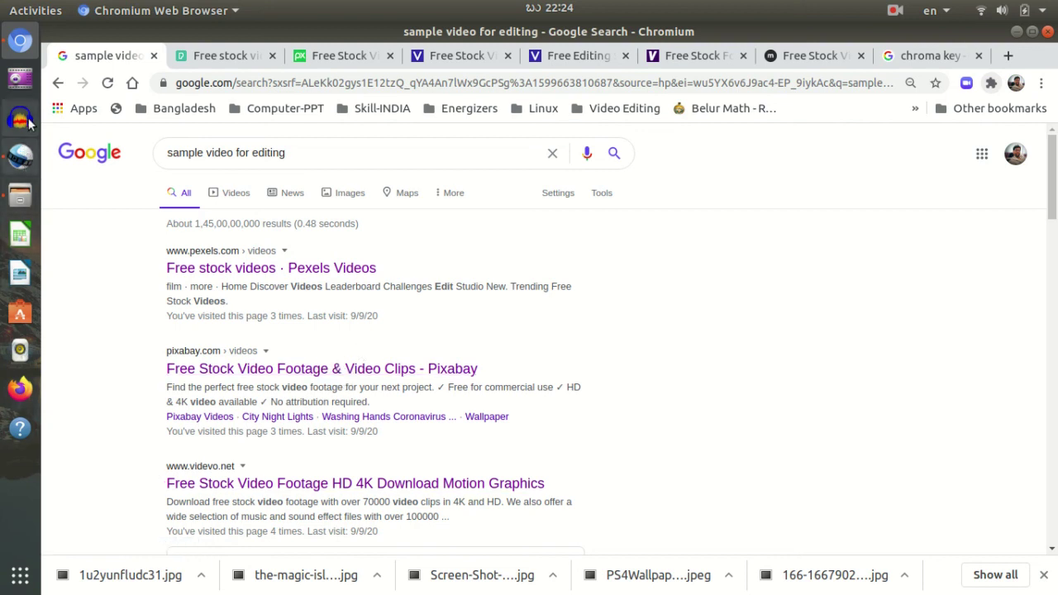
# - Switch to OpenShot, display the transitions, and browse the imported project files
pyautogui.click(20, 155)
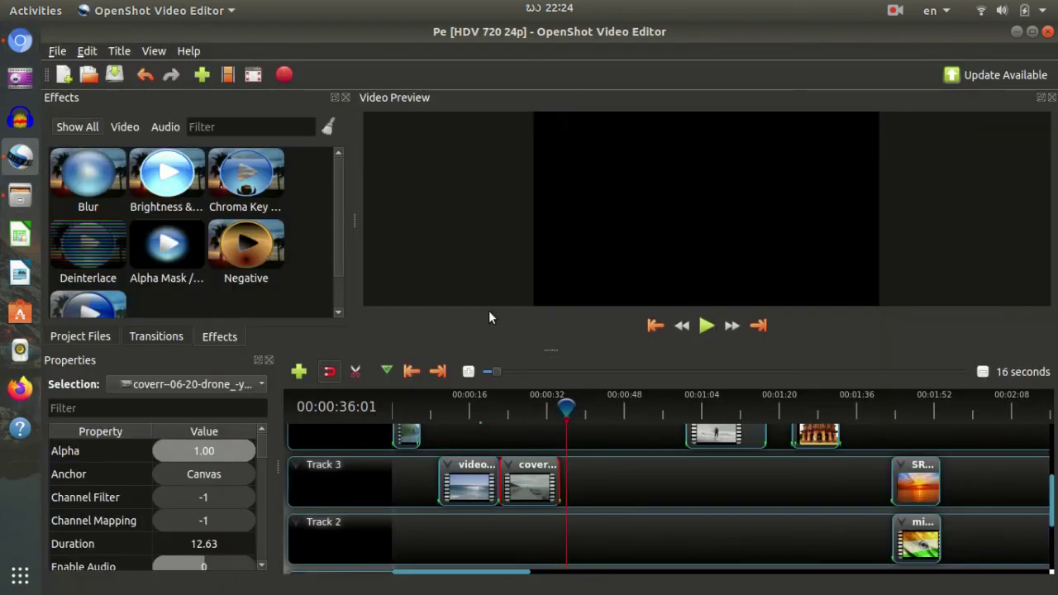
pyautogui.click(158, 337)
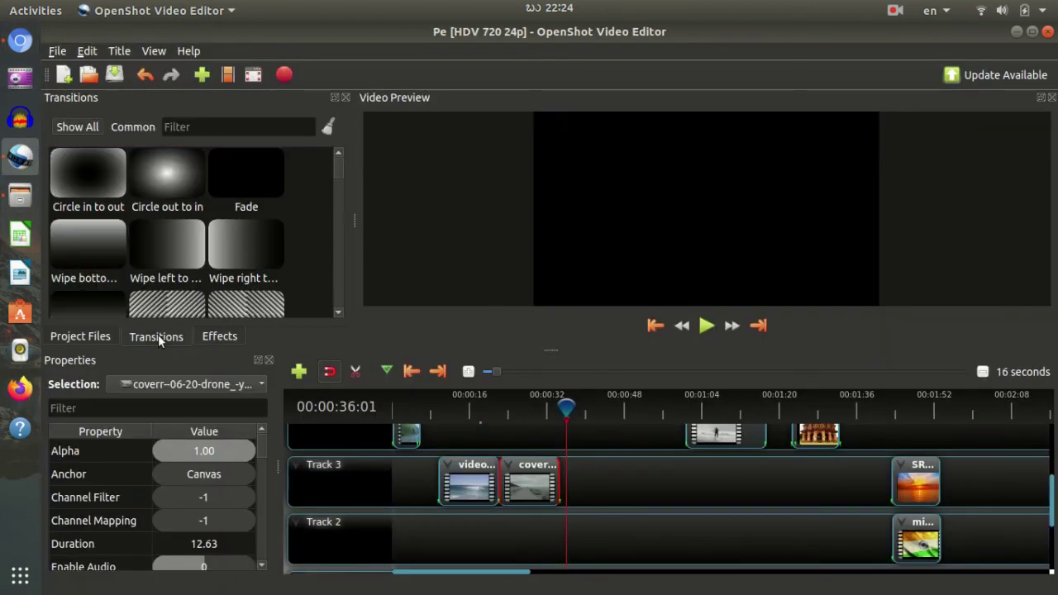
pyautogui.click(83, 337)
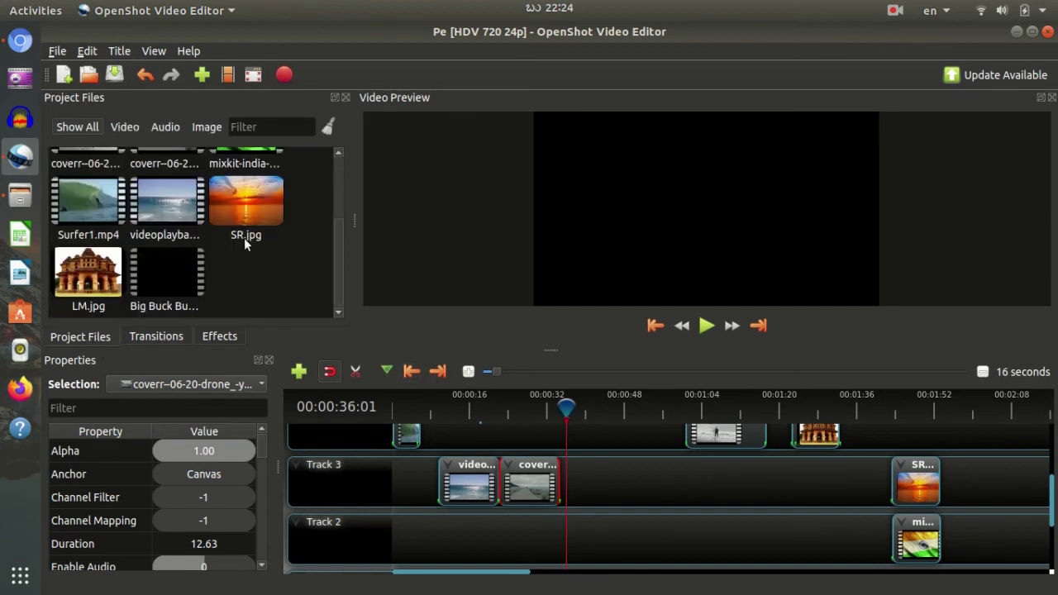
pyautogui.scroll(5, 243, 238)
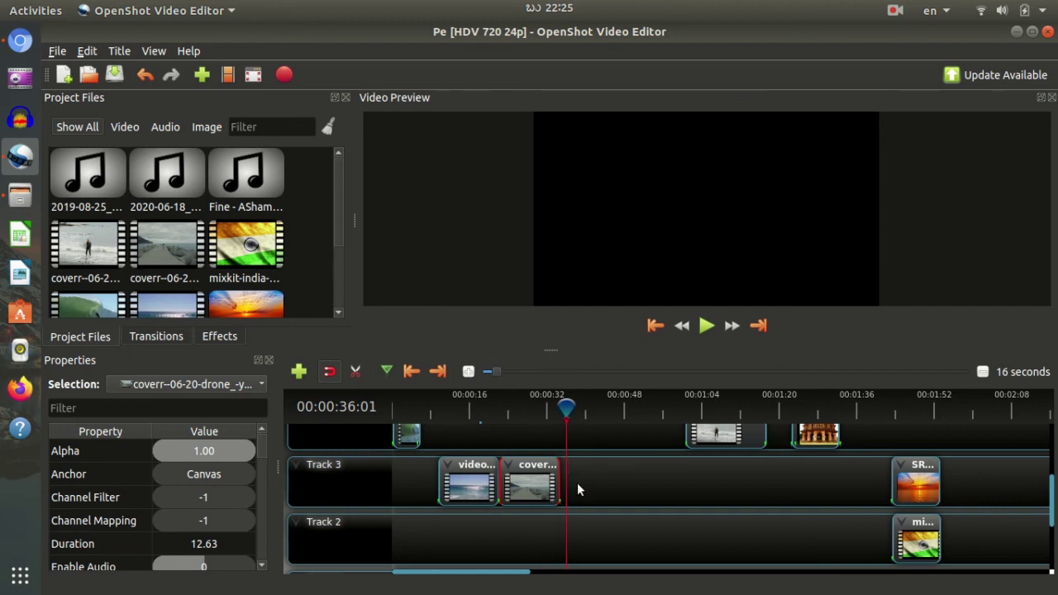
# - Remove the two empty tracks above Track 4 from the timeline and show the desktop
pyautogui.scroll(2, 582, 488)
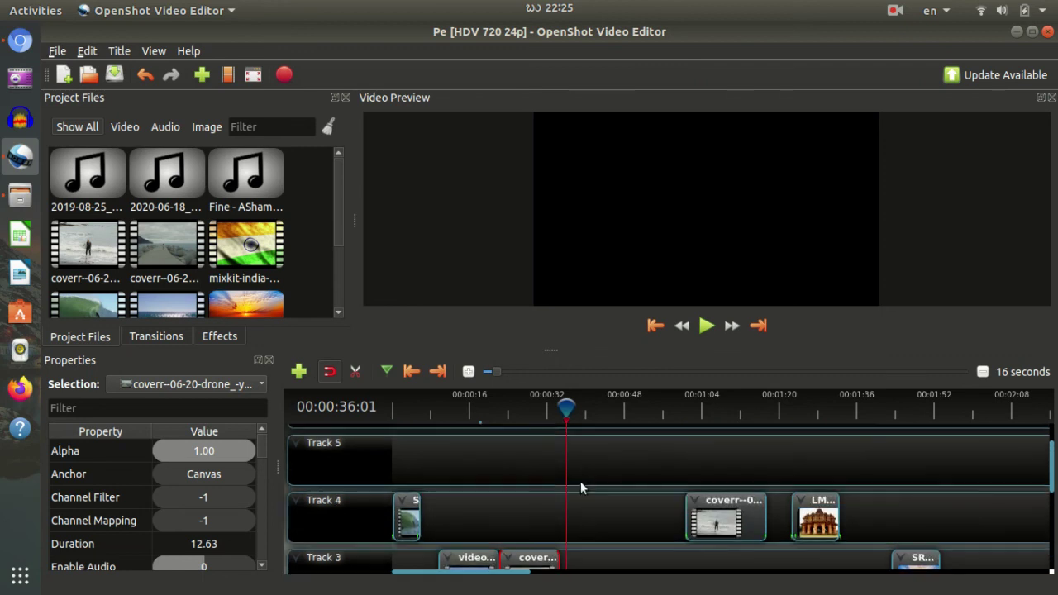
pyautogui.scroll(-3, 581, 488)
pyautogui.scroll(3, 579, 488)
pyautogui.scroll(1, 578, 482)
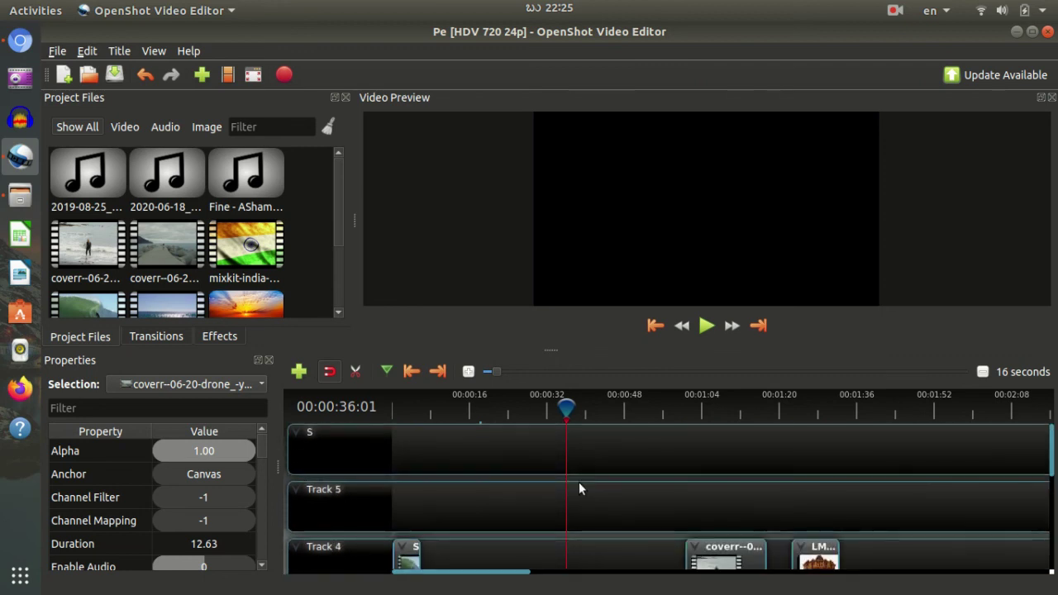
pyautogui.rightClick(367, 495)
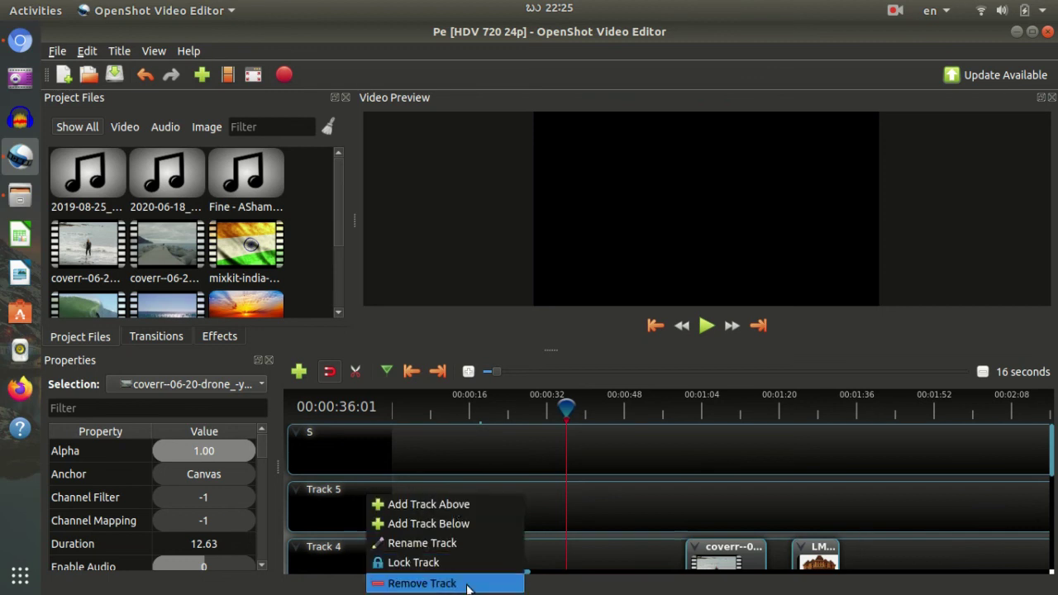
pyautogui.click(457, 583)
pyautogui.rightClick(368, 456)
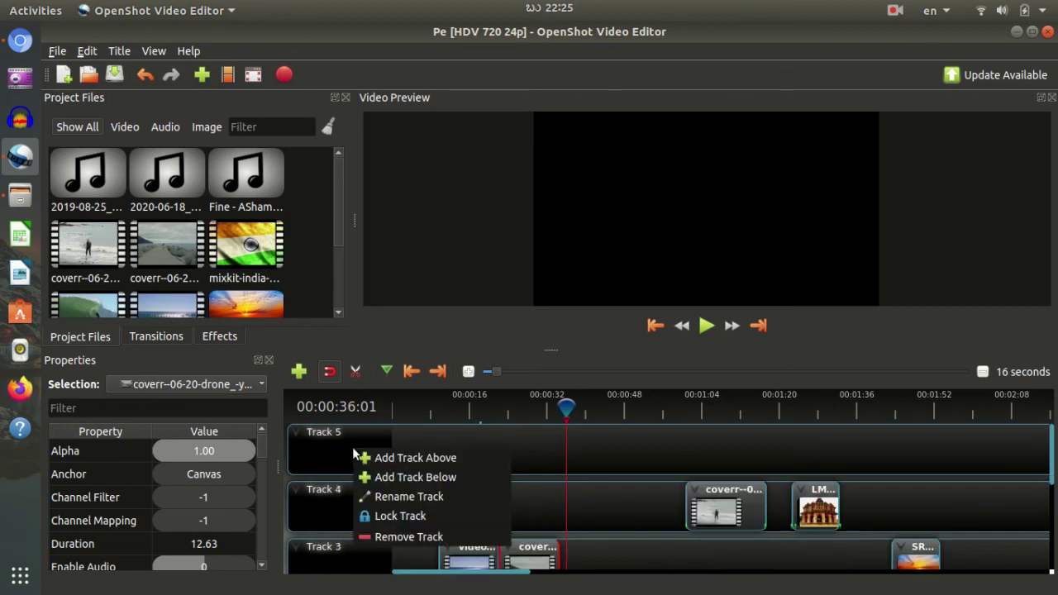
pyautogui.click(411, 529)
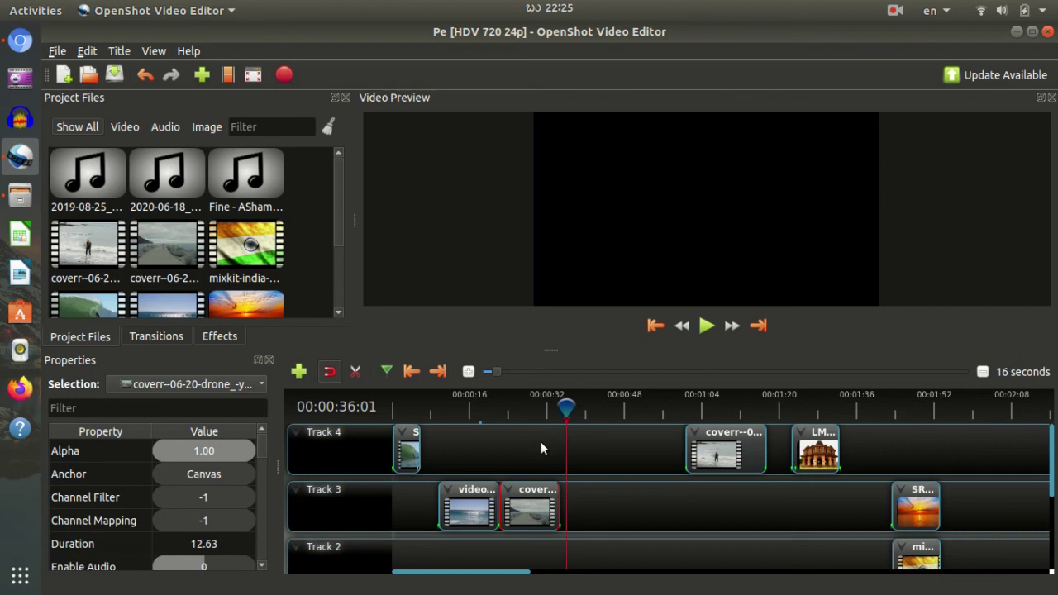
pyautogui.press('super+h')
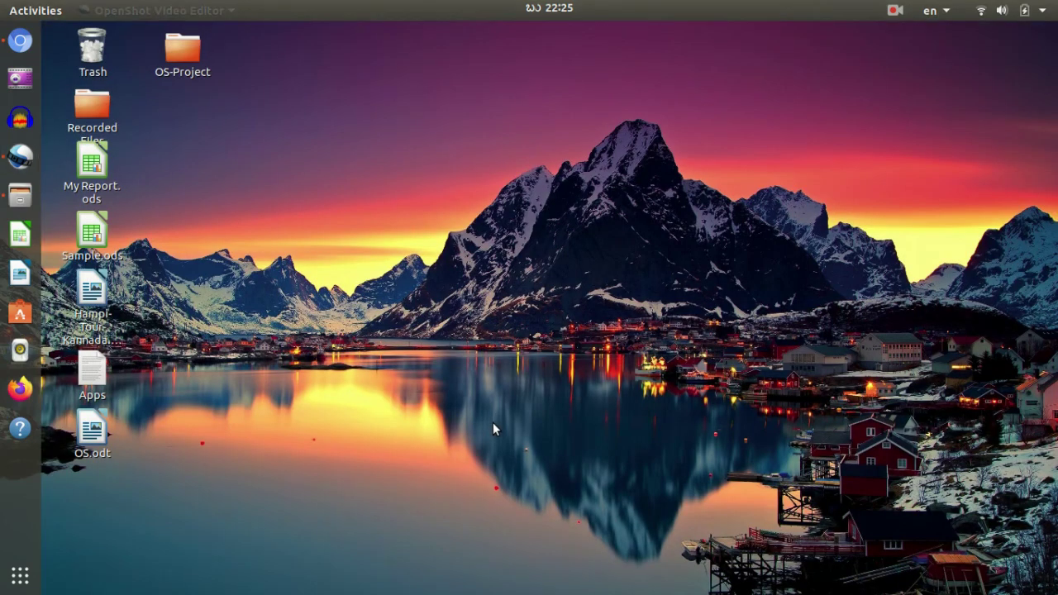